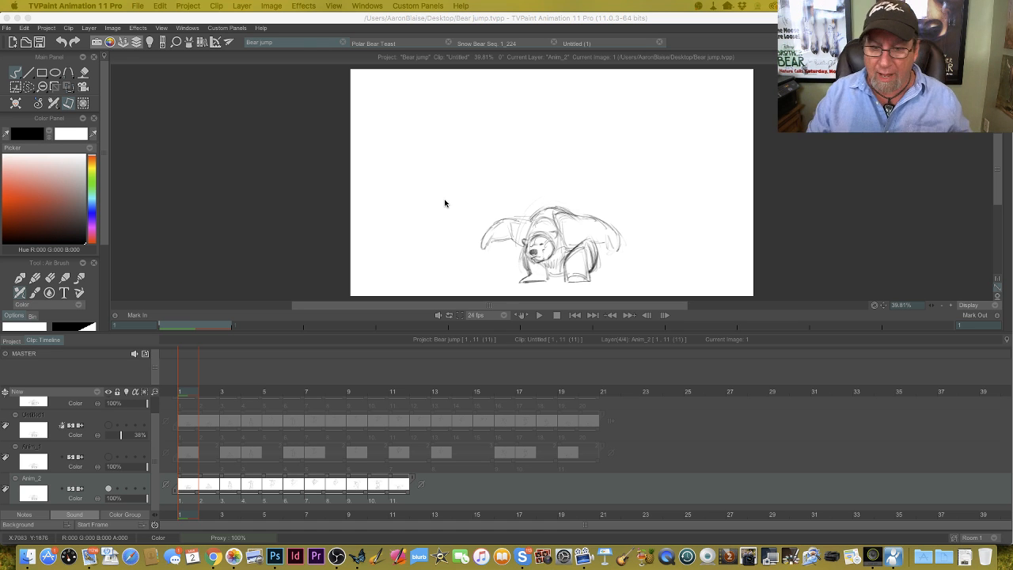
Step: Darken the crouching bear's arched back, both sides of the body and the upper edge of its extended arm on frame 1
{"action": "key", "text": "Down"}
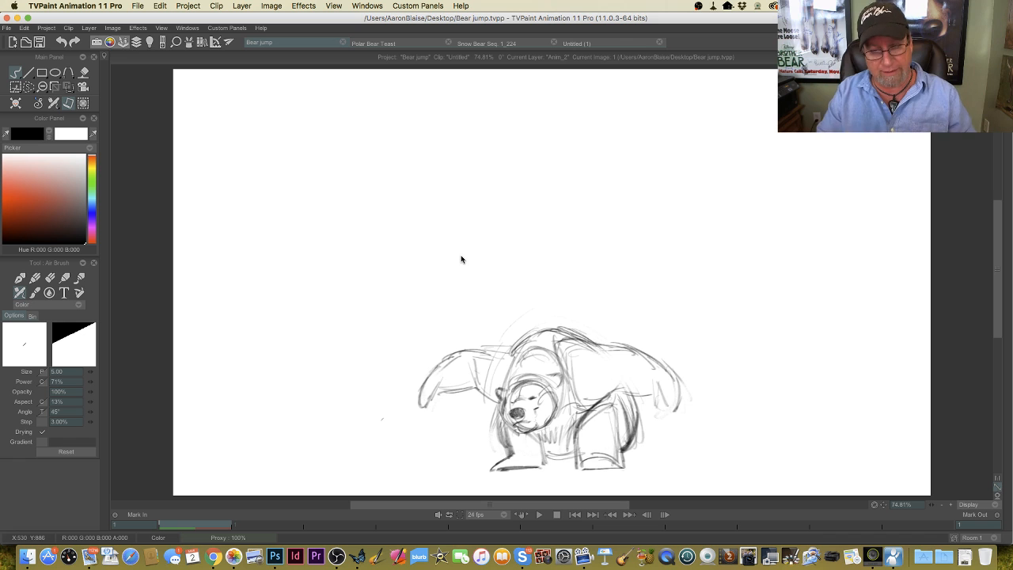
{"action": "left_click_drag", "start_coordinate": [564, 327], "coordinate": [627, 382]}
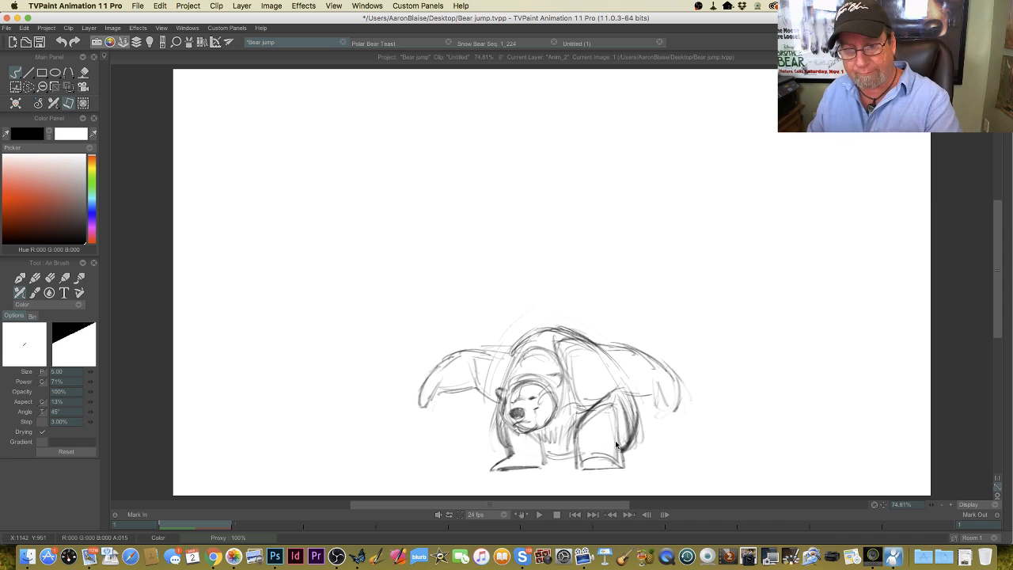
{"action": "left_click_drag", "start_coordinate": [633, 390], "coordinate": [554, 327]}
{"action": "mouse_move", "coordinate": [498, 402]}
{"action": "left_mouse_down"}
{"action": "mouse_move", "coordinate": [511, 357]}
{"action": "mouse_move", "coordinate": [503, 449]}
{"action": "left_mouse_up"}
{"action": "left_click_drag", "start_coordinate": [632, 408], "coordinate": [619, 452]}
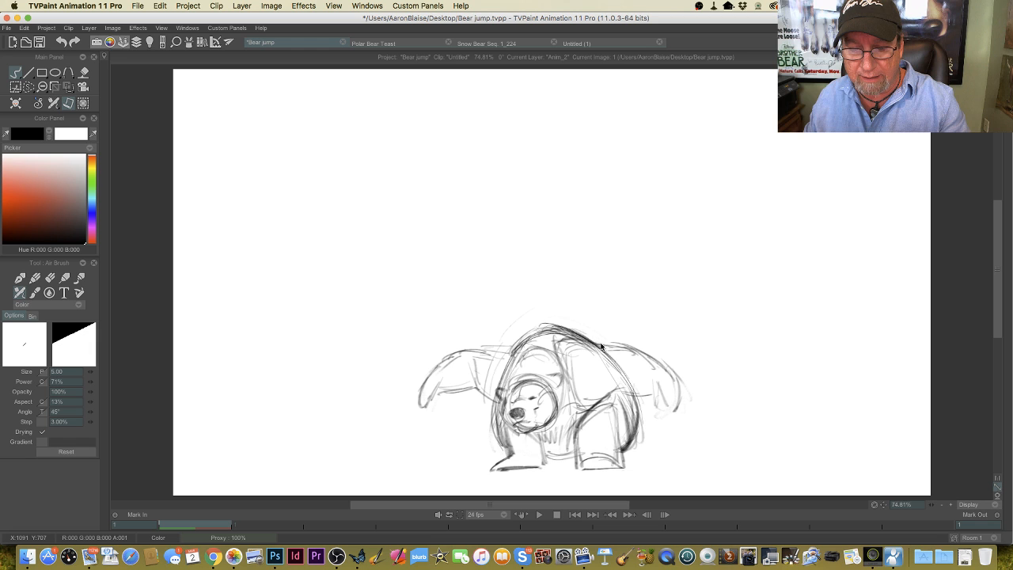
{"action": "left_click_drag", "start_coordinate": [602, 346], "coordinate": [673, 372]}
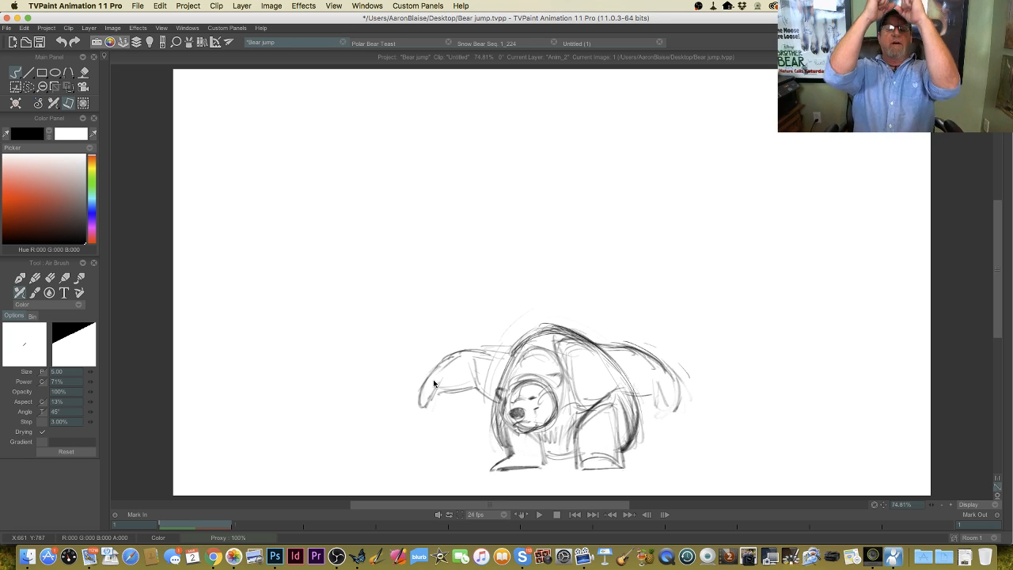
Step: Flip back and forth between frames 1 and 2 to compare the crouching and rising bear poses
{"action": "key", "text": "Right"}
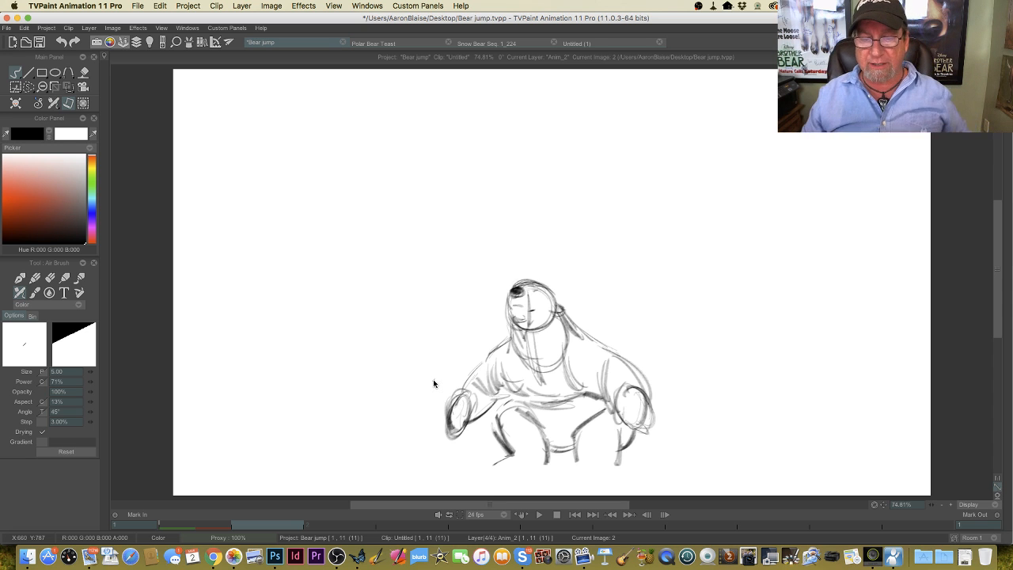
{"action": "key", "text": "Left"}
{"action": "key", "text": "Right"}
{"action": "key", "text": "Left"}
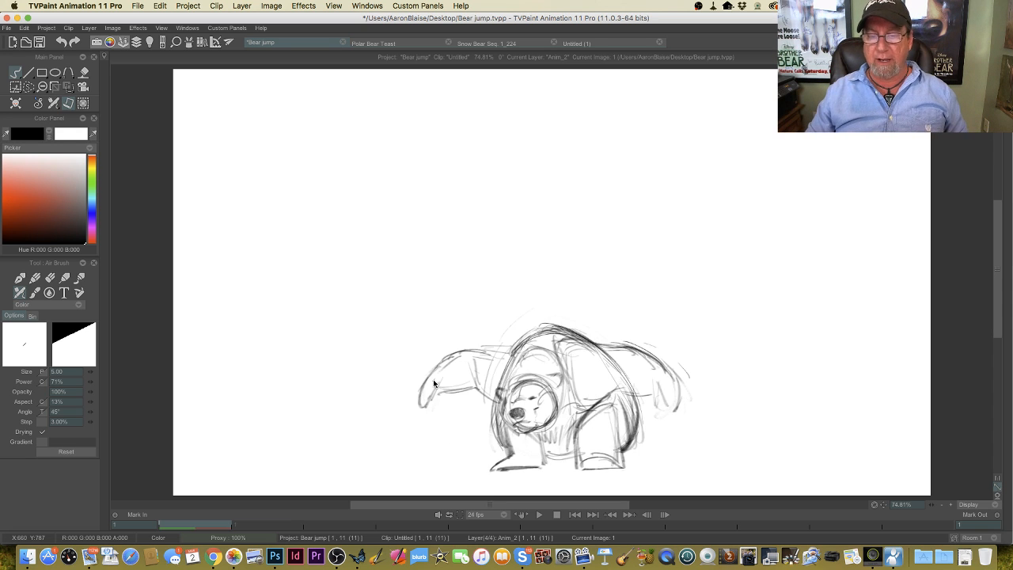
{"action": "key", "text": "Right"}
{"action": "key", "text": "Left"}
{"action": "key", "text": "Right"}
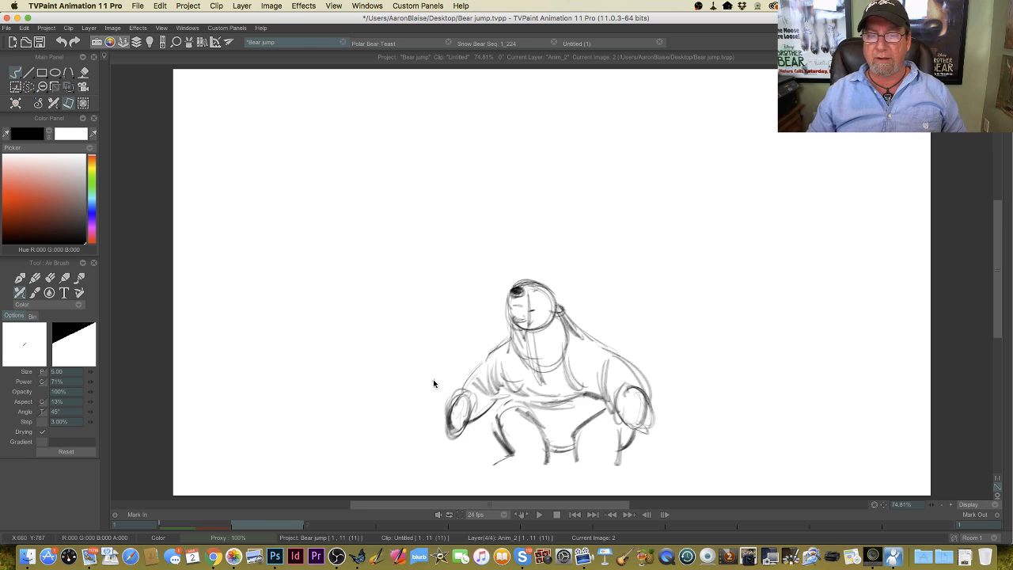
{"action": "key", "text": "Left"}
{"action": "key", "text": "Right"}
{"action": "key", "text": "Left"}
{"action": "key", "text": "Right"}
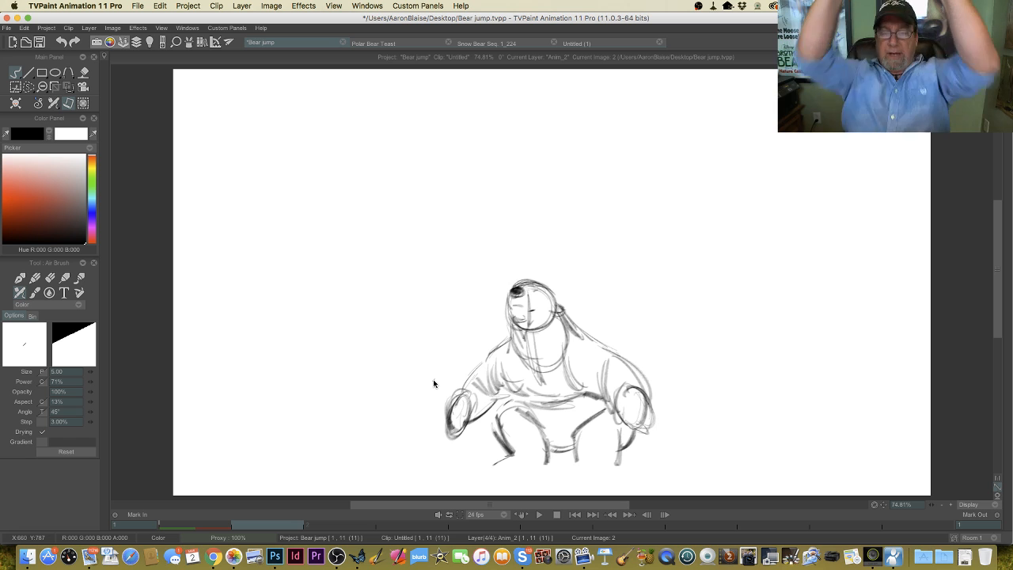
{"action": "key", "text": "Left"}
{"action": "key", "text": "Right"}
{"action": "key", "text": "Left"}
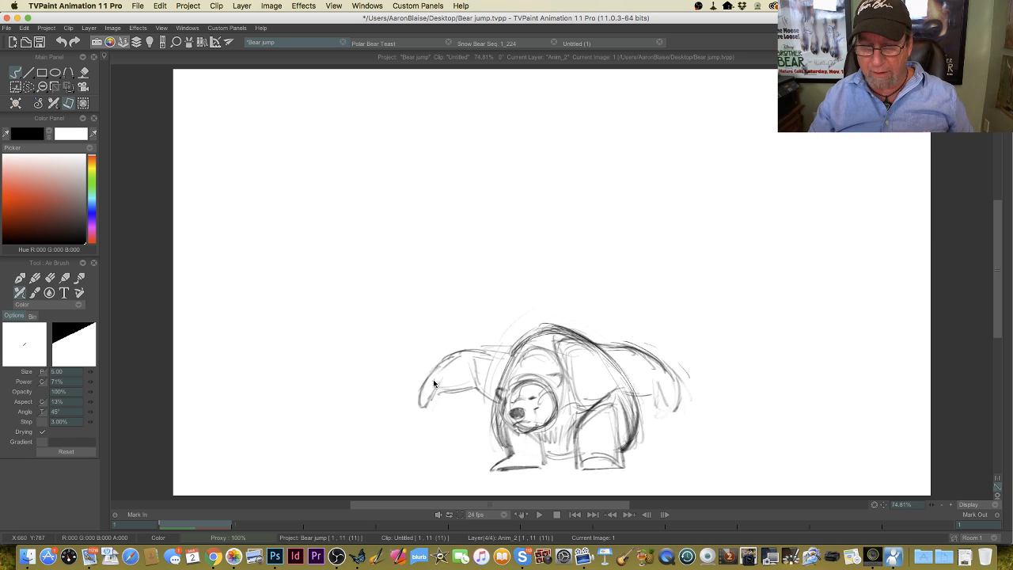
{"action": "key", "text": "Right"}
{"action": "key", "text": "Left"}
{"action": "key", "text": "Right"}
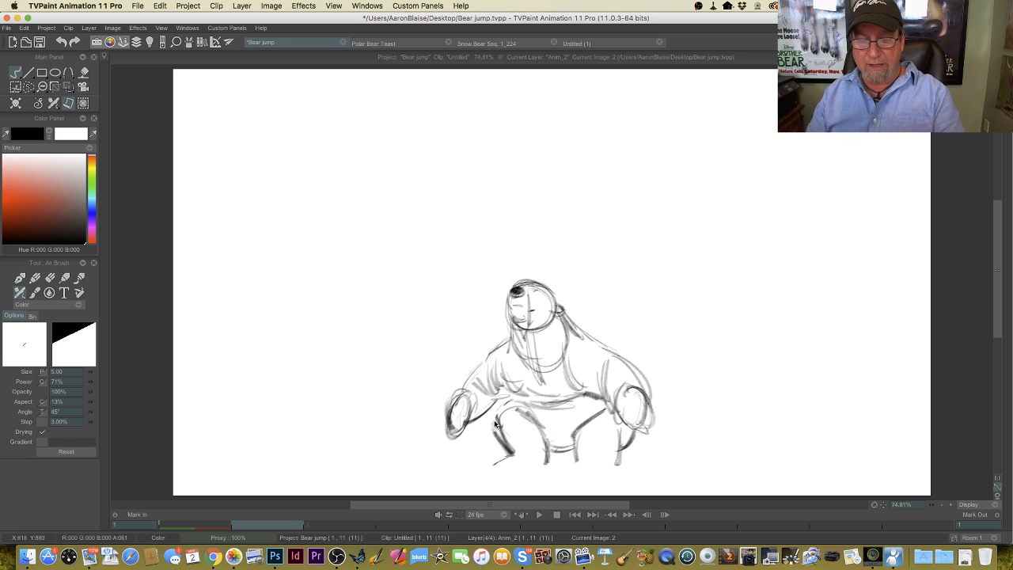
{"action": "key", "text": "Left"}
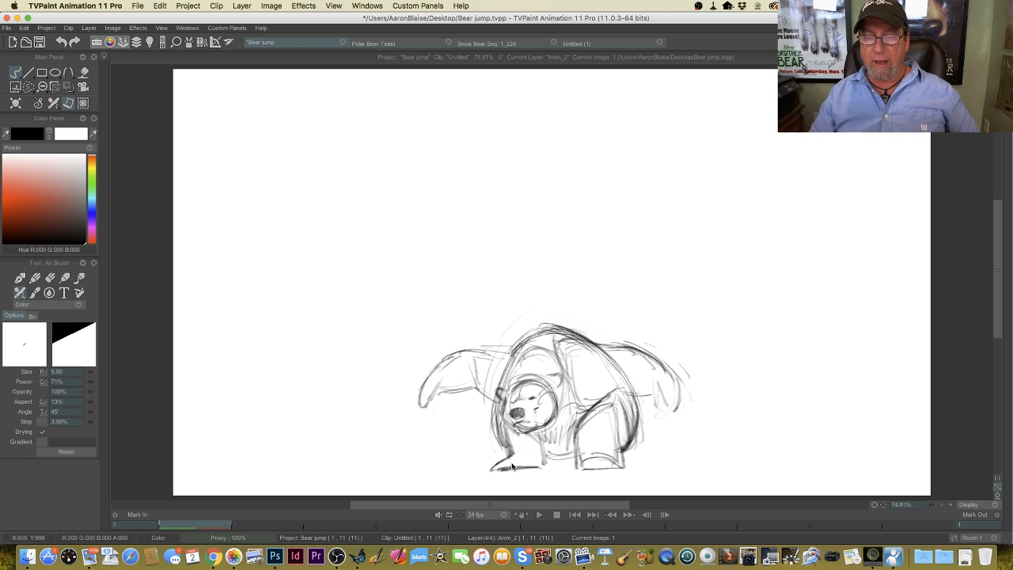
Step: Darken the rising bear's neck, shoulder and outer arm contours on both sides of frame 2
{"action": "key", "text": "Right"}
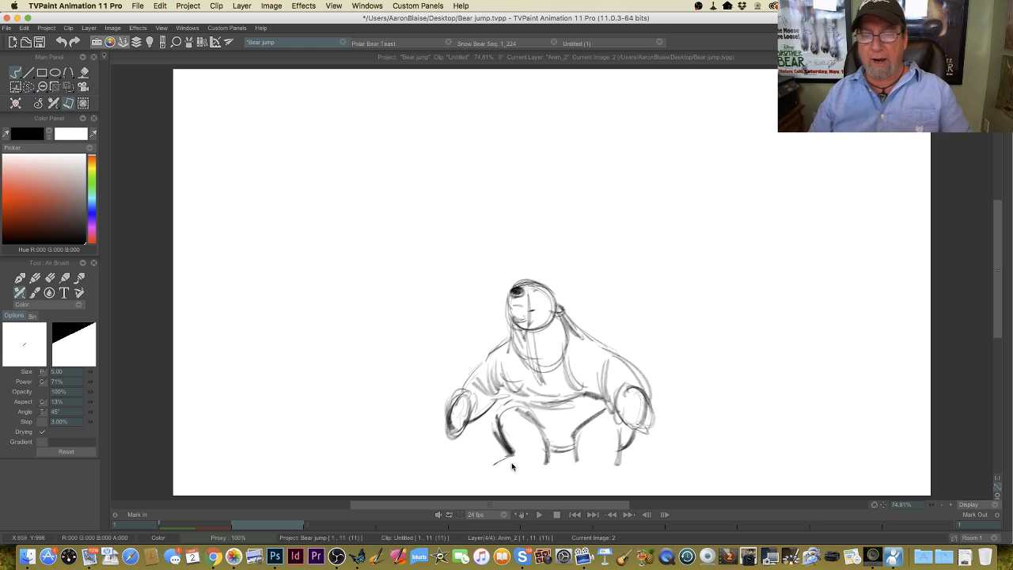
{"action": "left_click_drag", "start_coordinate": [554, 303], "coordinate": [626, 365]}
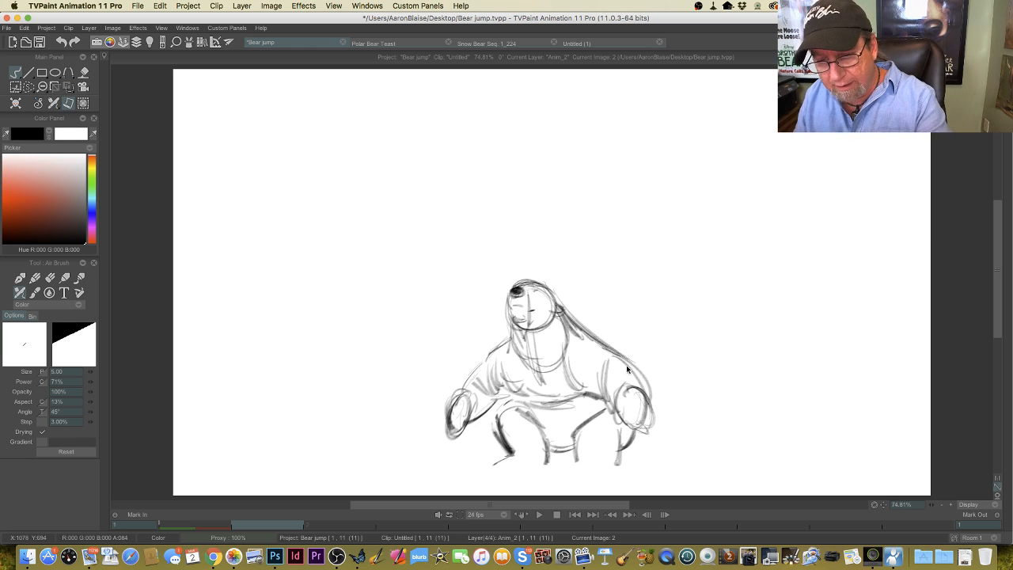
{"action": "left_click_drag", "start_coordinate": [582, 330], "coordinate": [649, 390]}
{"action": "mouse_move", "coordinate": [513, 320]}
{"action": "left_mouse_down"}
{"action": "mouse_move", "coordinate": [460, 388]}
{"action": "mouse_move", "coordinate": [479, 368]}
{"action": "left_mouse_up"}
{"action": "left_click_drag", "start_coordinate": [557, 301], "coordinate": [643, 388]}
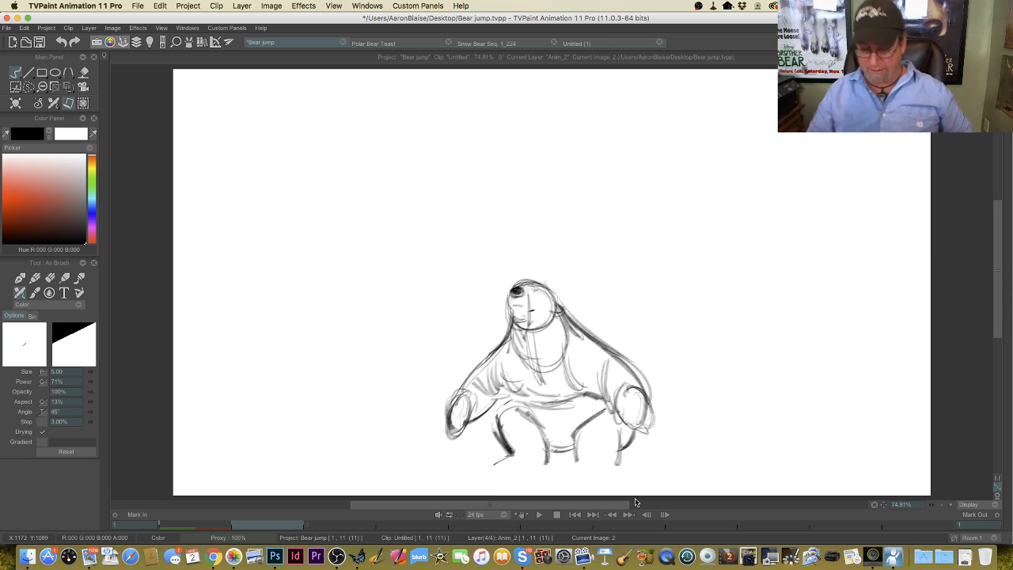
Step: Compare frames 1 and 2, and thicken the curved contour outside the crouching bear's bent leg on frame 1
{"action": "key", "text": "Left"}
{"action": "key", "text": "Right"}
{"action": "key", "text": "Left"}
{"action": "key", "text": "Right"}
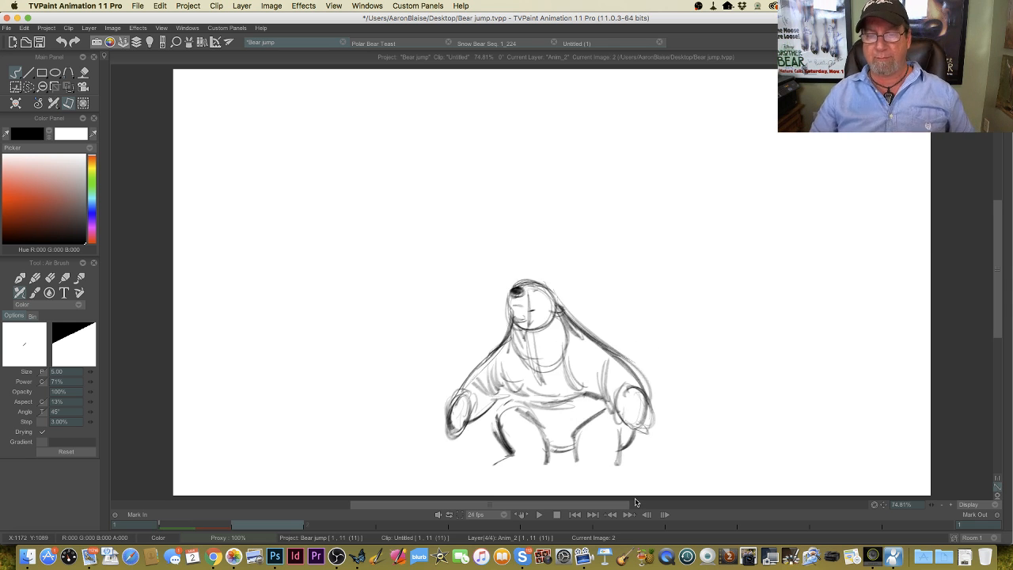
{"action": "key", "text": "Left"}
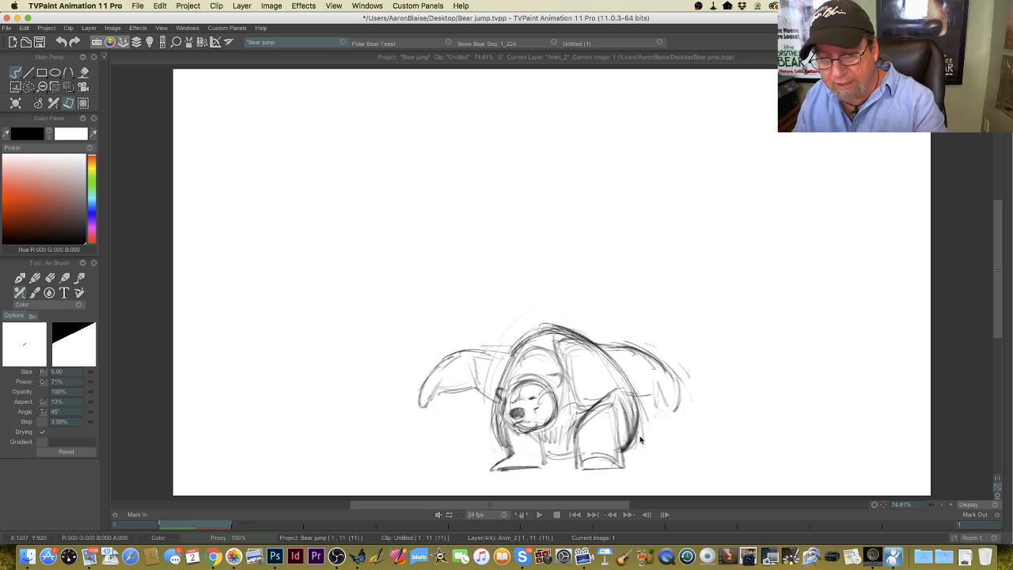
{"action": "left_click_drag", "start_coordinate": [639, 427], "coordinate": [625, 445]}
{"action": "left_click_drag", "start_coordinate": [643, 392], "coordinate": [621, 455]}
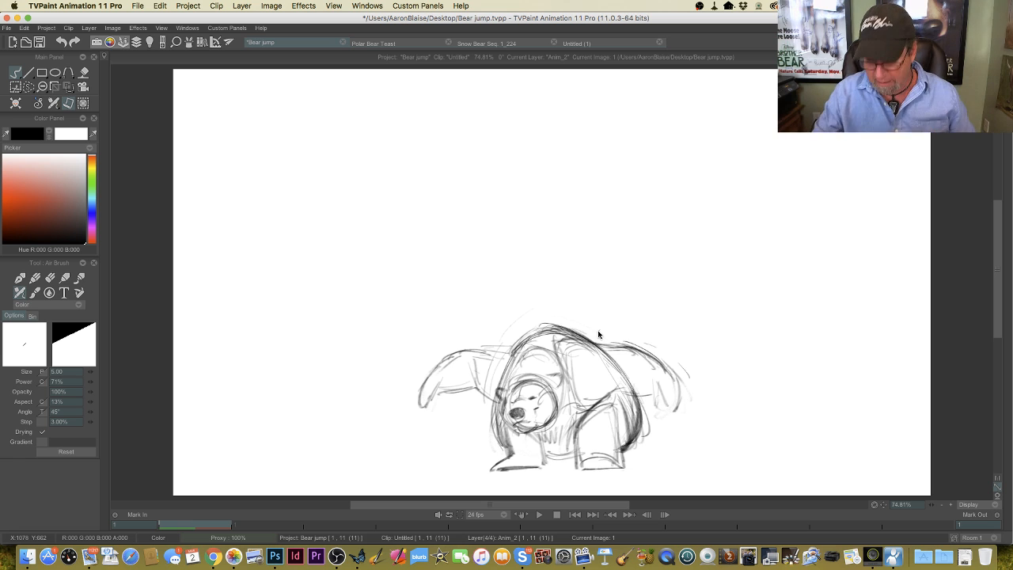
Step: Flip between frames 1 and 2 to follow the head movement, and darken the bear's nose on frame 2
{"action": "key", "text": "Right"}
{"action": "key", "text": "Left"}
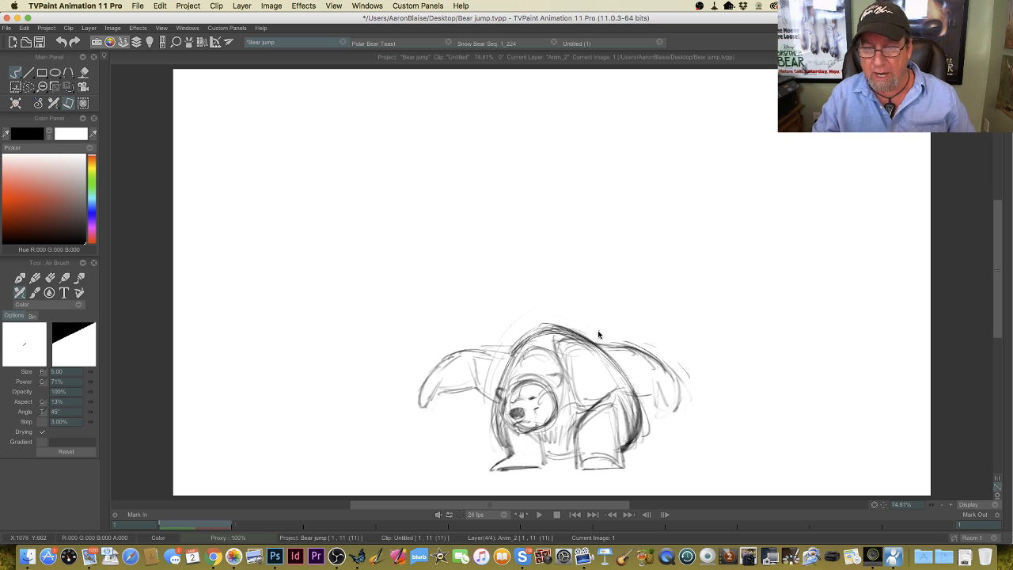
{"action": "key", "text": "Right"}
{"action": "key", "text": "Left"}
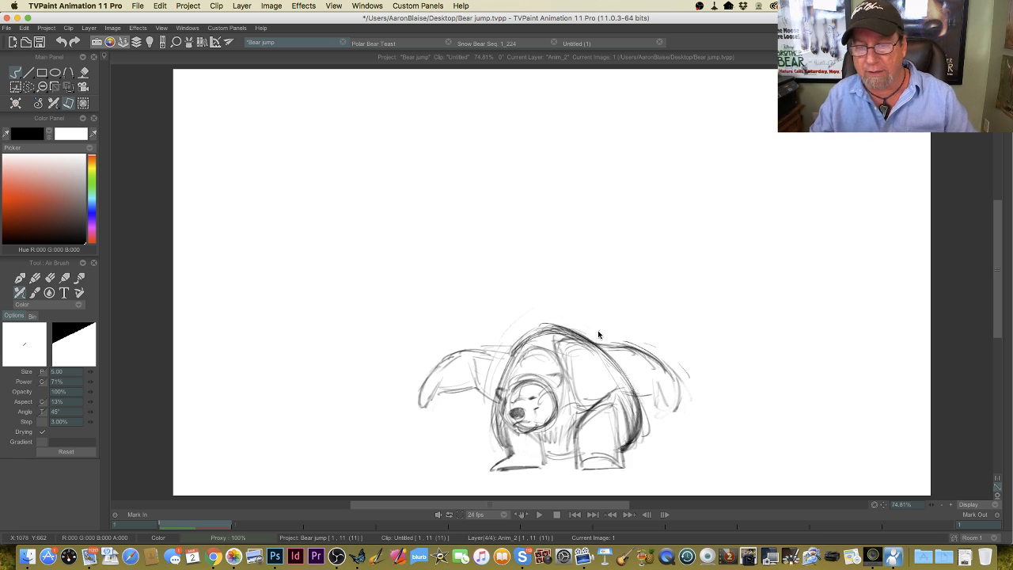
{"action": "key", "text": "Right"}
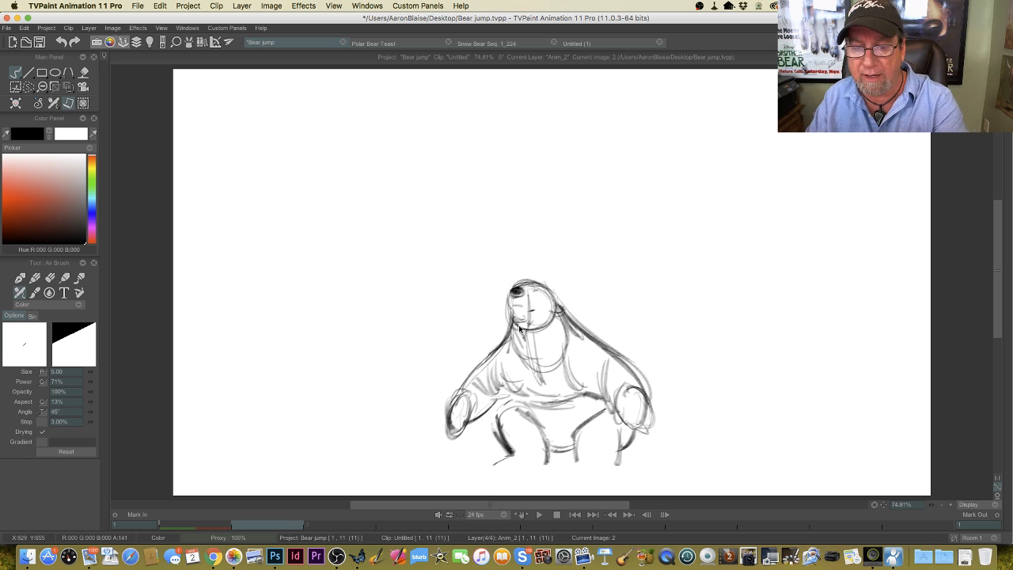
{"action": "key", "text": "Left"}
{"action": "left_click_drag", "start_coordinate": [515, 295], "coordinate": [518, 294]}
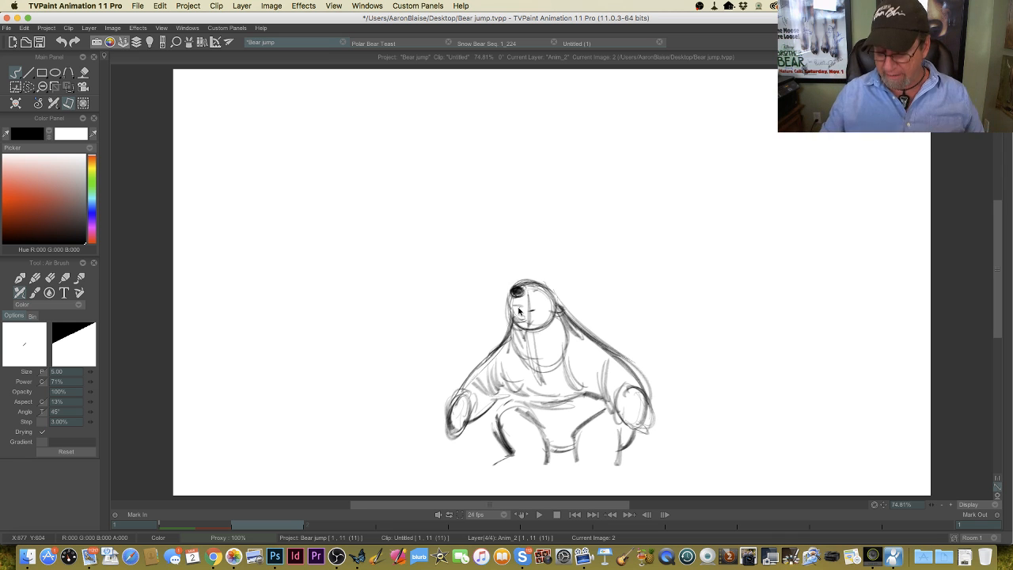
Step: Flip through the opening frames to examine how the bear moves from the crouch to the standing pose
{"action": "key", "text": "Right"}
{"action": "key", "text": "Left"}
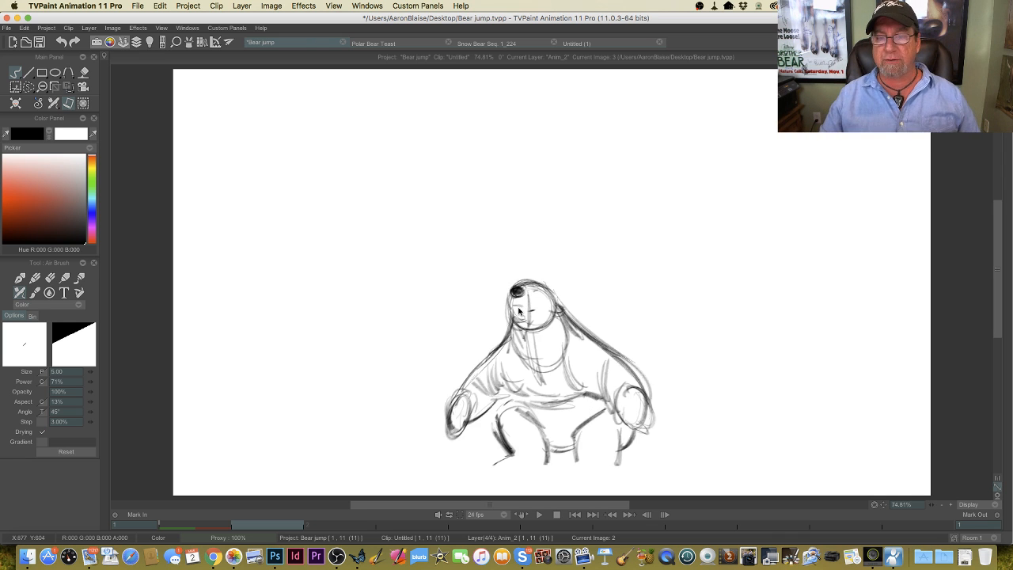
{"action": "key", "text": "Right"}
{"action": "key", "text": "Left"}
{"action": "key", "text": "Left"}
{"action": "key", "text": "Right"}
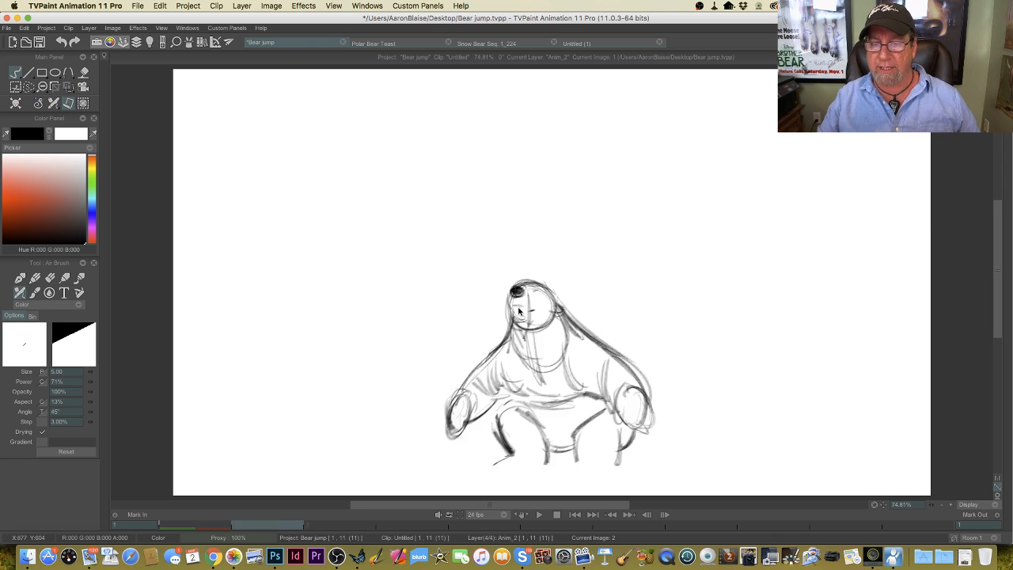
{"action": "key", "text": "Right"}
{"action": "key", "text": "Left"}
{"action": "key", "text": "Left"}
{"action": "key", "text": "Right"}
{"action": "key", "text": "Right"}
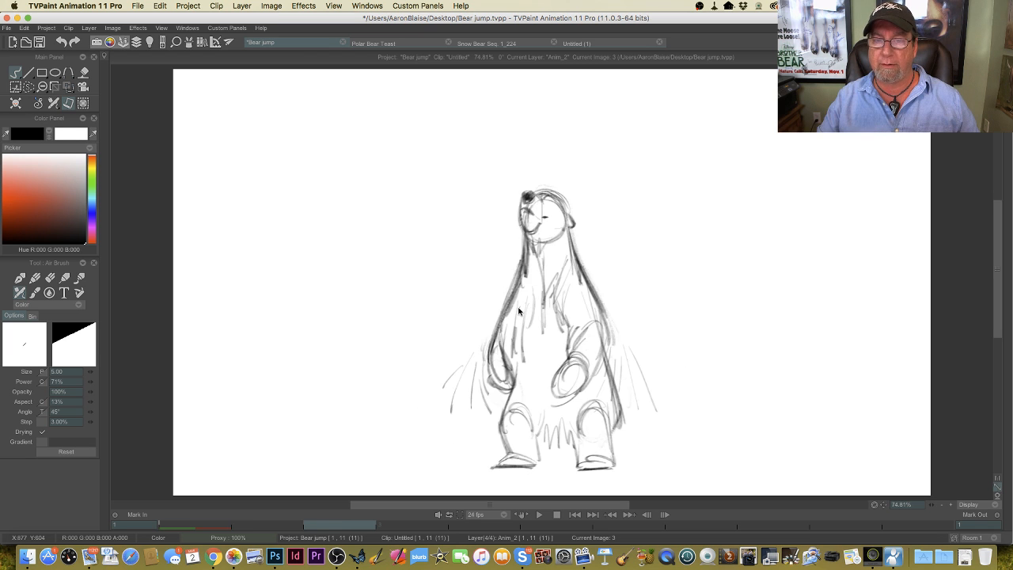
{"action": "key", "text": "Right"}
{"action": "key", "text": "Right"}
{"action": "key", "text": "Right"}
{"action": "key", "text": "Left"}
{"action": "key", "text": "Left"}
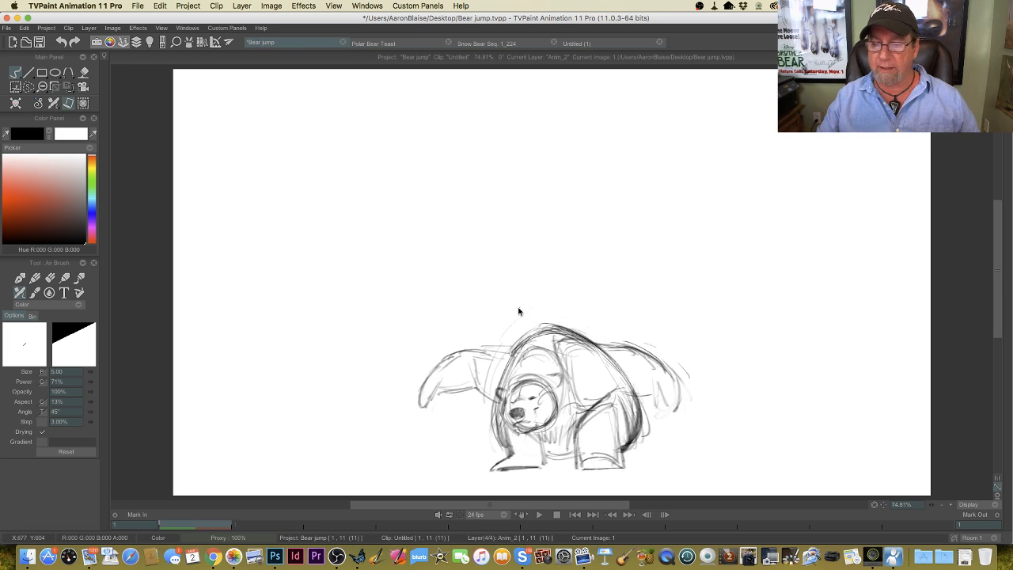
{"action": "key", "text": "Right"}
{"action": "key", "text": "Right"}
{"action": "key", "text": "Left"}
{"action": "key", "text": "Left"}
Step: Darken the standing bear's long body contours on frame 3, from the neck down past the arms on both sides
{"action": "key", "text": "Right"}
{"action": "key", "text": "Right"}
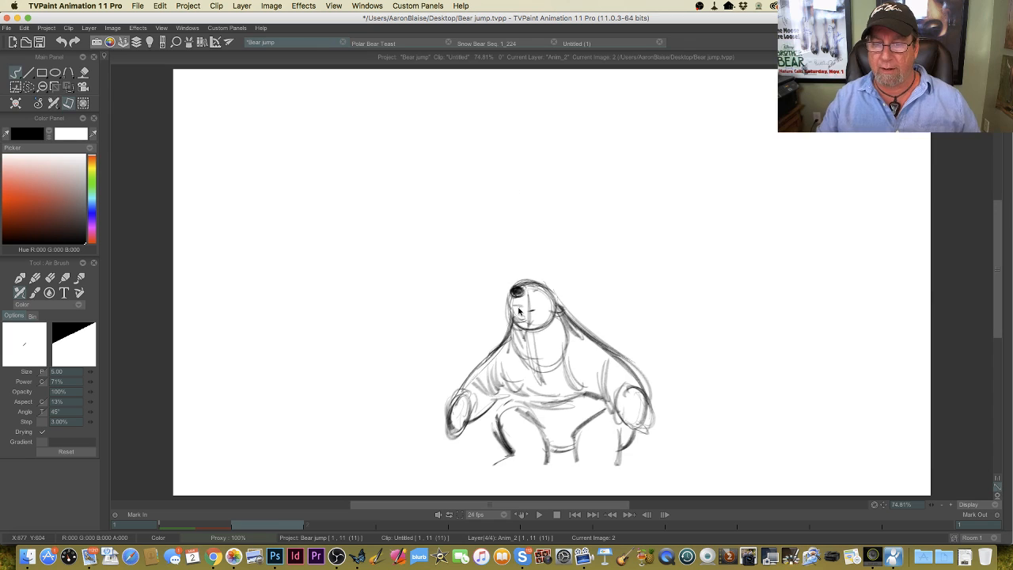
{"action": "left_click_drag", "start_coordinate": [575, 240], "coordinate": [602, 336]}
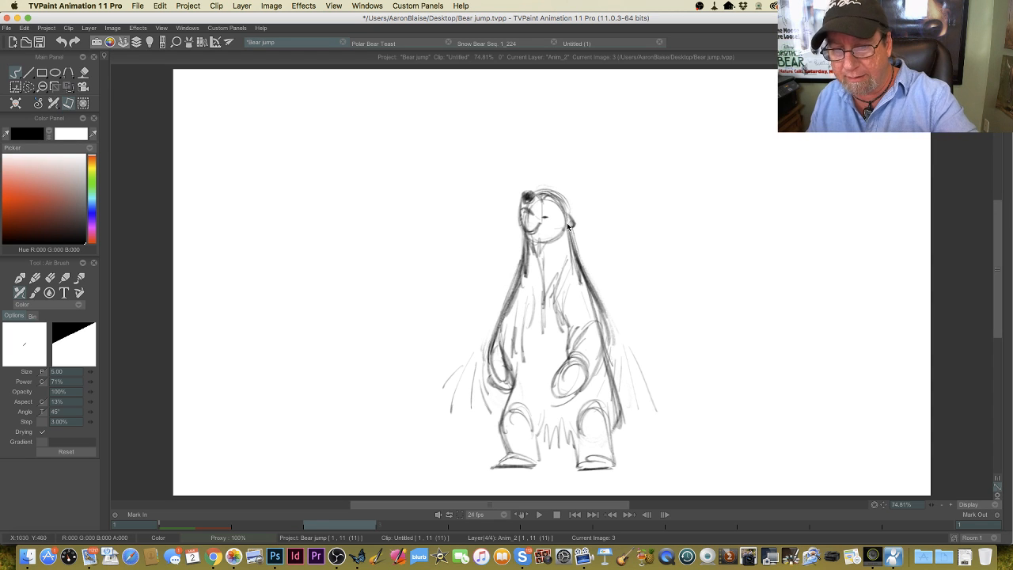
{"action": "left_click_drag", "start_coordinate": [568, 224], "coordinate": [618, 386]}
{"action": "mouse_move", "coordinate": [584, 283]}
{"action": "left_mouse_down"}
{"action": "mouse_move", "coordinate": [626, 408]}
{"action": "mouse_move", "coordinate": [615, 375]}
{"action": "mouse_move", "coordinate": [608, 436]}
{"action": "left_mouse_up"}
{"action": "left_click_drag", "start_coordinate": [595, 318], "coordinate": [605, 346]}
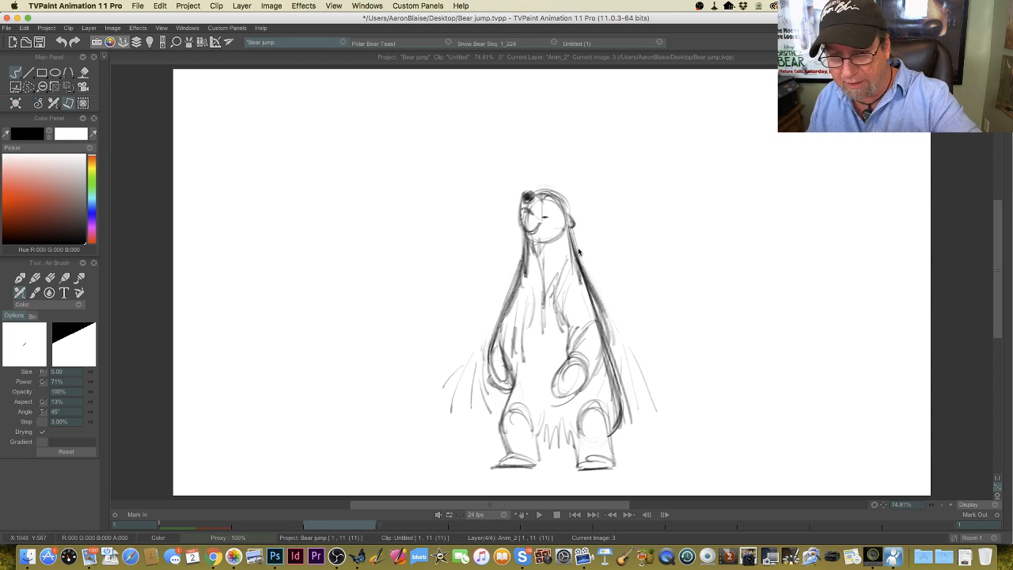
{"action": "left_click_drag", "start_coordinate": [578, 249], "coordinate": [594, 318]}
{"action": "left_click_drag", "start_coordinate": [525, 222], "coordinate": [503, 408]}
Step: Sketch a squashed oval beside the standing bear on frame 3, with a tall tapered stretch shape rising from its base
{"action": "mouse_move", "coordinate": [294, 345]}
{"action": "left_mouse_down"}
{"action": "mouse_move", "coordinate": [311, 403]}
{"action": "mouse_move", "coordinate": [366, 366]}
{"action": "mouse_move", "coordinate": [307, 348]}
{"action": "mouse_move", "coordinate": [298, 396]}
{"action": "mouse_move", "coordinate": [363, 394]}
{"action": "left_mouse_up"}
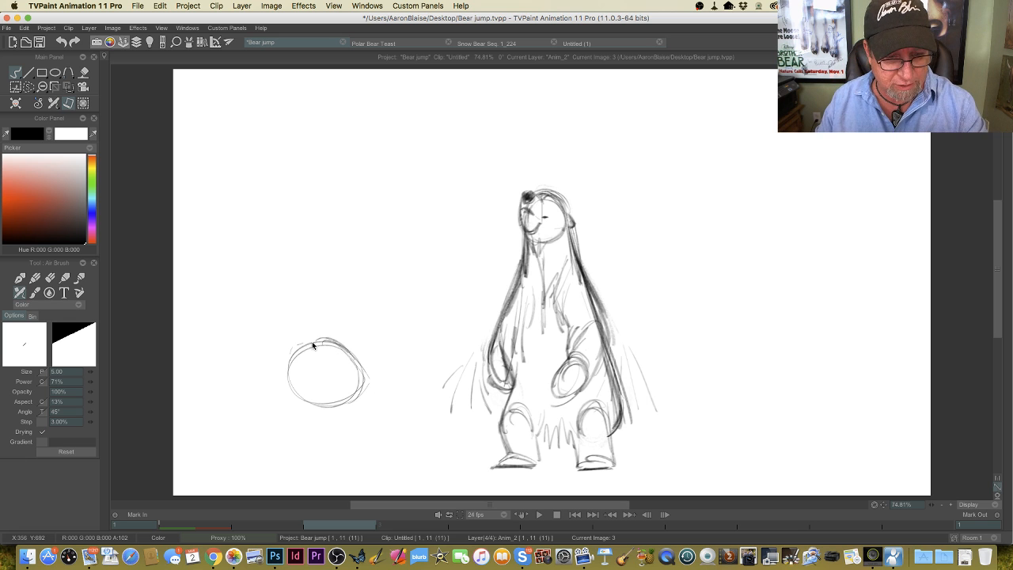
{"action": "mouse_move", "coordinate": [311, 341]}
{"action": "left_mouse_down"}
{"action": "mouse_move", "coordinate": [293, 395]}
{"action": "mouse_move", "coordinate": [362, 401]}
{"action": "mouse_move", "coordinate": [293, 396]}
{"action": "mouse_move", "coordinate": [366, 387]}
{"action": "mouse_move", "coordinate": [287, 338]}
{"action": "left_mouse_up"}
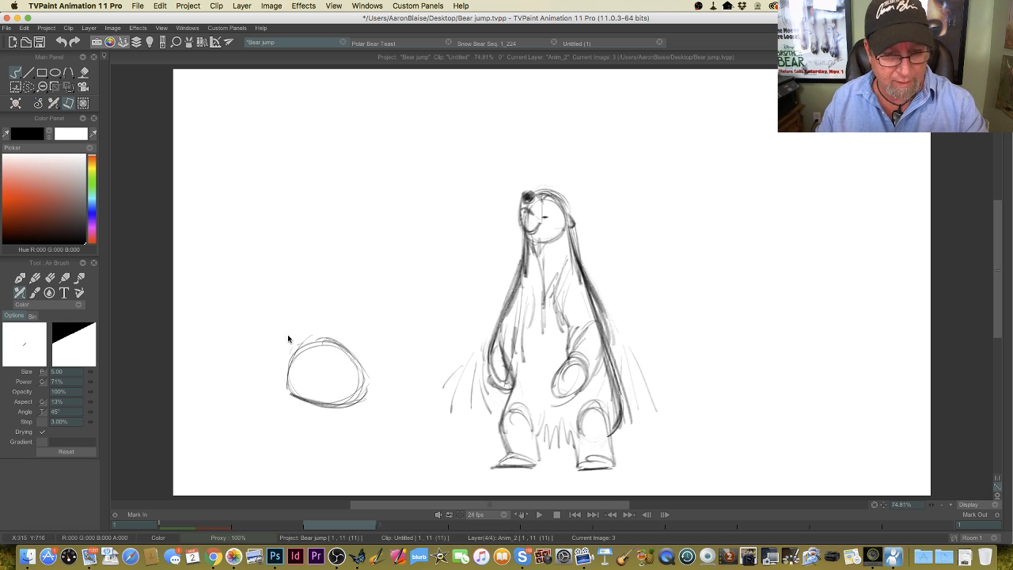
{"action": "mouse_move", "coordinate": [347, 350]}
{"action": "left_mouse_down"}
{"action": "mouse_move", "coordinate": [332, 272]}
{"action": "mouse_move", "coordinate": [309, 342]}
{"action": "left_mouse_up"}
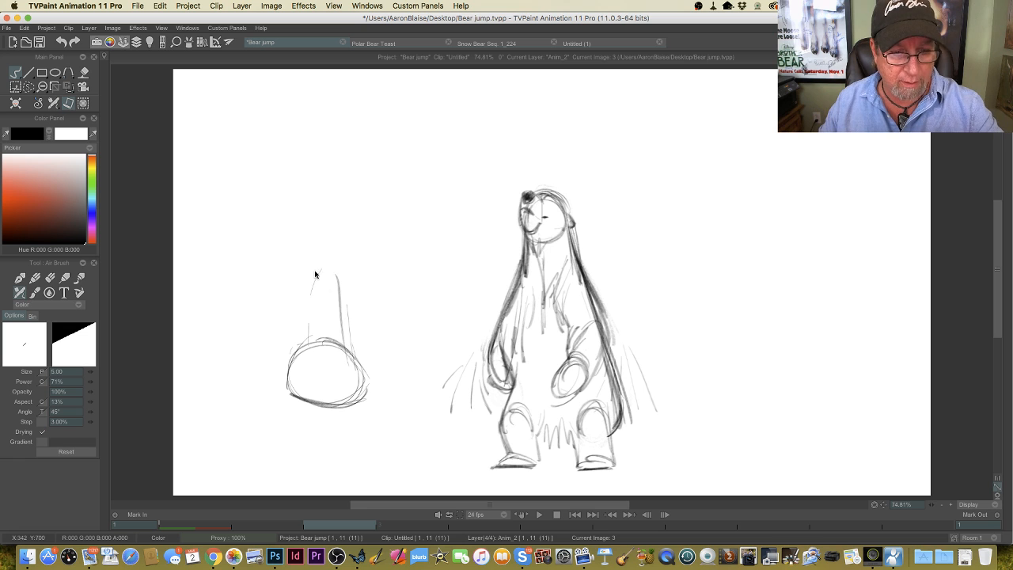
{"action": "mouse_move", "coordinate": [314, 271]}
{"action": "left_mouse_down"}
{"action": "mouse_move", "coordinate": [304, 376]}
{"action": "mouse_move", "coordinate": [352, 385]}
{"action": "mouse_move", "coordinate": [354, 397]}
{"action": "mouse_move", "coordinate": [304, 399]}
{"action": "left_mouse_up"}
{"action": "left_click_drag", "start_coordinate": [305, 399], "coordinate": [347, 401]}
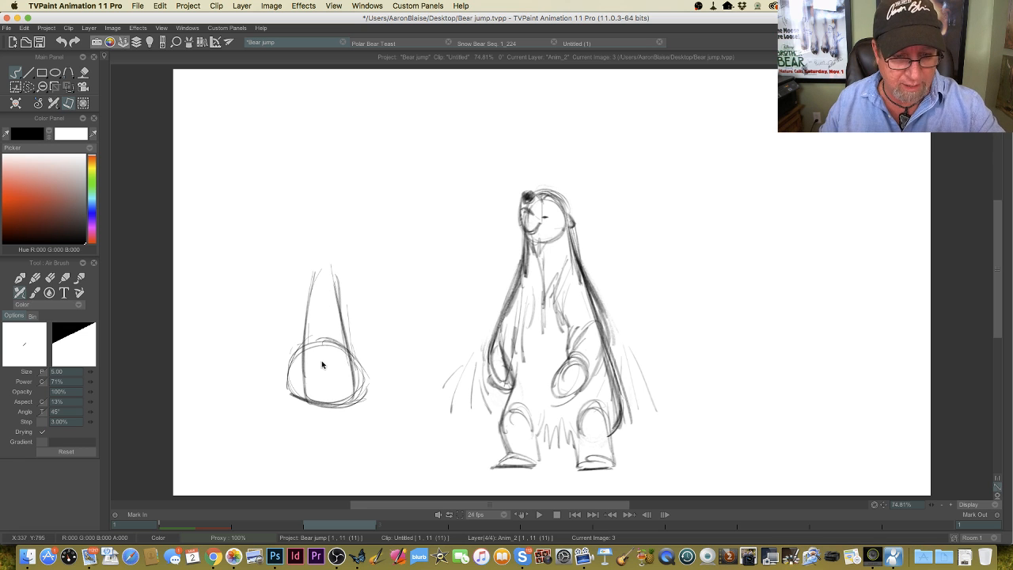
{"action": "mouse_move", "coordinate": [332, 267]}
{"action": "left_mouse_down"}
{"action": "mouse_move", "coordinate": [347, 391]}
{"action": "mouse_move", "coordinate": [308, 365]}
{"action": "mouse_move", "coordinate": [348, 387]}
{"action": "mouse_move", "coordinate": [326, 399]}
{"action": "left_mouse_up"}
{"action": "left_click_drag", "start_coordinate": [341, 336], "coordinate": [334, 275]}
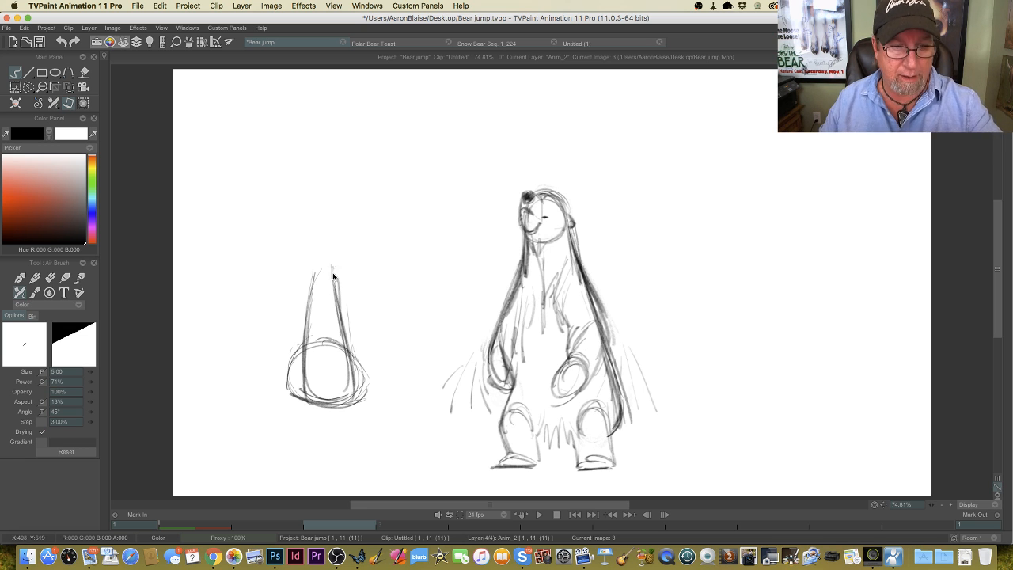
Step: Reinforce the outlines of the oval and tapered shape, round off the tip, and add a vertical centre line
{"action": "mouse_move", "coordinate": [307, 350]}
{"action": "left_mouse_down"}
{"action": "mouse_move", "coordinate": [323, 265]}
{"action": "mouse_move", "coordinate": [314, 269]}
{"action": "mouse_move", "coordinate": [351, 395]}
{"action": "mouse_move", "coordinate": [311, 401]}
{"action": "mouse_move", "coordinate": [358, 406]}
{"action": "left_mouse_up"}
{"action": "mouse_move", "coordinate": [291, 378]}
{"action": "left_mouse_down"}
{"action": "mouse_move", "coordinate": [304, 399]}
{"action": "mouse_move", "coordinate": [311, 364]}
{"action": "left_mouse_up"}
{"action": "mouse_move", "coordinate": [319, 283]}
{"action": "left_mouse_down"}
{"action": "mouse_move", "coordinate": [326, 263]}
{"action": "mouse_move", "coordinate": [300, 399]}
{"action": "left_mouse_up"}
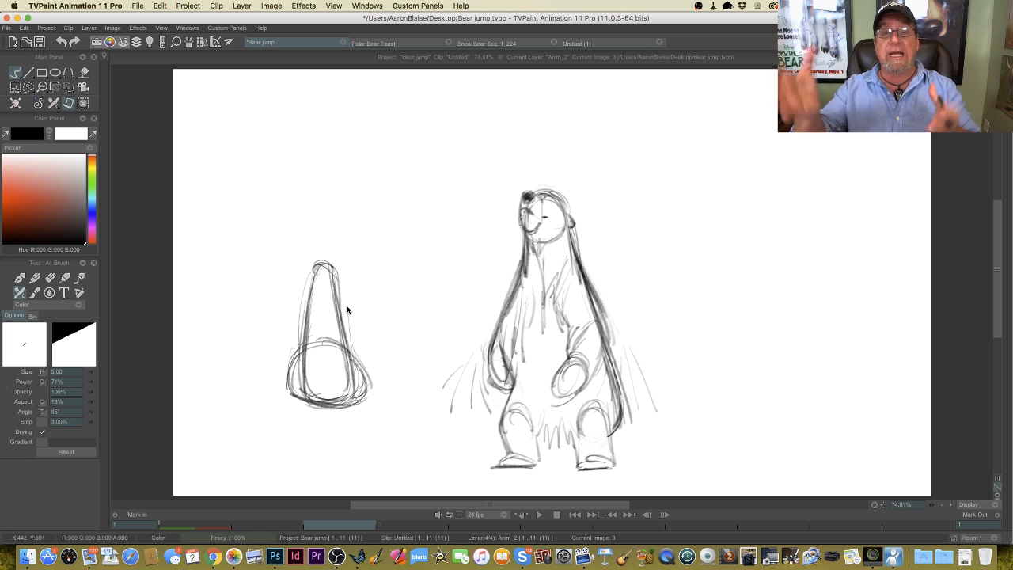
{"action": "left_click_drag", "start_coordinate": [320, 269], "coordinate": [327, 396]}
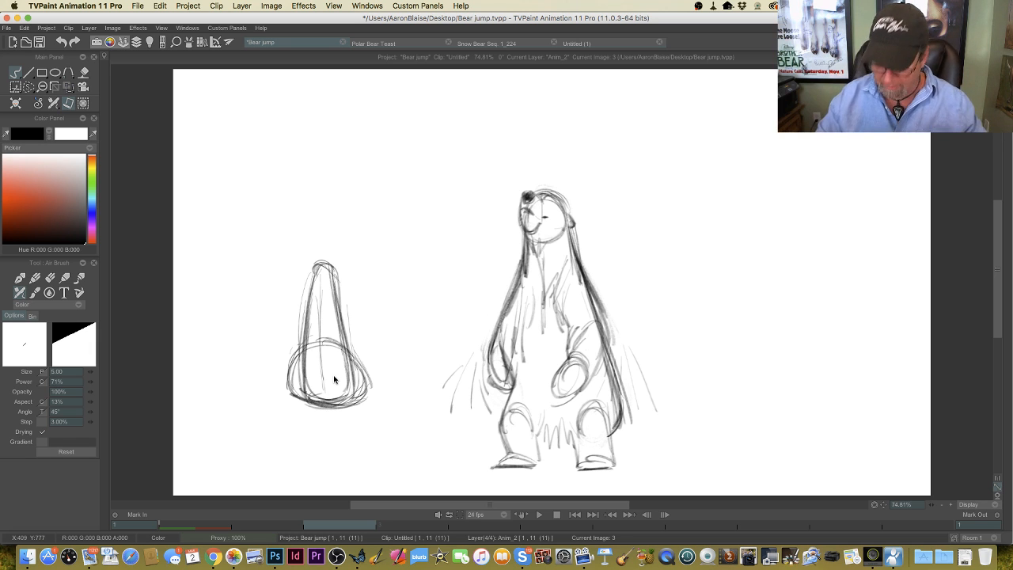
Step: Draw an upward arrow on each side of the tapered shape beside the frame 3 bear and flare the shape's lower edges outward
{"action": "key", "text": "Left"}
{"action": "key", "text": "Right"}
{"action": "key", "text": "Left"}
{"action": "key", "text": "Right"}
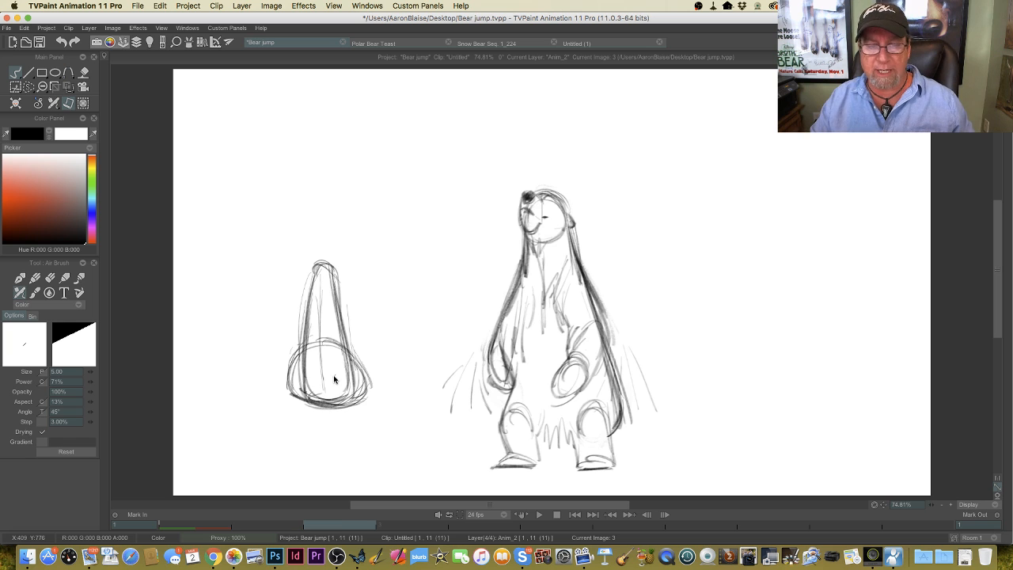
{"action": "mouse_move", "coordinate": [336, 263]}
{"action": "left_mouse_down"}
{"action": "mouse_move", "coordinate": [351, 367]}
{"action": "mouse_move", "coordinate": [350, 338]}
{"action": "mouse_move", "coordinate": [372, 385]}
{"action": "left_mouse_up"}
{"action": "mouse_move", "coordinate": [358, 314]}
{"action": "left_mouse_down"}
{"action": "mouse_move", "coordinate": [400, 377]}
{"action": "mouse_move", "coordinate": [360, 330]}
{"action": "left_mouse_up"}
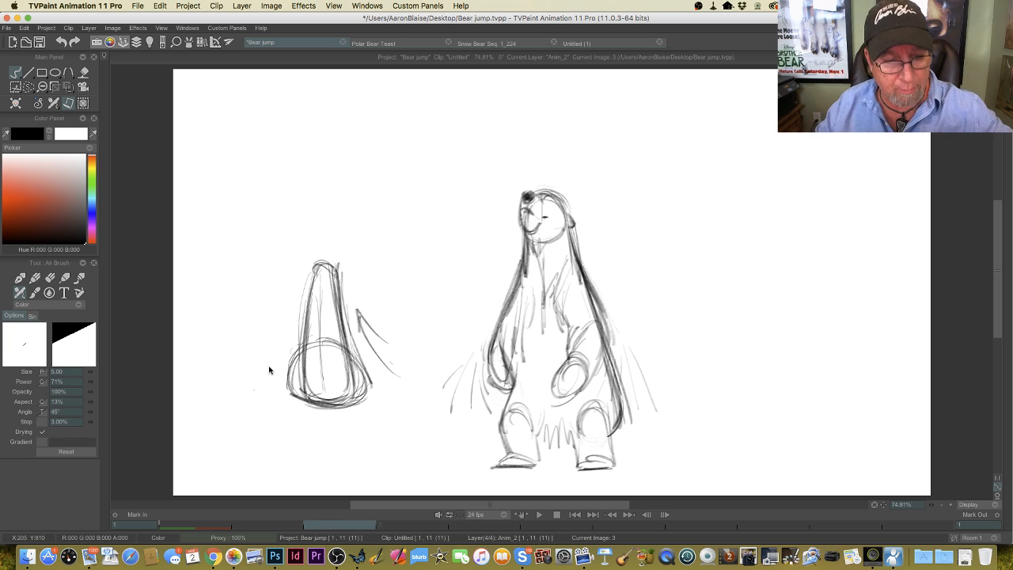
{"action": "mouse_move", "coordinate": [269, 370]}
{"action": "left_mouse_down"}
{"action": "mouse_move", "coordinate": [287, 340]}
{"action": "mouse_move", "coordinate": [286, 314]}
{"action": "mouse_move", "coordinate": [265, 346]}
{"action": "left_mouse_up"}
{"action": "mouse_move", "coordinate": [379, 388]}
{"action": "left_mouse_down"}
{"action": "mouse_move", "coordinate": [312, 345]}
{"action": "mouse_move", "coordinate": [316, 385]}
{"action": "mouse_move", "coordinate": [367, 401]}
{"action": "mouse_move", "coordinate": [334, 316]}
{"action": "mouse_move", "coordinate": [304, 393]}
{"action": "left_mouse_up"}
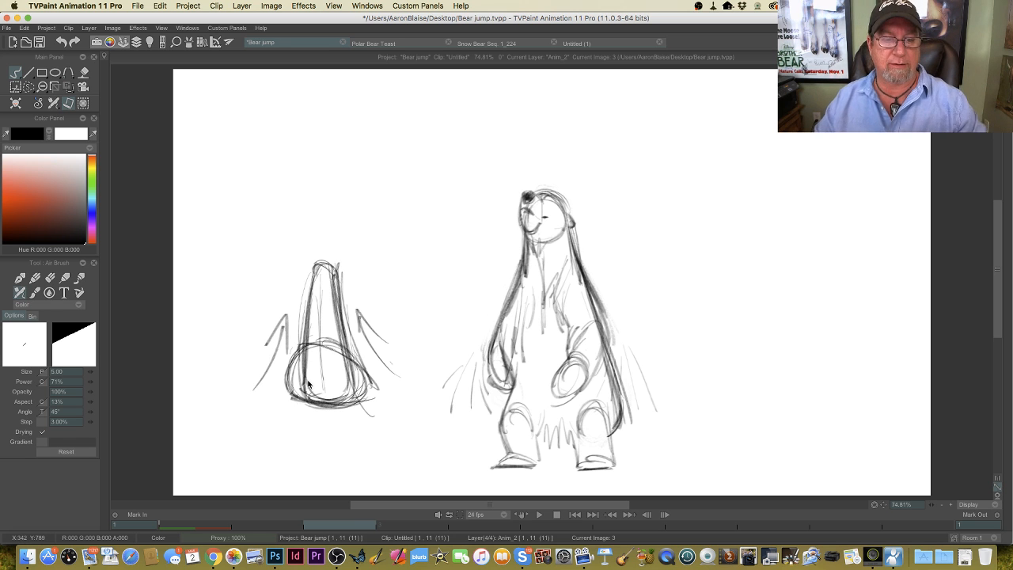
Step: Draw a ground line beneath the standing bear's feet on frame 3 and compare the pose with the preceding crouch drawings
{"action": "key", "text": "Left"}
{"action": "key", "text": "Right"}
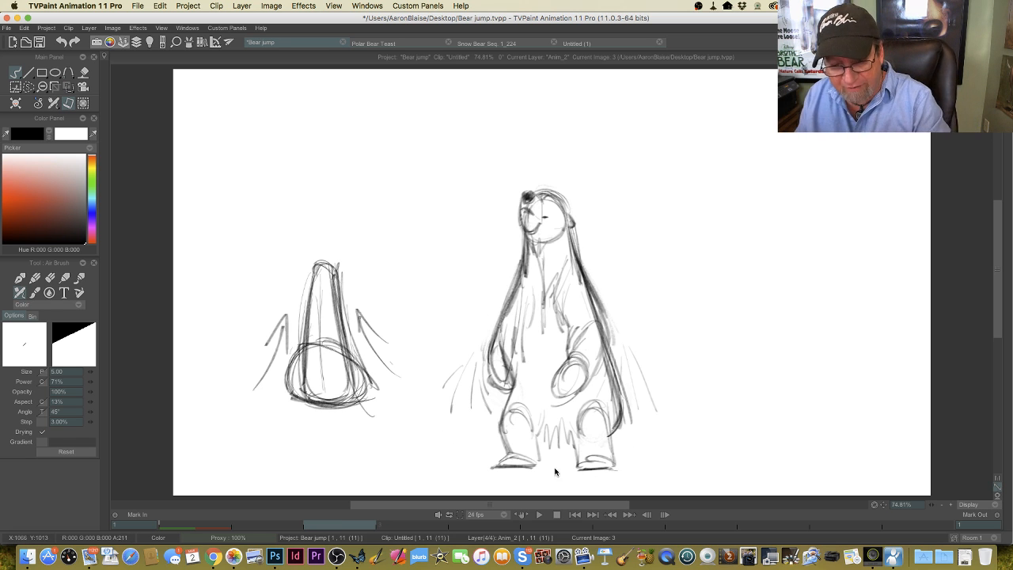
{"action": "left_click_drag", "start_coordinate": [586, 471], "coordinate": [505, 474]}
{"action": "key", "text": "Left"}
{"action": "key", "text": "Right"}
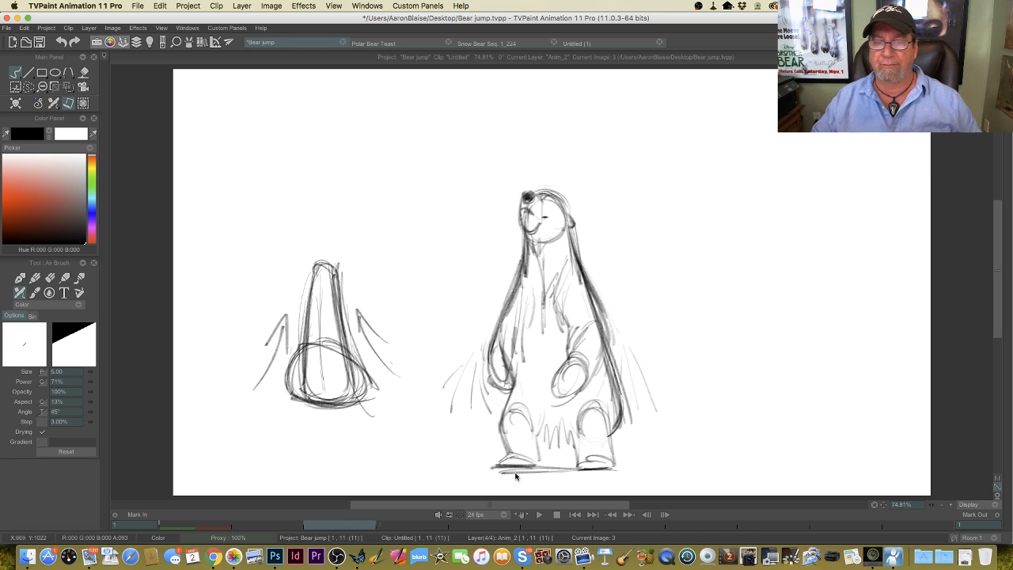
{"action": "key", "text": "Left"}
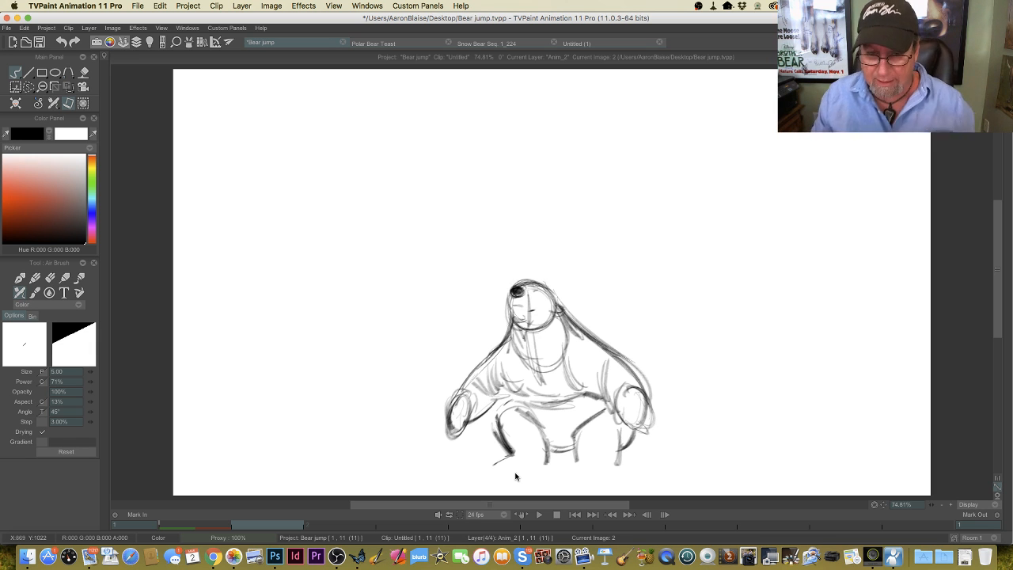
{"action": "key", "text": "Left"}
{"action": "key", "text": "Right"}
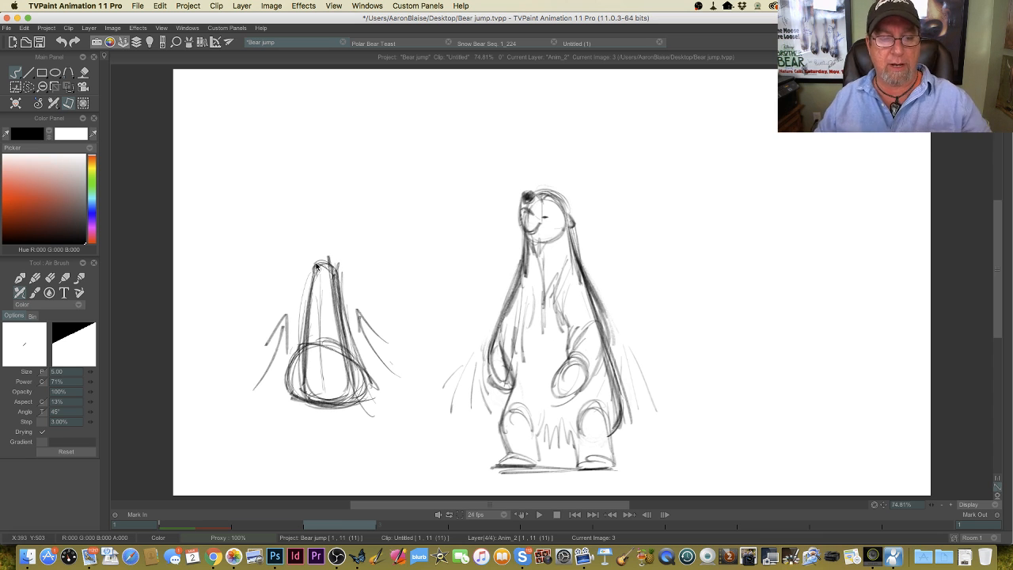
Step: Erase the squash-and-stretch sketch and its arrows beside the standing bear on frame 3
{"action": "key", "text": "e"}
{"action": "mouse_move", "coordinate": [360, 315]}
{"action": "left_mouse_down"}
{"action": "mouse_move", "coordinate": [308, 262]}
{"action": "mouse_move", "coordinate": [370, 394]}
{"action": "mouse_move", "coordinate": [357, 396]}
{"action": "mouse_move", "coordinate": [293, 319]}
{"action": "mouse_move", "coordinate": [344, 419]}
{"action": "mouse_move", "coordinate": [271, 343]}
{"action": "mouse_move", "coordinate": [311, 412]}
{"action": "left_mouse_up"}
{"action": "mouse_move", "coordinate": [275, 317]}
{"action": "left_mouse_down"}
{"action": "mouse_move", "coordinate": [318, 308]}
{"action": "mouse_move", "coordinate": [355, 358]}
{"action": "mouse_move", "coordinate": [324, 254]}
{"action": "left_mouse_up"}
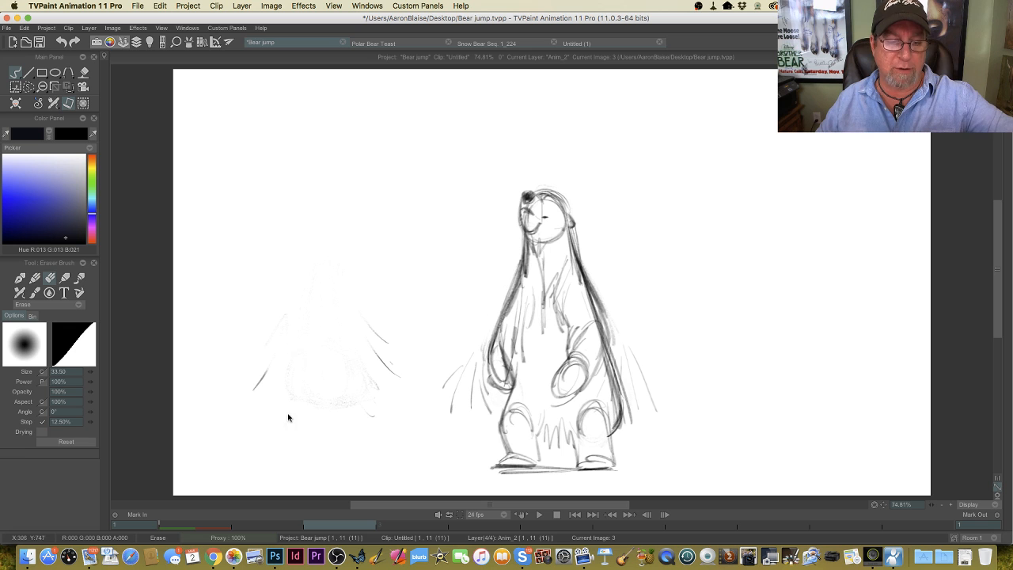
{"action": "mouse_move", "coordinate": [289, 417]}
{"action": "left_mouse_down"}
{"action": "mouse_move", "coordinate": [309, 362]}
{"action": "mouse_move", "coordinate": [362, 397]}
{"action": "mouse_move", "coordinate": [375, 319]}
{"action": "left_mouse_up"}
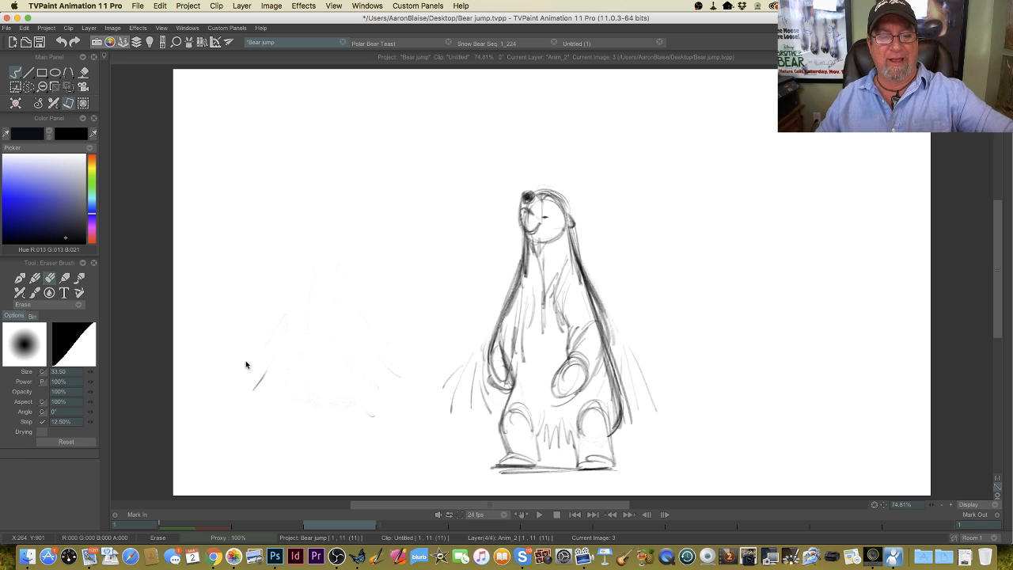
Step: Darken the long side contours of the arms-raised bear on frame 4, from the neck down both sides to the feet
{"action": "key", "text": "Left"}
{"action": "key", "text": "Right"}
{"action": "key", "text": "Right"}
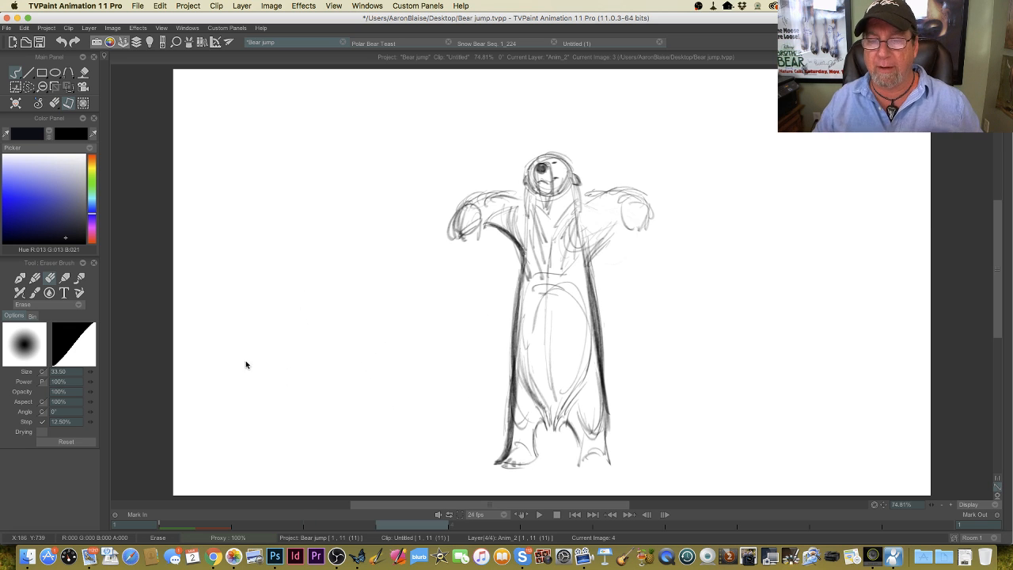
{"action": "key", "text": "a"}
{"action": "left_click_drag", "start_coordinate": [525, 195], "coordinate": [519, 407]}
{"action": "left_click_drag", "start_coordinate": [579, 222], "coordinate": [594, 349]}
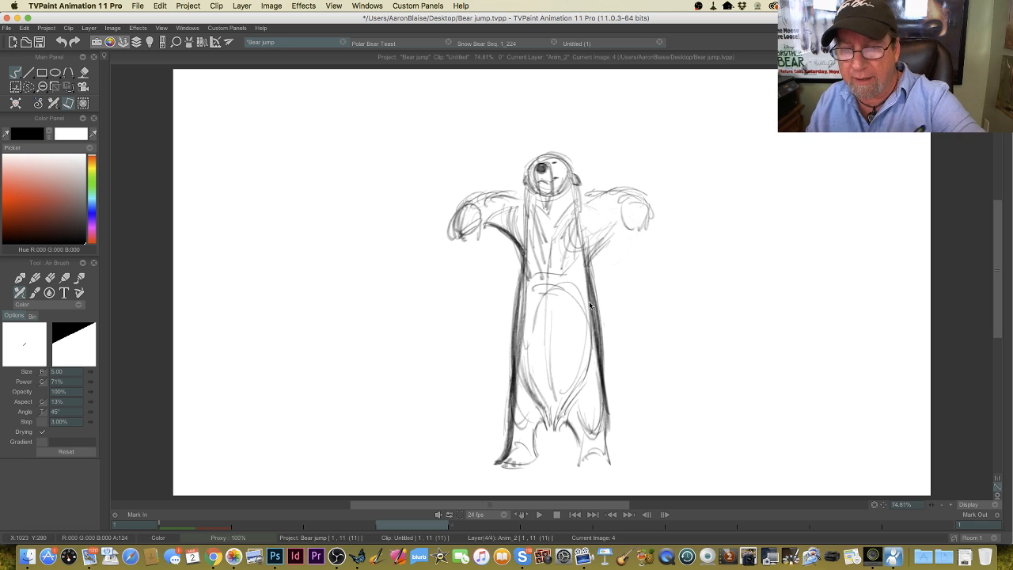
{"action": "left_click_drag", "start_coordinate": [578, 190], "coordinate": [608, 431]}
{"action": "left_click_drag", "start_coordinate": [591, 277], "coordinate": [607, 450]}
{"action": "left_click_drag", "start_coordinate": [531, 182], "coordinate": [515, 396]}
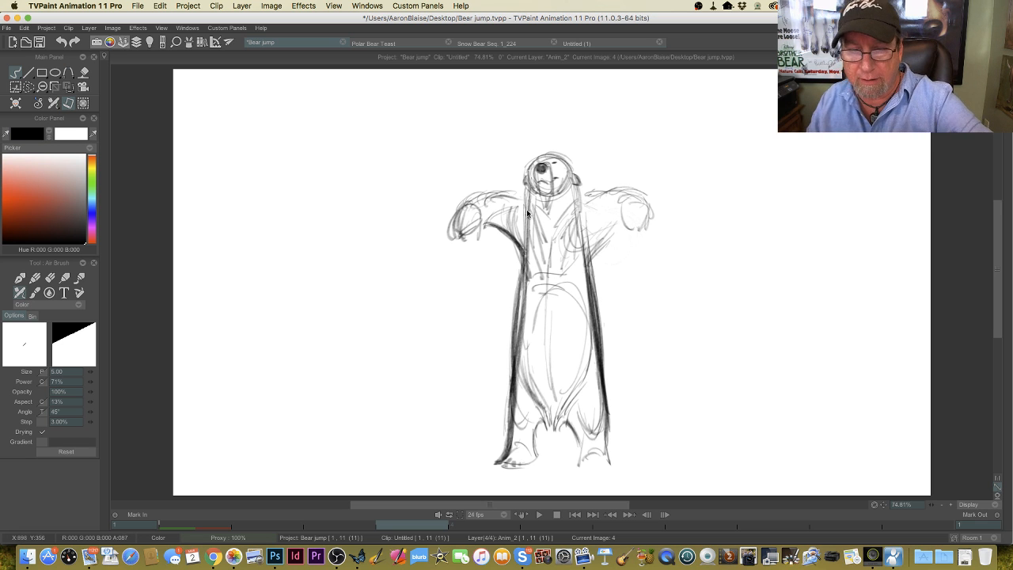
{"action": "left_click_drag", "start_coordinate": [522, 241], "coordinate": [512, 404]}
{"action": "left_click_drag", "start_coordinate": [568, 204], "coordinate": [604, 467]}
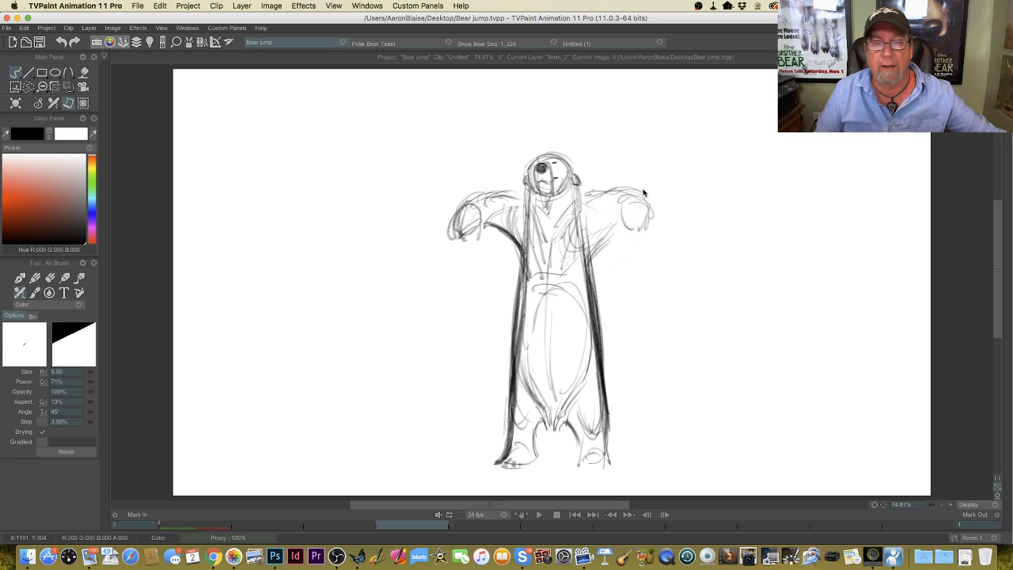
Step: Flip between frames 3 and 4 to examine how the standing bear stretches into the arms-raised pose
{"action": "key", "text": "Left"}
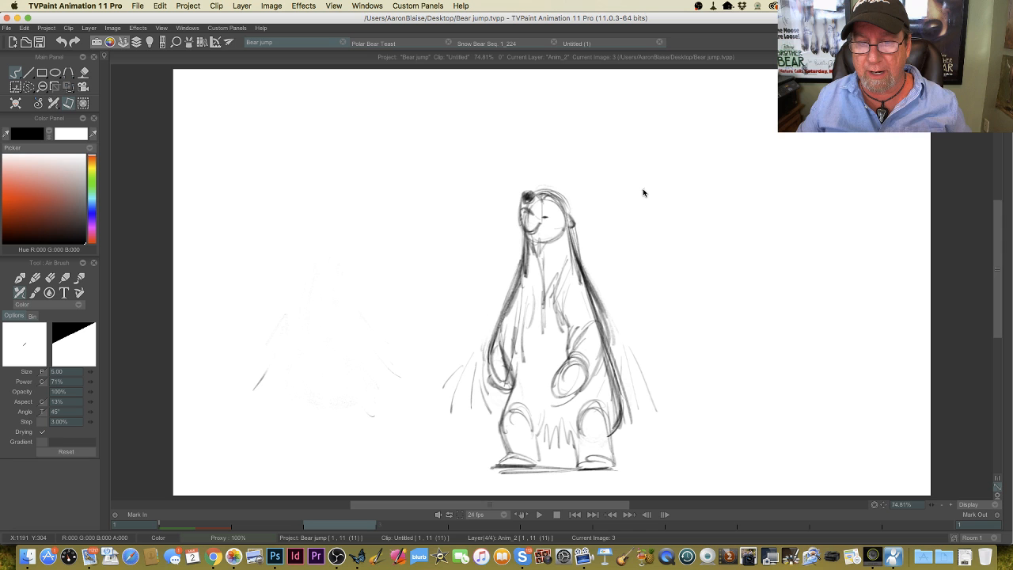
{"action": "key", "text": "Right"}
{"action": "key", "text": "Left"}
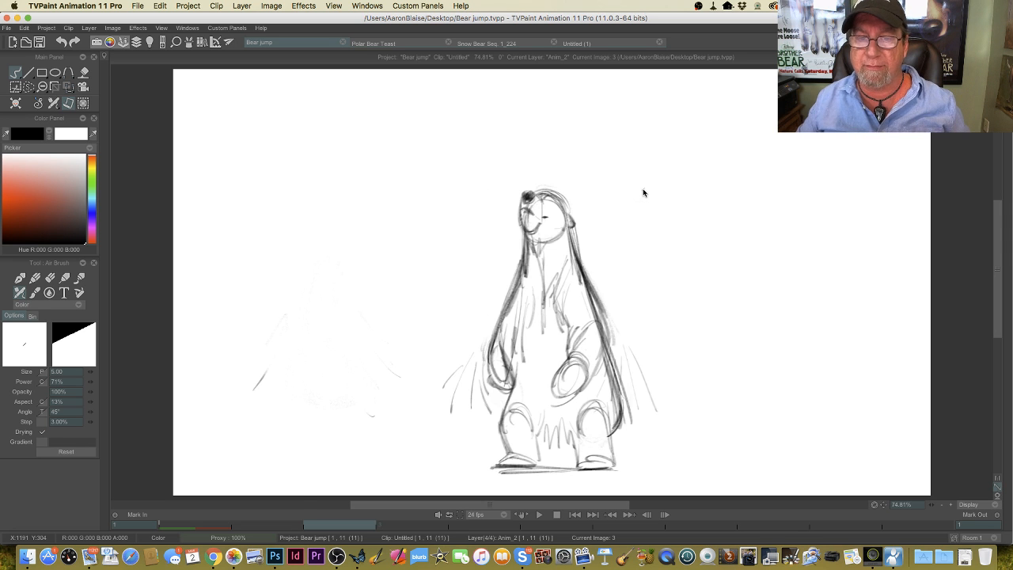
{"action": "key", "text": "Right"}
{"action": "key", "text": "Left"}
{"action": "key", "text": "Right"}
{"action": "key", "text": "Left"}
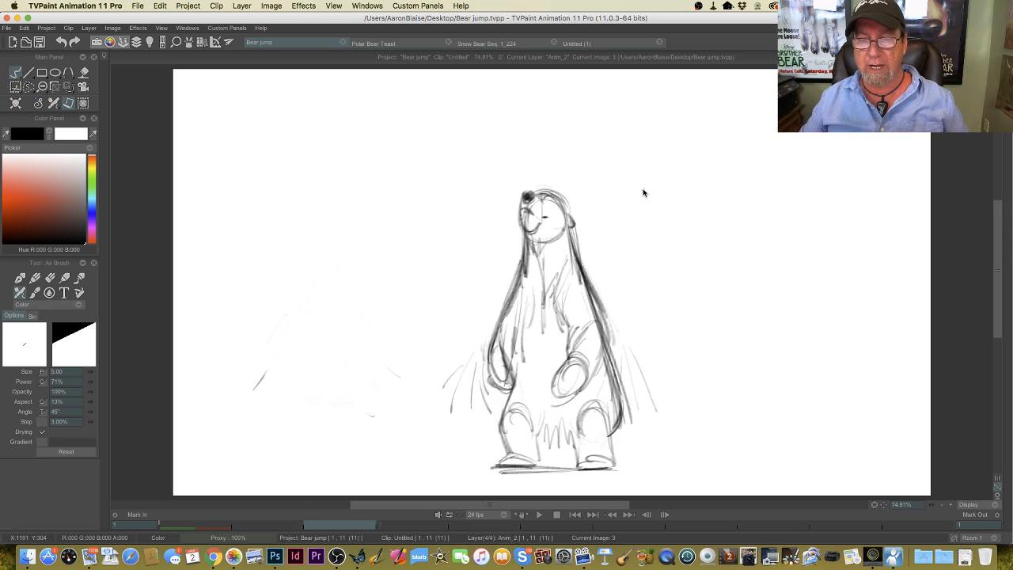
{"action": "key", "text": "Right"}
{"action": "key", "text": "Left"}
{"action": "key", "text": "Right"}
{"action": "key", "text": "Left"}
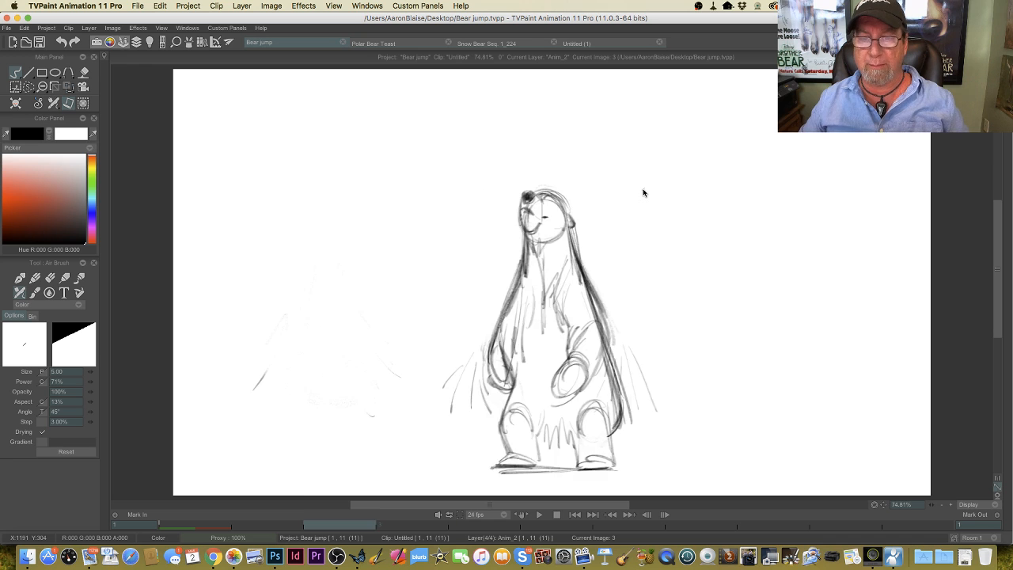
{"action": "key", "text": "Right"}
{"action": "key", "text": "Left"}
{"action": "key", "text": "Right"}
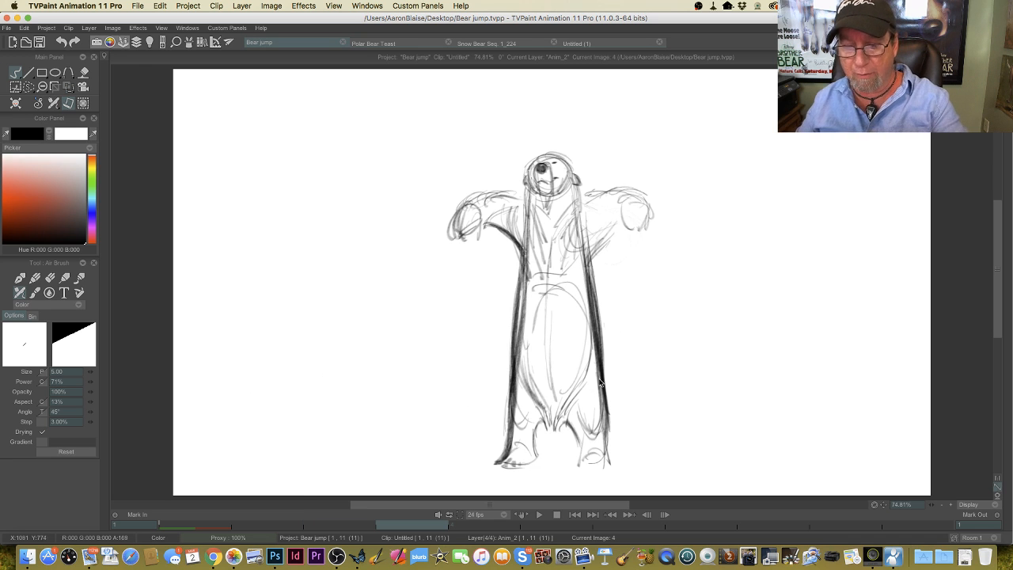
Step: Reinforce the leg and foot outlines on frame 4 and darken the side contour of the torso
{"action": "left_click_drag", "start_coordinate": [605, 438], "coordinate": [609, 462]}
{"action": "mouse_move", "coordinate": [573, 427]}
{"action": "left_mouse_down"}
{"action": "mouse_move", "coordinate": [581, 464]}
{"action": "mouse_move", "coordinate": [533, 458]}
{"action": "mouse_move", "coordinate": [540, 469]}
{"action": "left_mouse_up"}
{"action": "mouse_move", "coordinate": [542, 445]}
{"action": "left_mouse_down"}
{"action": "mouse_move", "coordinate": [533, 470]}
{"action": "mouse_move", "coordinate": [518, 466]}
{"action": "left_mouse_up"}
{"action": "key", "text": "Left"}
{"action": "key", "text": "Right"}
{"action": "left_click_drag", "start_coordinate": [590, 282], "coordinate": [600, 403]}
Step: Strengthen the lower body contours on frame 3 and the matching side contours on frame 4
{"action": "key", "text": "Left"}
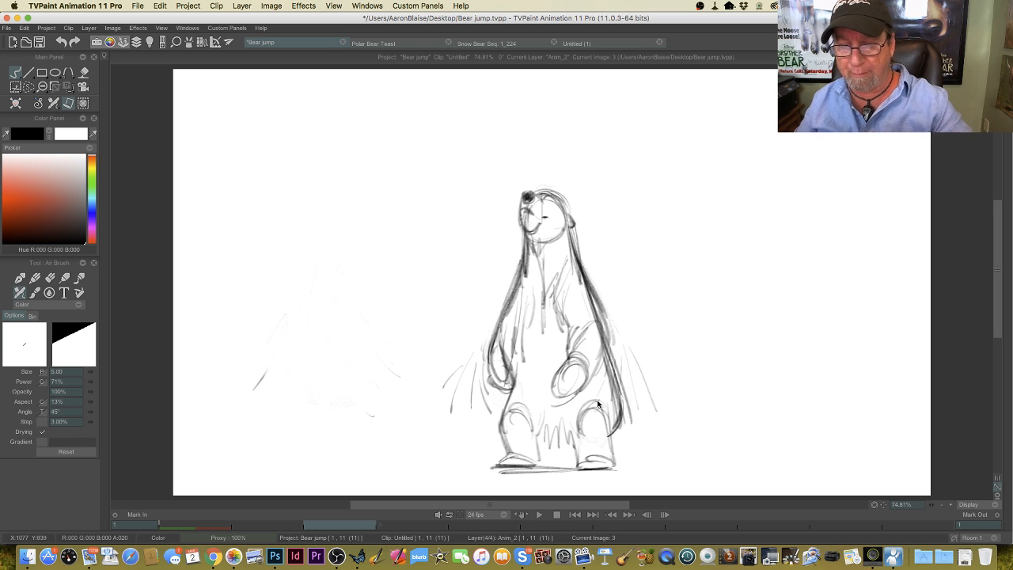
{"action": "left_click_drag", "start_coordinate": [599, 322], "coordinate": [617, 421]}
{"action": "left_click_drag", "start_coordinate": [511, 373], "coordinate": [501, 430]}
{"action": "key", "text": "Right"}
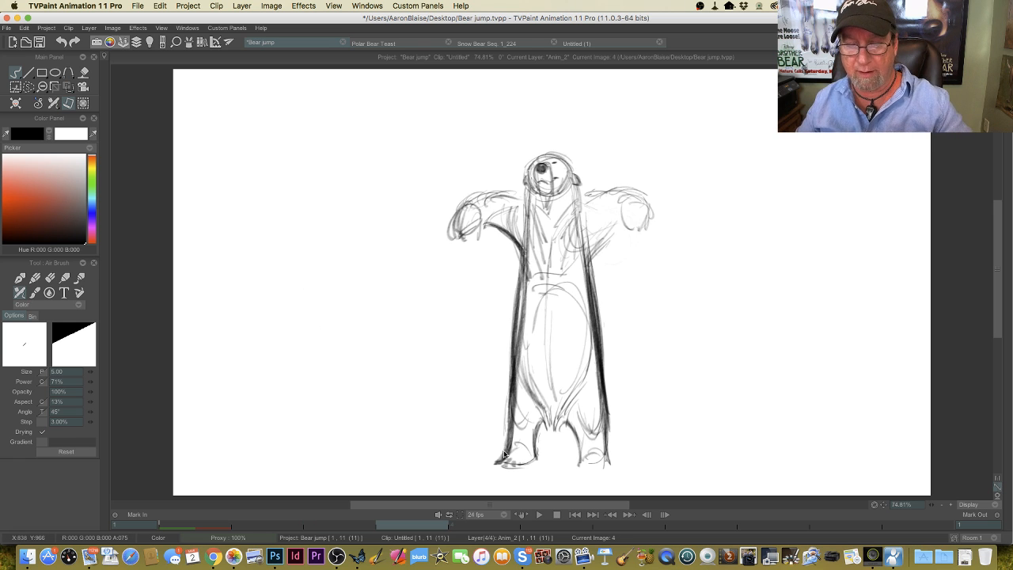
{"action": "left_click_drag", "start_coordinate": [587, 278], "coordinate": [603, 398]}
{"action": "left_click_drag", "start_coordinate": [521, 259], "coordinate": [517, 317]}
Step: Flip back and forth through frames 1 to 4 to examine the bear's progression from crouch to full stretch
{"action": "key", "text": "Left"}
{"action": "key", "text": "Left"}
{"action": "key", "text": "Left"}
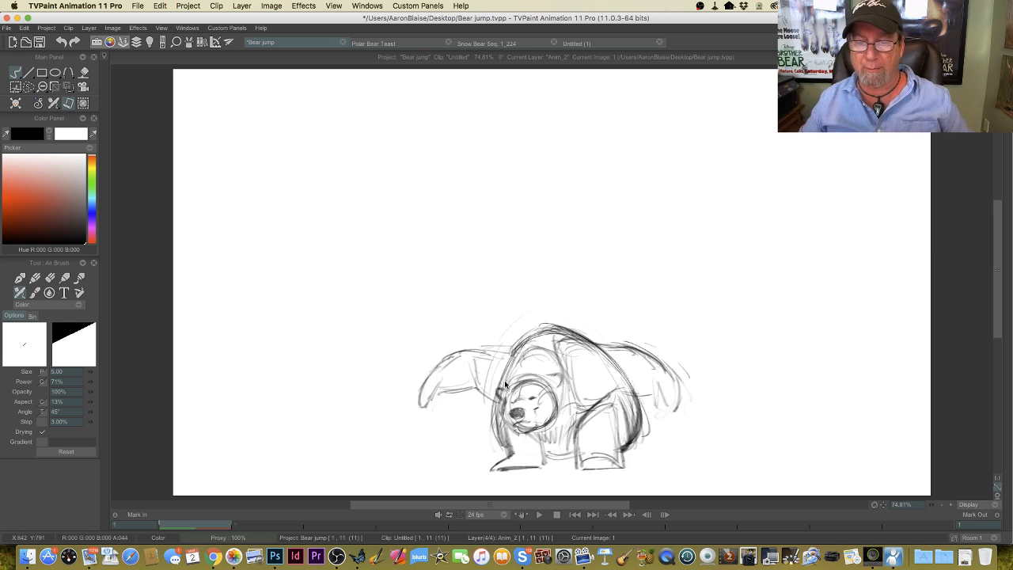
{"action": "key", "text": "Right"}
{"action": "key", "text": "Right"}
{"action": "key", "text": "Right"}
{"action": "key", "text": "Left"}
{"action": "key", "text": "Left"}
{"action": "key", "text": "Left"}
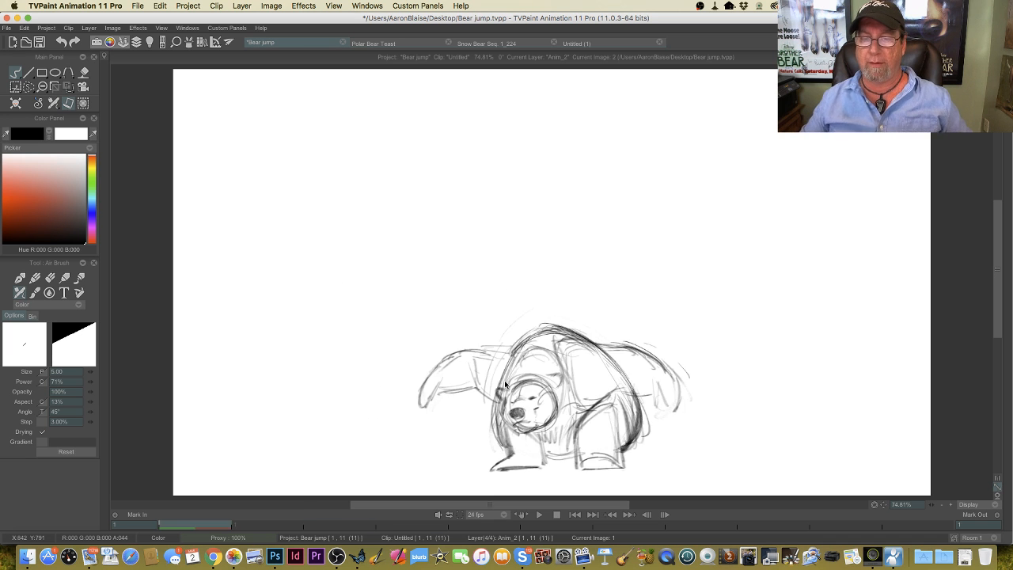
{"action": "key", "text": "Right"}
{"action": "key", "text": "Right"}
{"action": "key", "text": "Right"}
{"action": "key", "text": "Left"}
{"action": "key", "text": "Left"}
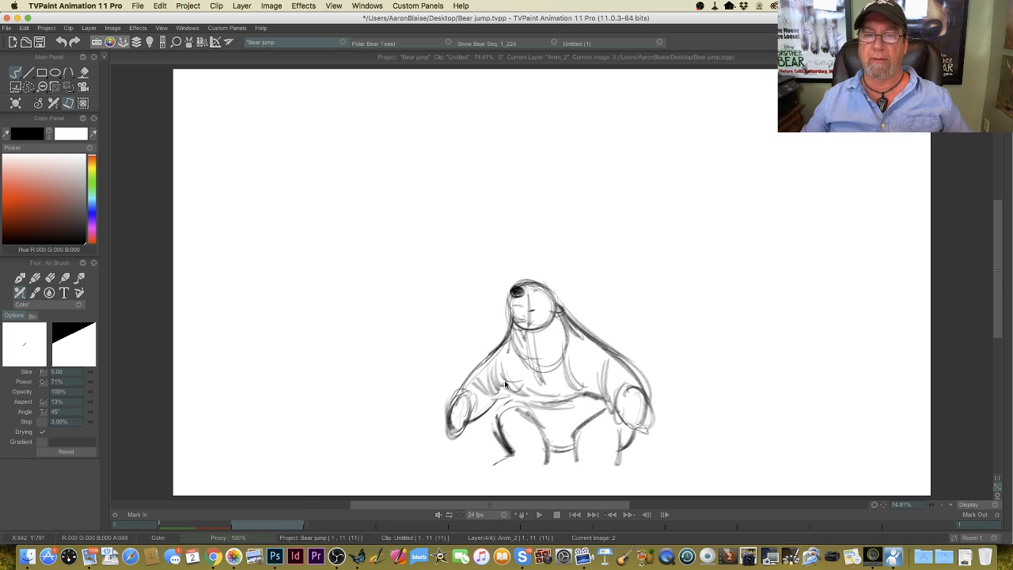
{"action": "key", "text": "Right"}
{"action": "key", "text": "Right"}
{"action": "key", "text": "Left"}
{"action": "key", "text": "Left"}
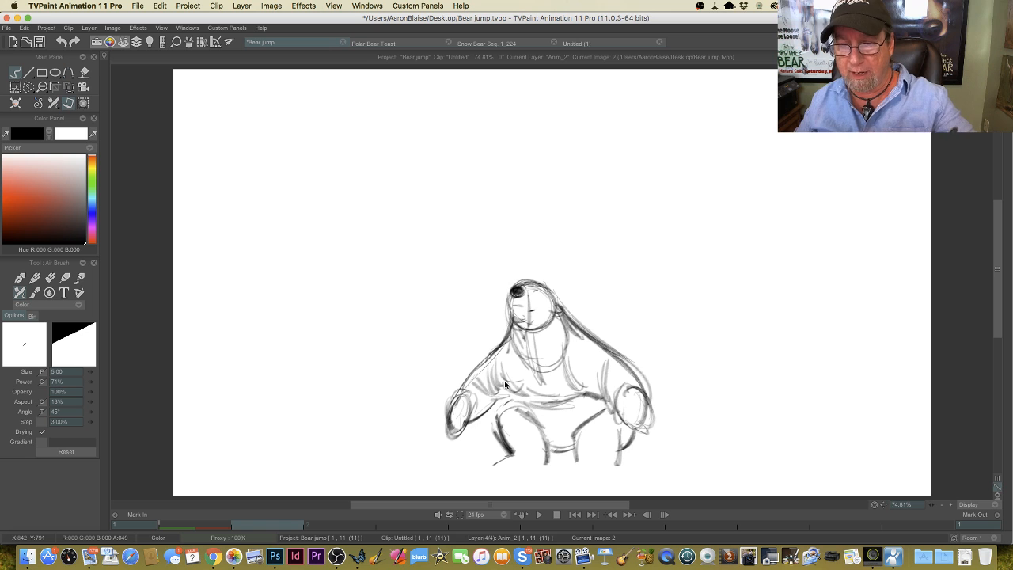
{"action": "key", "text": "Left"}
{"action": "key", "text": "Right"}
{"action": "key", "text": "Right"}
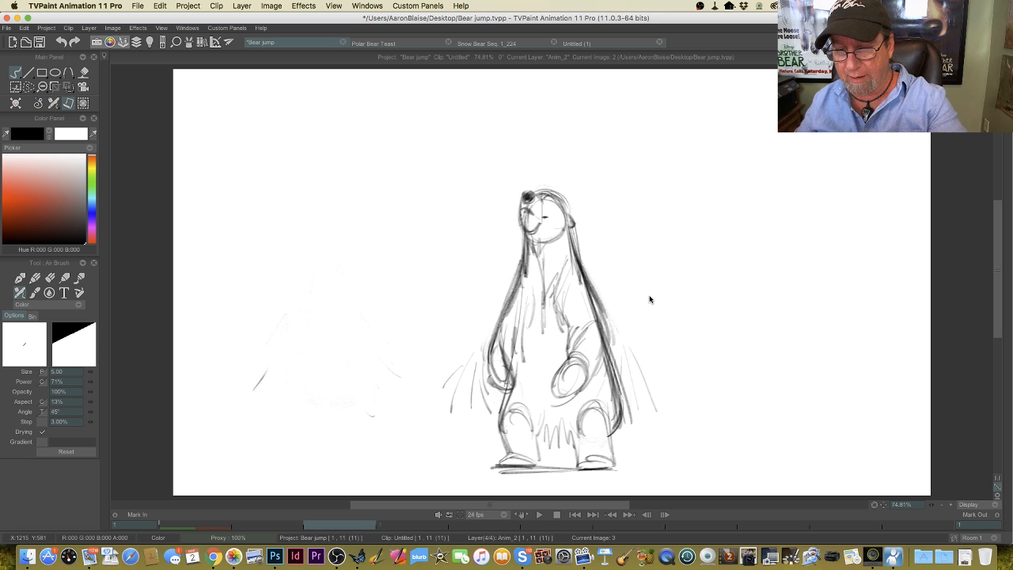
Step: Turn on the light table for the Anim_2 layer and open the Light Table settings over the enlarged canvas
{"action": "key", "text": "Up"}
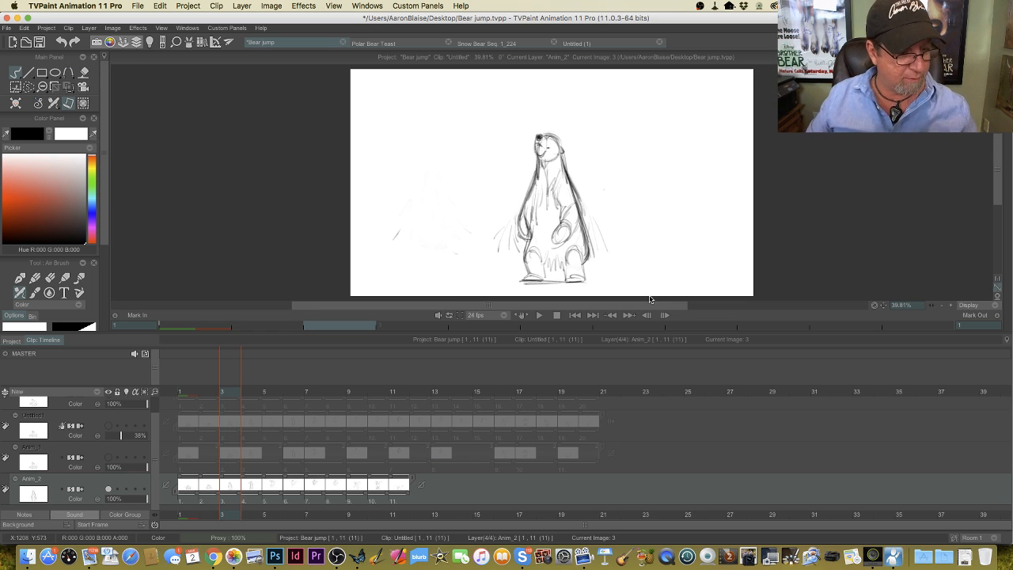
{"action": "left_click", "coordinate": [126, 489]}
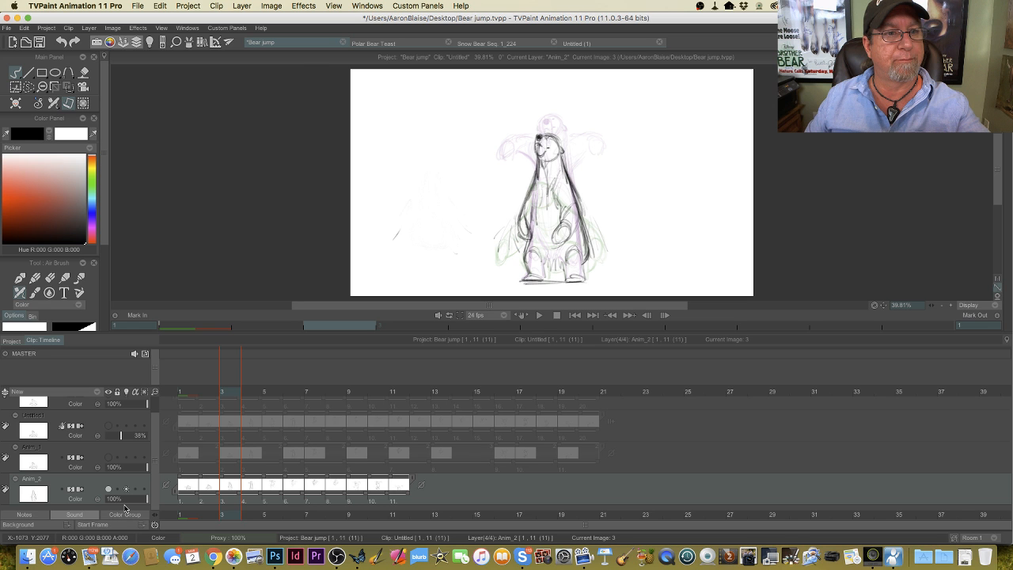
{"action": "left_click", "coordinate": [149, 42]}
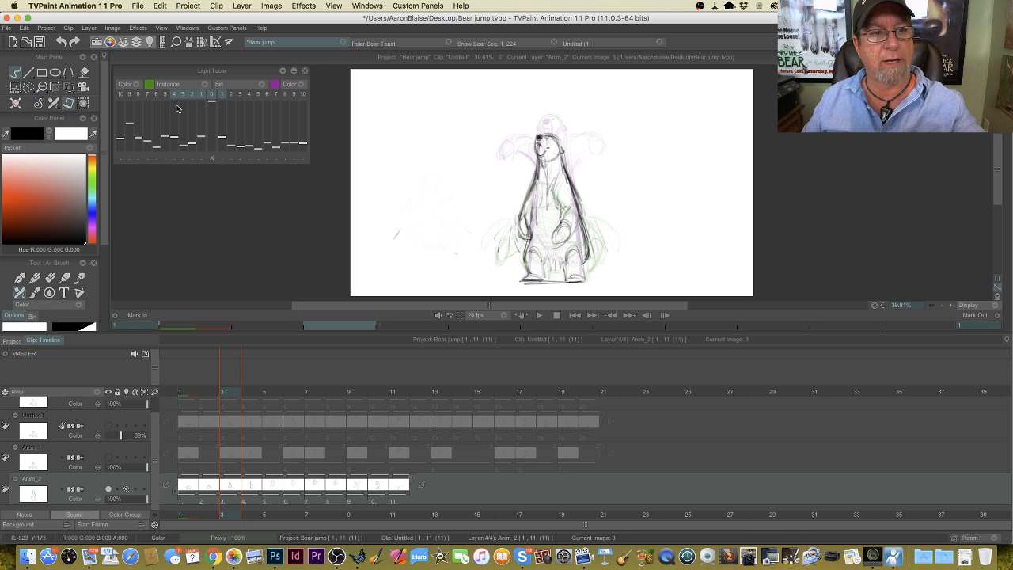
{"action": "key", "text": "Tab"}
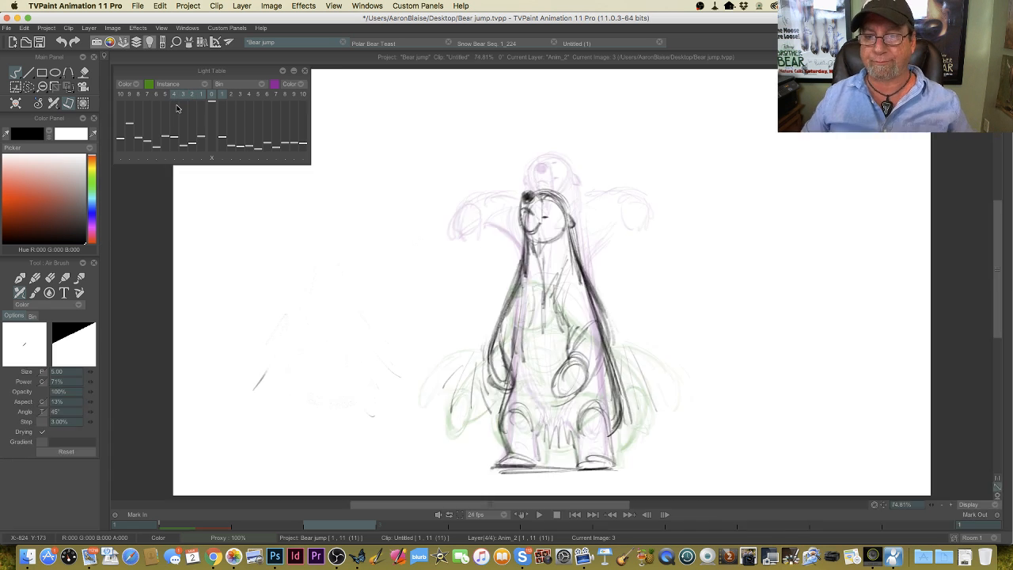
Step: Turn off the light table's next-drawing overlay and raise the opacity of the previous drawings shown under frame 4
{"action": "left_click", "coordinate": [223, 95]}
{"action": "key", "text": "Right"}
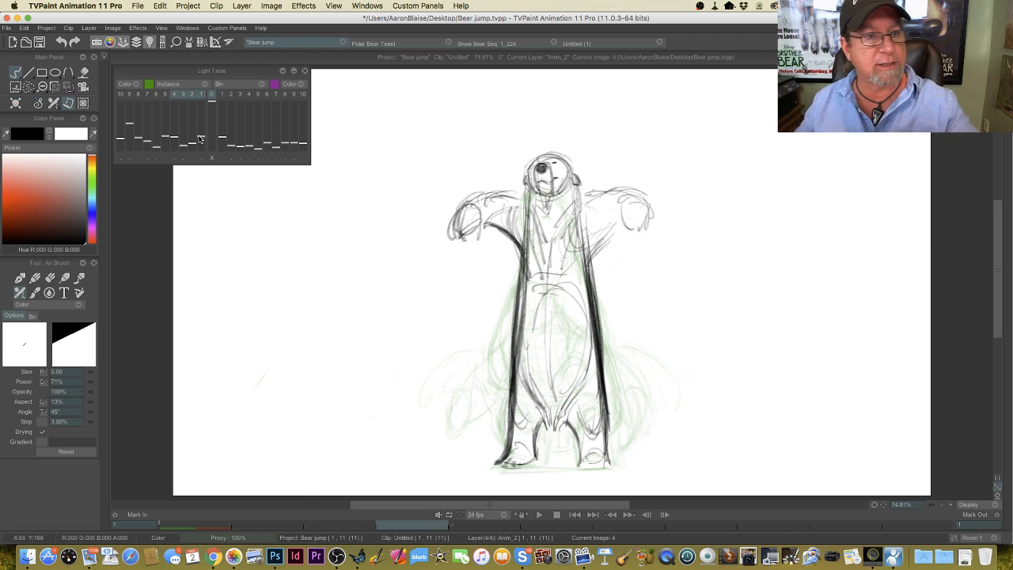
{"action": "left_click_drag", "start_coordinate": [200, 139], "coordinate": [181, 135]}
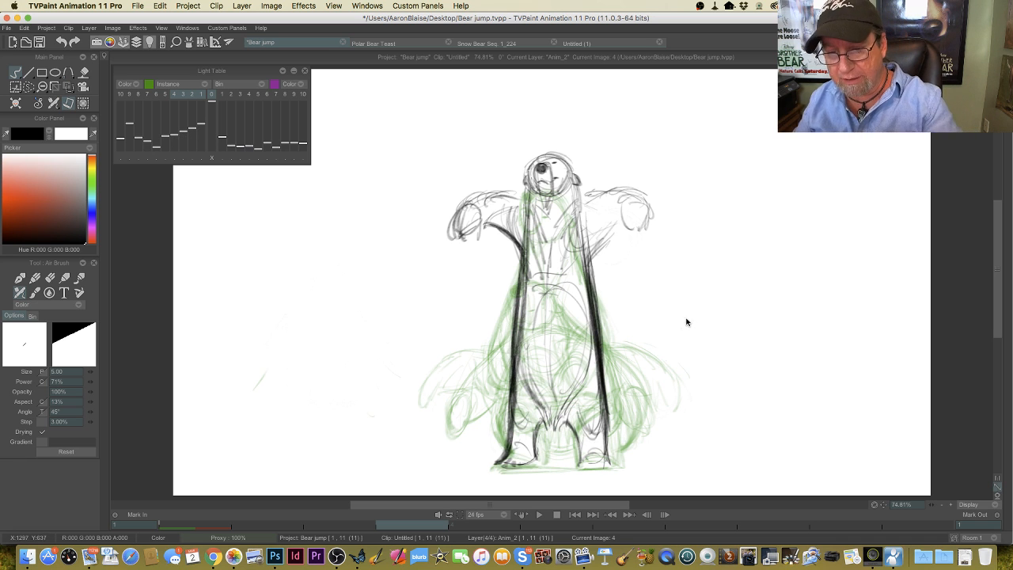
Step: Sketch curved arcs tracing the path of both arms on frame 4 and check the arm movement across frames 1 to 4
{"action": "mouse_move", "coordinate": [673, 382]}
{"action": "left_mouse_down"}
{"action": "mouse_move", "coordinate": [623, 415]}
{"action": "mouse_move", "coordinate": [599, 411]}
{"action": "mouse_move", "coordinate": [573, 377]}
{"action": "mouse_move", "coordinate": [569, 339]}
{"action": "mouse_move", "coordinate": [591, 276]}
{"action": "mouse_move", "coordinate": [641, 201]}
{"action": "mouse_move", "coordinate": [572, 357]}
{"action": "mouse_move", "coordinate": [641, 413]}
{"action": "mouse_move", "coordinate": [677, 351]}
{"action": "mouse_move", "coordinate": [636, 413]}
{"action": "mouse_move", "coordinate": [568, 342]}
{"action": "mouse_move", "coordinate": [651, 192]}
{"action": "left_mouse_up"}
{"action": "mouse_move", "coordinate": [416, 383]}
{"action": "left_mouse_down"}
{"action": "mouse_move", "coordinate": [515, 416]}
{"action": "mouse_move", "coordinate": [521, 334]}
{"action": "mouse_move", "coordinate": [465, 210]}
{"action": "mouse_move", "coordinate": [434, 184]}
{"action": "mouse_move", "coordinate": [517, 325]}
{"action": "mouse_move", "coordinate": [461, 422]}
{"action": "mouse_move", "coordinate": [422, 369]}
{"action": "mouse_move", "coordinate": [501, 424]}
{"action": "mouse_move", "coordinate": [462, 209]}
{"action": "mouse_move", "coordinate": [430, 192]}
{"action": "left_mouse_up"}
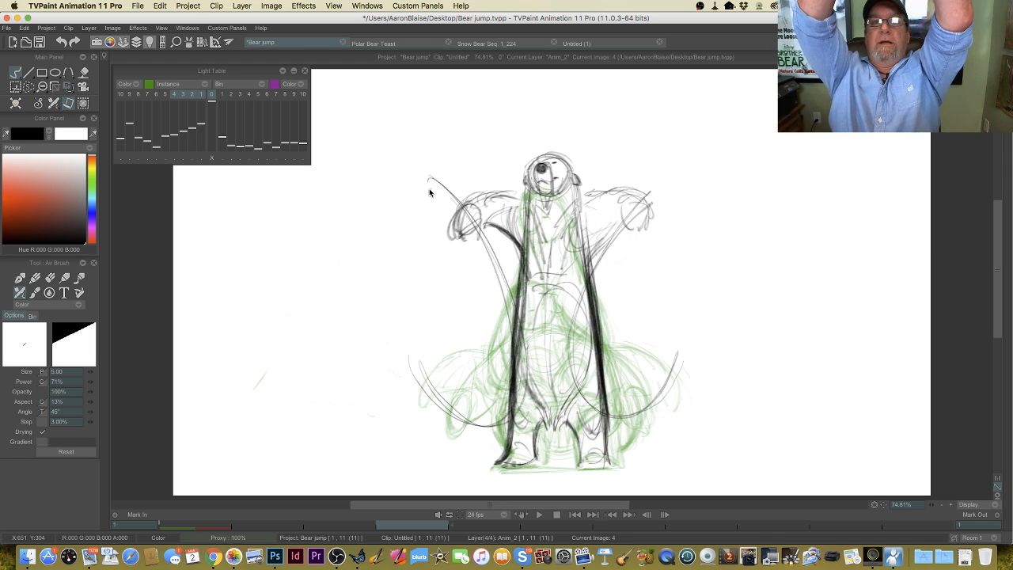
{"action": "key", "text": "Left"}
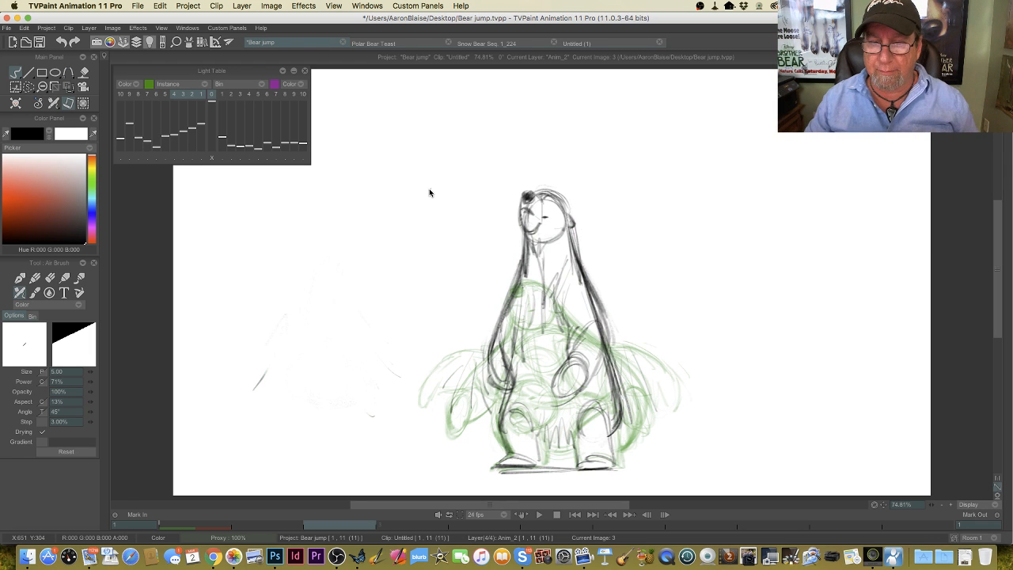
{"action": "key", "text": "Left"}
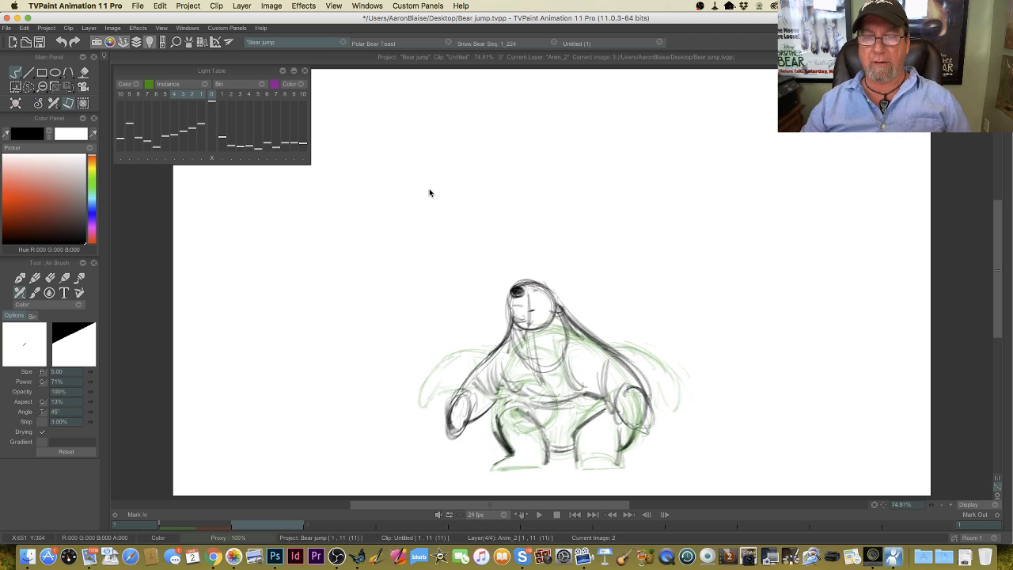
{"action": "key", "text": "Right"}
{"action": "key", "text": "Right"}
{"action": "key", "text": "Left"}
{"action": "key", "text": "Left"}
{"action": "key", "text": "Left"}
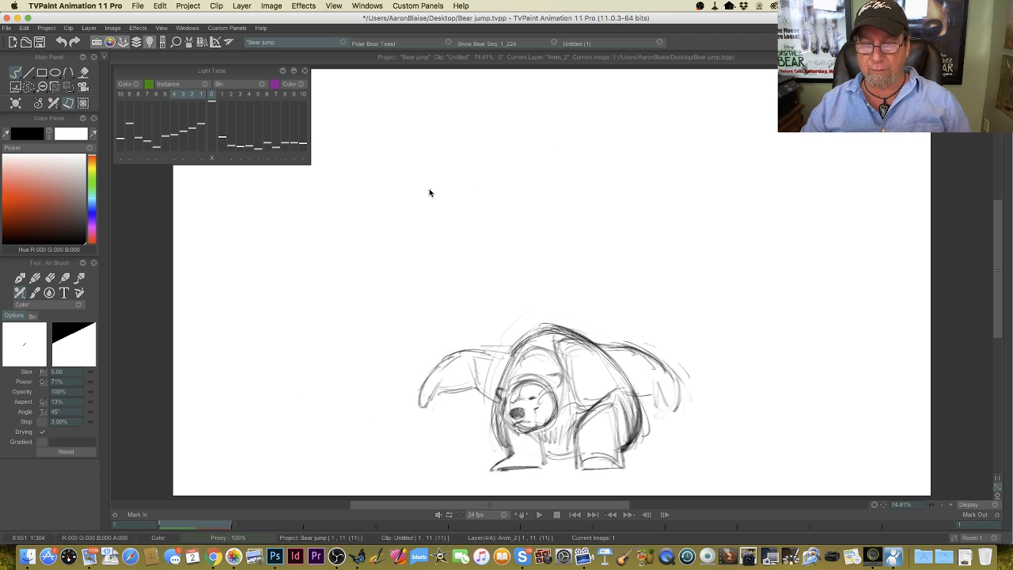
Step: Close the Light Table settings and turn off the light table for the Anim_2 layer, keeping the layer visible
{"action": "key", "text": "Right"}
{"action": "key", "text": "Right"}
{"action": "key", "text": "Right"}
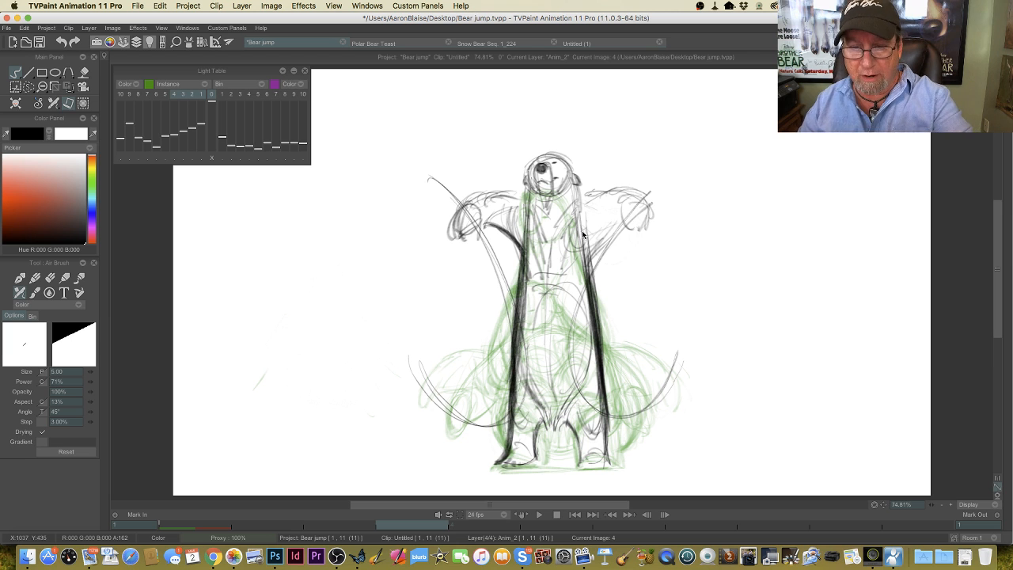
{"action": "left_click", "coordinate": [303, 72]}
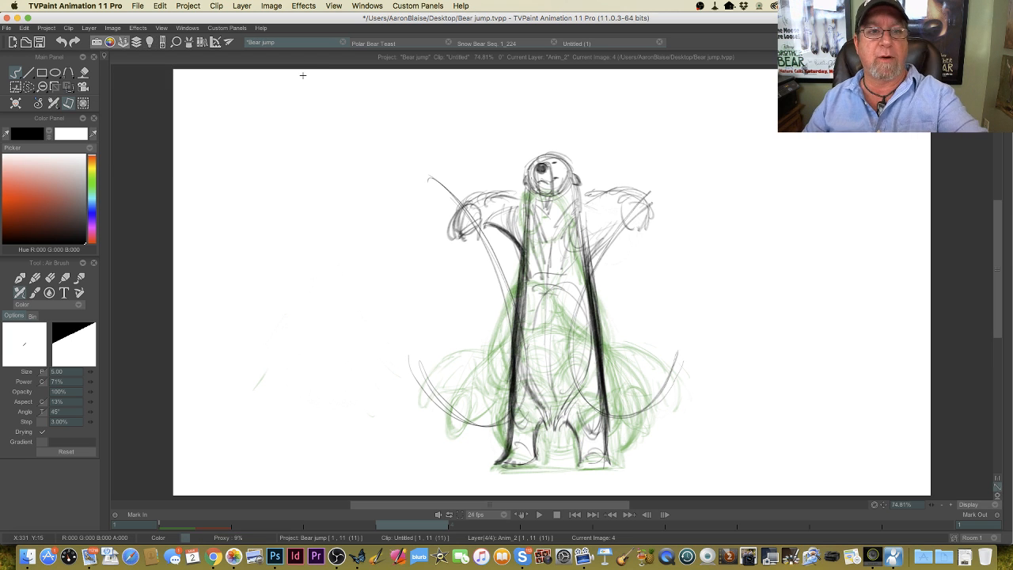
{"action": "key", "text": "Tab"}
{"action": "left_click", "coordinate": [108, 489]}
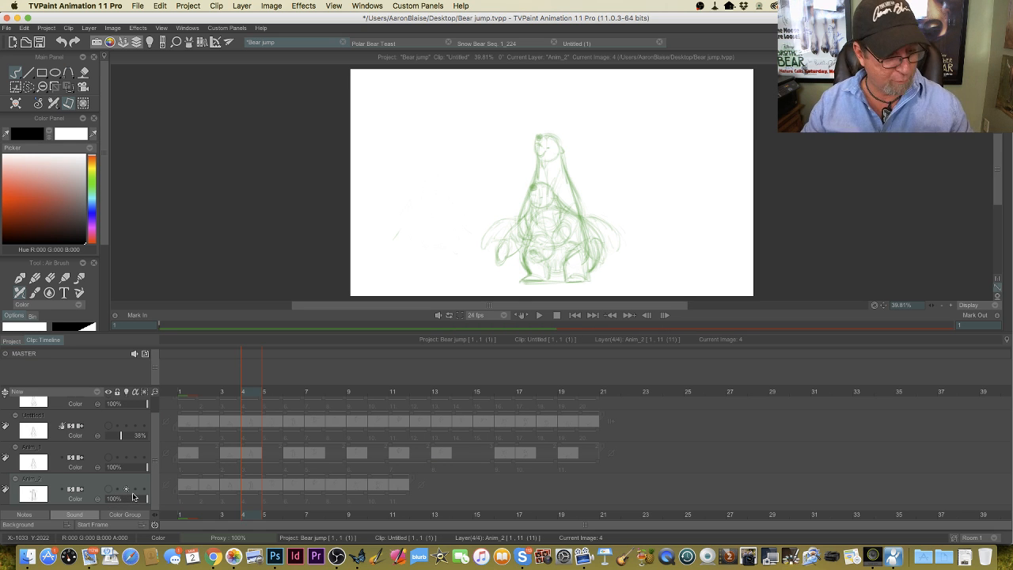
{"action": "left_click", "coordinate": [126, 489]}
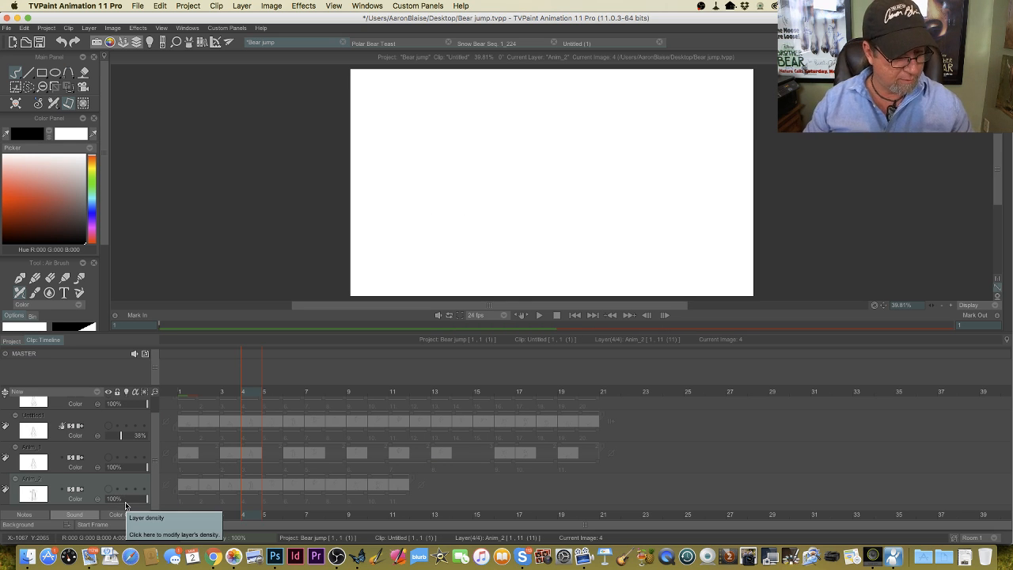
{"action": "scroll", "coordinate": [138, 438], "scroll_direction": "up", "scroll_amount": 1}
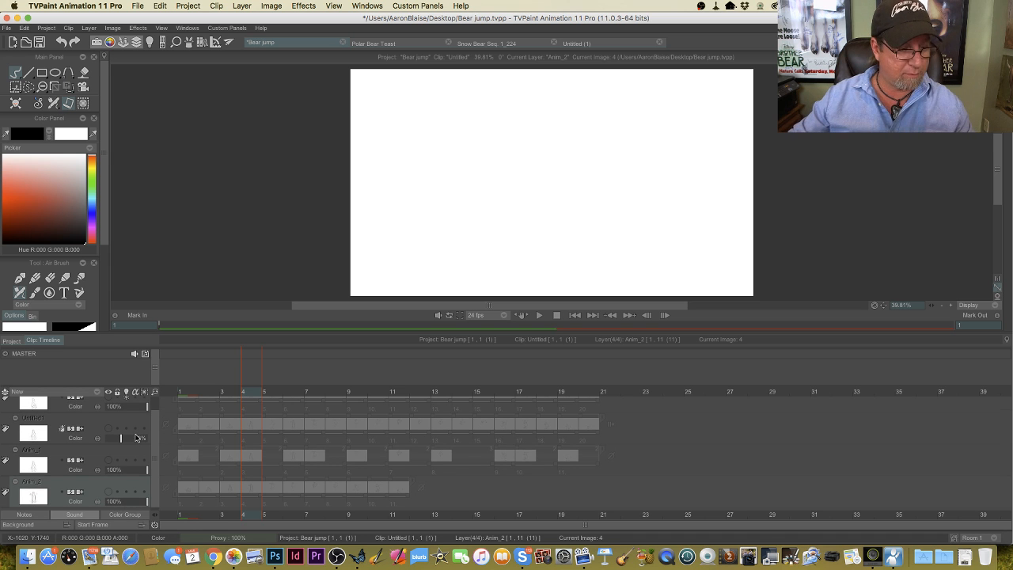
{"action": "left_click", "coordinate": [109, 494]}
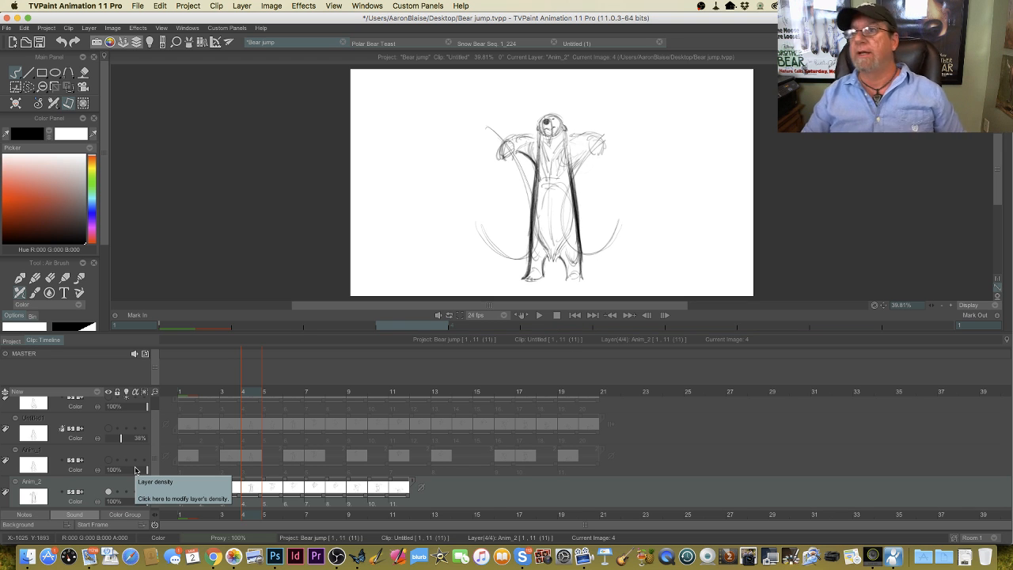
Step: Flip back and forth through frames 1 to 4 without the overlay to examine the bear's rise from crouch to stretch
{"action": "key", "text": "Left"}
{"action": "key", "text": "Right"}
{"action": "key", "text": "Left"}
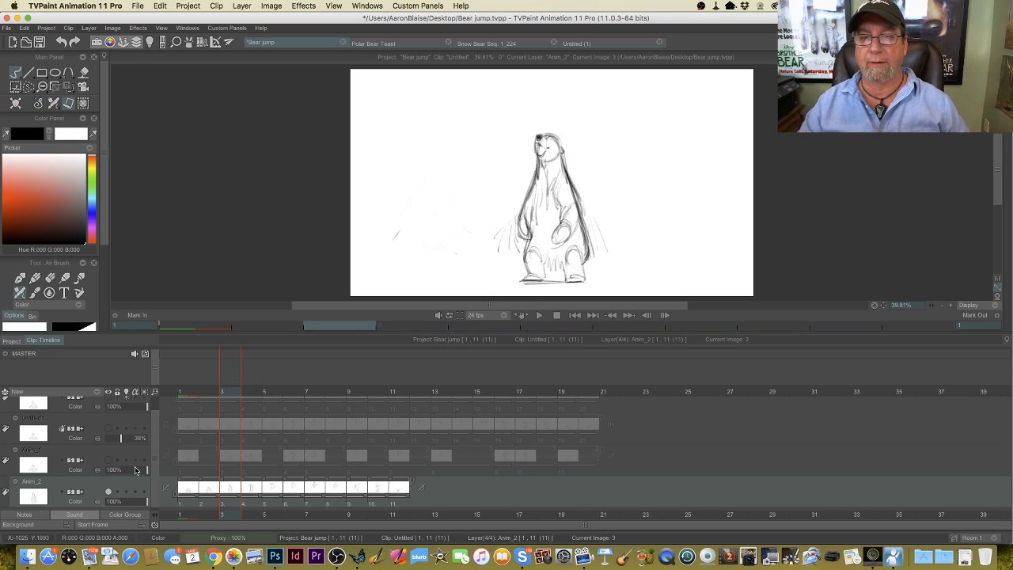
{"action": "key", "text": "Right"}
{"action": "key", "text": "Left"}
{"action": "key", "text": "Right"}
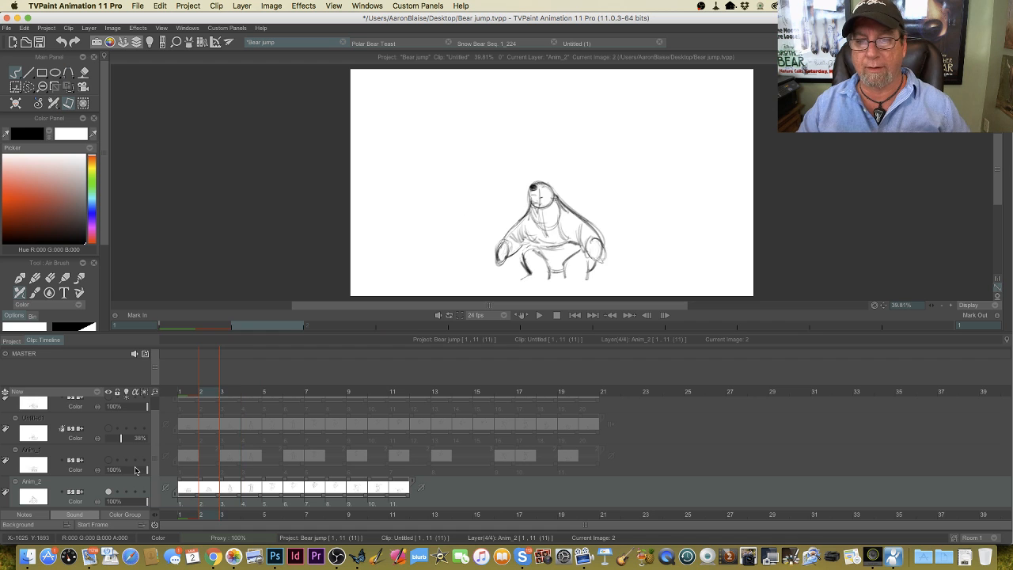
{"action": "key", "text": "Right"}
{"action": "key", "text": "Left"}
{"action": "key", "text": "Left"}
{"action": "key", "text": "Right"}
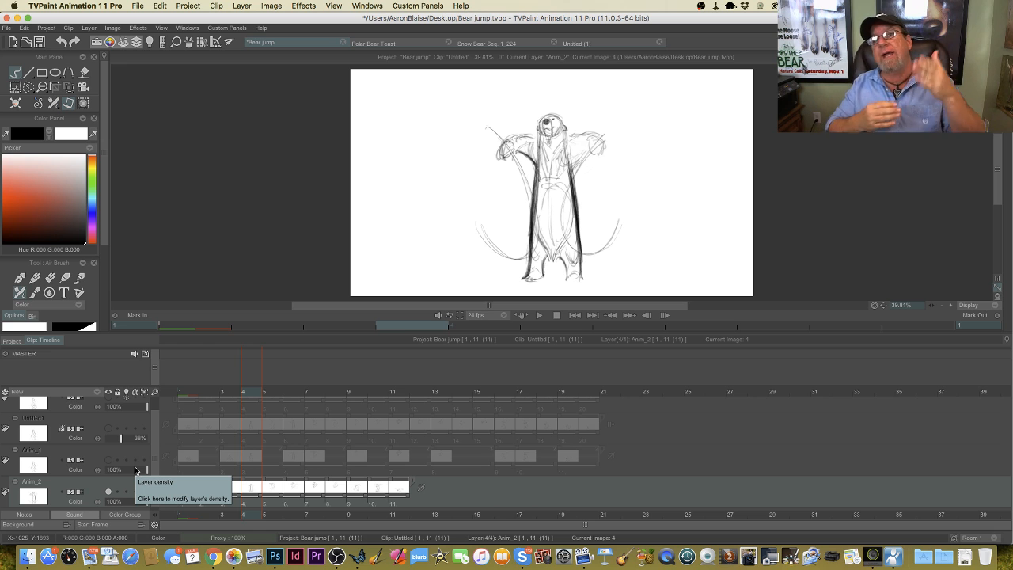
{"action": "key", "text": "Left"}
{"action": "key", "text": "Left"}
{"action": "key", "text": "Left"}
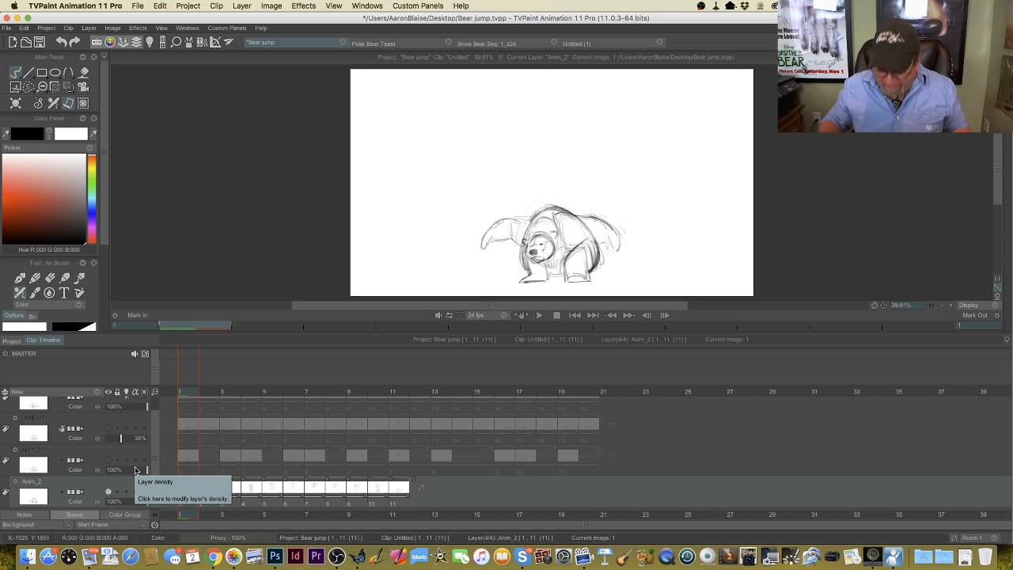
{"action": "key", "text": "Right"}
{"action": "key", "text": "Right"}
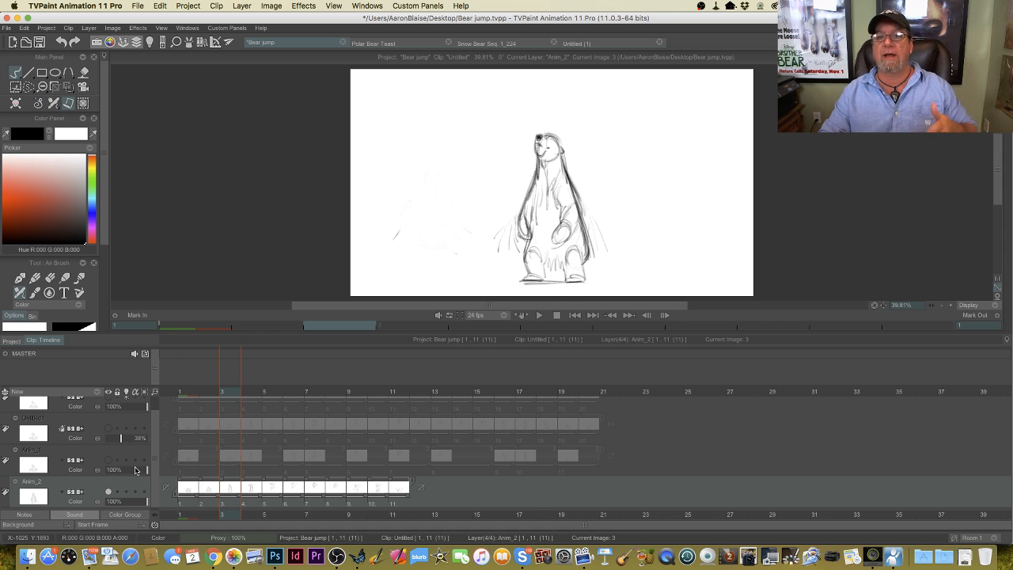
{"action": "key", "text": "Right"}
{"action": "key", "text": "Left"}
{"action": "key", "text": "Left"}
{"action": "key", "text": "Left"}
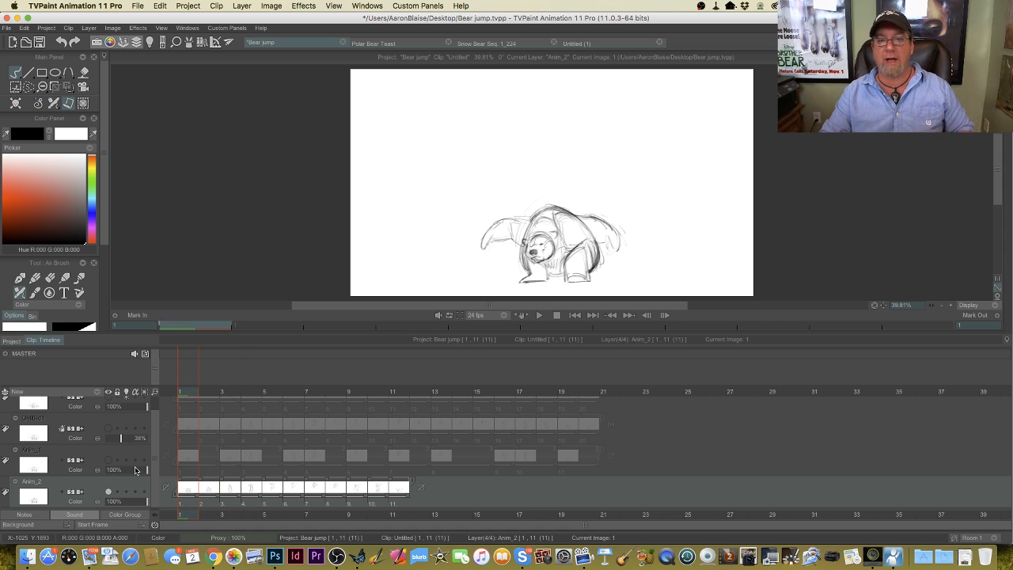
{"action": "key", "text": "Right"}
{"action": "key", "text": "Right"}
{"action": "key", "text": "Right"}
{"action": "key", "text": "Left"}
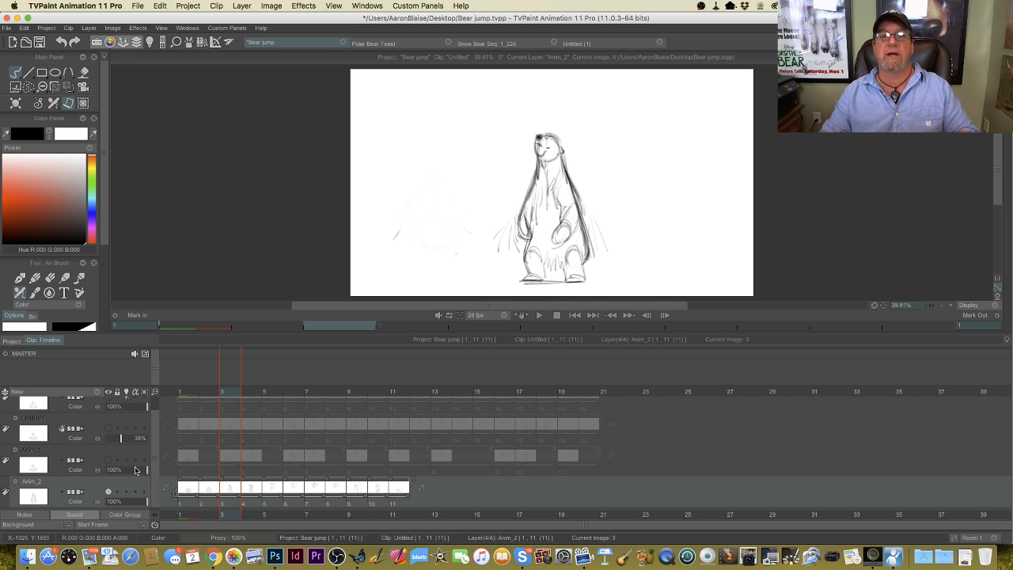
{"action": "key", "text": "Left"}
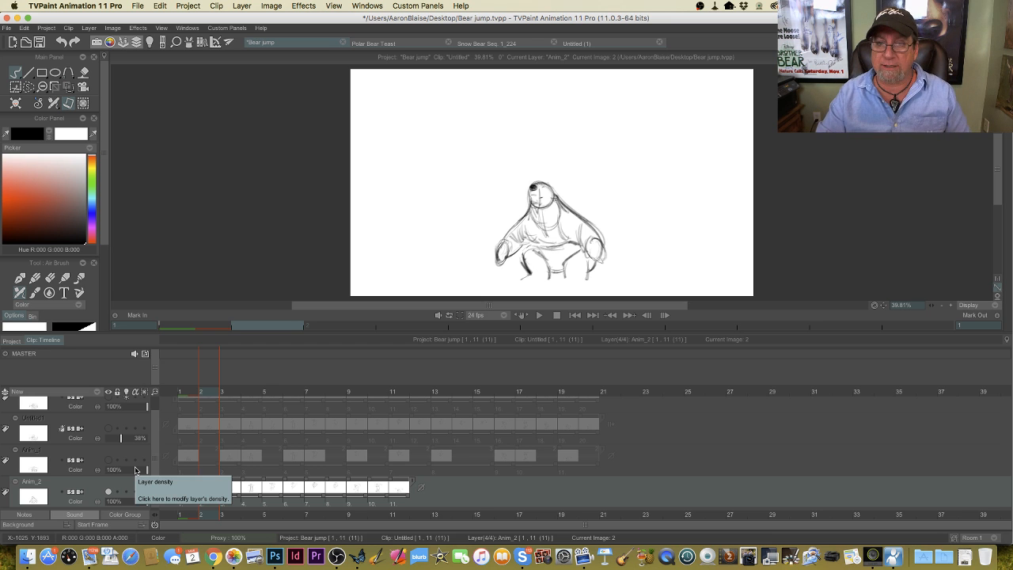
{"action": "key", "text": "Left"}
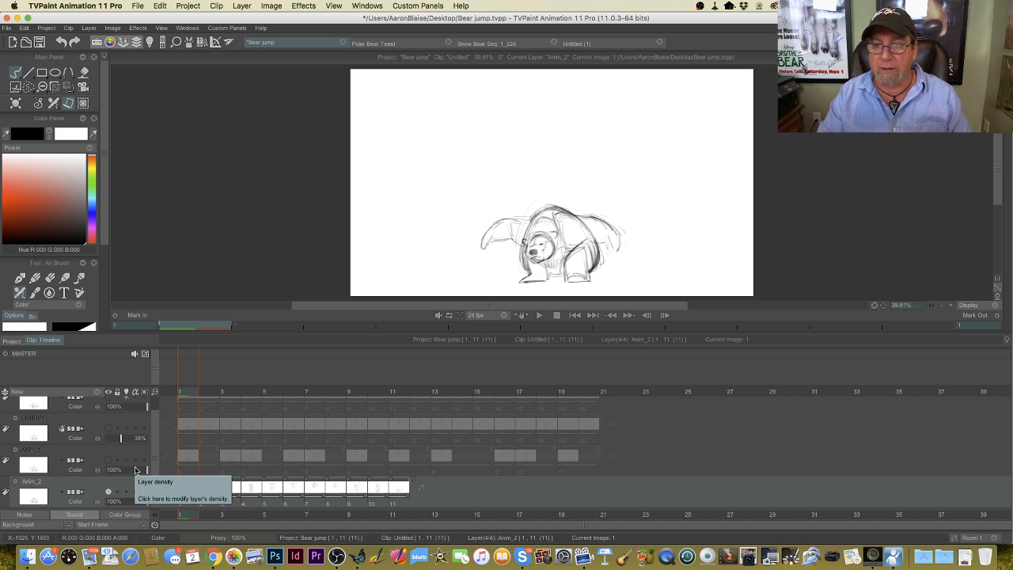
Step: Enlarge the canvas and step through frames 1 to 5, comparing the full stretch on frame 4 with the leap on frame 5
{"action": "key", "text": "Tab"}
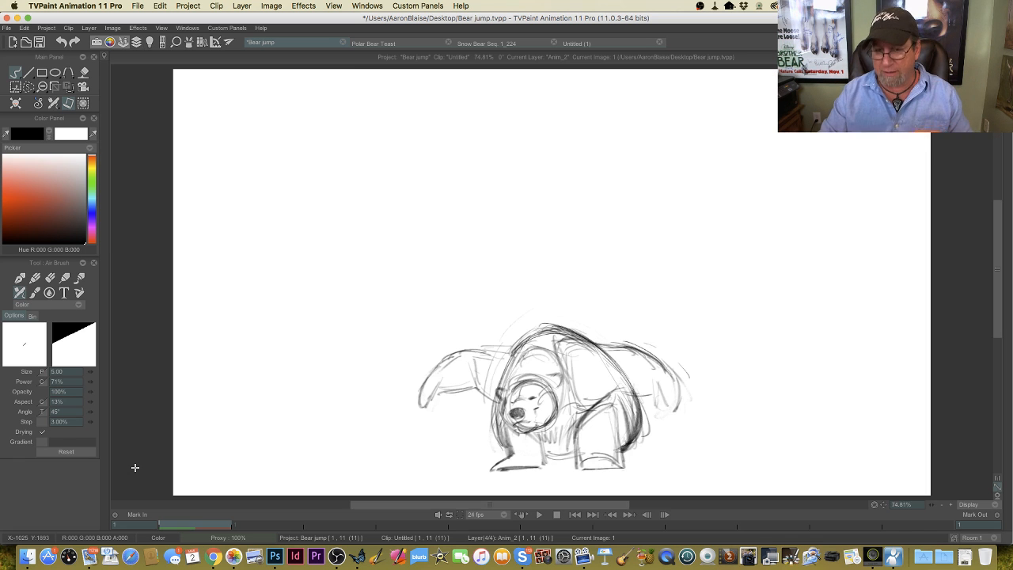
{"action": "key", "text": "Right"}
{"action": "key", "text": "Right"}
{"action": "key", "text": "Right"}
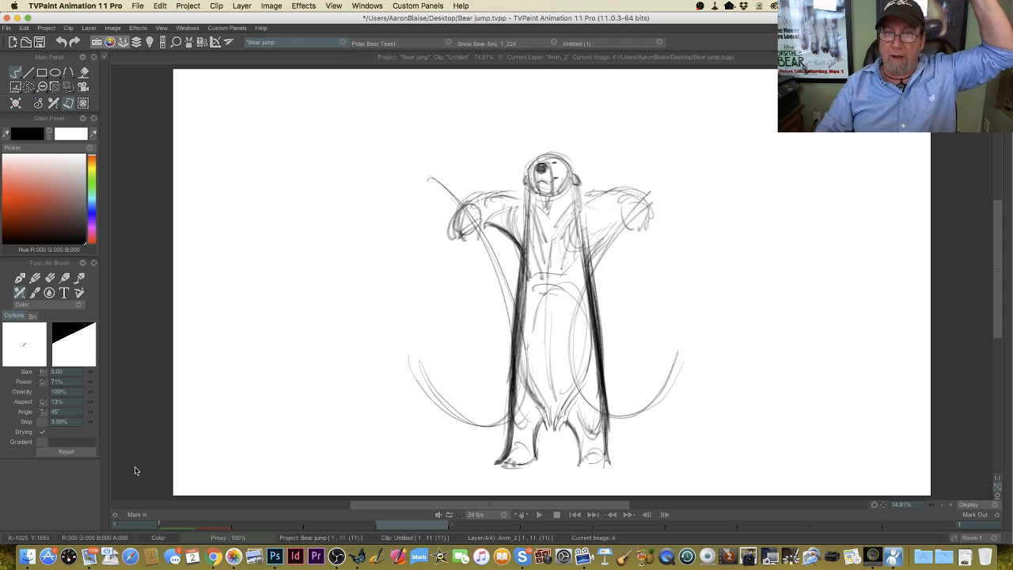
{"action": "key", "text": "Right"}
{"action": "key", "text": "Left"}
{"action": "key", "text": "Right"}
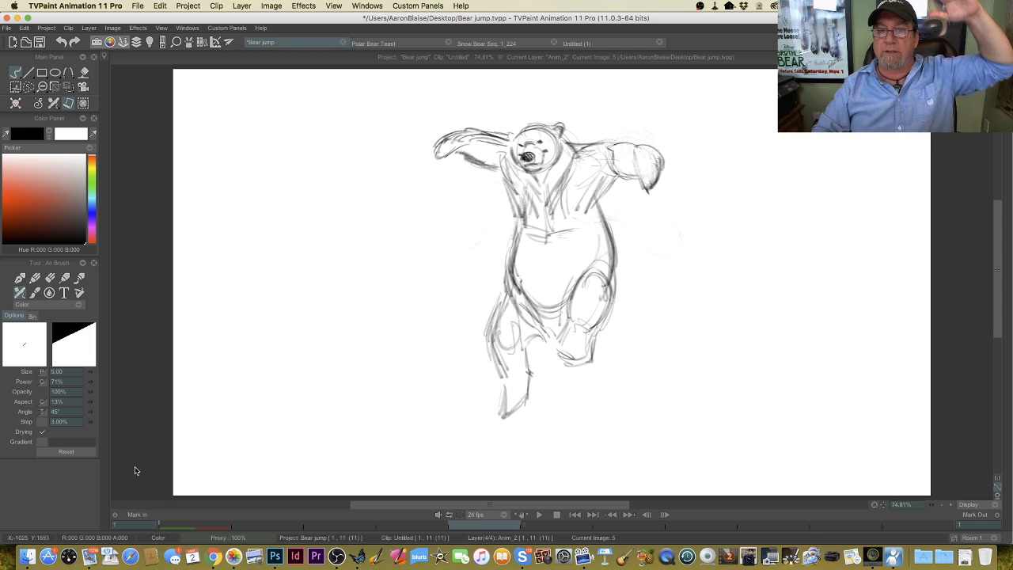
{"action": "key", "text": "Left"}
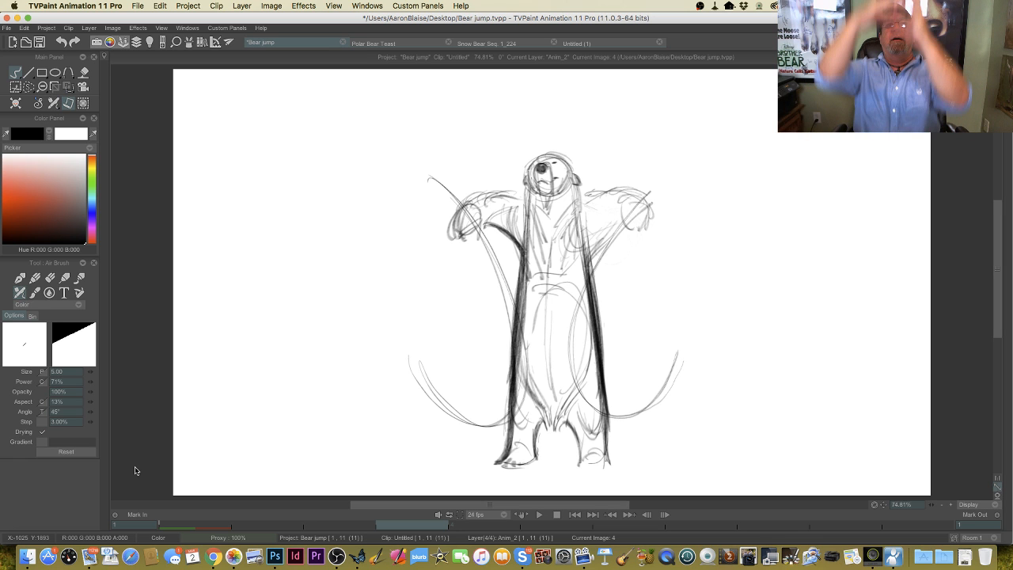
{"action": "key", "text": "Left"}
{"action": "key", "text": "Left"}
{"action": "key", "text": "Left"}
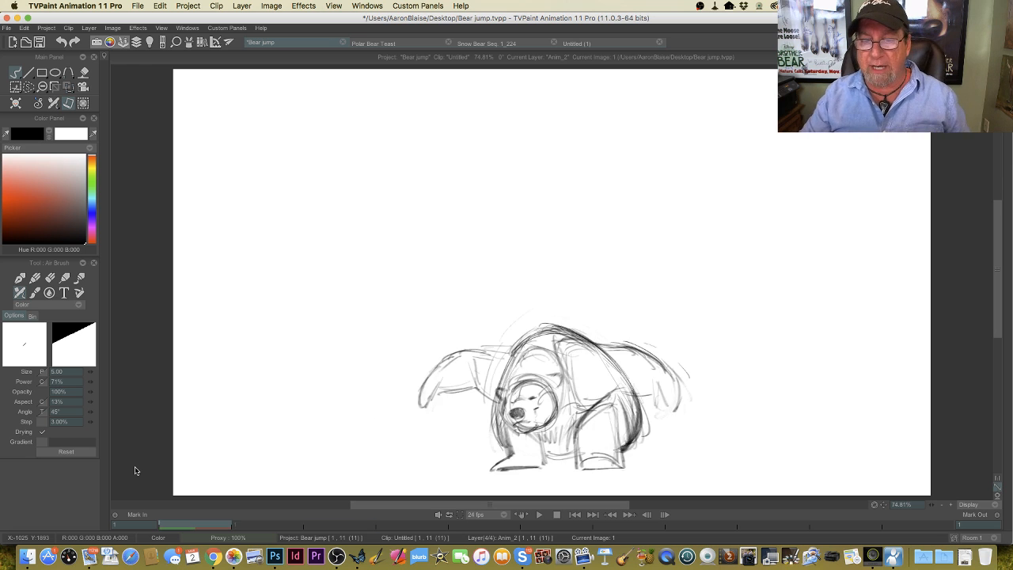
{"action": "key", "text": "Right"}
{"action": "key", "text": "Right"}
{"action": "key", "text": "Right"}
{"action": "key", "text": "Right"}
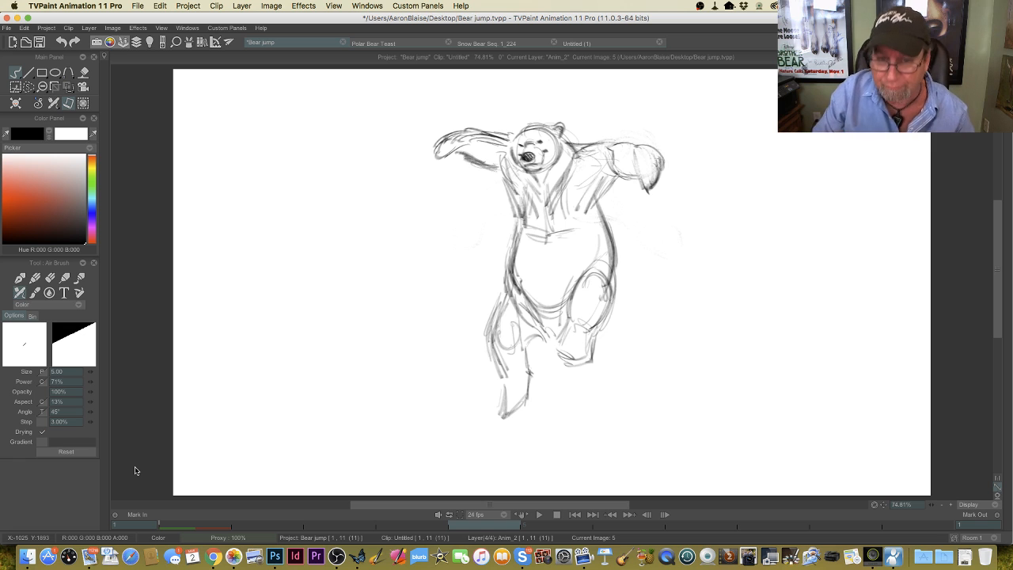
Step: Flip repeatedly between frames 3 and 7 to examine how the bear's body and arms change from stretch to airborne tuck
{"action": "key", "text": "Left"}
{"action": "key", "text": "Left"}
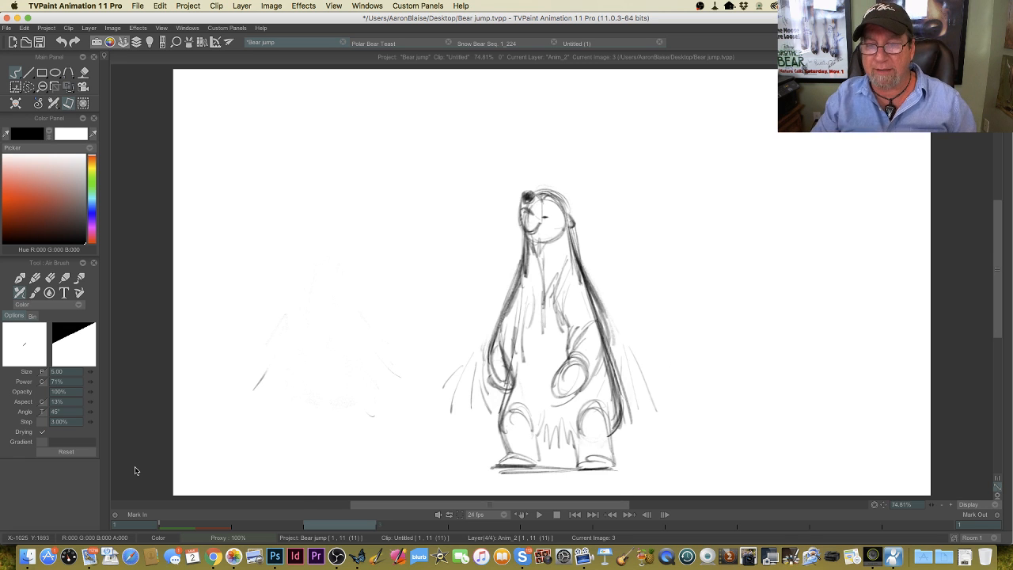
{"action": "key", "text": "Right"}
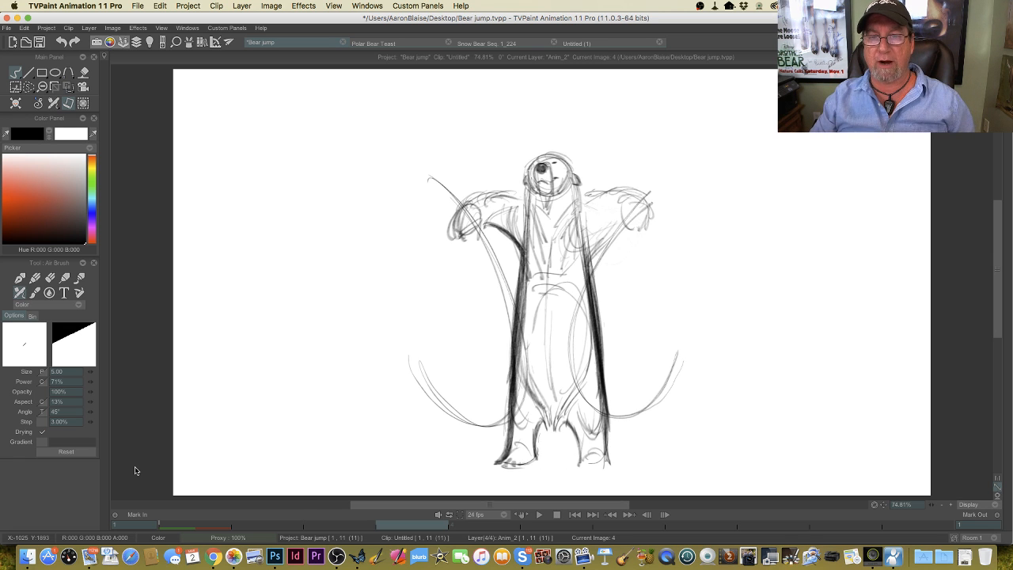
{"action": "key", "text": "Right"}
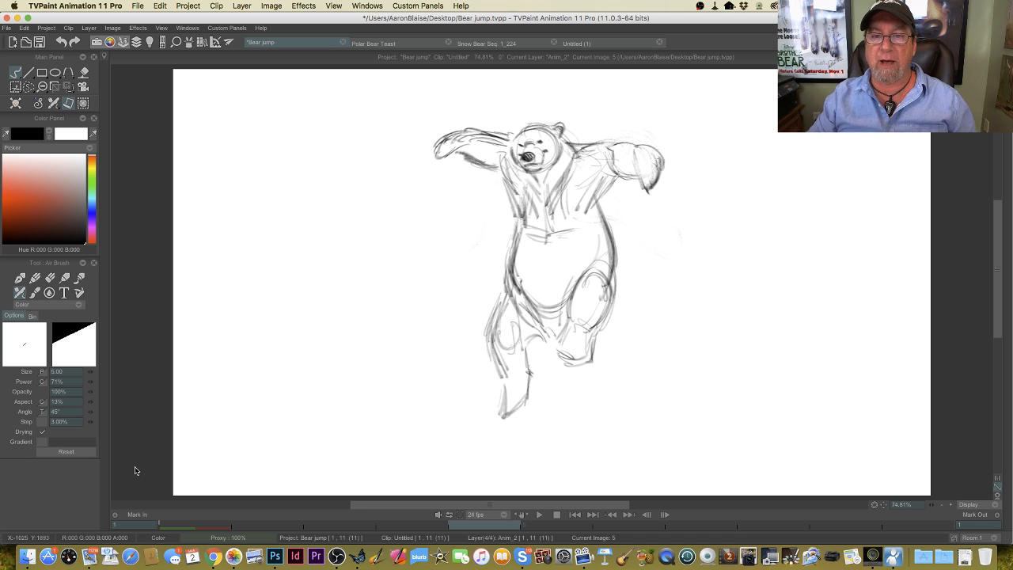
{"action": "key", "text": "Right"}
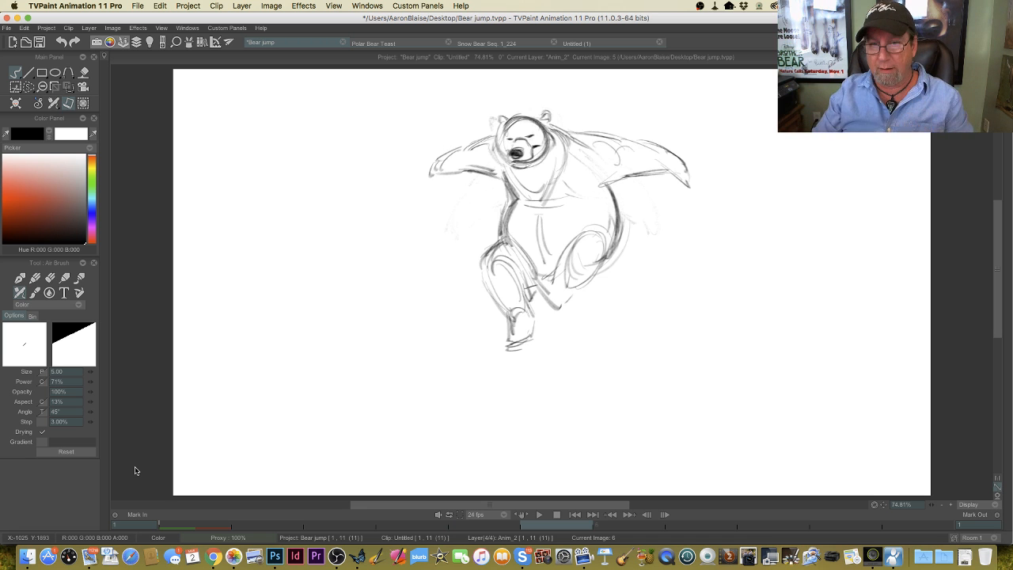
{"action": "key", "text": "Right"}
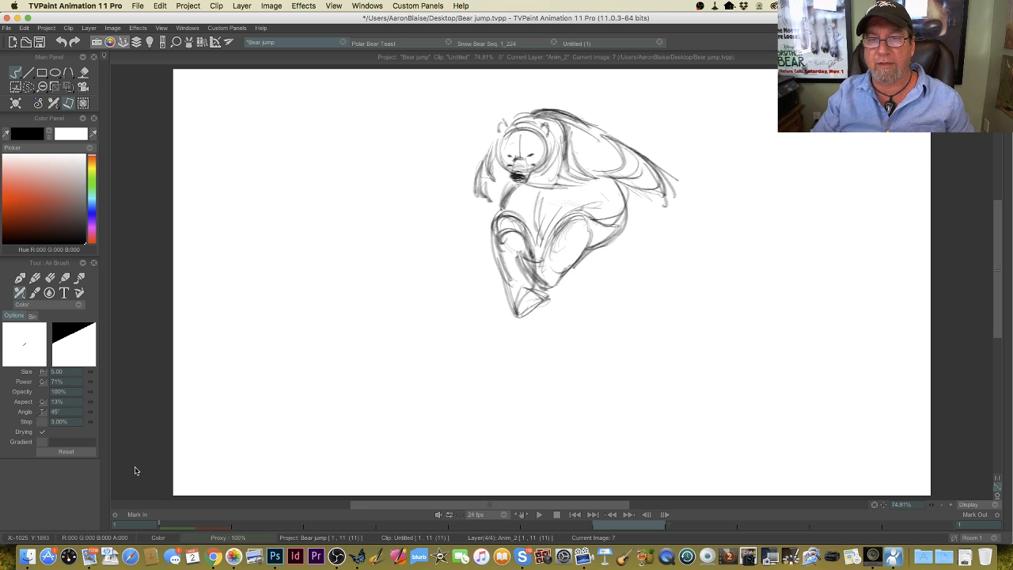
{"action": "key", "text": "Left"}
{"action": "key", "text": "Left"}
{"action": "key", "text": "Left"}
{"action": "key", "text": "Right"}
{"action": "key", "text": "Right"}
{"action": "key", "text": "Right"}
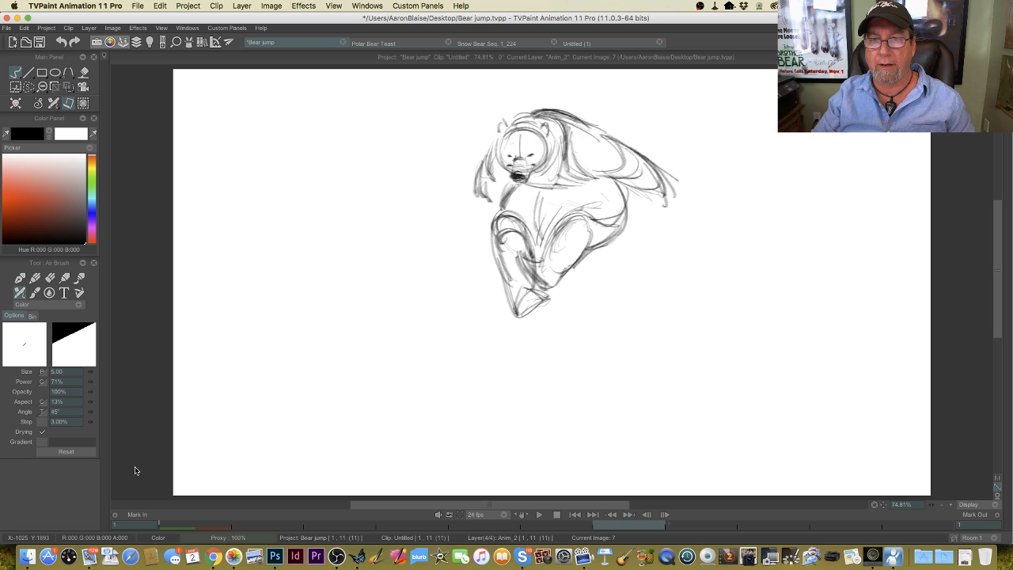
{"action": "key", "text": "Right"}
{"action": "key", "text": "Left"}
{"action": "key", "text": "Left"}
{"action": "key", "text": "Left"}
{"action": "key", "text": "Left"}
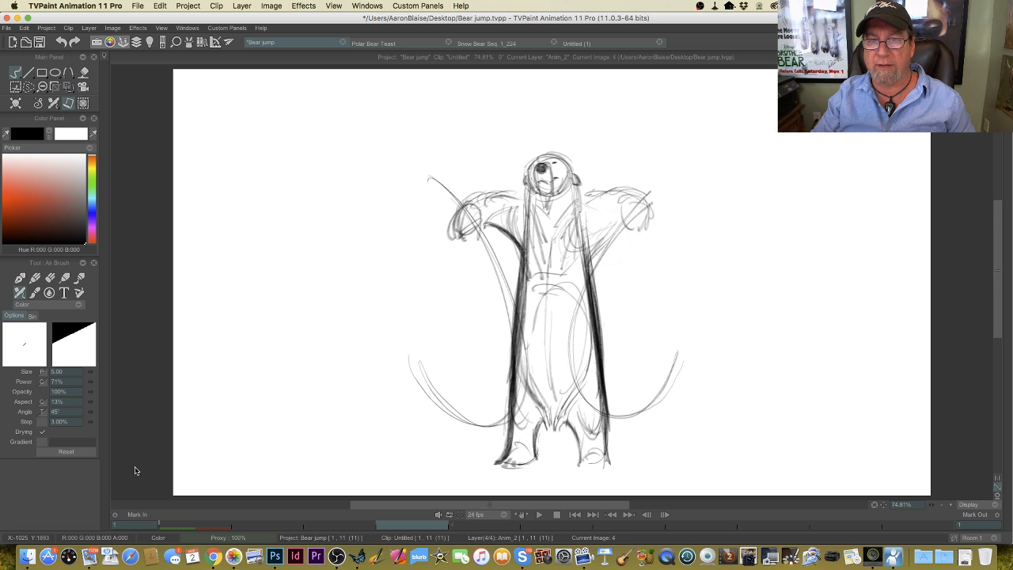
{"action": "key", "text": "Right"}
{"action": "key", "text": "Right"}
{"action": "key", "text": "Right"}
{"action": "key", "text": "Left"}
{"action": "key", "text": "Left"}
{"action": "key", "text": "Left"}
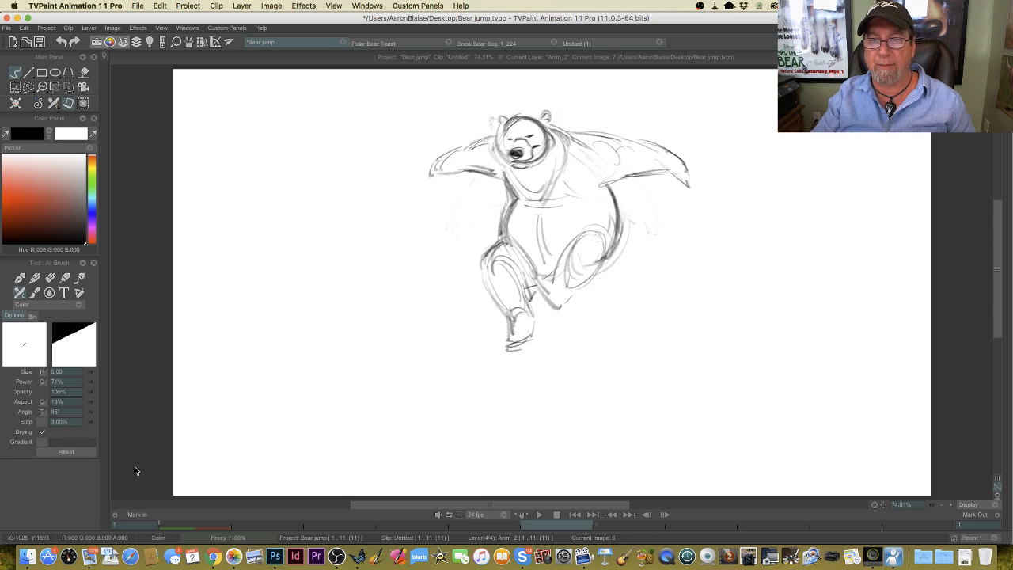
{"action": "key", "text": "Right"}
{"action": "key", "text": "Right"}
{"action": "key", "text": "Right"}
{"action": "key", "text": "Left"}
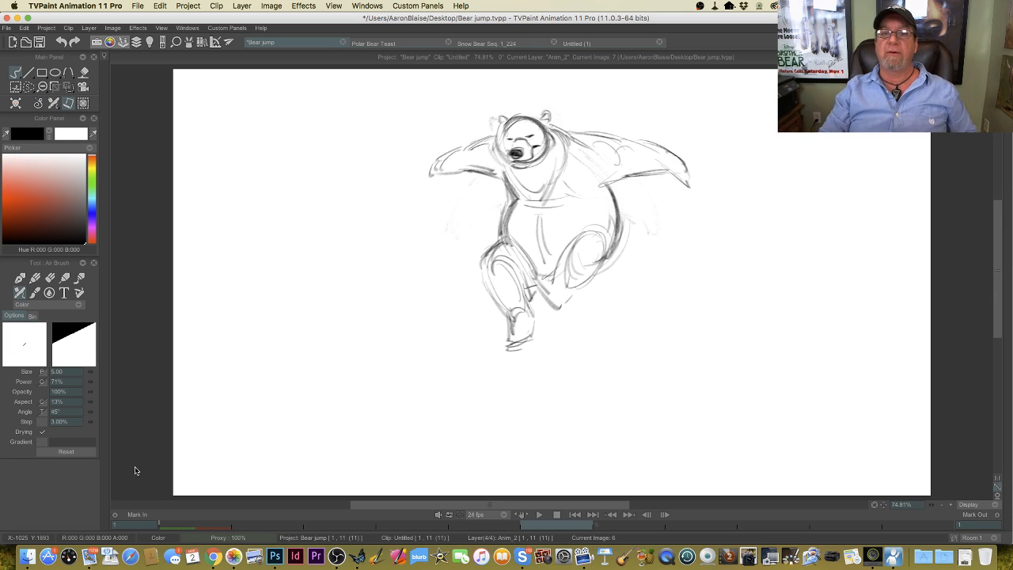
{"action": "key", "text": "Left"}
{"action": "key", "text": "Left"}
{"action": "key", "text": "Left"}
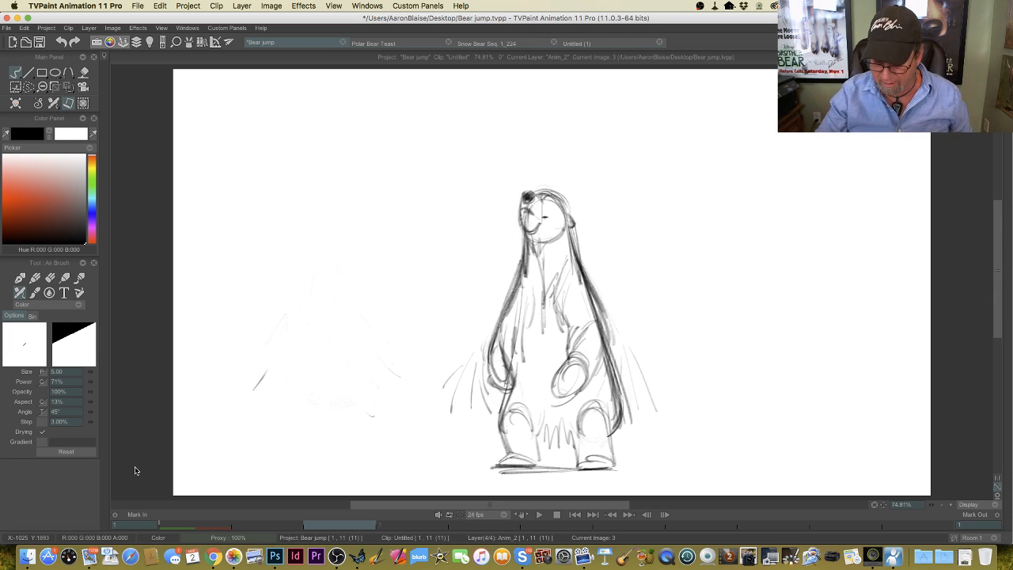
{"action": "key", "text": "Right"}
{"action": "key", "text": "Right"}
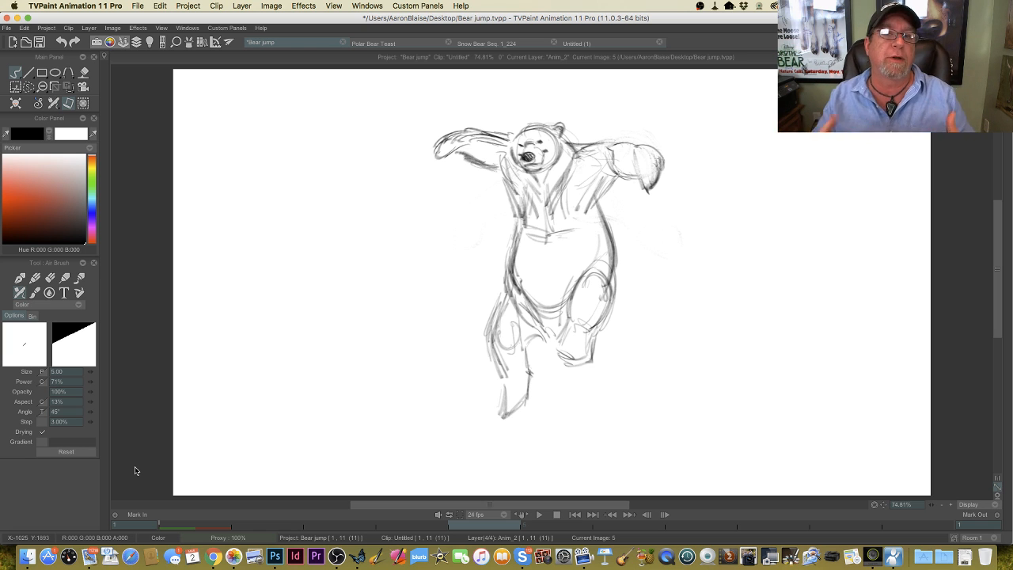
Step: Save the Bear jump project and flip through frames 1 to 4 again
{"action": "key", "text": "super+s"}
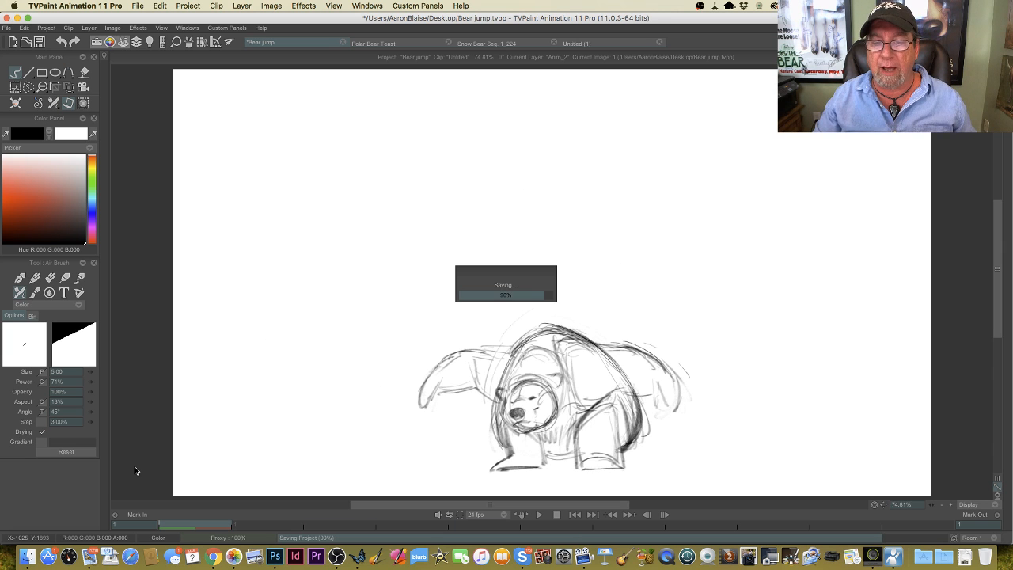
{"action": "key", "text": "Right"}
{"action": "key", "text": "Right"}
{"action": "key", "text": "Right"}
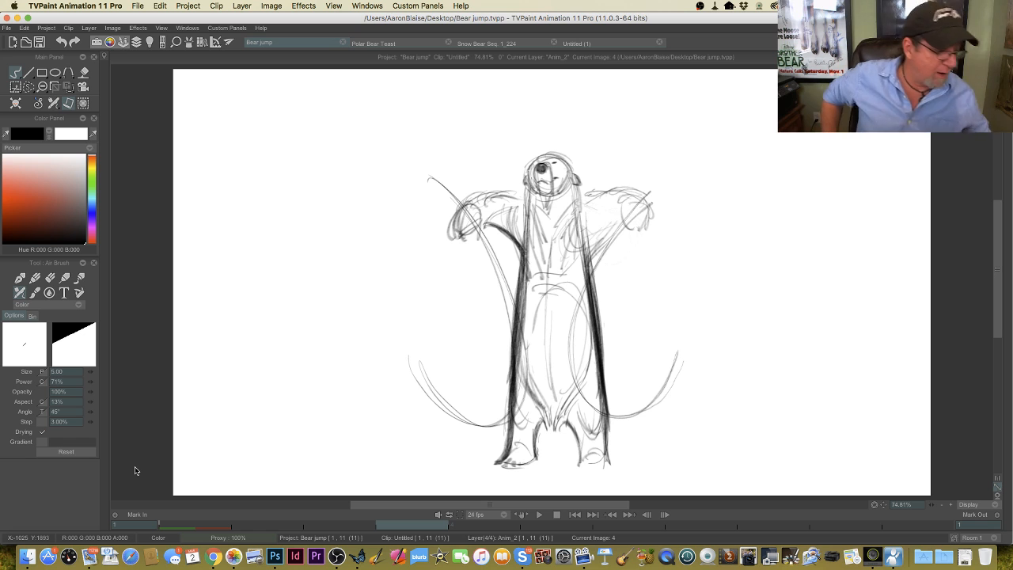
{"action": "key", "text": "Left"}
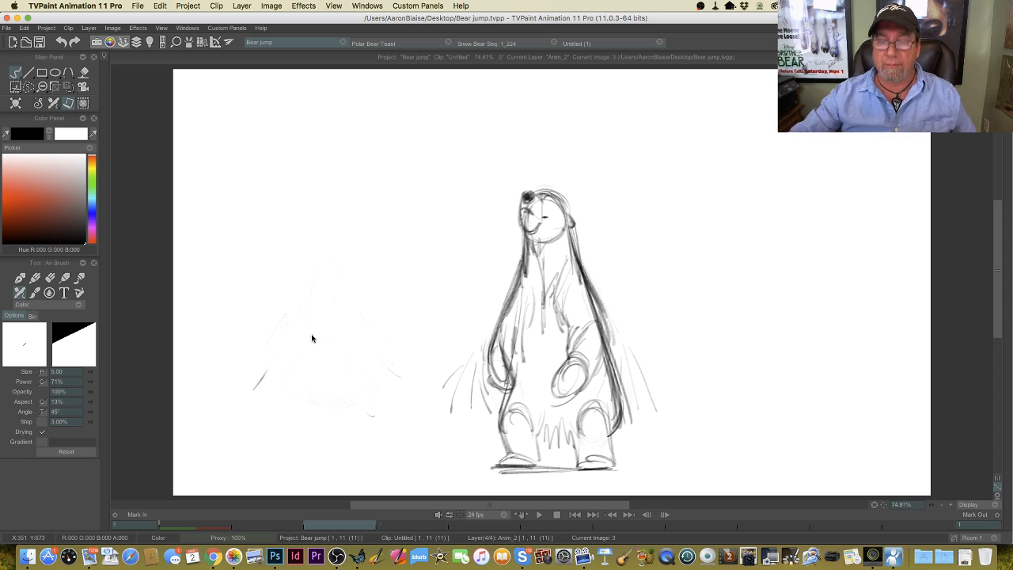
Step: Step from the standing pose on frame 3 through to frame 7 and back to examine the bear's takeoff into the airborne tuck
{"action": "key", "text": "Left"}
{"action": "key", "text": "Right"}
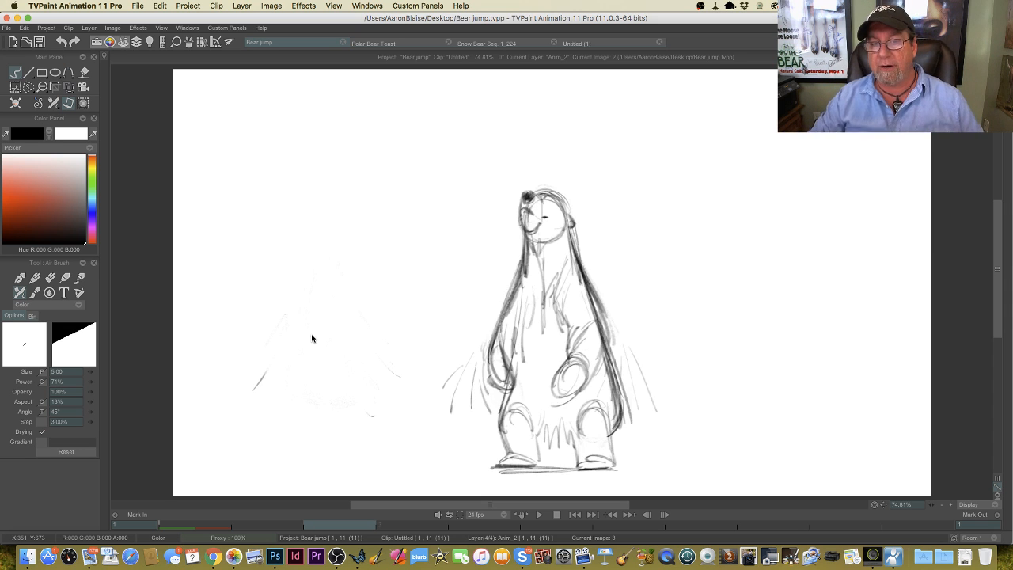
{"action": "key", "text": "Right"}
{"action": "key", "text": "Right"}
{"action": "key", "text": "Right"}
{"action": "key", "text": "Right"}
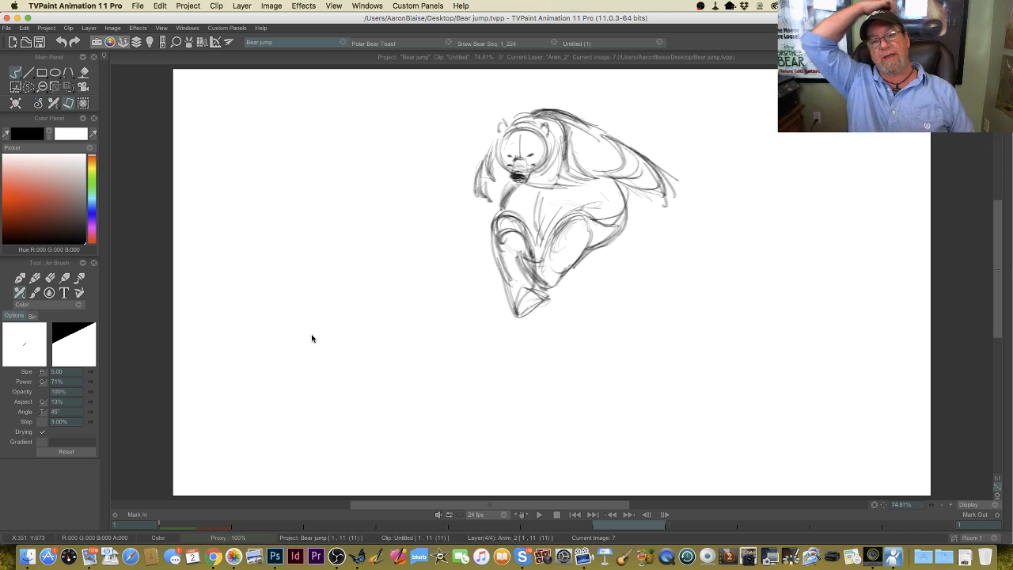
{"action": "key", "text": "Left"}
{"action": "key", "text": "Left"}
{"action": "key", "text": "Left"}
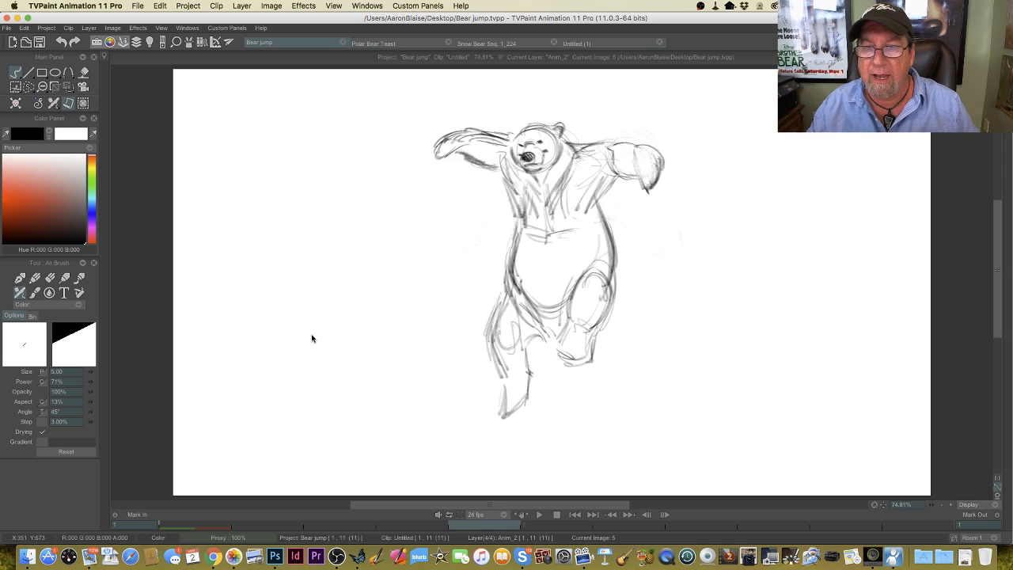
Step: Flip repeatedly between frames 4 and 7 to compare the full stretch, the leap and the tuck
{"action": "key", "text": "Right"}
{"action": "key", "text": "Right"}
{"action": "key", "text": "Right"}
{"action": "key", "text": "Left"}
{"action": "key", "text": "Left"}
{"action": "key", "text": "Left"}
{"action": "key", "text": "Left"}
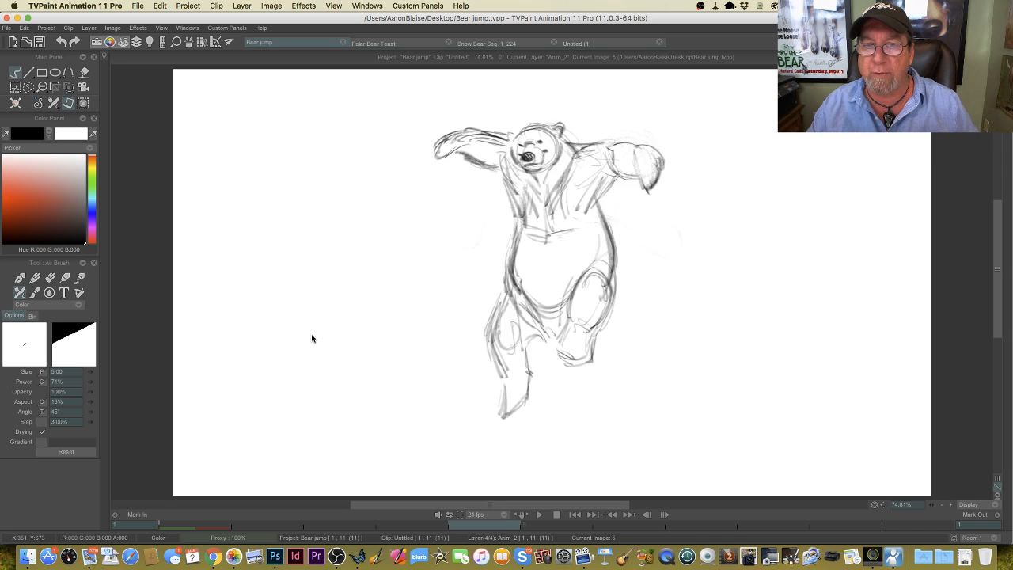
{"action": "key", "text": "Right"}
{"action": "key", "text": "Right"}
{"action": "key", "text": "Left"}
{"action": "key", "text": "Left"}
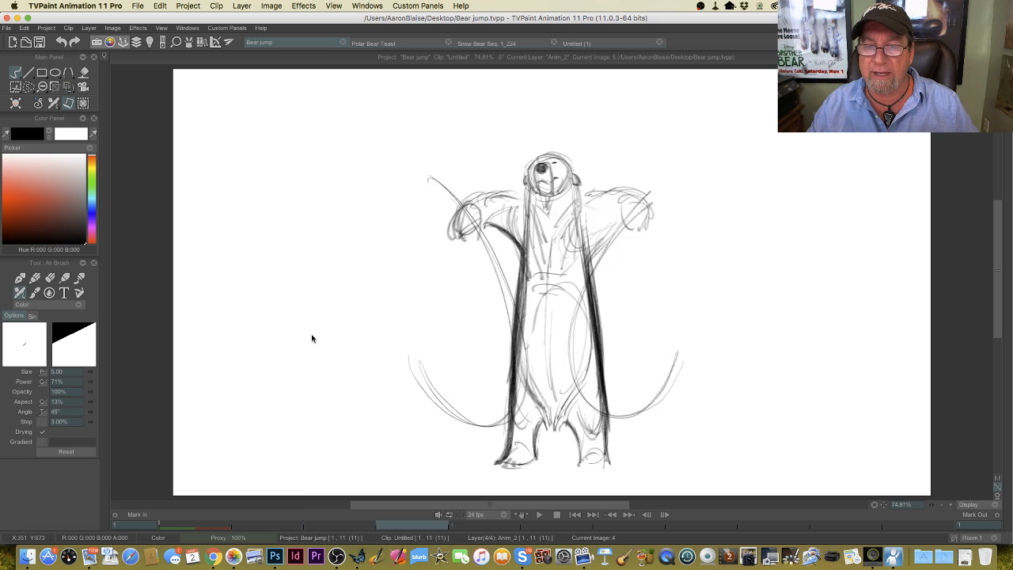
{"action": "key", "text": "Right"}
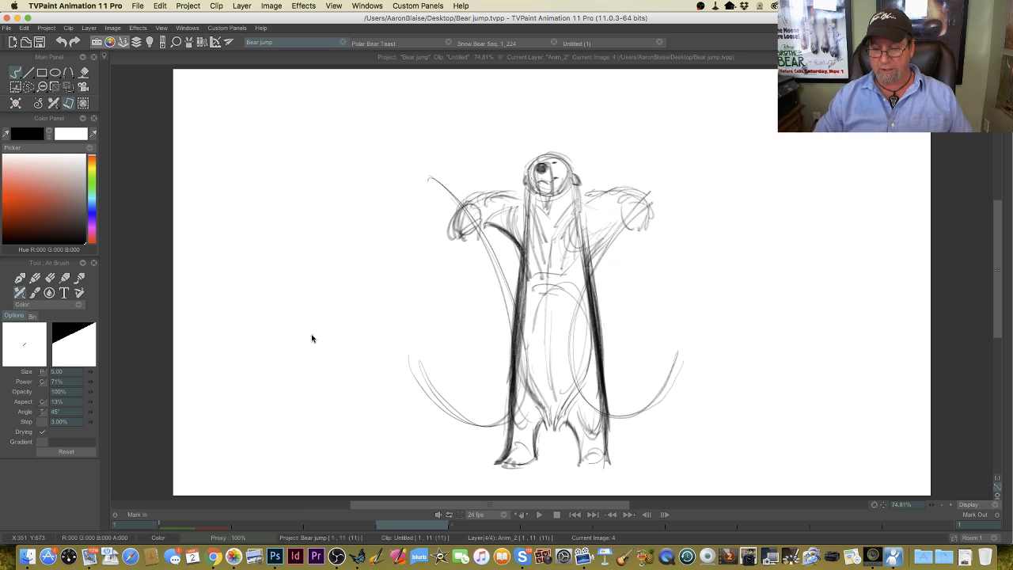
{"action": "key", "text": "Right"}
{"action": "key", "text": "Right"}
{"action": "key", "text": "Right"}
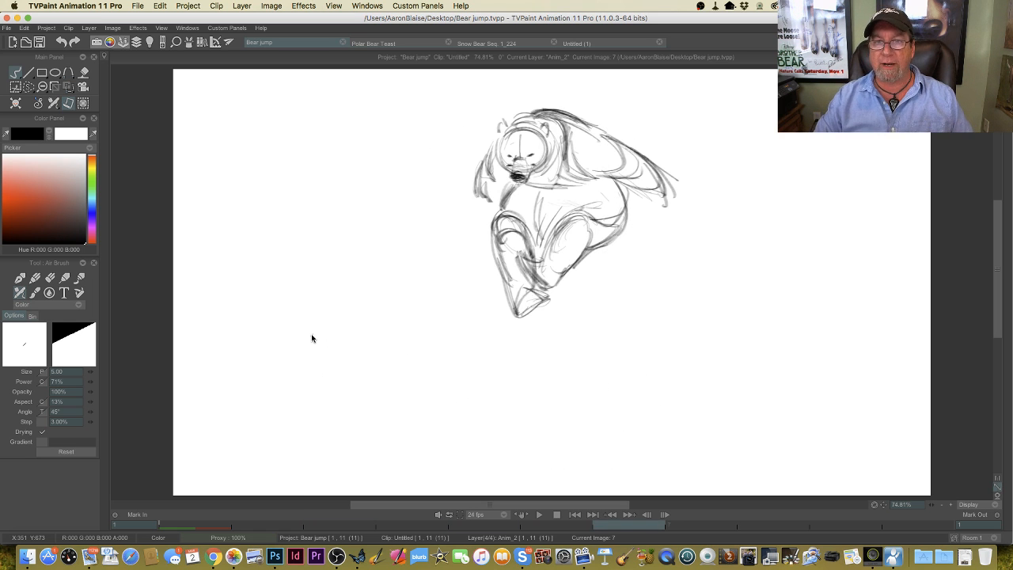
Step: Sketch a curved accent line above the bear's back and shoulder on frame 7, and compare the curve with the leap on frame 5
{"action": "mouse_move", "coordinate": [616, 127]}
{"action": "left_mouse_down"}
{"action": "mouse_move", "coordinate": [551, 100]}
{"action": "mouse_move", "coordinate": [574, 102]}
{"action": "left_mouse_up"}
{"action": "key", "text": "Left"}
{"action": "key", "text": "Left"}
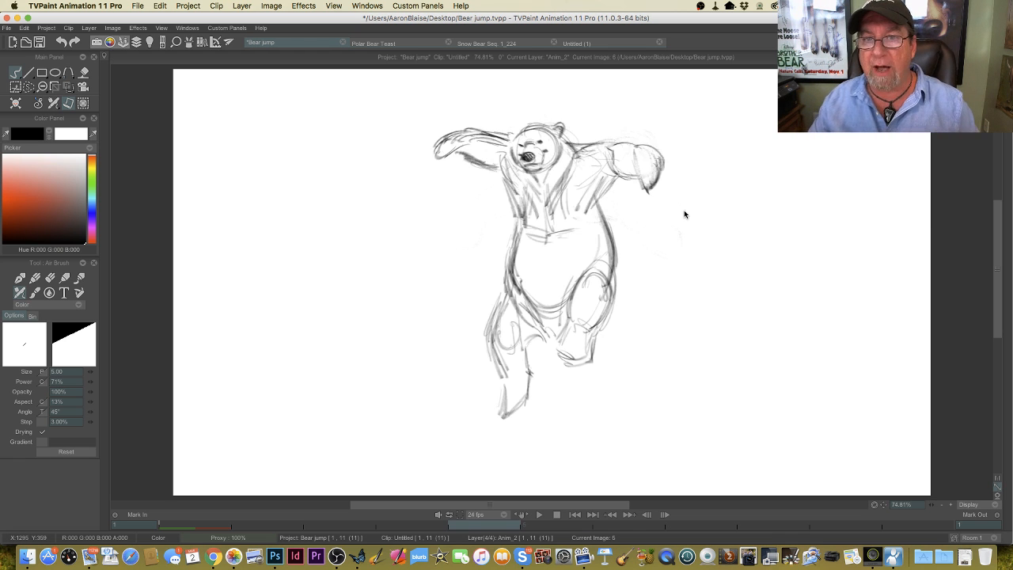
{"action": "key", "text": "Right"}
{"action": "key", "text": "Right"}
{"action": "key", "text": "Left"}
{"action": "key", "text": "Left"}
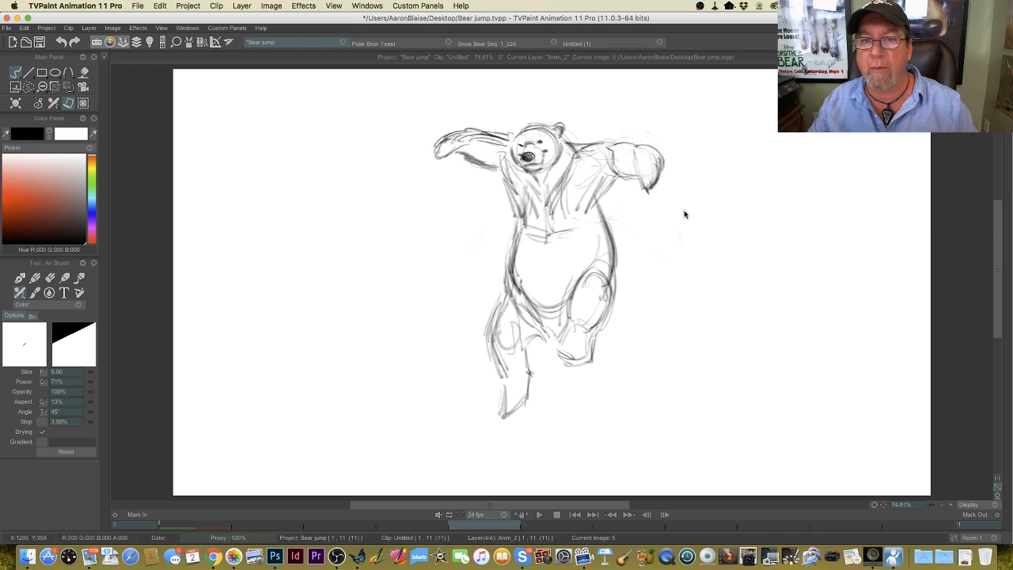
{"action": "key", "text": "Right"}
{"action": "key", "text": "Right"}
{"action": "key", "text": "Left"}
{"action": "key", "text": "Left"}
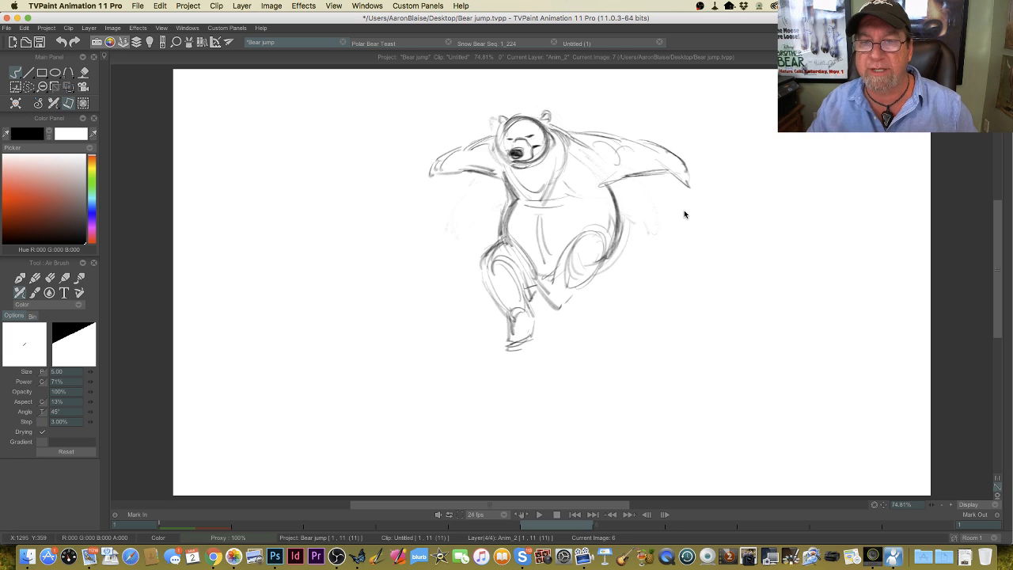
{"action": "key", "text": "Right"}
{"action": "key", "text": "Right"}
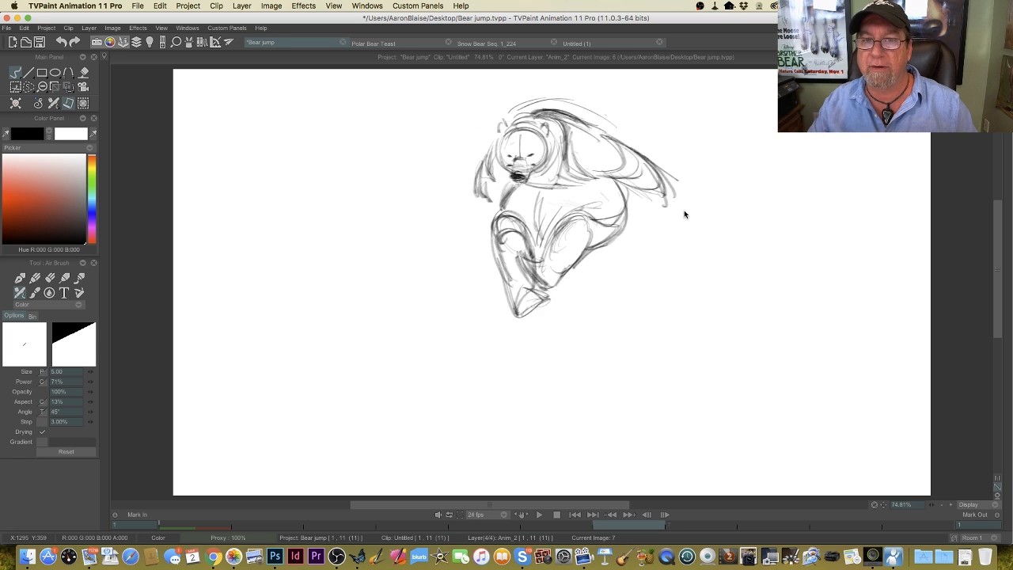
Step: Sketch an arc over the bear's hunched back on frame 8, and flip against the preceding frames to compare the body curves
{"action": "key", "text": "Right"}
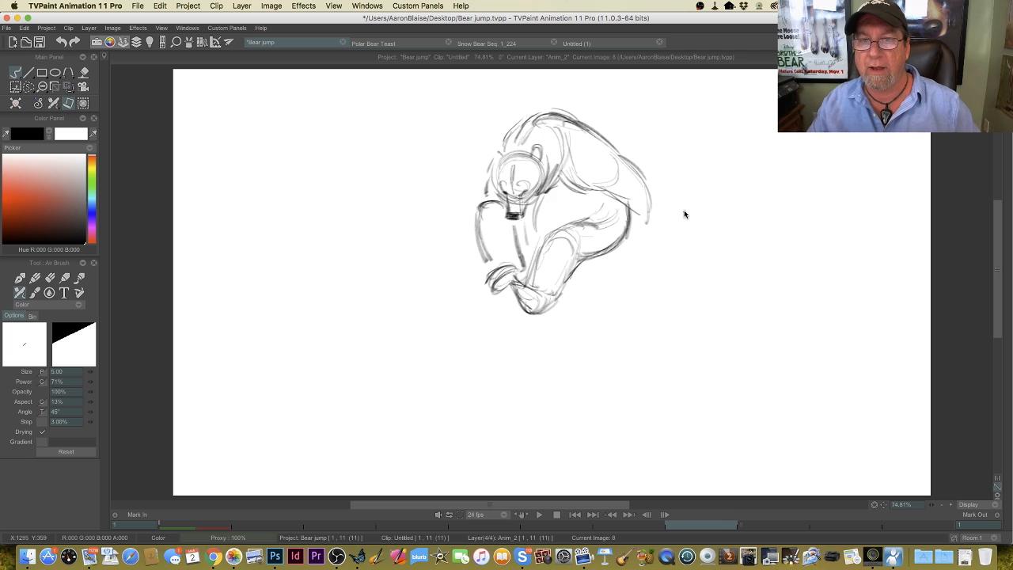
{"action": "key", "text": "Left"}
{"action": "key", "text": "Right"}
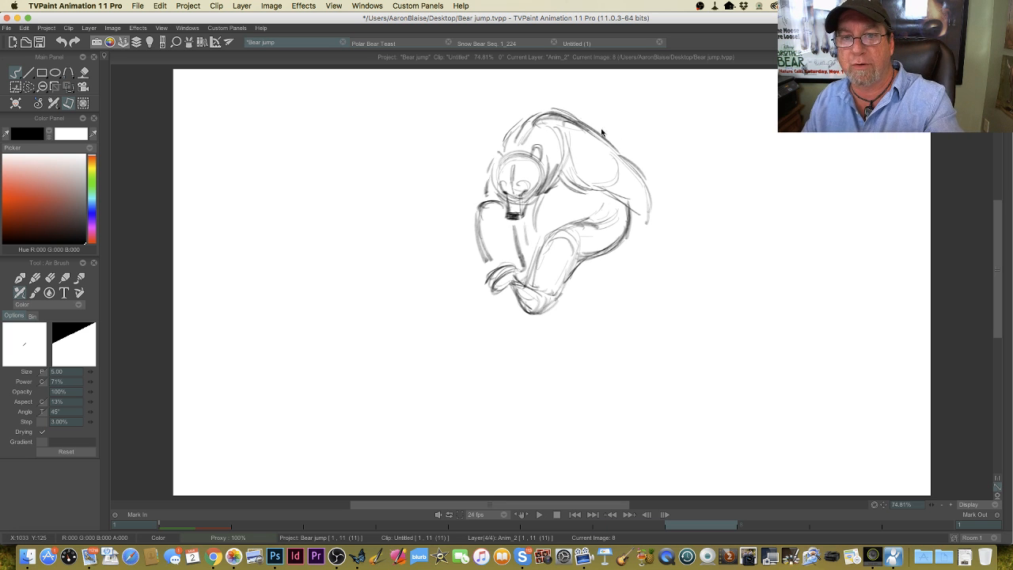
{"action": "mouse_move", "coordinate": [631, 151]}
{"action": "left_mouse_down"}
{"action": "mouse_move", "coordinate": [535, 102]}
{"action": "mouse_move", "coordinate": [508, 144]}
{"action": "left_mouse_up"}
{"action": "key", "text": "Left"}
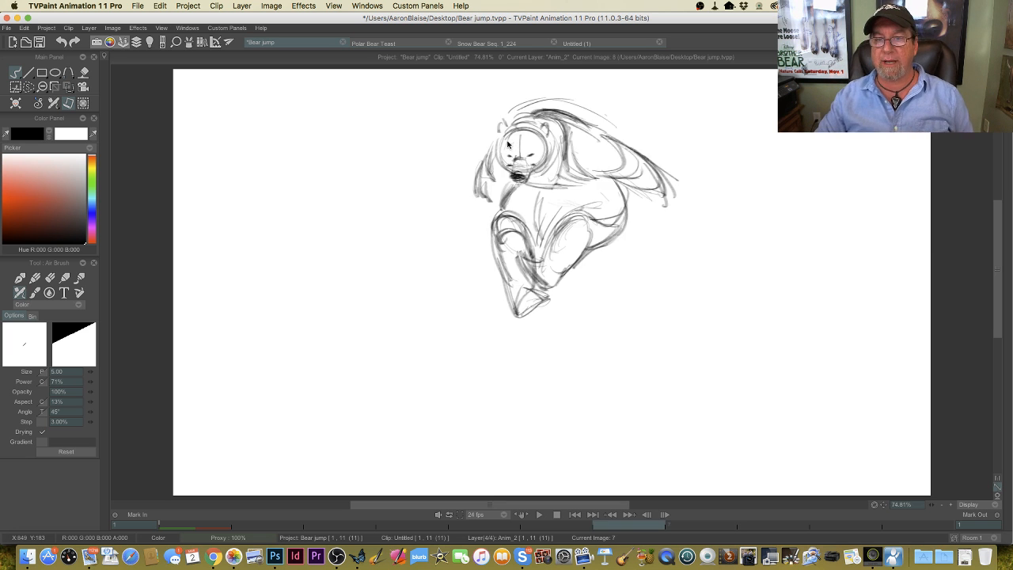
{"action": "key", "text": "Right"}
{"action": "key", "text": "Left"}
{"action": "key", "text": "Left"}
{"action": "key", "text": "Right"}
{"action": "key", "text": "Right"}
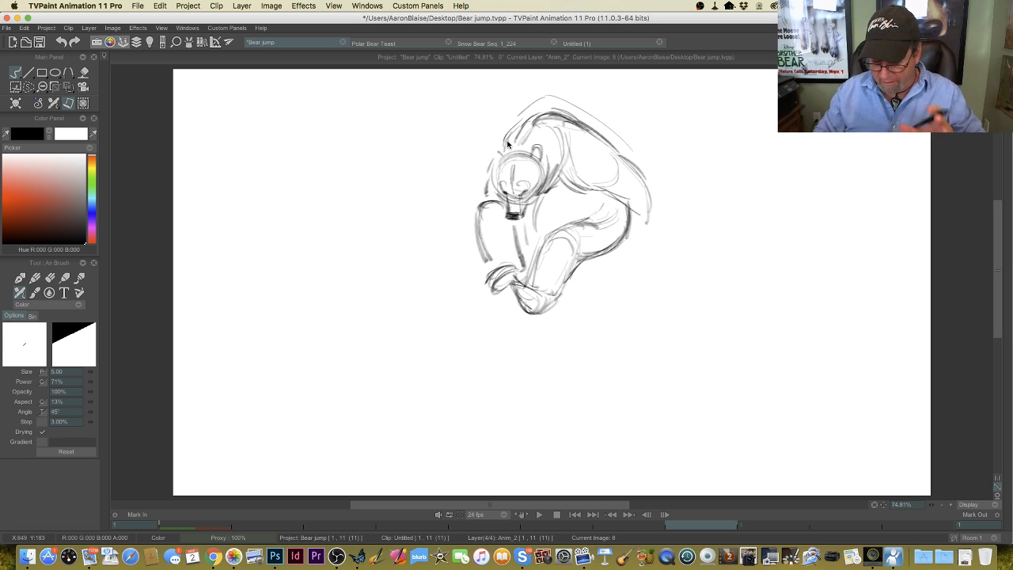
Step: Flip back and forth through frames 5 to 9 to examine the change from leap through tuck to the landing reach
{"action": "key", "text": "Left"}
{"action": "key", "text": "Left"}
{"action": "key", "text": "Left"}
{"action": "key", "text": "Right"}
{"action": "key", "text": "Right"}
{"action": "key", "text": "Right"}
{"action": "key", "text": "Right"}
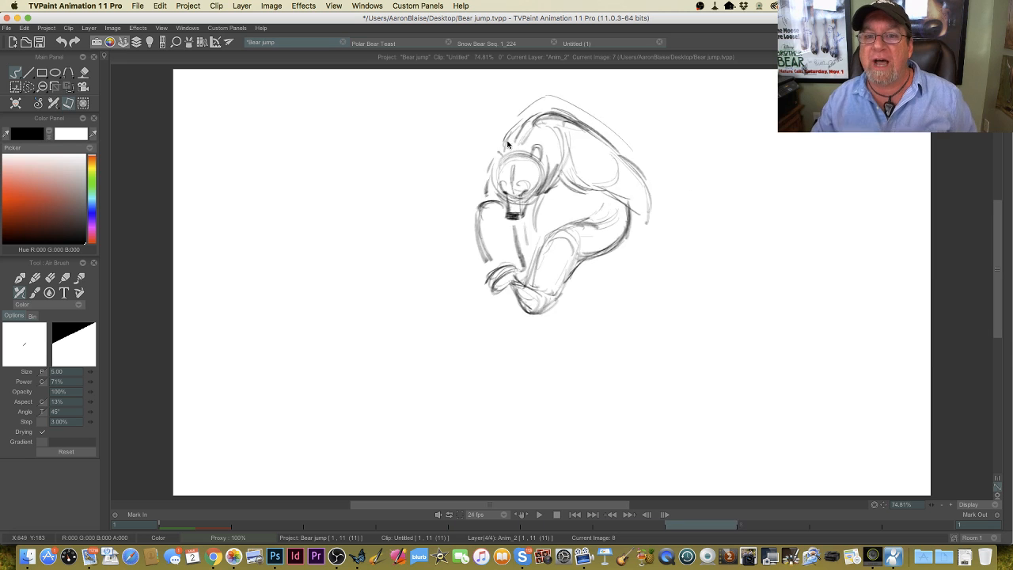
{"action": "key", "text": "Left"}
{"action": "key", "text": "Left"}
{"action": "key", "text": "Left"}
{"action": "key", "text": "Left"}
{"action": "key", "text": "Right"}
{"action": "key", "text": "Right"}
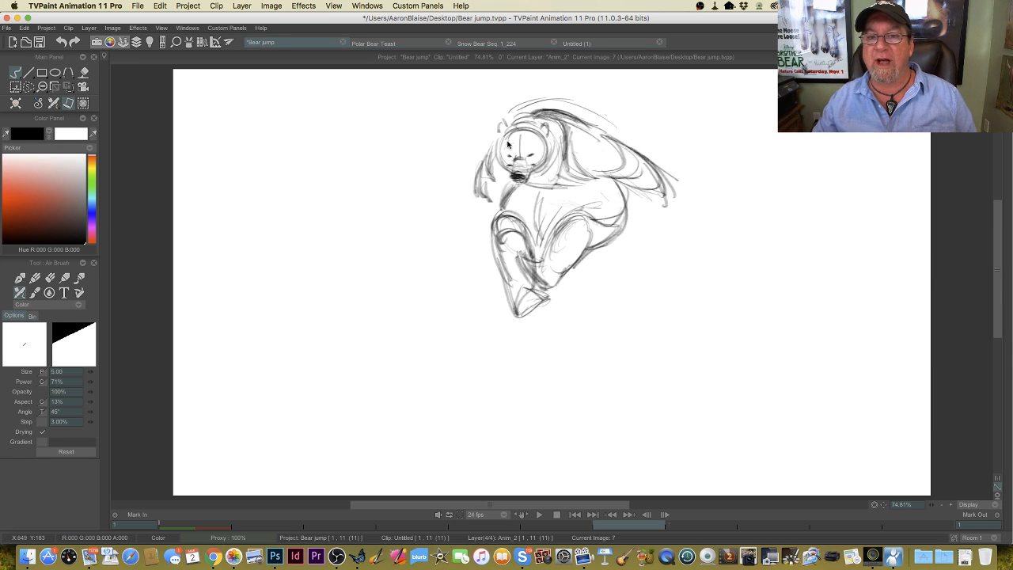
{"action": "key", "text": "Right"}
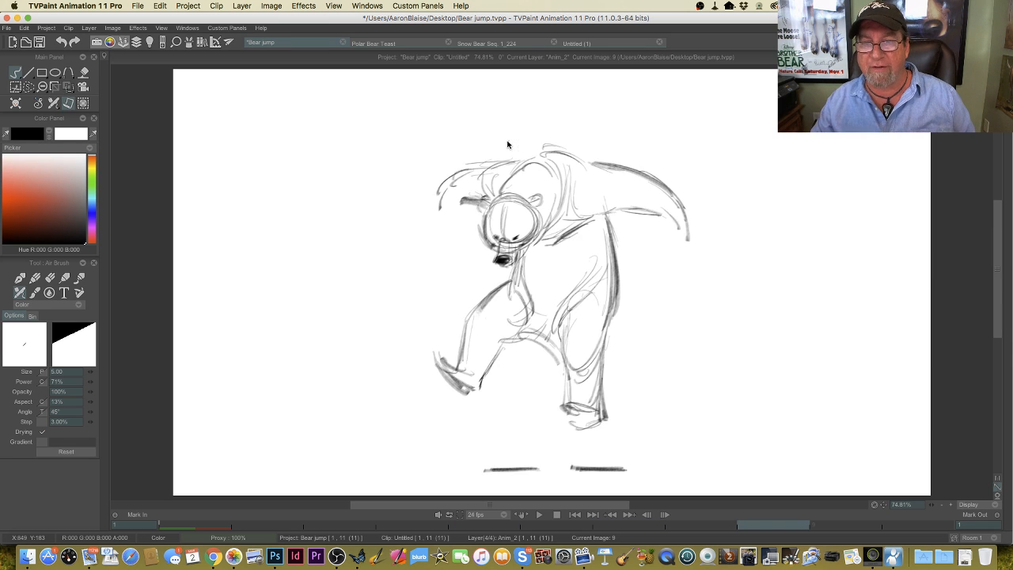
Step: Flip among frames 7, 8 and 9 to compare the tucked legs with the legs reaching down for the landing
{"action": "key", "text": "Left"}
{"action": "key", "text": "Right"}
{"action": "key", "text": "Left"}
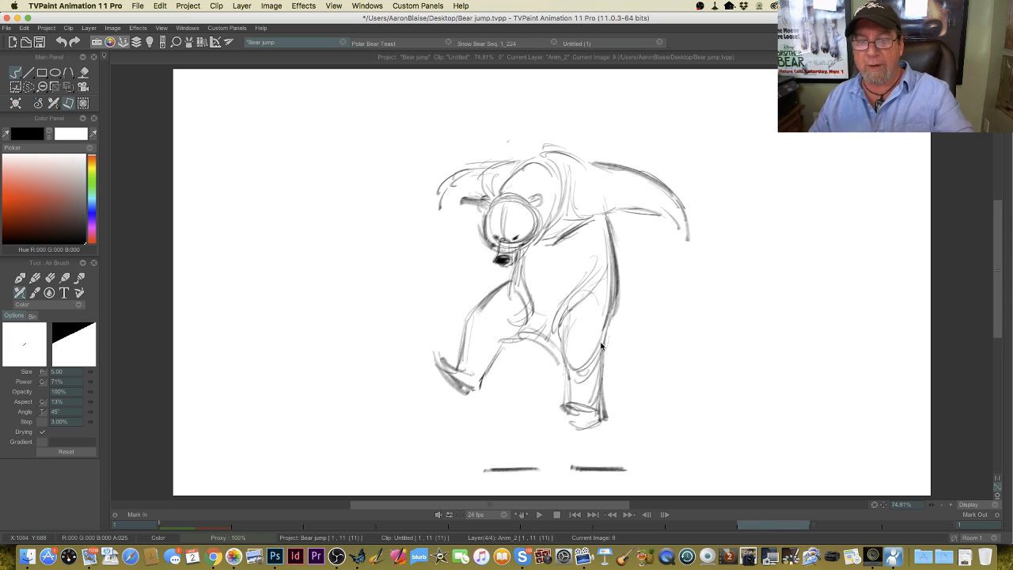
{"action": "key", "text": "Right"}
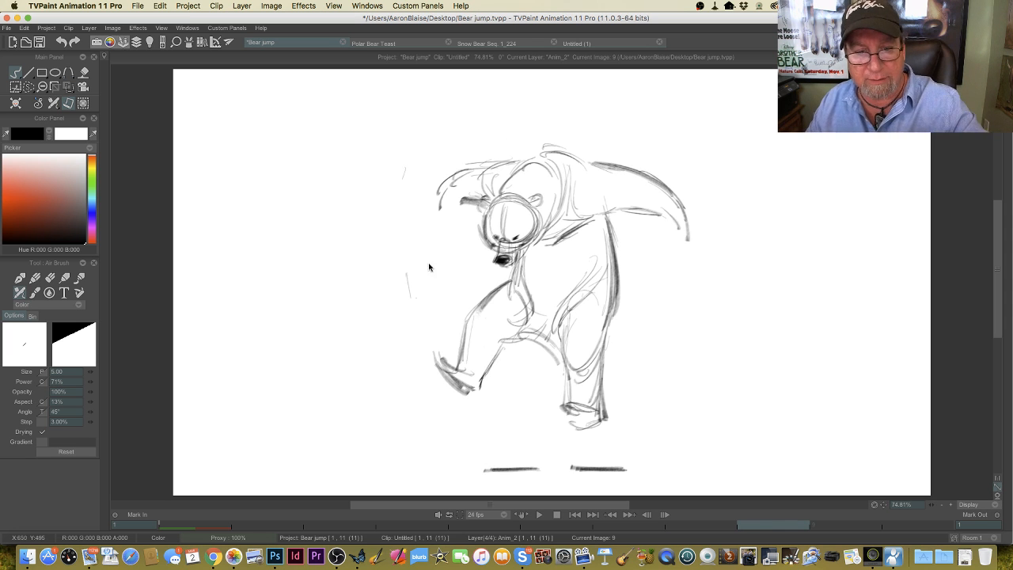
{"action": "key", "text": "Left"}
{"action": "key", "text": "Left"}
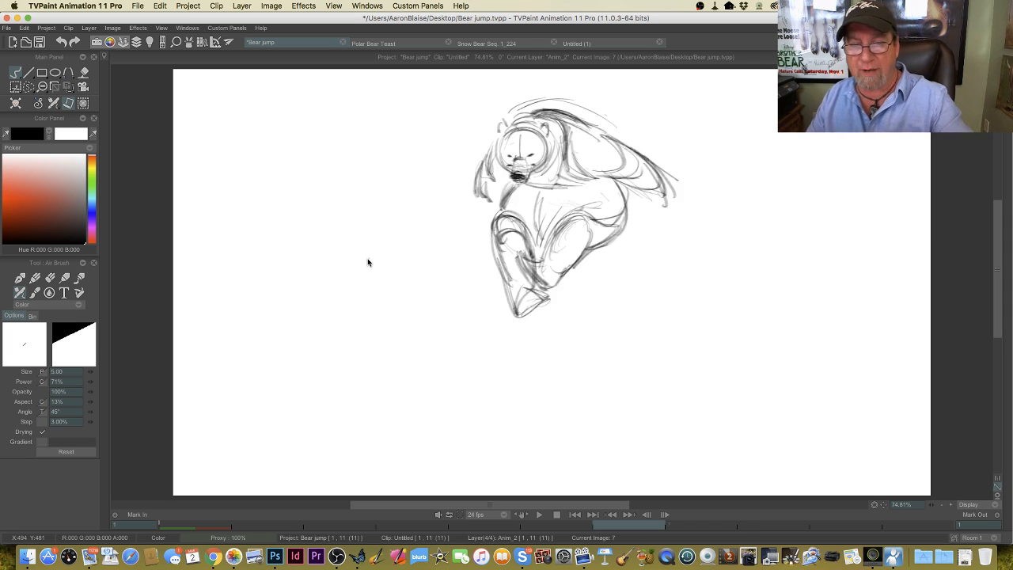
{"action": "key", "text": "Right"}
{"action": "key", "text": "Right"}
Step: Erase the V-shaped mark beside the bear's raised leg on frame 9, and check the pose against frame 8
{"action": "key", "text": "e"}
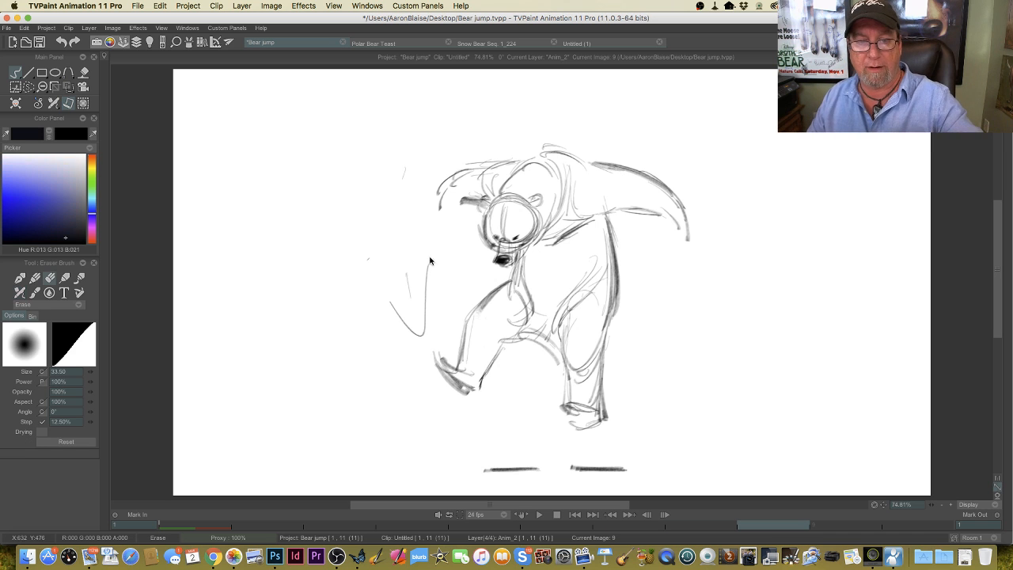
{"action": "mouse_move", "coordinate": [430, 258]}
{"action": "left_mouse_down"}
{"action": "mouse_move", "coordinate": [413, 332]}
{"action": "mouse_move", "coordinate": [405, 277]}
{"action": "mouse_move", "coordinate": [386, 299]}
{"action": "left_mouse_up"}
{"action": "key", "text": "Left"}
{"action": "key", "text": "Right"}
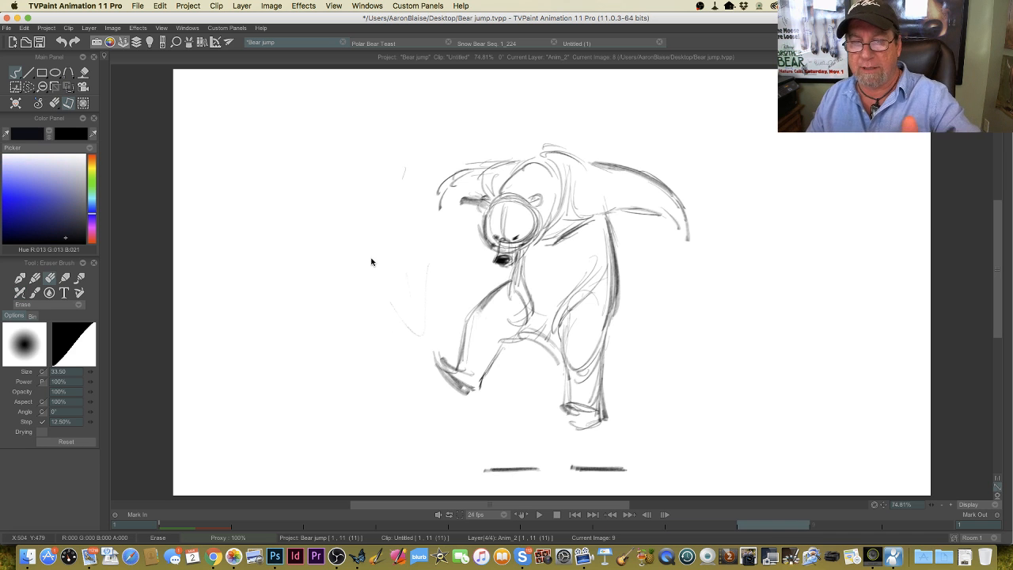
Step: With the black airbrush, sketch downward direction strokes along the bear's legs on frame 9, checking them against frame 8
{"action": "key", "text": "e"}
{"action": "left_click_drag", "start_coordinate": [627, 257], "coordinate": [631, 376]}
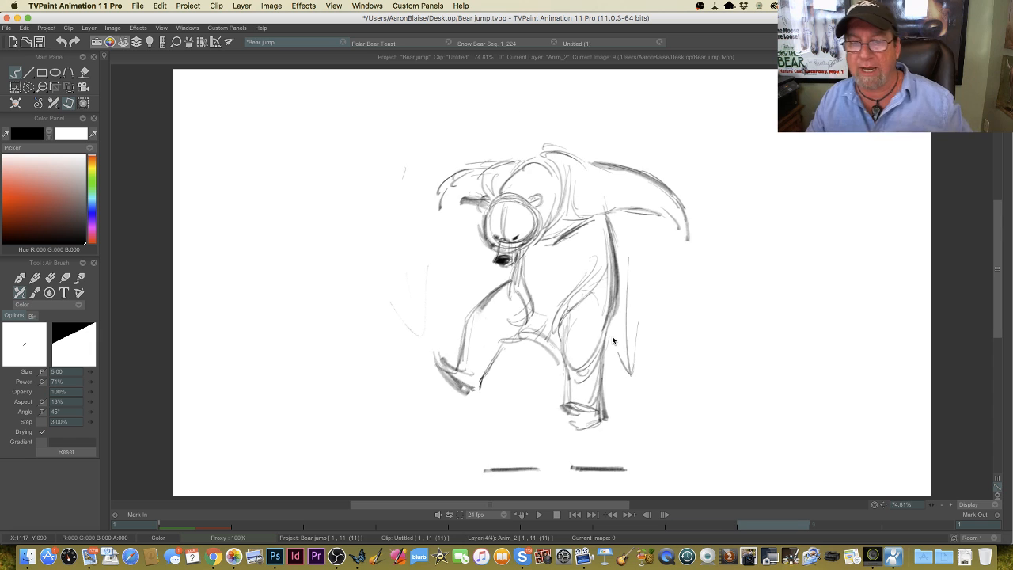
{"action": "key", "text": "Left"}
{"action": "key", "text": "Right"}
{"action": "left_click_drag", "start_coordinate": [504, 281], "coordinate": [464, 321]}
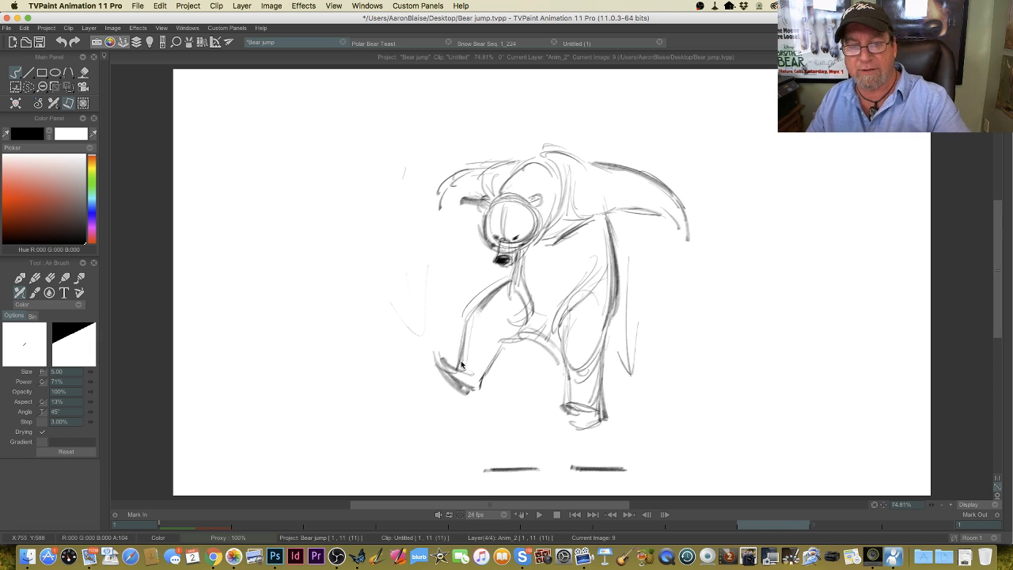
{"action": "key", "text": "Left"}
{"action": "key", "text": "Right"}
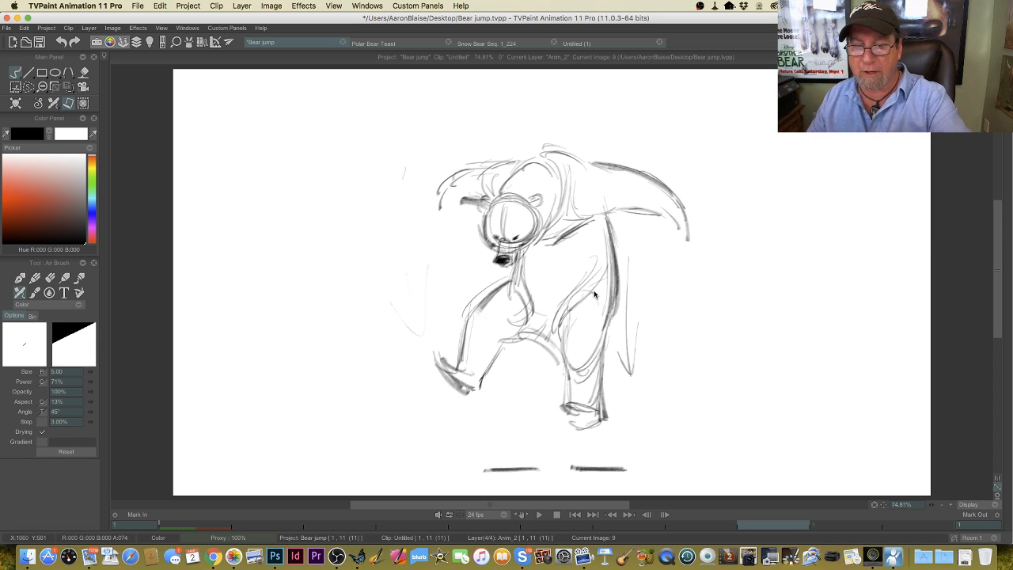
{"action": "left_click_drag", "start_coordinate": [615, 293], "coordinate": [620, 418]}
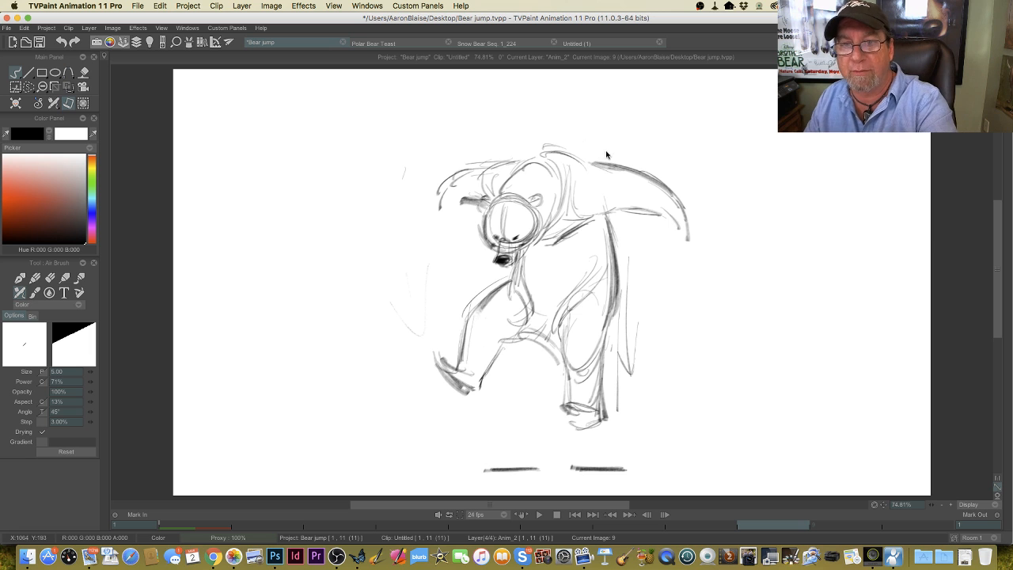
Step: Sketch curved accent strokes above the bear's shoulders on frame 9, and compare the back curve with frame 7
{"action": "mouse_move", "coordinate": [606, 153]}
{"action": "left_mouse_down"}
{"action": "mouse_move", "coordinate": [520, 149]}
{"action": "mouse_move", "coordinate": [553, 138]}
{"action": "left_mouse_up"}
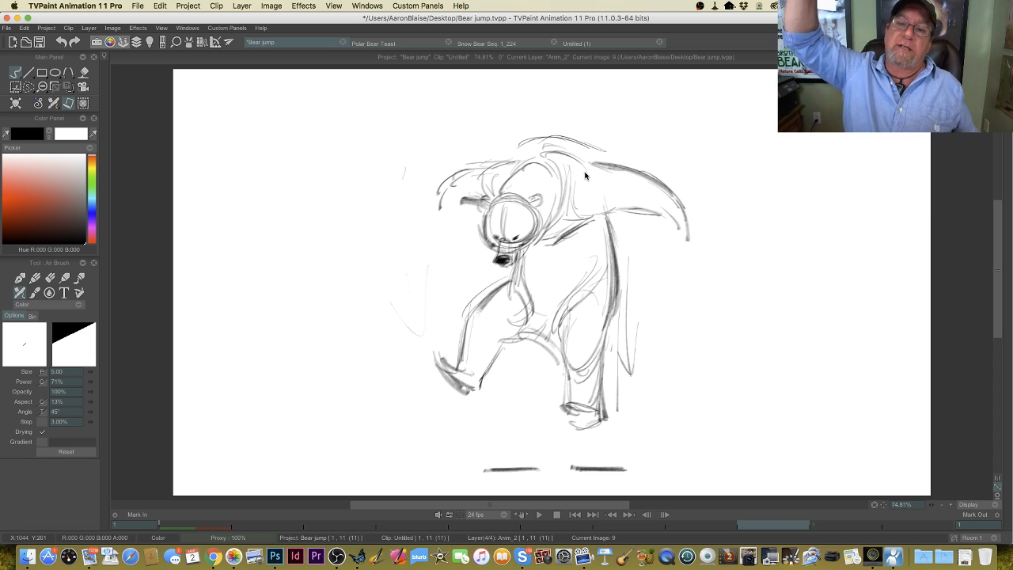
{"action": "mouse_move", "coordinate": [589, 147]}
{"action": "left_mouse_down"}
{"action": "mouse_move", "coordinate": [522, 145]}
{"action": "mouse_move", "coordinate": [537, 139]}
{"action": "mouse_move", "coordinate": [526, 142]}
{"action": "mouse_move", "coordinate": [584, 158]}
{"action": "left_mouse_up"}
{"action": "key", "text": "Left"}
{"action": "key", "text": "Left"}
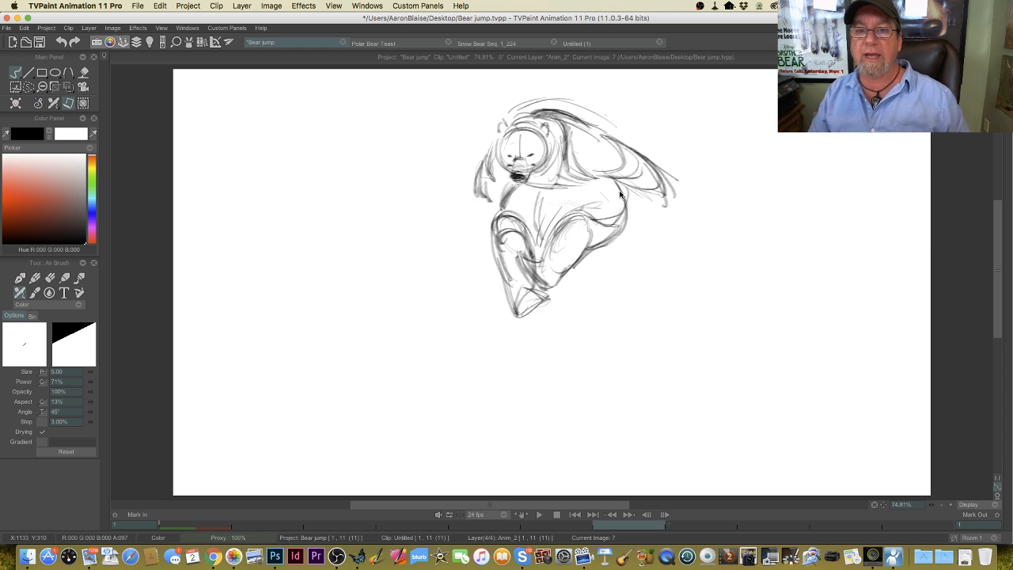
Step: Trace the long stretched lines down both sides of the bear's body and legs on frame 10
{"action": "key", "text": "Right"}
{"action": "key", "text": "Right"}
{"action": "key", "text": "Right"}
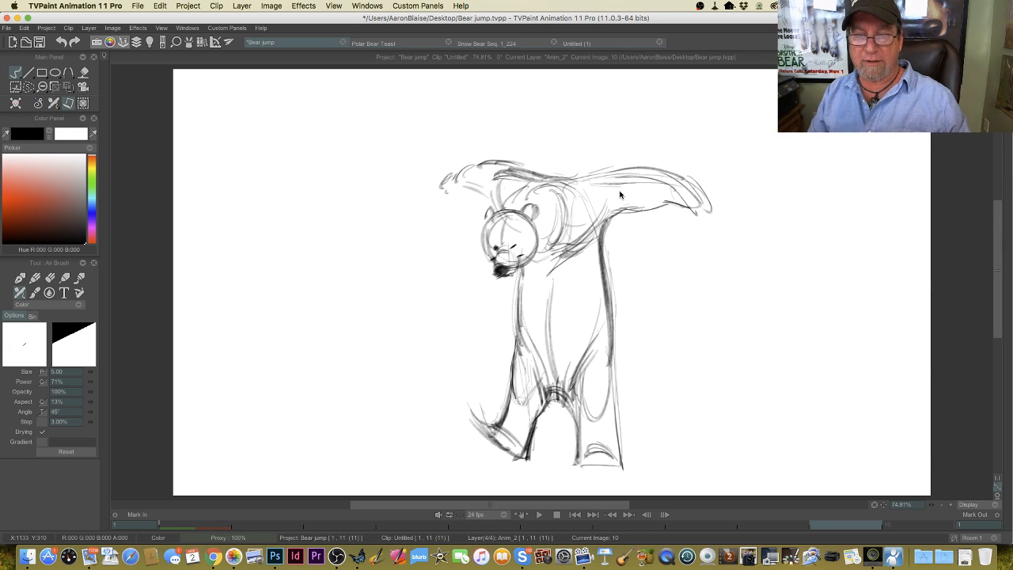
{"action": "left_click_drag", "start_coordinate": [605, 255], "coordinate": [616, 416]}
{"action": "left_click_drag", "start_coordinate": [524, 261], "coordinate": [507, 422]}
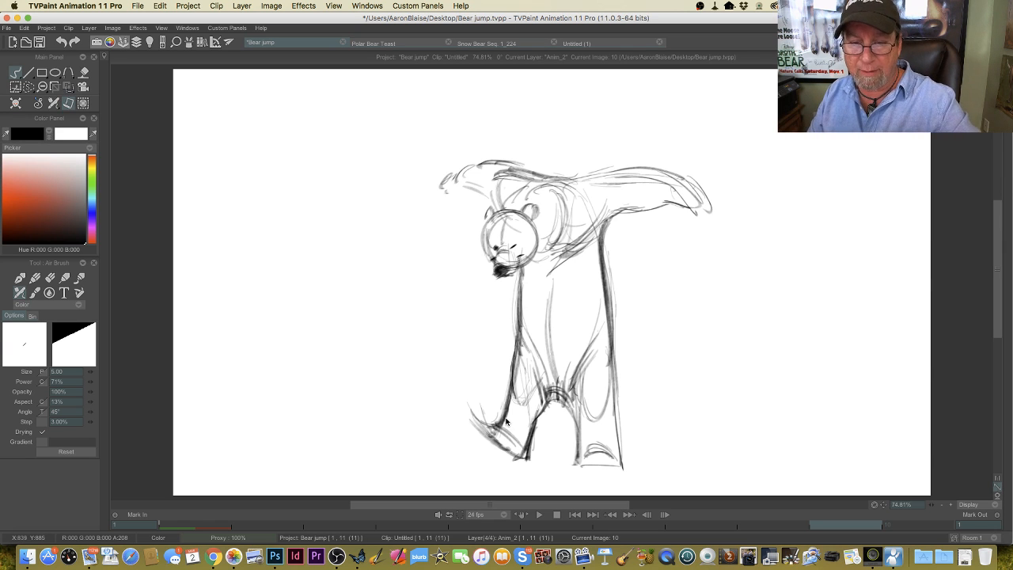
Step: Flip back from frame 10 to the earlier stretch and leap, and forward again to examine the alternating stretch and squash
{"action": "key", "text": "Left"}
{"action": "key", "text": "Left"}
{"action": "key", "text": "Left"}
{"action": "key", "text": "Left"}
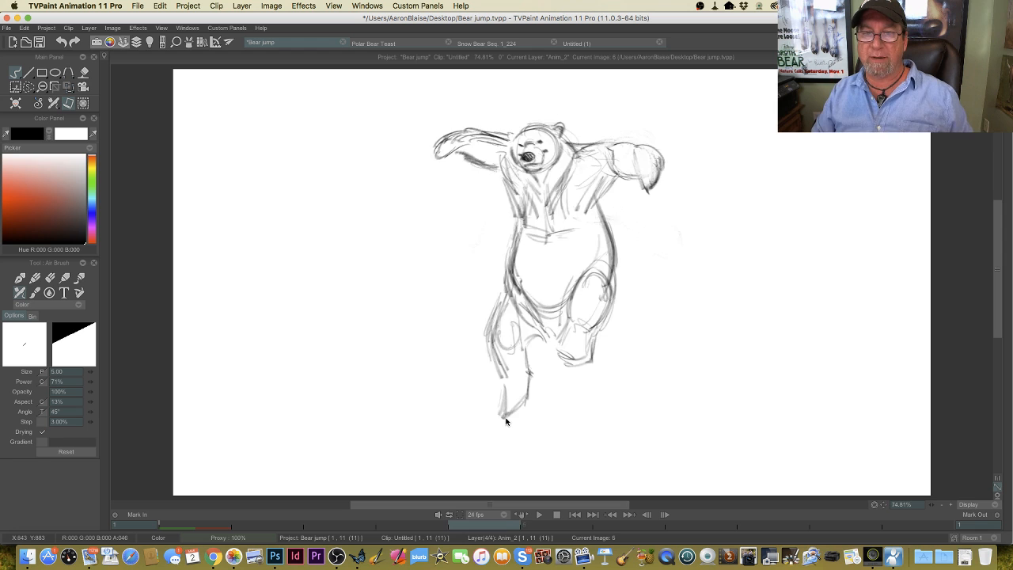
{"action": "key", "text": "Left"}
{"action": "key", "text": "Left"}
{"action": "key", "text": "Right"}
{"action": "key", "text": "Right"}
{"action": "key", "text": "Right"}
{"action": "key", "text": "Right"}
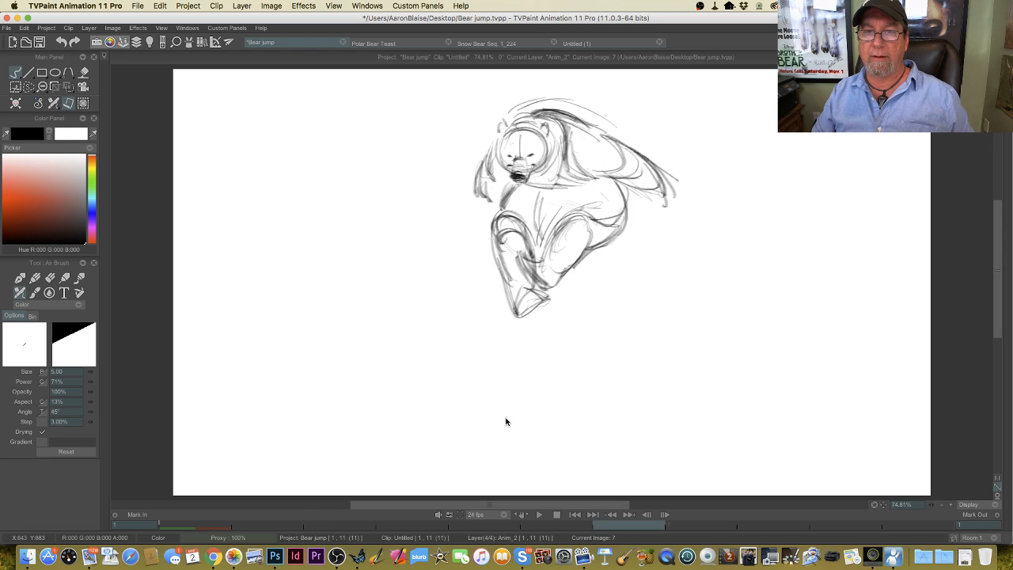
{"action": "key", "text": "Right"}
{"action": "key", "text": "Left"}
{"action": "key", "text": "Right"}
{"action": "key", "text": "Right"}
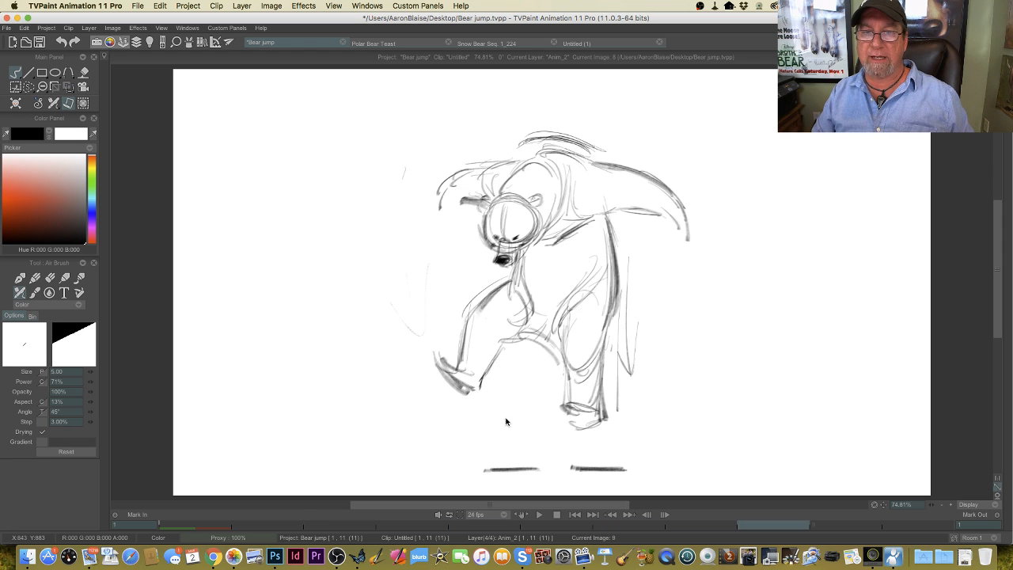
{"action": "key", "text": "Right"}
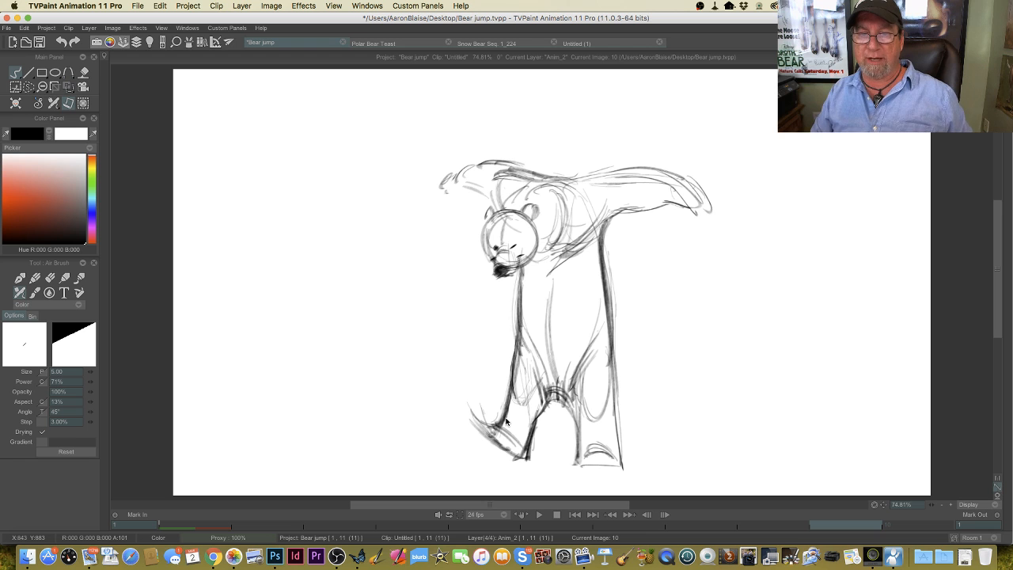
Step: Flip back and forth between frames 7 and 11 to examine the change from airborne tuck through stretch to landing squash
{"action": "key", "text": "Left"}
{"action": "key", "text": "Left"}
{"action": "key", "text": "Left"}
{"action": "key", "text": "Right"}
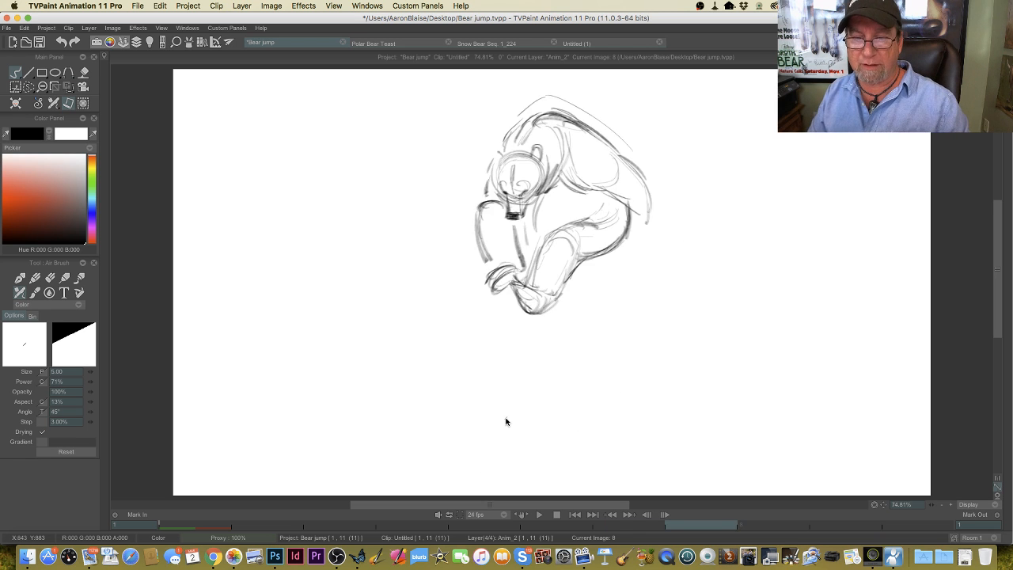
{"action": "key", "text": "Right"}
{"action": "key", "text": "Right"}
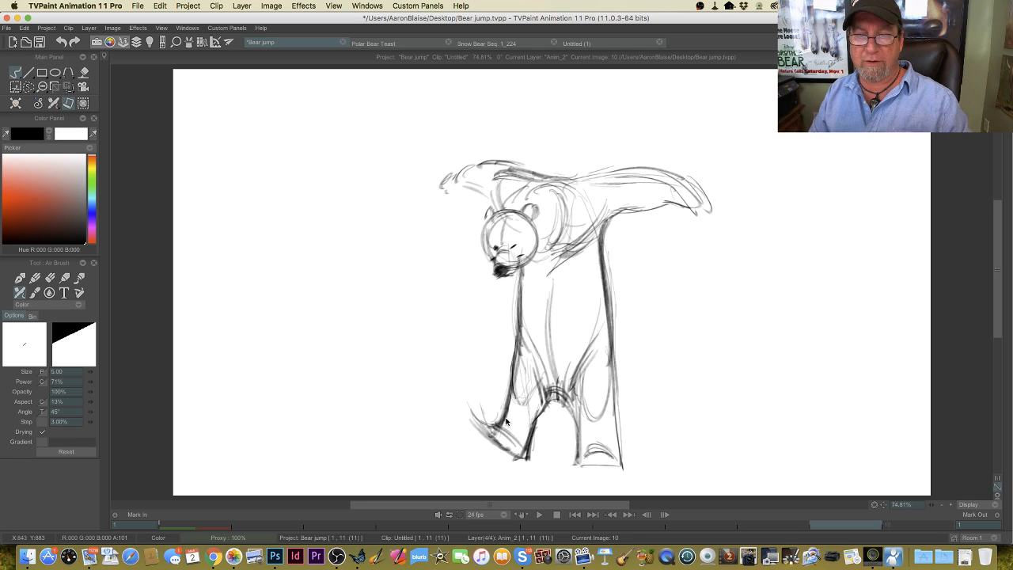
{"action": "key", "text": "Right"}
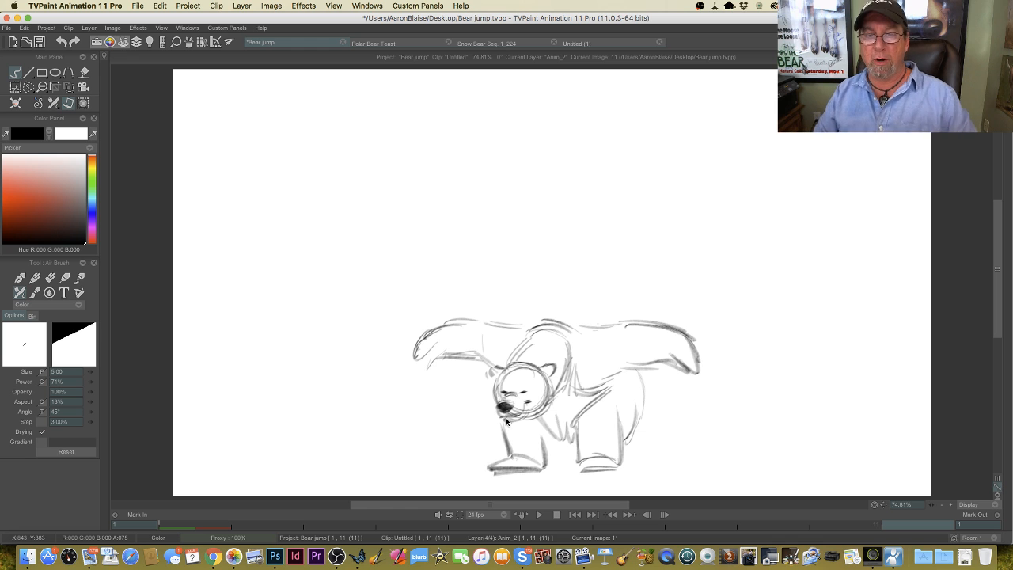
{"action": "key", "text": "Left"}
{"action": "key", "text": "Left"}
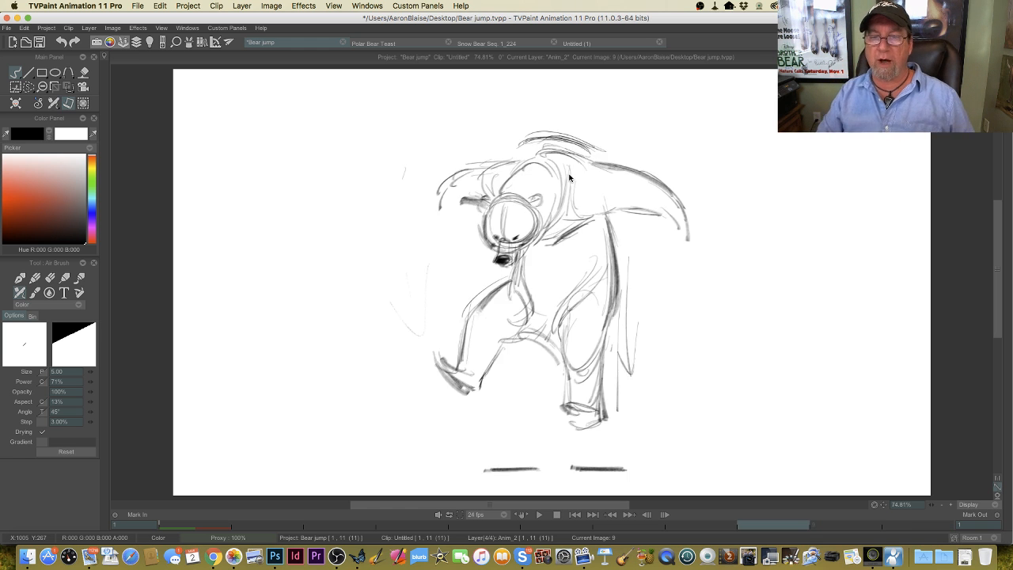
{"action": "key", "text": "Right"}
{"action": "key", "text": "Right"}
{"action": "key", "text": "Right"}
{"action": "key", "text": "Left"}
{"action": "key", "text": "Left"}
{"action": "key", "text": "Left"}
{"action": "key", "text": "Left"}
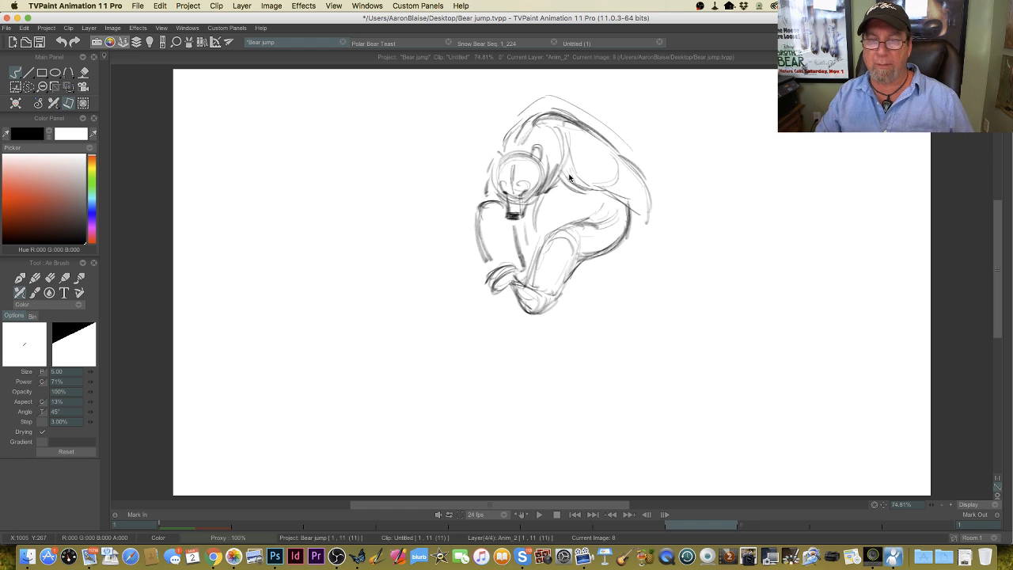
{"action": "key", "text": "Right"}
{"action": "key", "text": "Right"}
{"action": "key", "text": "Right"}
{"action": "key", "text": "Left"}
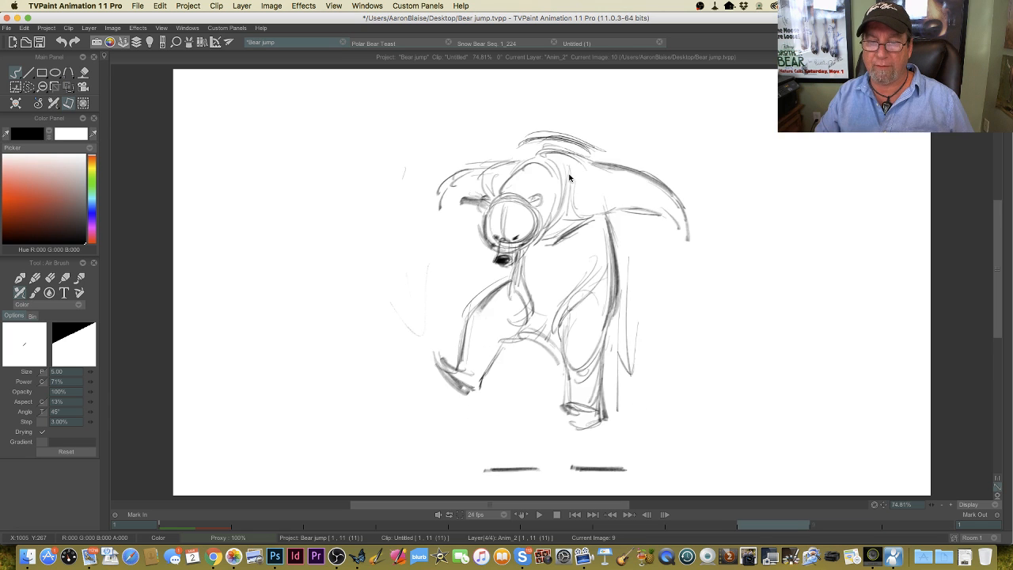
{"action": "key", "text": "Left"}
{"action": "key", "text": "Left"}
Step: Play back the evenly spaced Anim_2 key poses with the timeline shown and again in the enlarged canvas view
{"action": "key", "text": "Tab"}
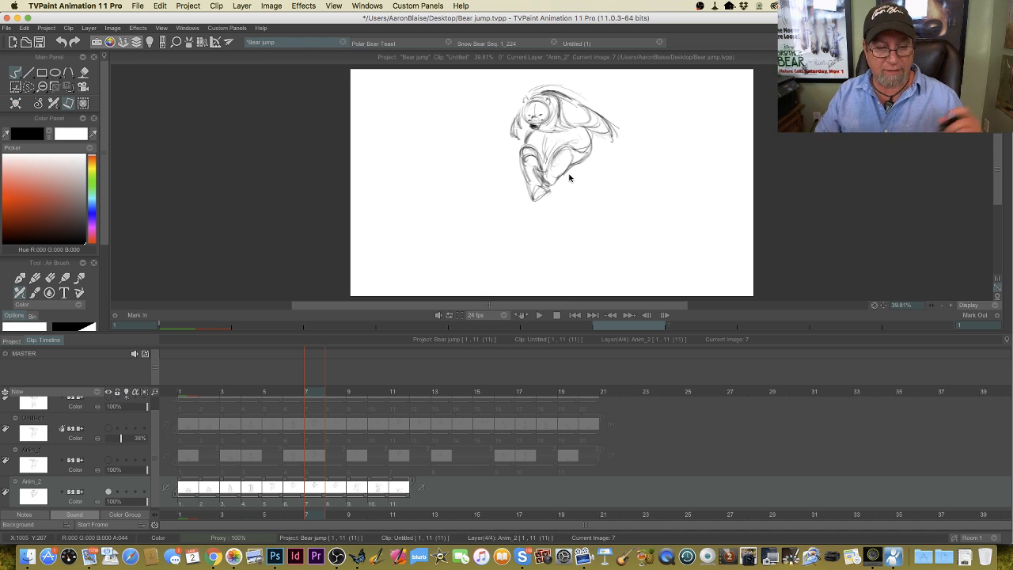
{"action": "left_click", "coordinate": [539, 315]}
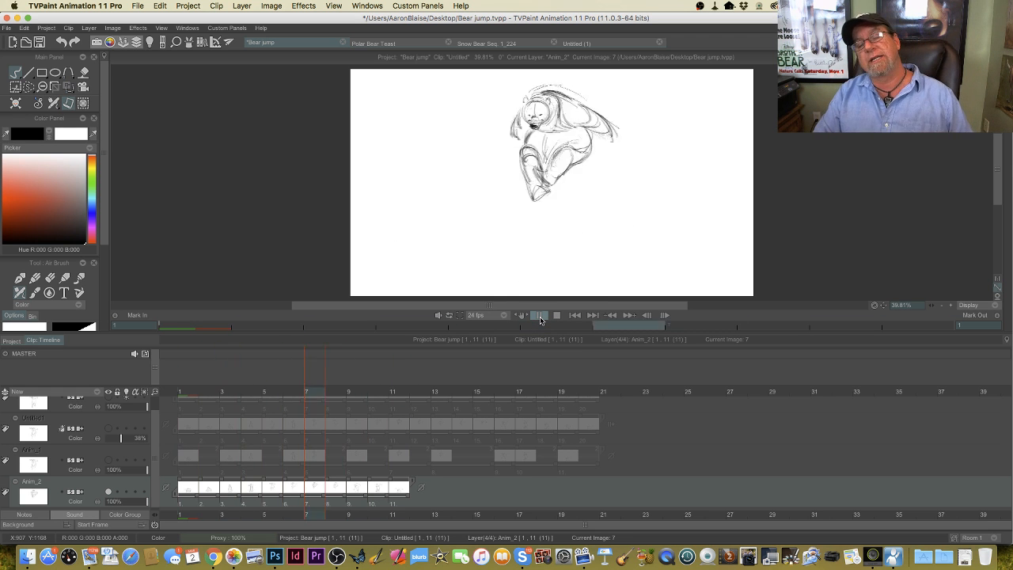
{"action": "left_click", "coordinate": [541, 318]}
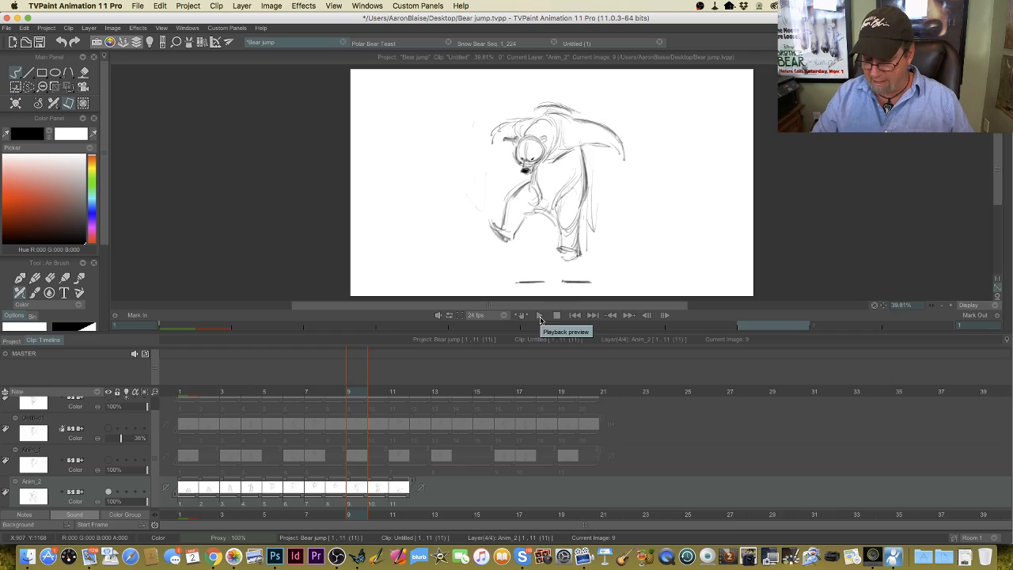
{"action": "key", "text": "Tab"}
{"action": "left_click", "coordinate": [539, 516]}
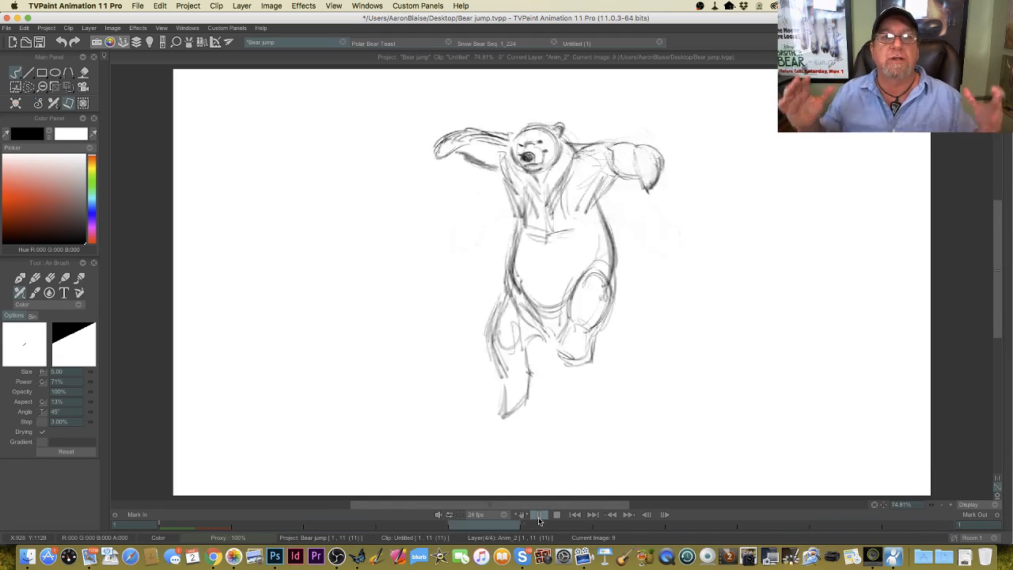
{"action": "left_click", "coordinate": [557, 515]}
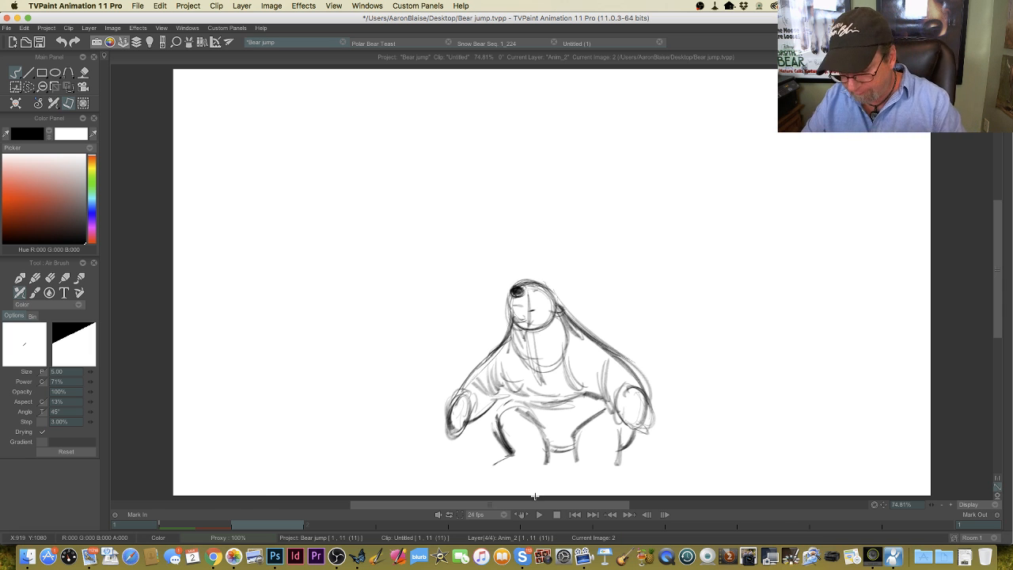
Step: Open the timeline, hide the Anim_2 layer and display the timed Anim_1 layer
{"action": "left_click", "coordinate": [534, 495]}
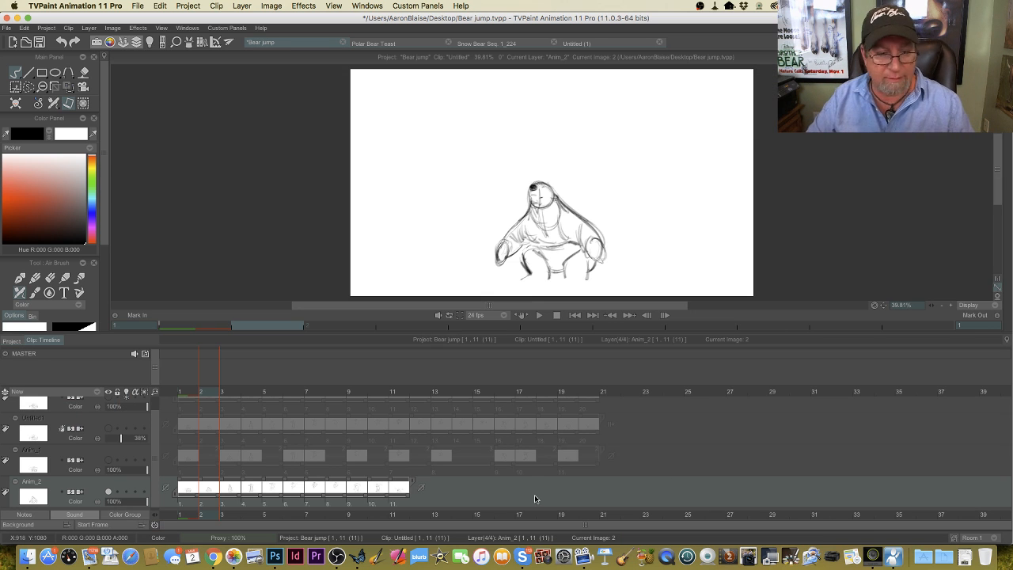
{"action": "left_click", "coordinate": [109, 492]}
{"action": "left_click", "coordinate": [109, 462]}
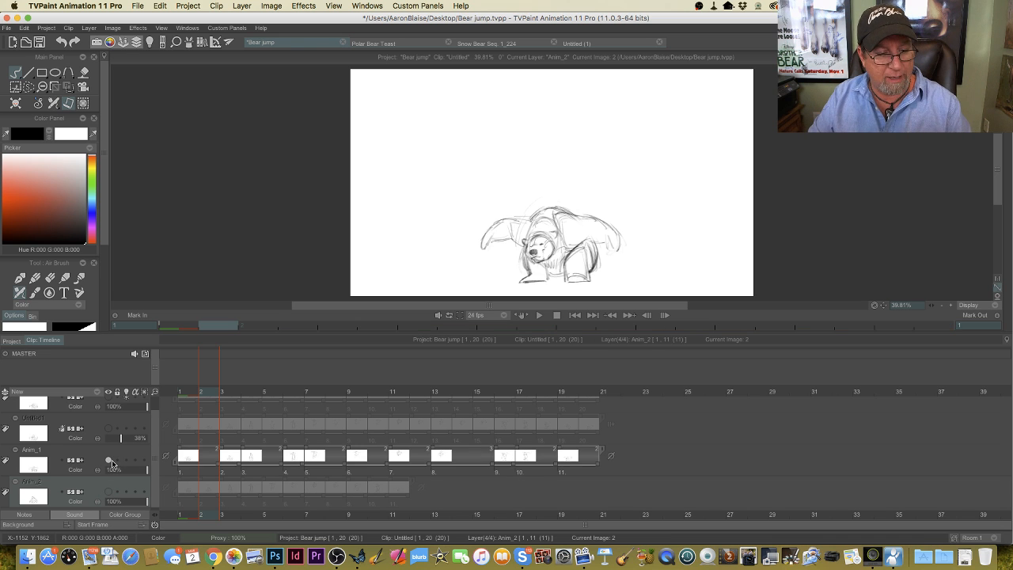
Step: Scrub the Anim_1 layer from frame 1 to frame 20 to examine the spacing and hold length of each key pose
{"action": "left_click", "coordinate": [192, 394]}
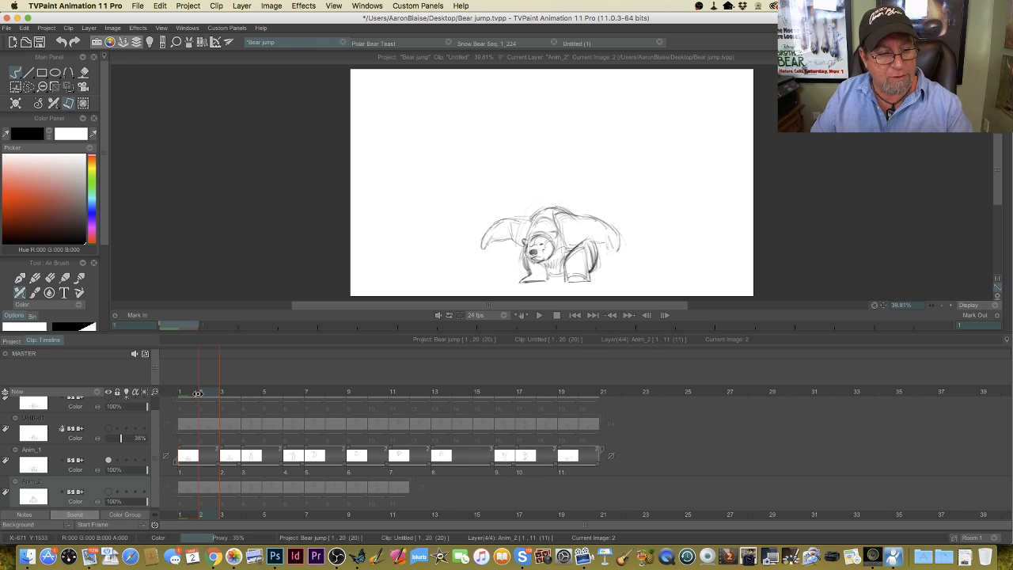
{"action": "left_click", "coordinate": [200, 393]}
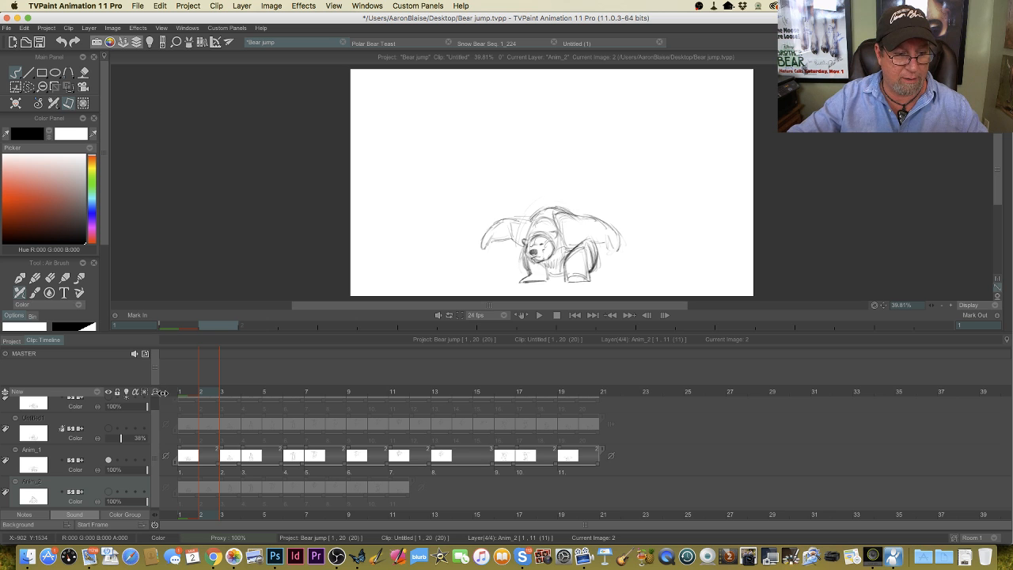
{"action": "left_click_drag", "start_coordinate": [157, 393], "coordinate": [166, 393]}
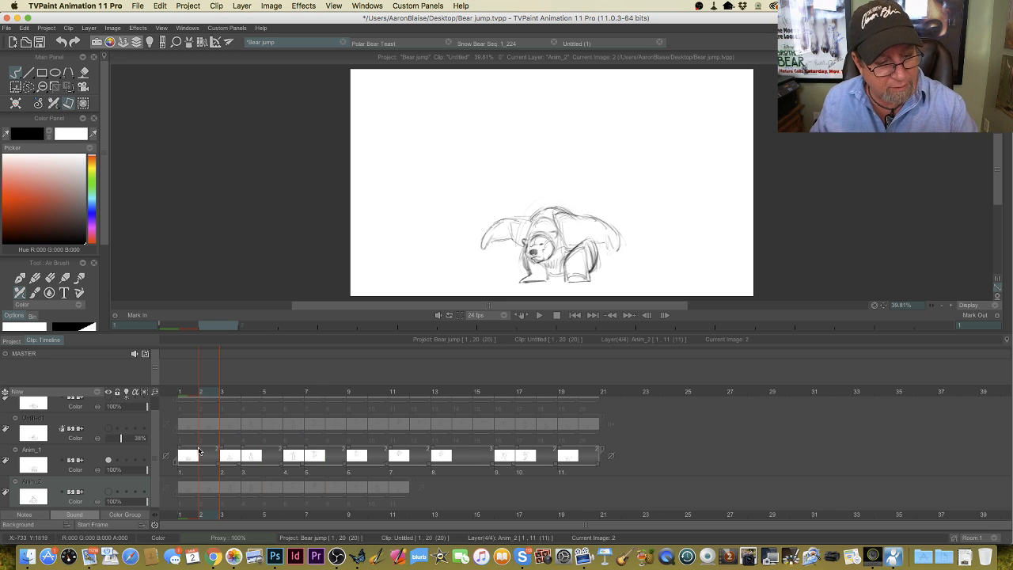
{"action": "left_click", "coordinate": [186, 395]}
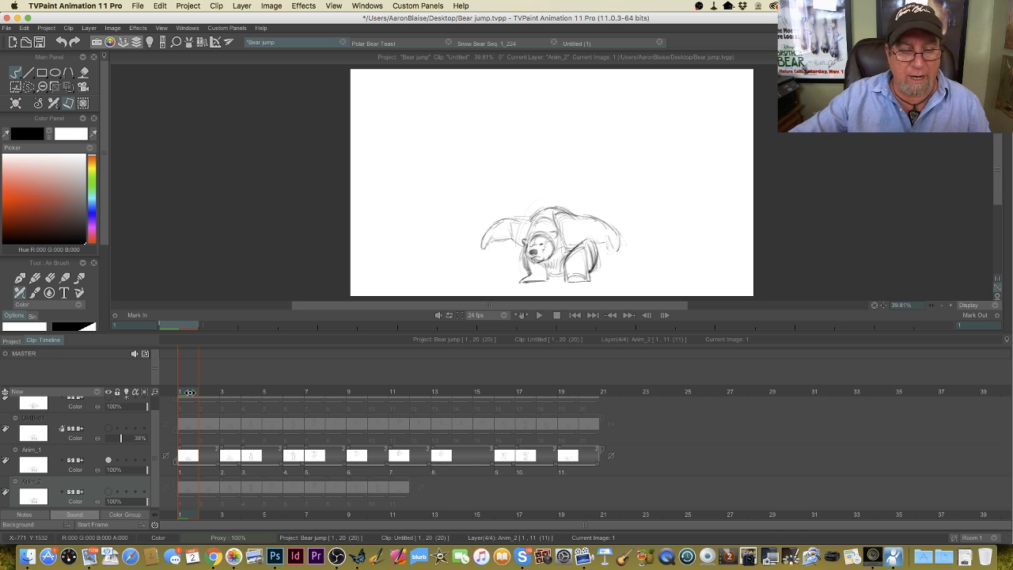
{"action": "left_click_drag", "start_coordinate": [190, 392], "coordinate": [225, 387]}
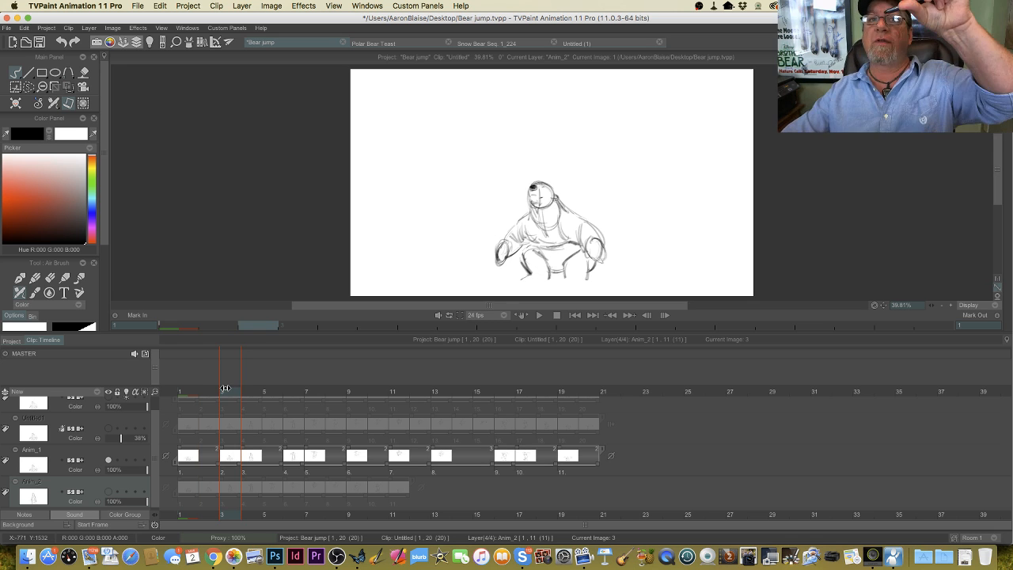
{"action": "left_click_drag", "start_coordinate": [225, 388], "coordinate": [249, 385]}
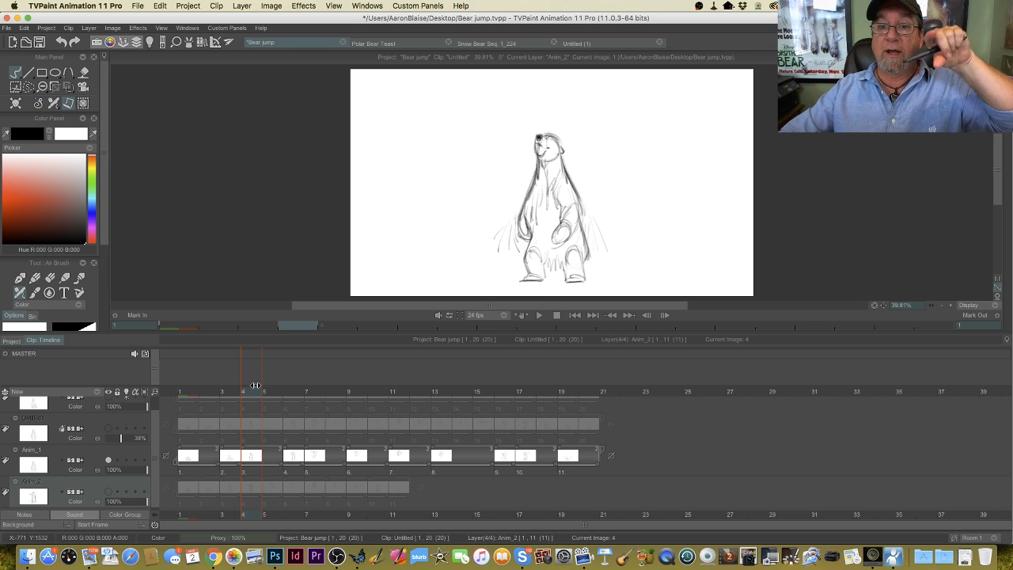
{"action": "left_click_drag", "start_coordinate": [254, 385], "coordinate": [287, 383]}
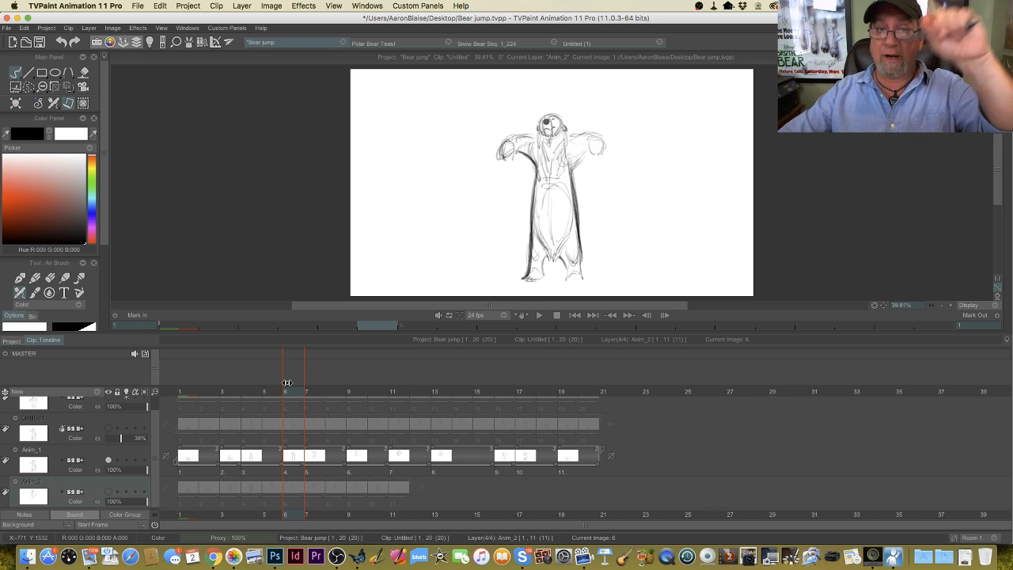
{"action": "left_click_drag", "start_coordinate": [287, 384], "coordinate": [353, 375]}
{"action": "mouse_move", "coordinate": [359, 374]}
{"action": "left_mouse_down"}
{"action": "mouse_move", "coordinate": [457, 388]}
{"action": "mouse_move", "coordinate": [339, 393]}
{"action": "mouse_move", "coordinate": [460, 393]}
{"action": "left_mouse_up"}
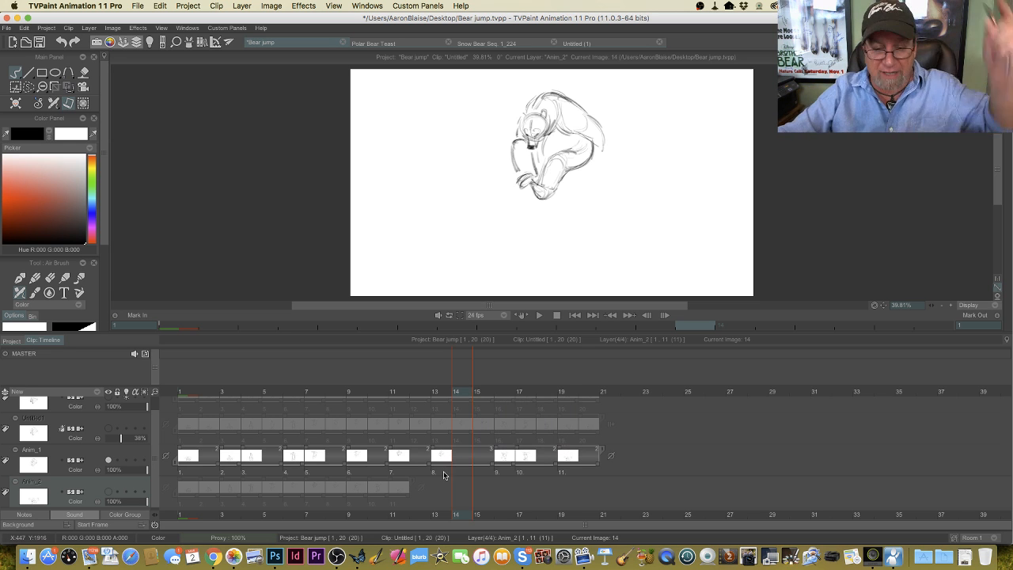
{"action": "left_click", "coordinate": [476, 391]}
{"action": "left_click", "coordinate": [504, 391]}
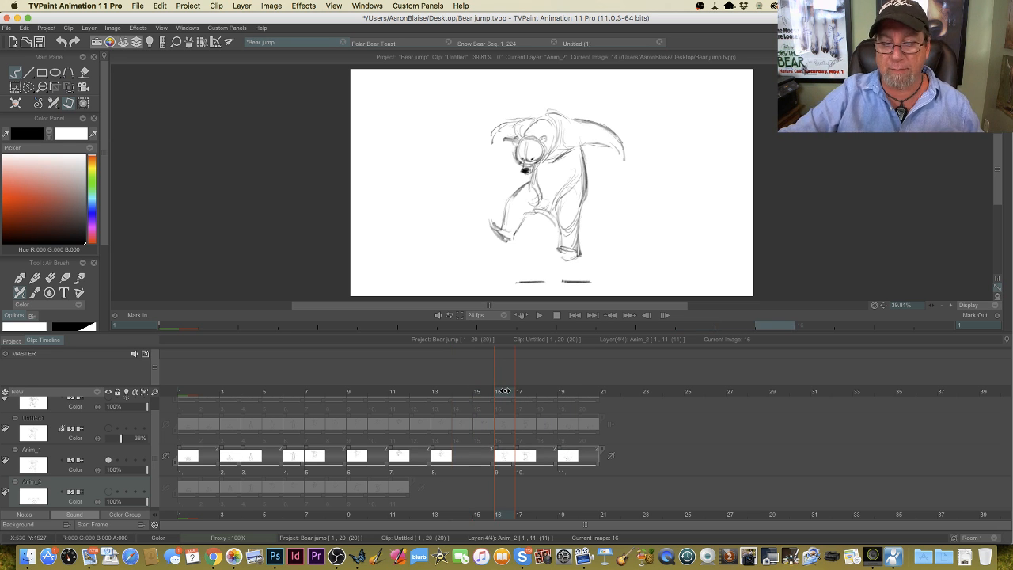
{"action": "left_click_drag", "start_coordinate": [504, 391], "coordinate": [589, 394]}
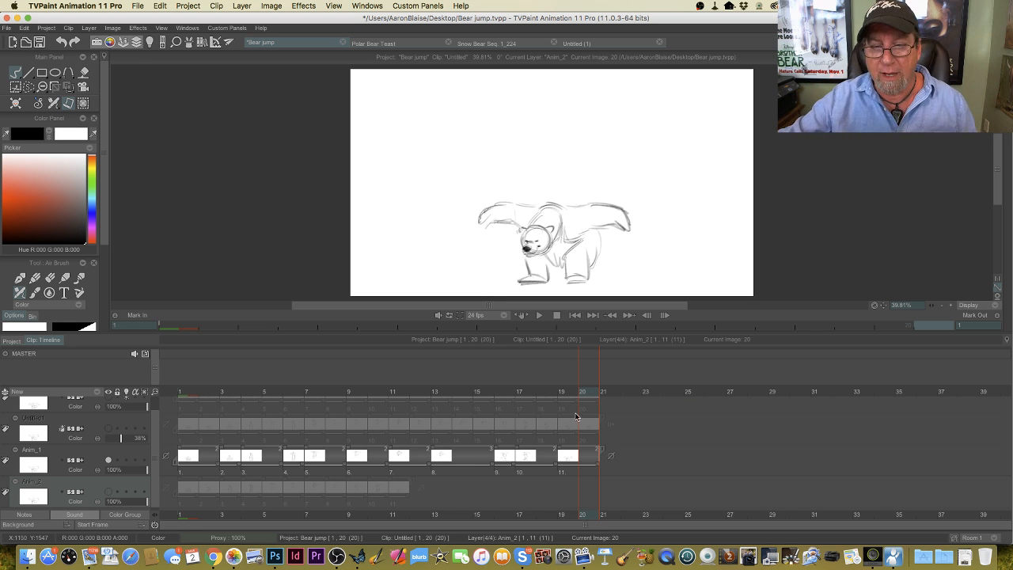
Step: Collapse the timeline and play the timed Anim_1 jump repeatedly to review its timing, stopping between playbacks
{"action": "key", "text": "Tab"}
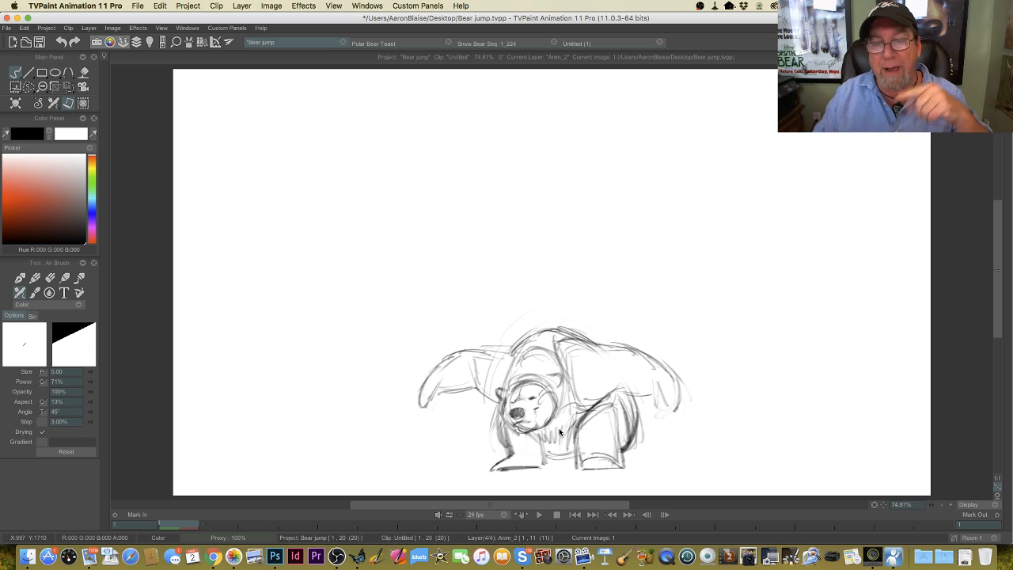
{"action": "left_click", "coordinate": [541, 515]}
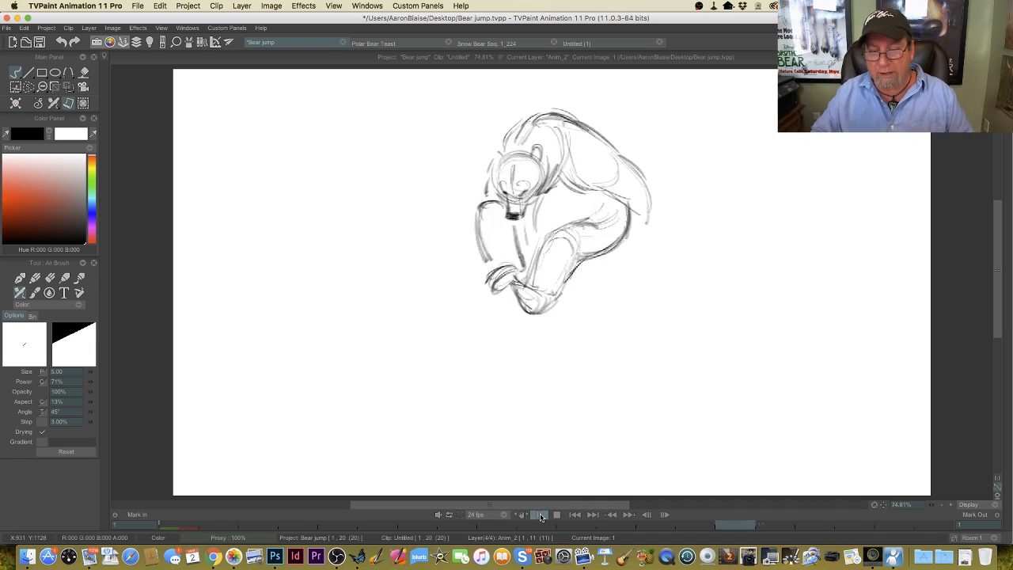
{"action": "left_click", "coordinate": [555, 516]}
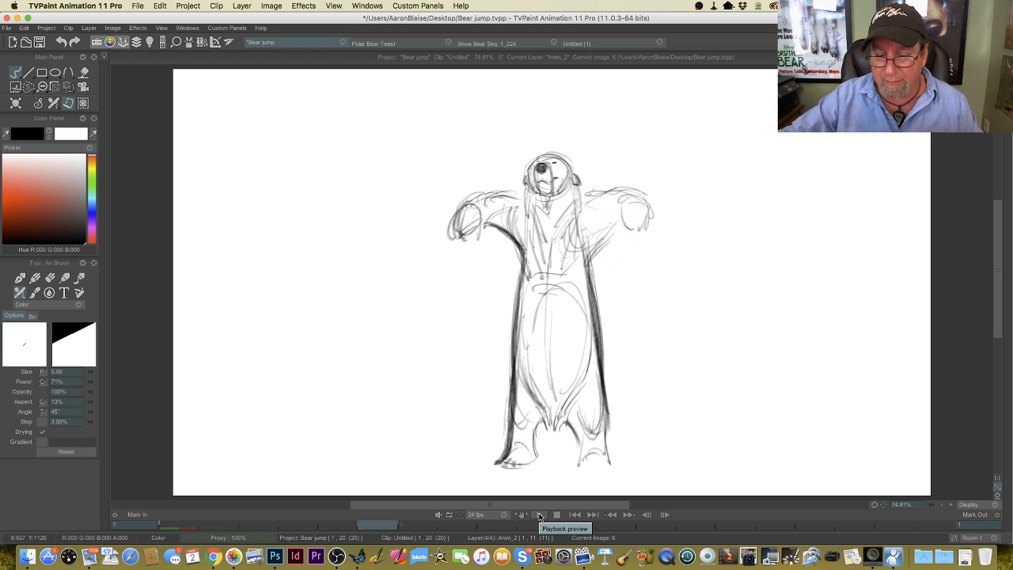
{"action": "left_click", "coordinate": [540, 516]}
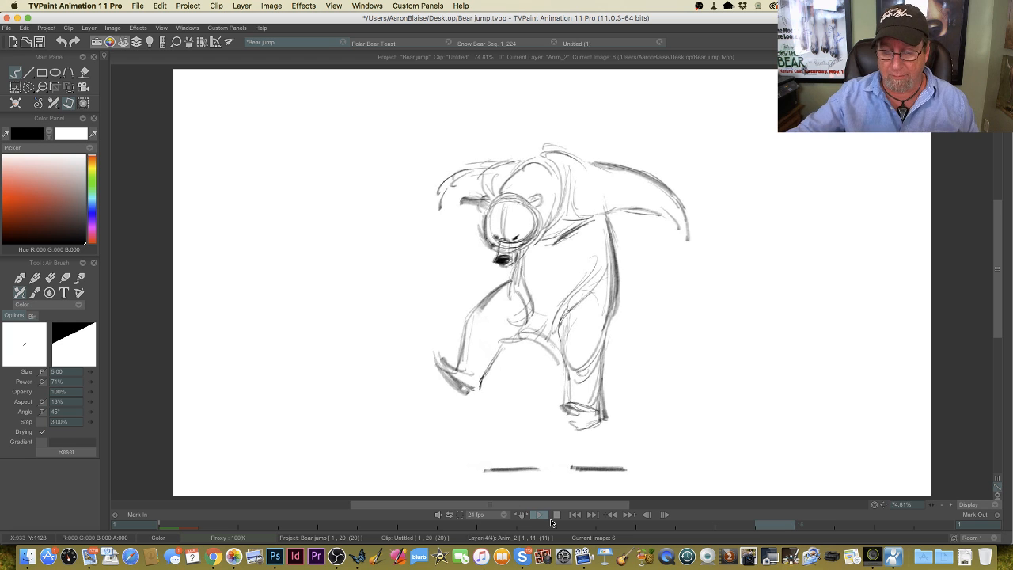
{"action": "left_click", "coordinate": [541, 515]}
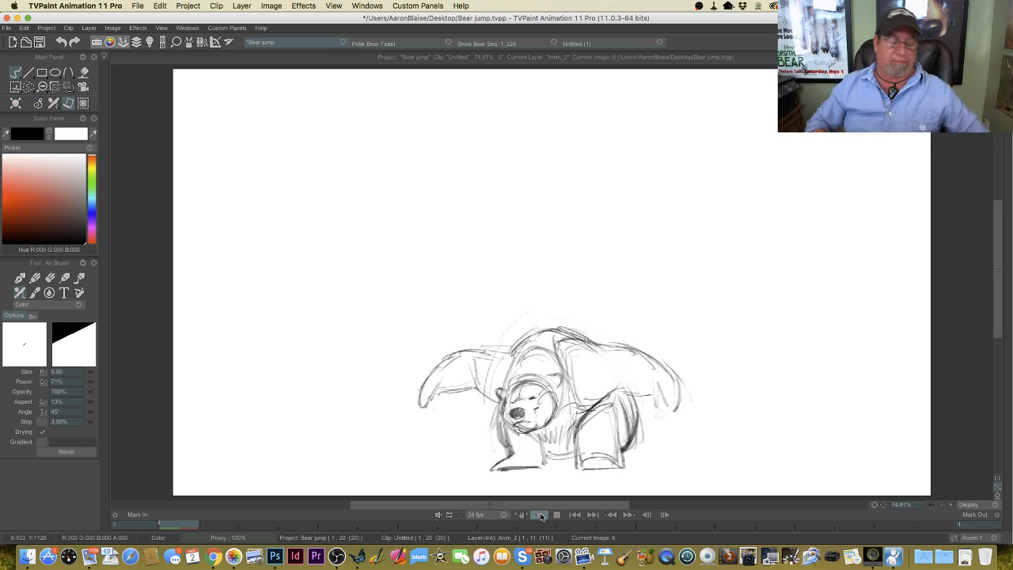
{"action": "left_click", "coordinate": [543, 515]}
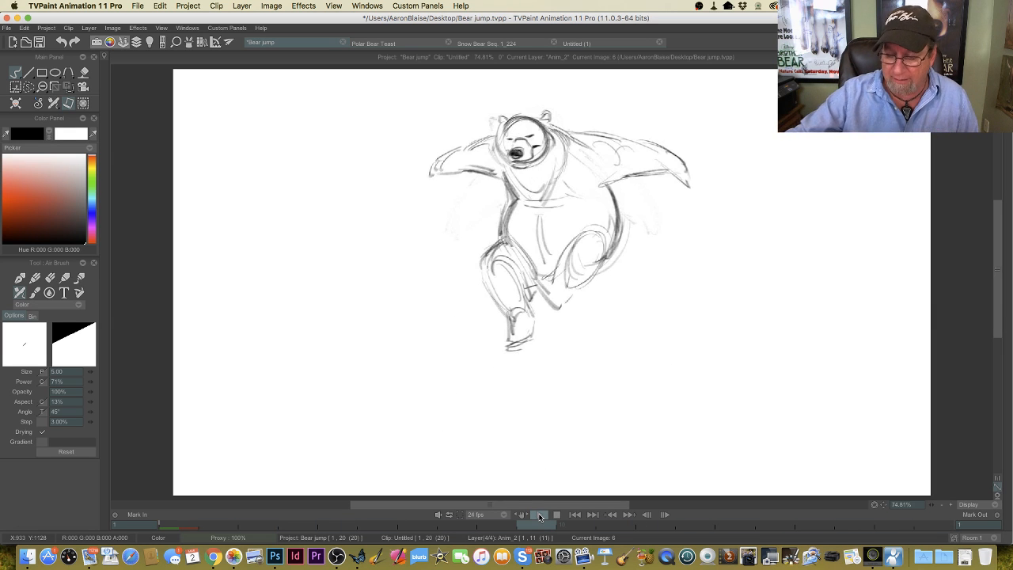
{"action": "left_click", "coordinate": [541, 516]}
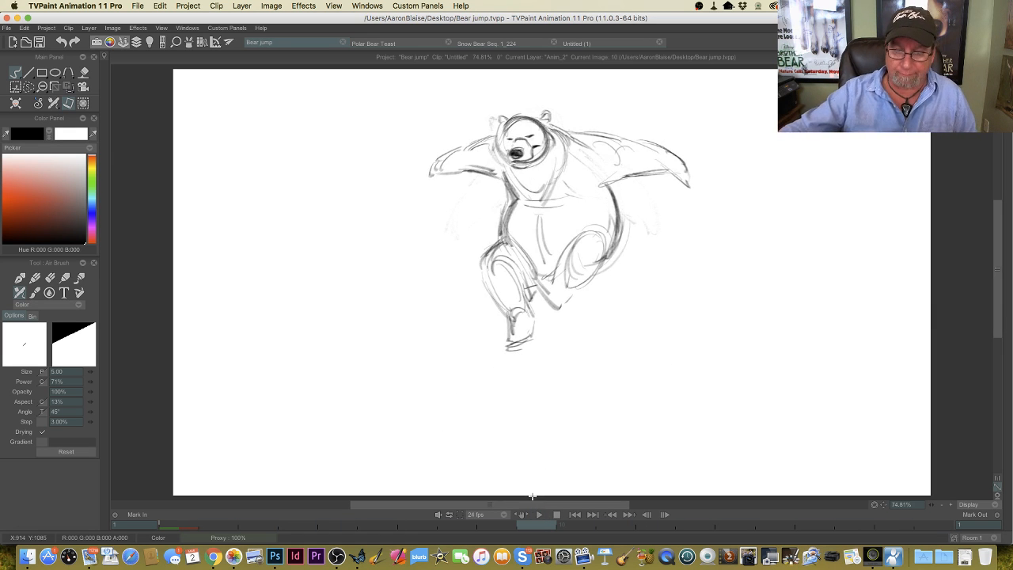
Step: Reopen the timeline and scrub the Anim_1 keys between frame 10 and frame 2 to review the timed poses
{"action": "key", "text": "Tab"}
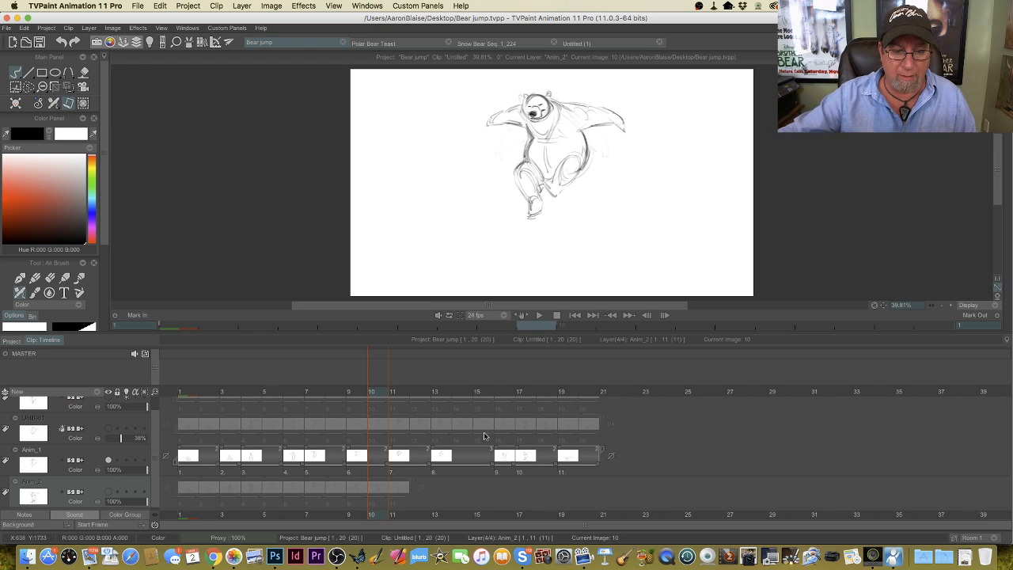
{"action": "left_click_drag", "start_coordinate": [383, 393], "coordinate": [202, 404]}
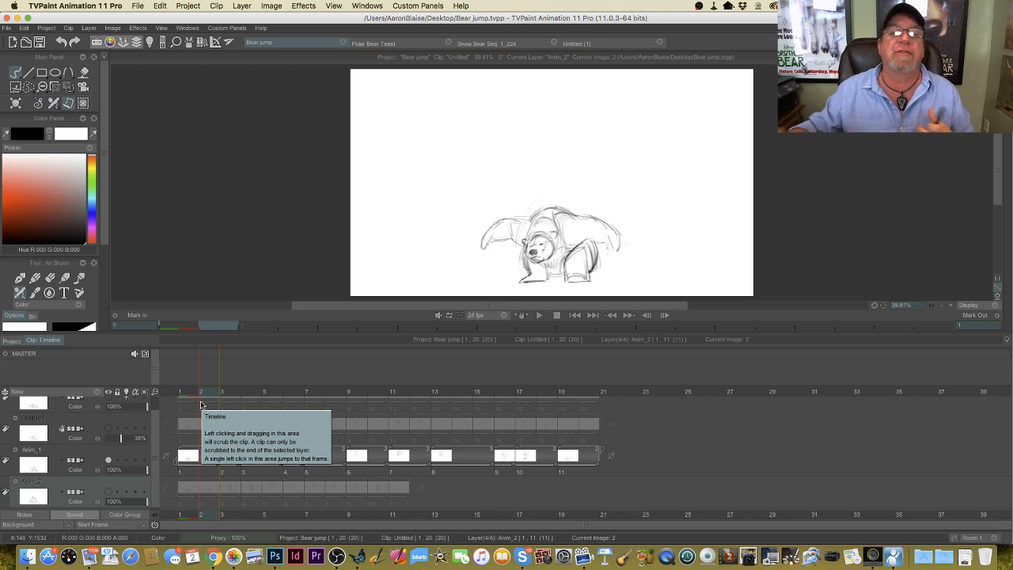
{"action": "mouse_move", "coordinate": [209, 394]}
{"action": "left_mouse_down"}
{"action": "mouse_move", "coordinate": [189, 395]}
{"action": "mouse_move", "coordinate": [425, 391]}
{"action": "mouse_move", "coordinate": [568, 403]}
{"action": "mouse_move", "coordinate": [216, 413]}
{"action": "mouse_move", "coordinate": [457, 414]}
{"action": "mouse_move", "coordinate": [193, 414]}
{"action": "mouse_move", "coordinate": [430, 409]}
{"action": "mouse_move", "coordinate": [543, 419]}
{"action": "mouse_move", "coordinate": [229, 425]}
{"action": "mouse_move", "coordinate": [398, 423]}
{"action": "left_mouse_up"}
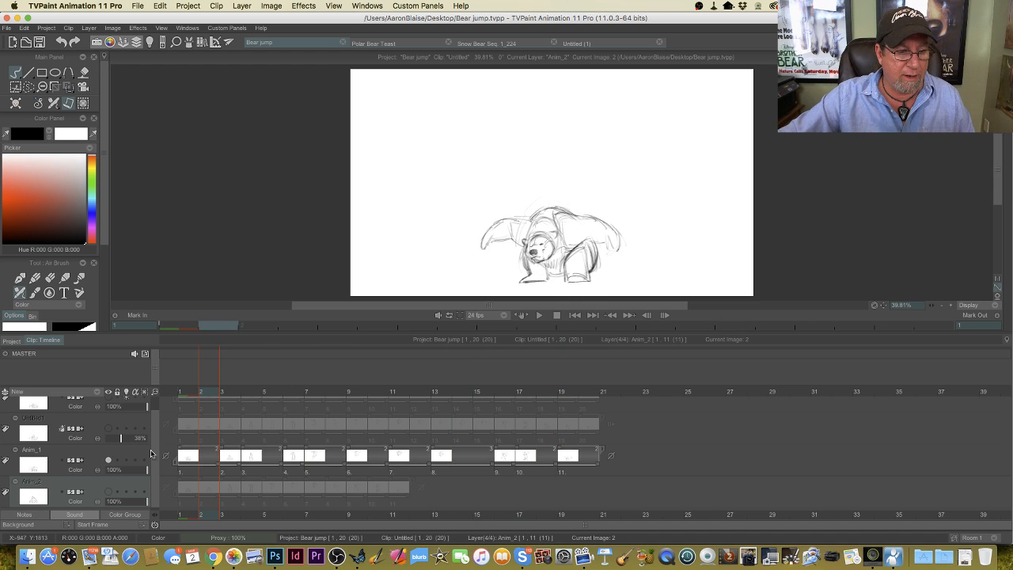
Step: Hide the Anim_1 layer and display the Untitled1 layer with its drawing on every frame
{"action": "left_click", "coordinate": [109, 459]}
{"action": "left_click", "coordinate": [108, 428]}
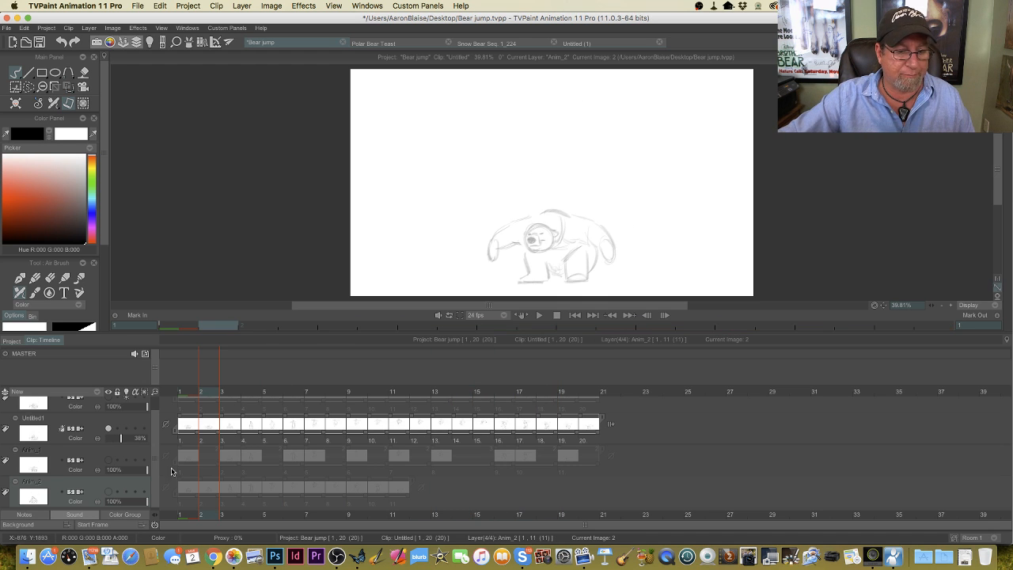
{"action": "scroll", "coordinate": [211, 391], "scroll_direction": "up", "scroll_amount": 2}
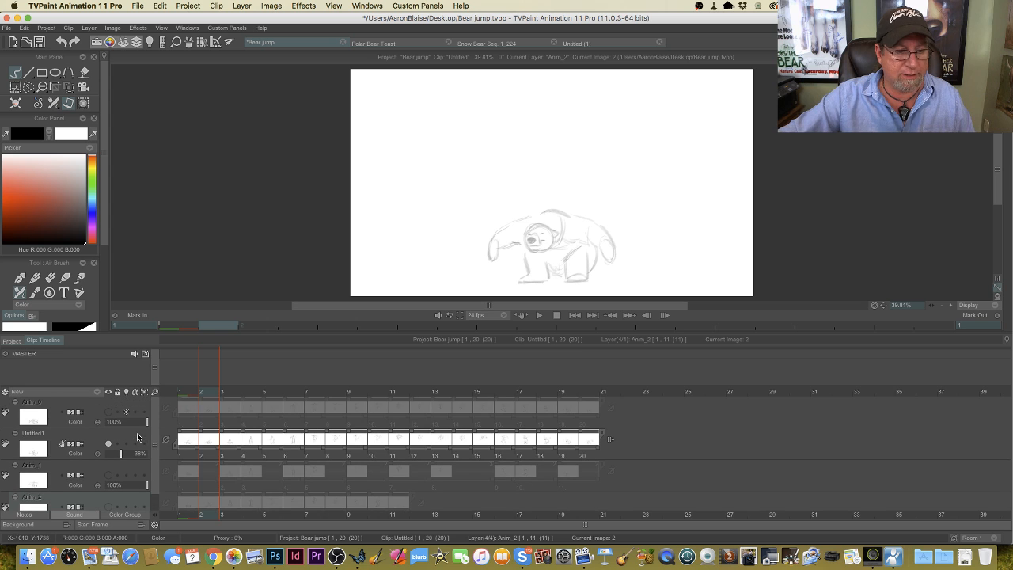
Step: Set the Untitled1 layer's density to 100% and make it the current layer
{"action": "scroll", "coordinate": [210, 391], "scroll_direction": "down", "scroll_amount": 2}
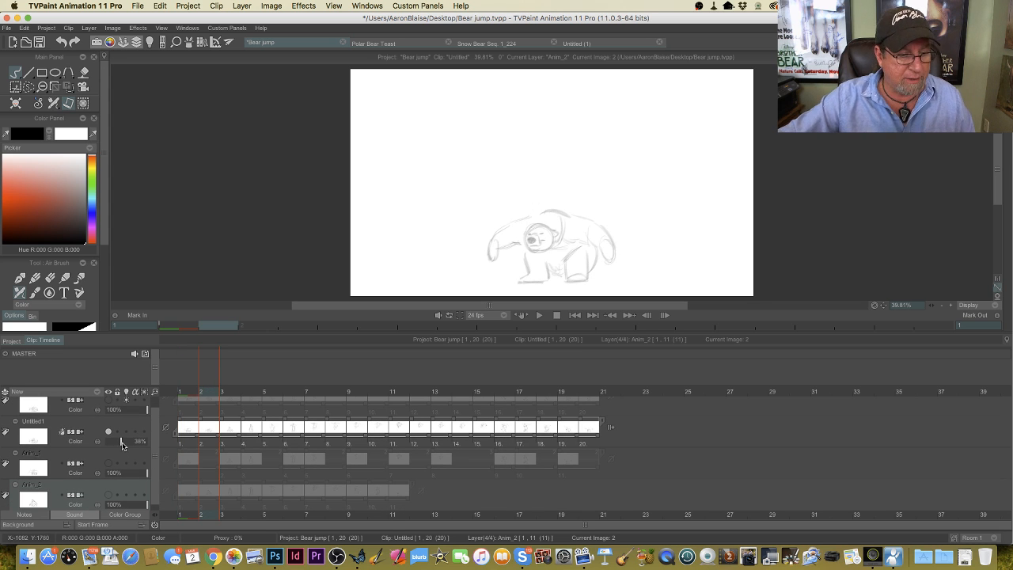
{"action": "left_click_drag", "start_coordinate": [123, 441], "coordinate": [148, 445]}
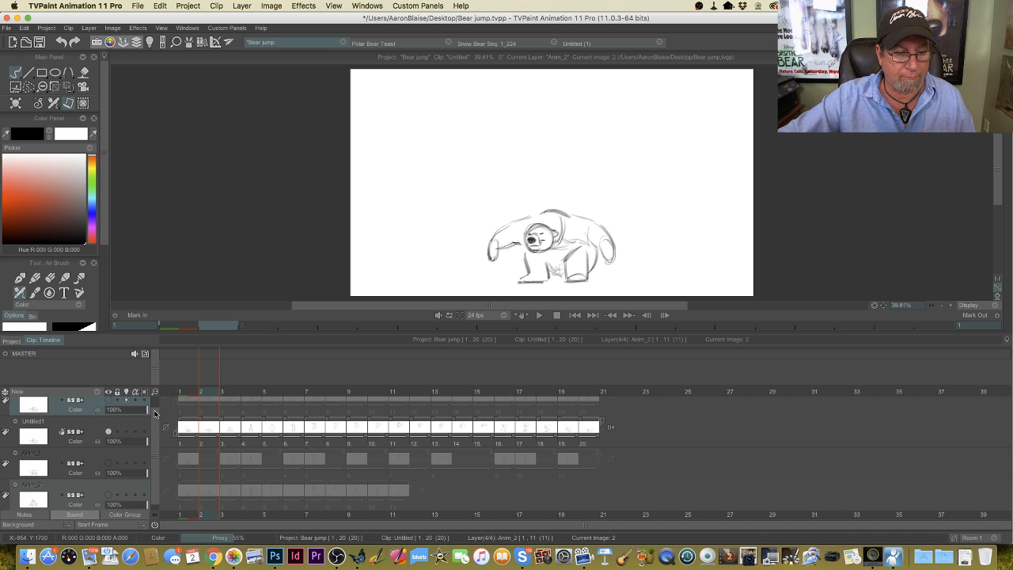
{"action": "left_click_drag", "start_coordinate": [155, 422], "coordinate": [156, 402]}
{"action": "left_click", "coordinate": [132, 436]}
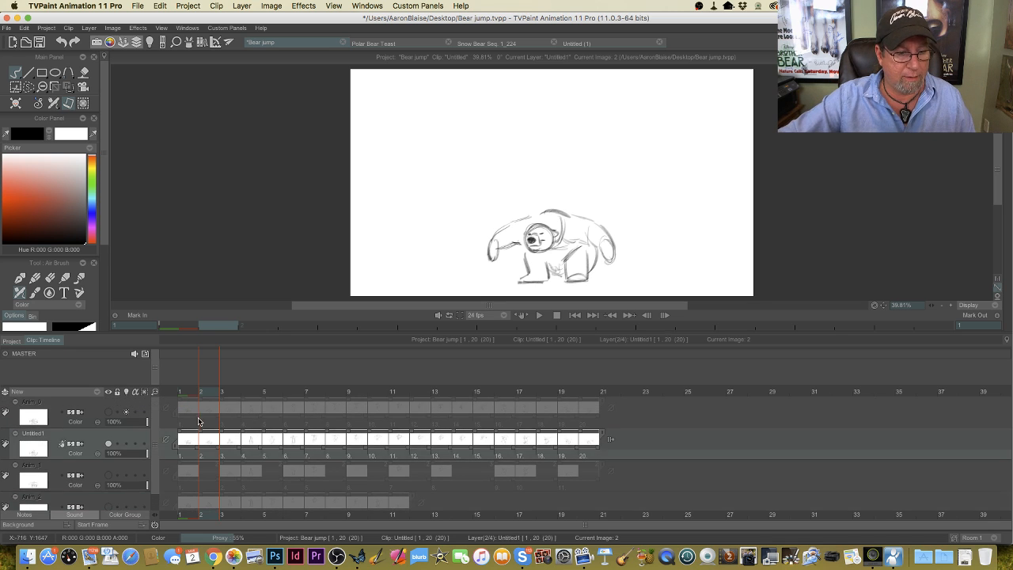
Step: Scrub the Untitled1 layer to frame 15 and darken the outlines of the bear's faint lower leg and foot there
{"action": "left_click", "coordinate": [235, 393]}
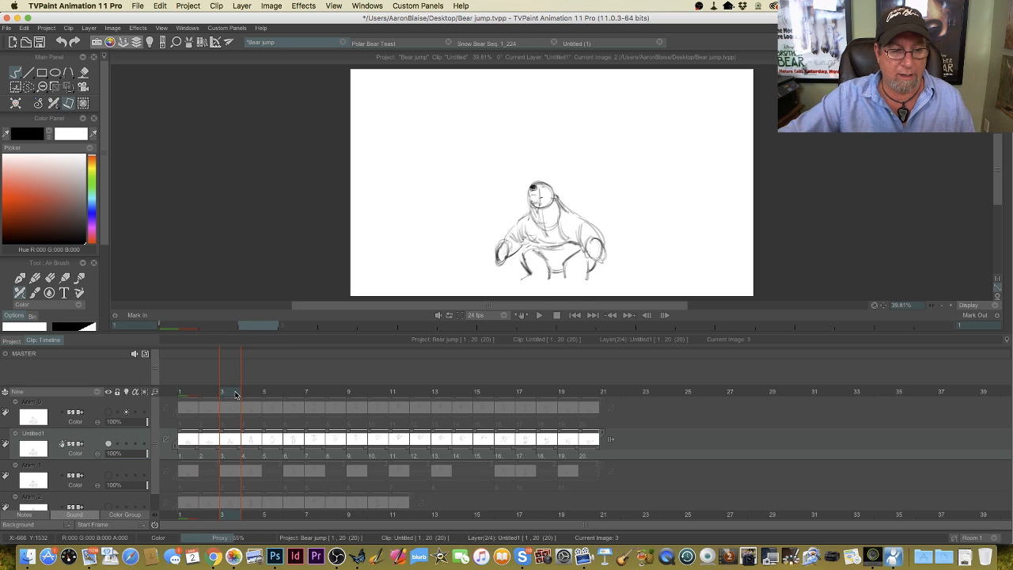
{"action": "mouse_move", "coordinate": [235, 394]}
{"action": "left_mouse_down"}
{"action": "mouse_move", "coordinate": [410, 409]}
{"action": "mouse_move", "coordinate": [455, 439]}
{"action": "mouse_move", "coordinate": [528, 428]}
{"action": "mouse_move", "coordinate": [472, 427]}
{"action": "mouse_move", "coordinate": [484, 426]}
{"action": "left_mouse_up"}
{"action": "key", "text": "Tab"}
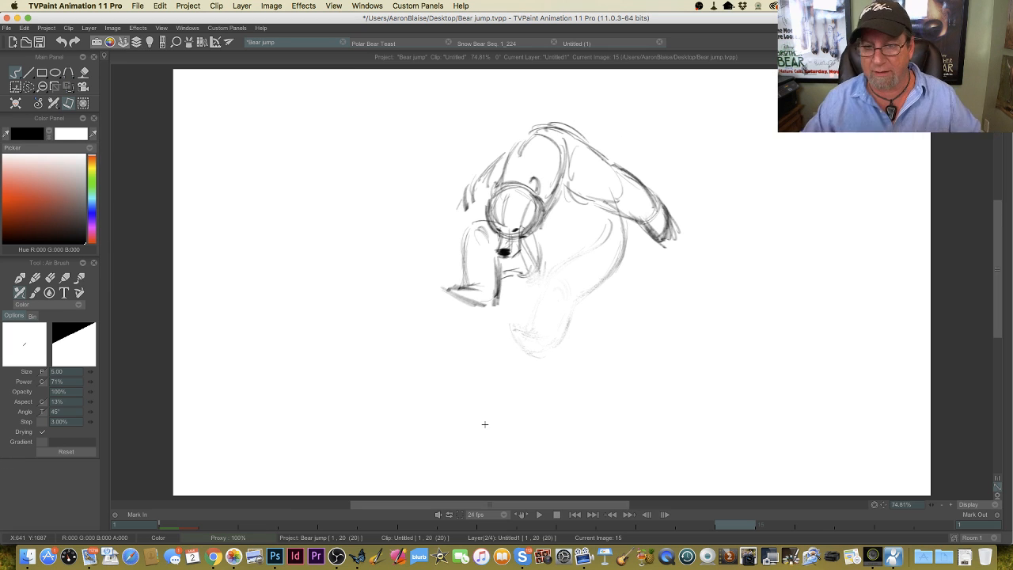
{"action": "left_click_drag", "start_coordinate": [624, 237], "coordinate": [580, 301]}
{"action": "left_click_drag", "start_coordinate": [618, 257], "coordinate": [552, 348]}
{"action": "mouse_move", "coordinate": [610, 220]}
{"action": "left_mouse_down"}
{"action": "mouse_move", "coordinate": [549, 268]}
{"action": "mouse_move", "coordinate": [558, 270]}
{"action": "mouse_move", "coordinate": [532, 255]}
{"action": "mouse_move", "coordinate": [567, 290]}
{"action": "mouse_move", "coordinate": [563, 302]}
{"action": "mouse_move", "coordinate": [551, 293]}
{"action": "mouse_move", "coordinate": [525, 334]}
{"action": "mouse_move", "coordinate": [510, 325]}
{"action": "mouse_move", "coordinate": [552, 344]}
{"action": "mouse_move", "coordinate": [540, 352]}
{"action": "mouse_move", "coordinate": [512, 331]}
{"action": "mouse_move", "coordinate": [543, 362]}
{"action": "left_mouse_up"}
{"action": "mouse_move", "coordinate": [625, 228]}
{"action": "left_mouse_down"}
{"action": "mouse_move", "coordinate": [561, 339]}
{"action": "mouse_move", "coordinate": [548, 284]}
{"action": "mouse_move", "coordinate": [528, 325]}
{"action": "left_mouse_up"}
Step: Flip repeatedly between frames 14 and 15 of the Untitled1 layer to check the leg's movement
{"action": "key", "text": "Left"}
{"action": "key", "text": "Right"}
{"action": "key", "text": "Left"}
{"action": "key", "text": "Right"}
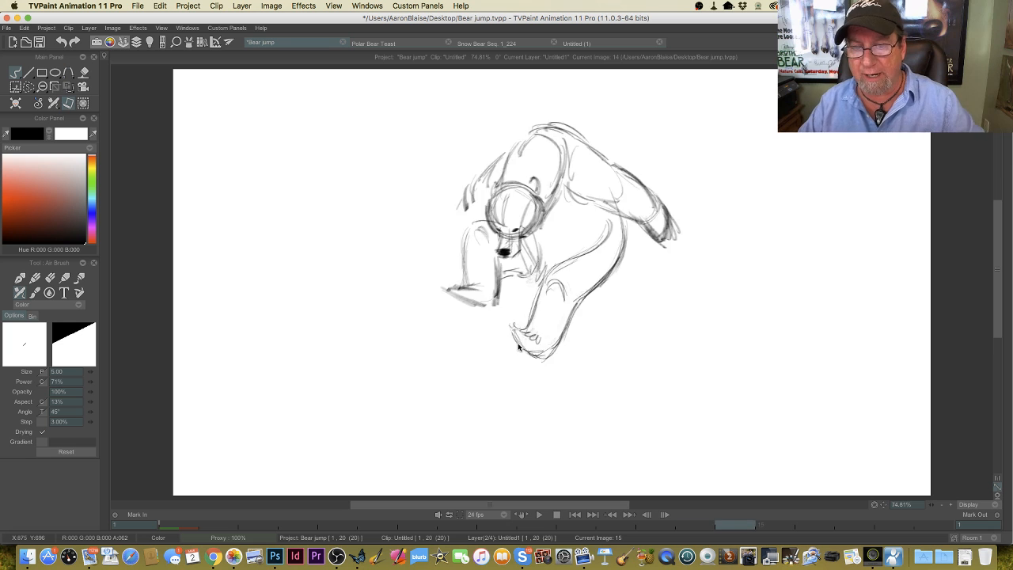
{"action": "key", "text": "Left"}
{"action": "key", "text": "Right"}
{"action": "key", "text": "Left"}
{"action": "key", "text": "Right"}
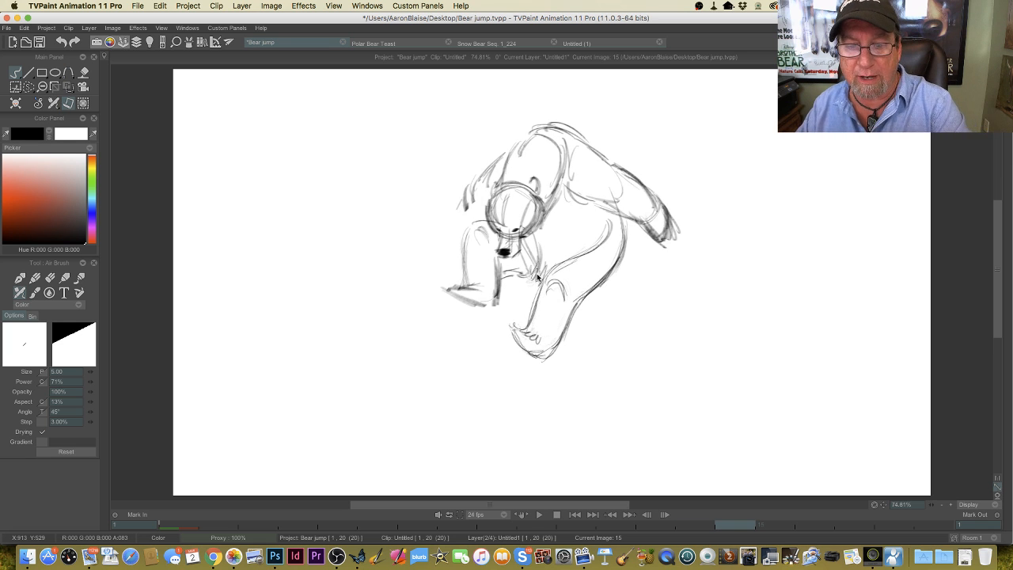
{"action": "key", "text": "Left"}
{"action": "key", "text": "Right"}
Step: Scrub the Untitled1 layer back to frame 8, play the rough jump with the timeline collapsed, and stop playback
{"action": "key", "text": "Tab"}
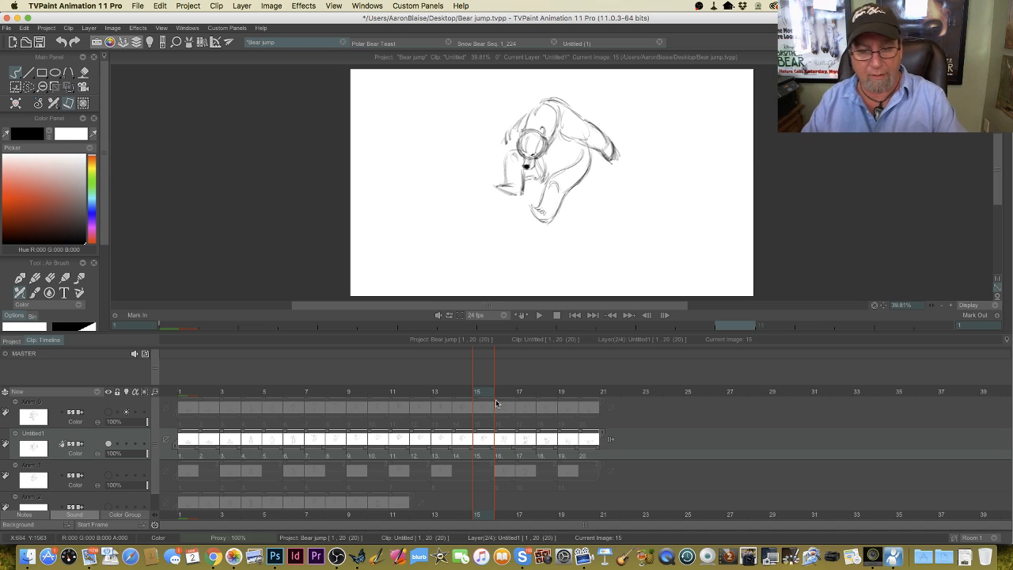
{"action": "mouse_move", "coordinate": [483, 393]}
{"action": "left_mouse_down"}
{"action": "mouse_move", "coordinate": [210, 414]}
{"action": "mouse_move", "coordinate": [544, 415]}
{"action": "mouse_move", "coordinate": [554, 417]}
{"action": "mouse_move", "coordinate": [230, 426]}
{"action": "mouse_move", "coordinate": [593, 436]}
{"action": "mouse_move", "coordinate": [198, 436]}
{"action": "mouse_move", "coordinate": [583, 438]}
{"action": "mouse_move", "coordinate": [245, 440]}
{"action": "mouse_move", "coordinate": [335, 445]}
{"action": "left_mouse_up"}
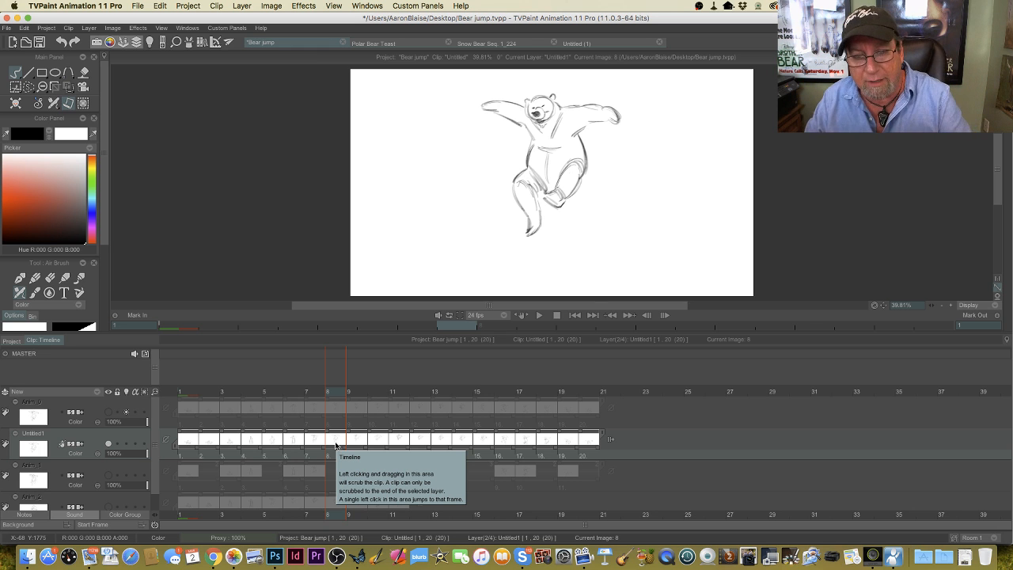
{"action": "key", "text": "Tab"}
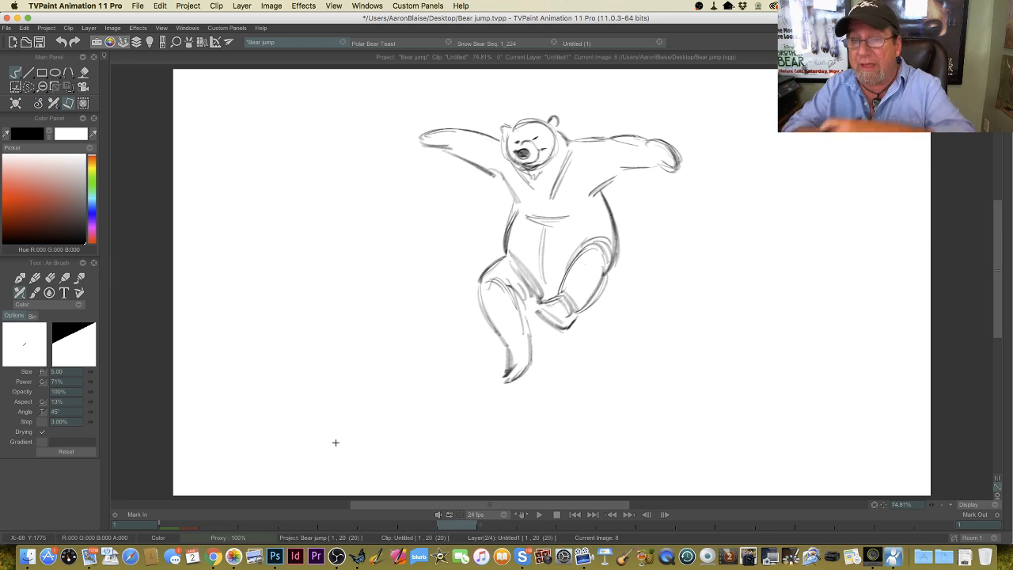
{"action": "left_click", "coordinate": [538, 515]}
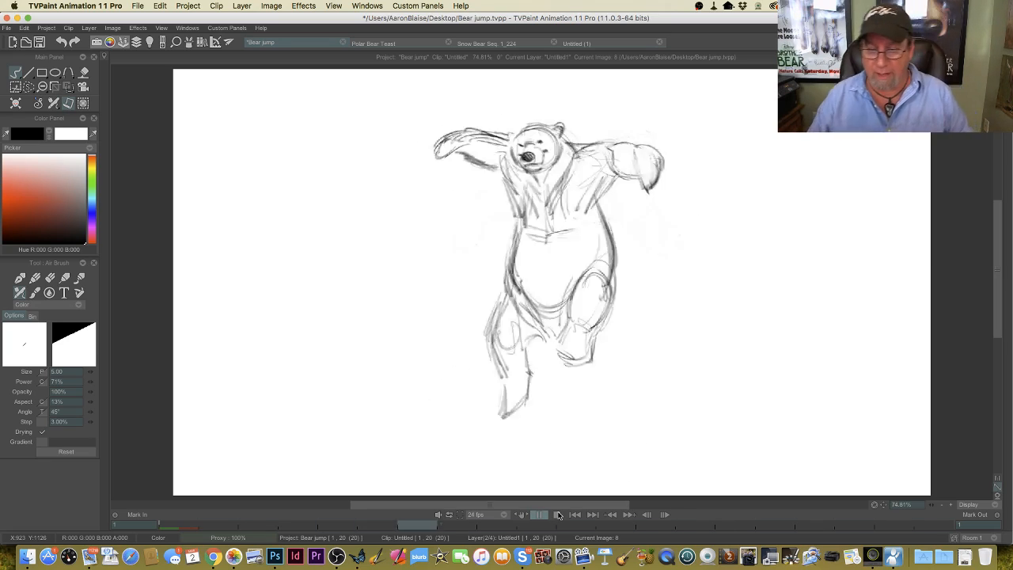
{"action": "left_click", "coordinate": [556, 515]}
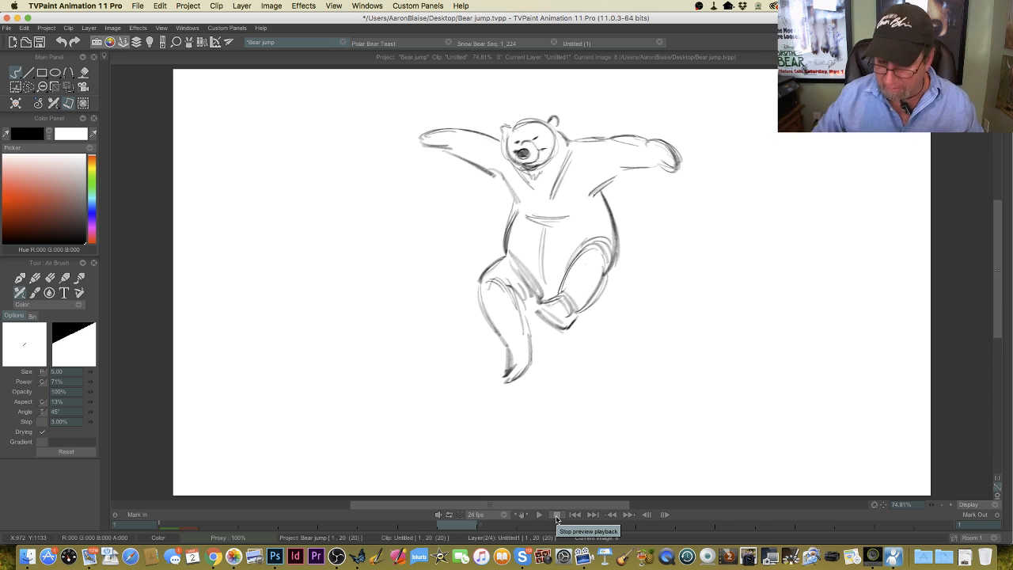
Step: Paste a copy of the frame 1 drawing at frame 21 of the Untitled1 layer
{"action": "key", "text": "Escape"}
{"action": "left_click_drag", "start_coordinate": [334, 391], "coordinate": [183, 429]}
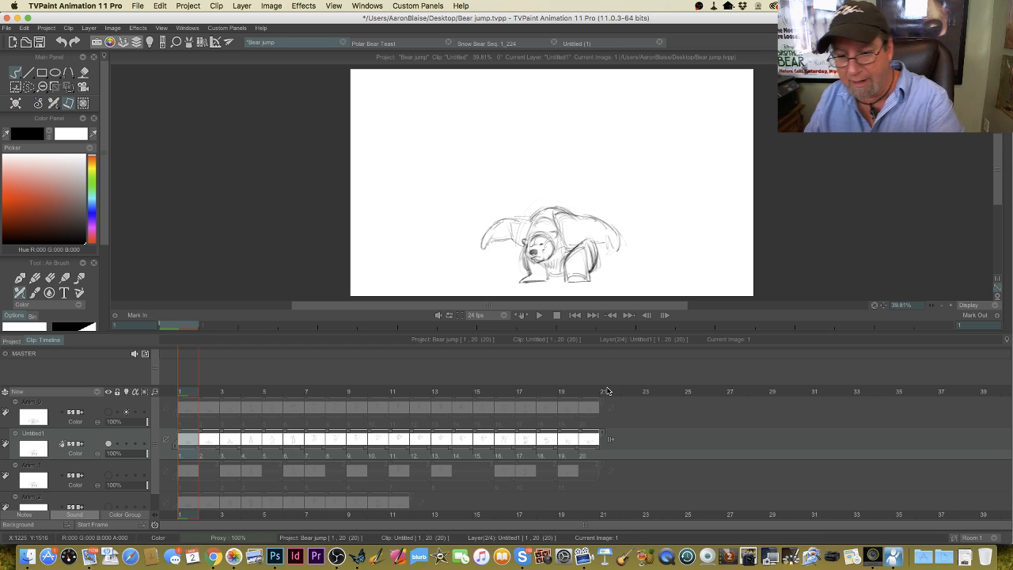
{"action": "left_click", "coordinate": [603, 395]}
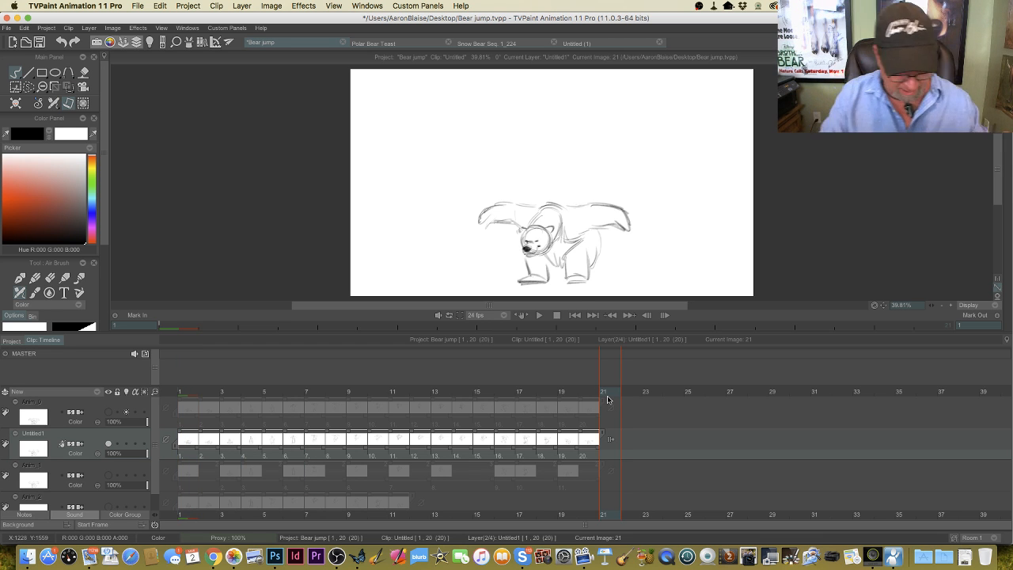
{"action": "key", "text": "super+v"}
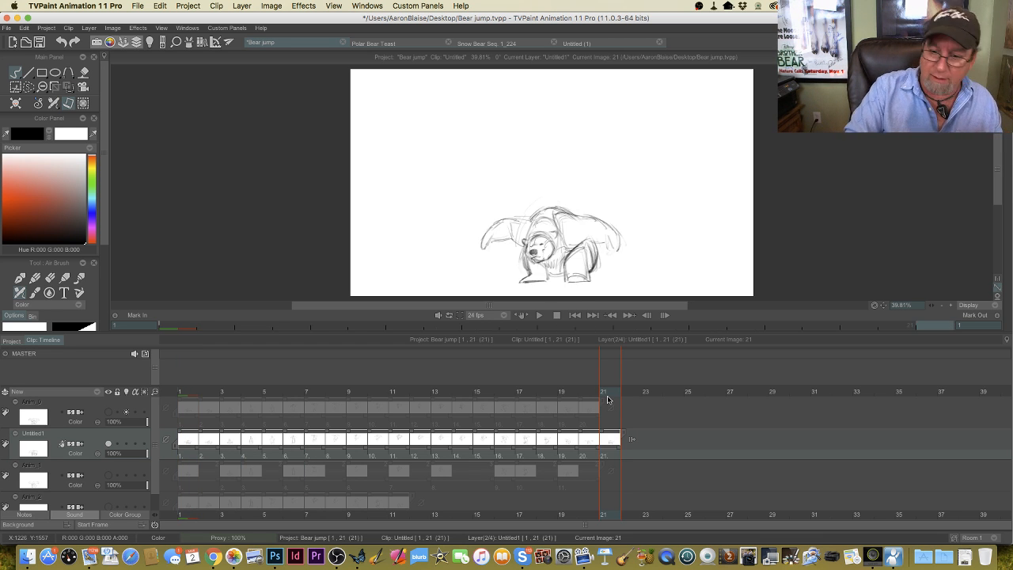
Step: Scrub the Untitled1 layer between frame 21 and the early jump poses, and delete the duplicate drawing at frame 21
{"action": "left_click_drag", "start_coordinate": [604, 393], "coordinate": [282, 427]}
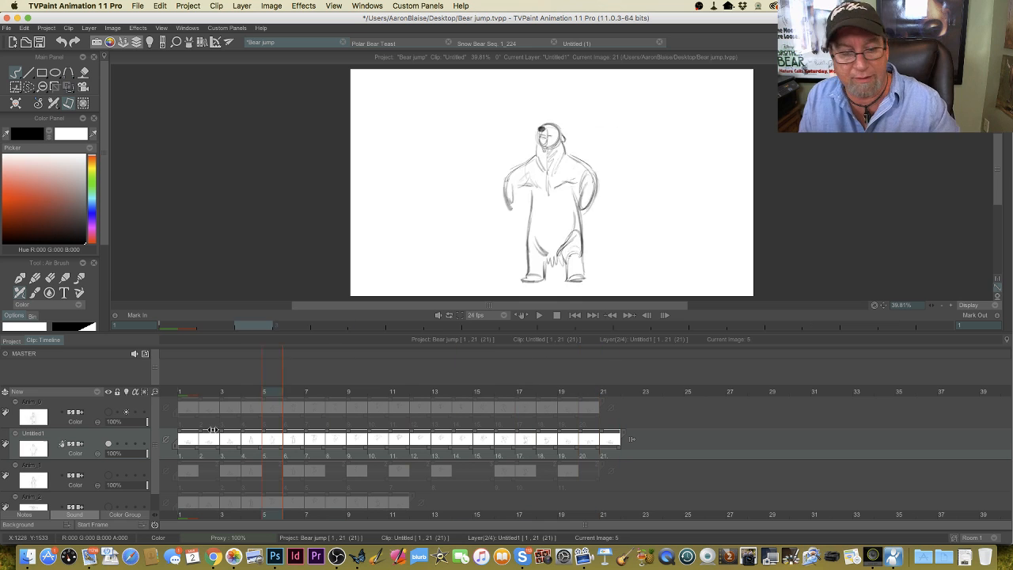
{"action": "left_click_drag", "start_coordinate": [212, 429], "coordinate": [342, 426]}
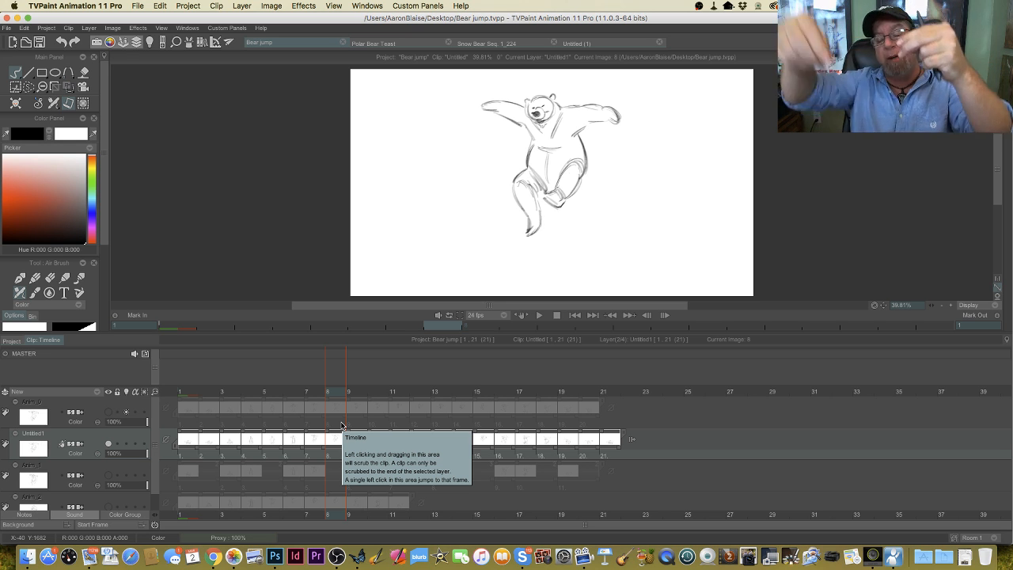
{"action": "left_click", "coordinate": [607, 391]}
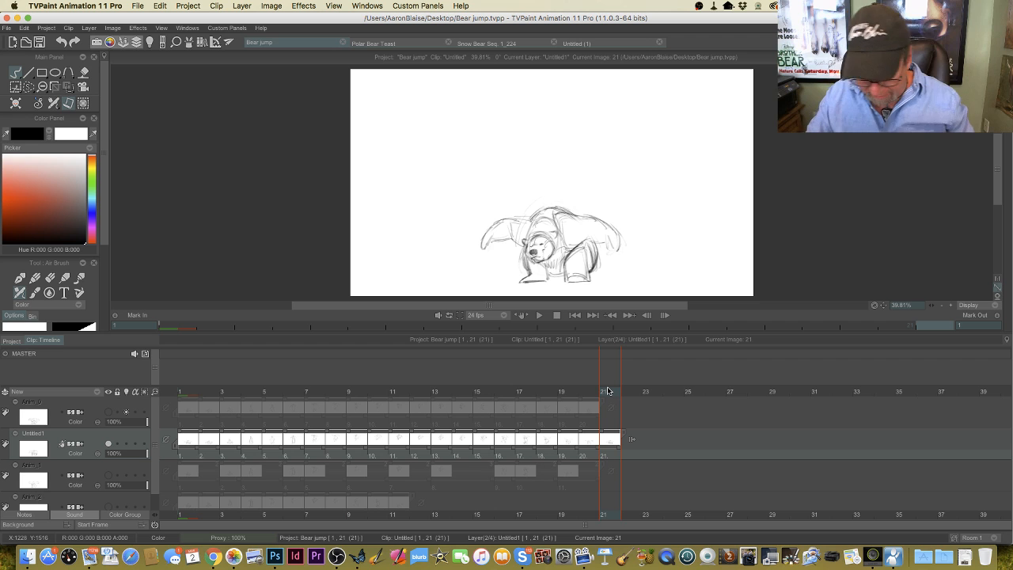
{"action": "key", "text": "Delete"}
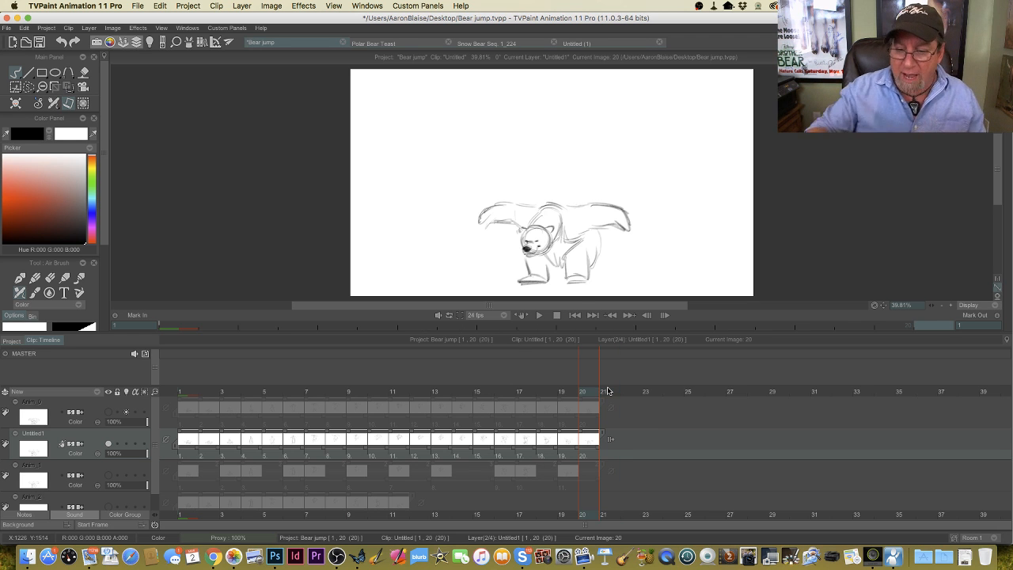
Step: Play the 20-frame Untitled1 loop, collapse the timeline, and replay it in the larger view
{"action": "left_click", "coordinate": [539, 315]}
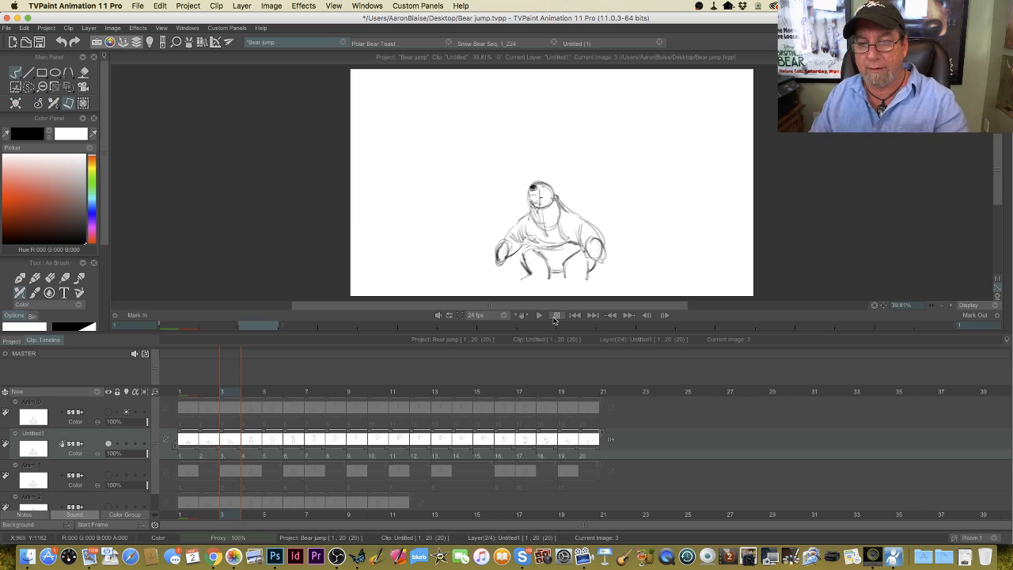
{"action": "key", "text": "Tab"}
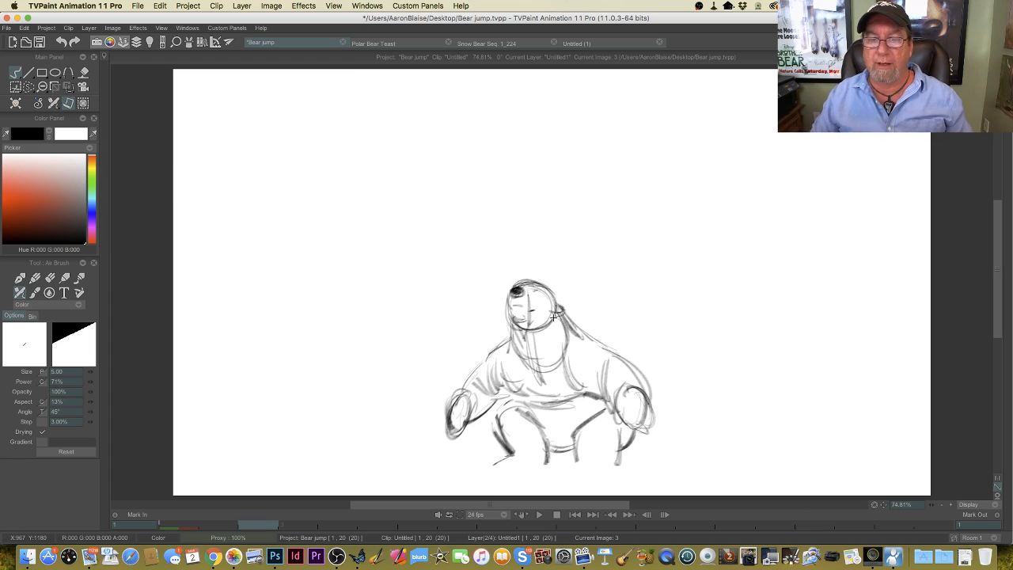
{"action": "left_click", "coordinate": [537, 515]}
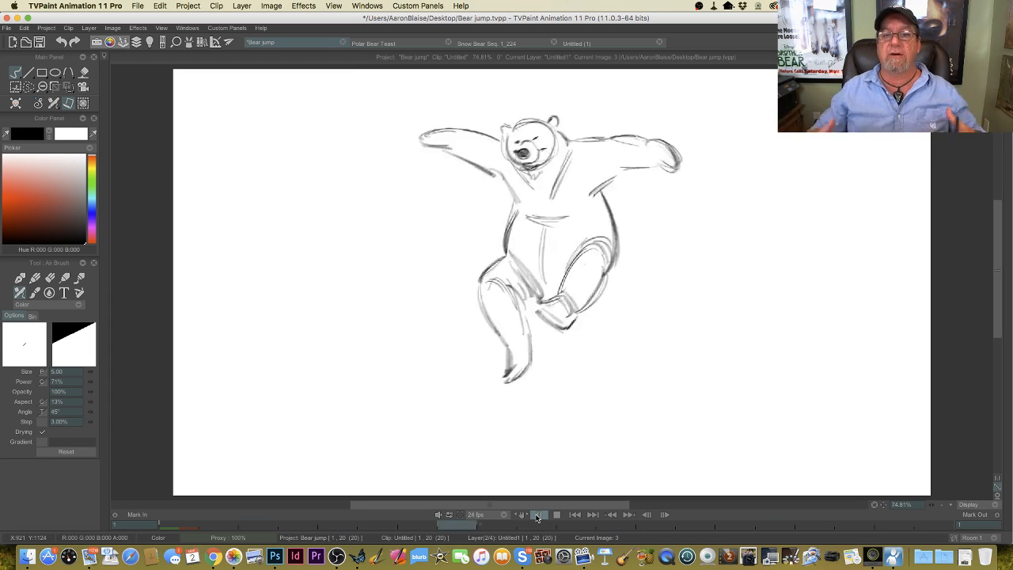
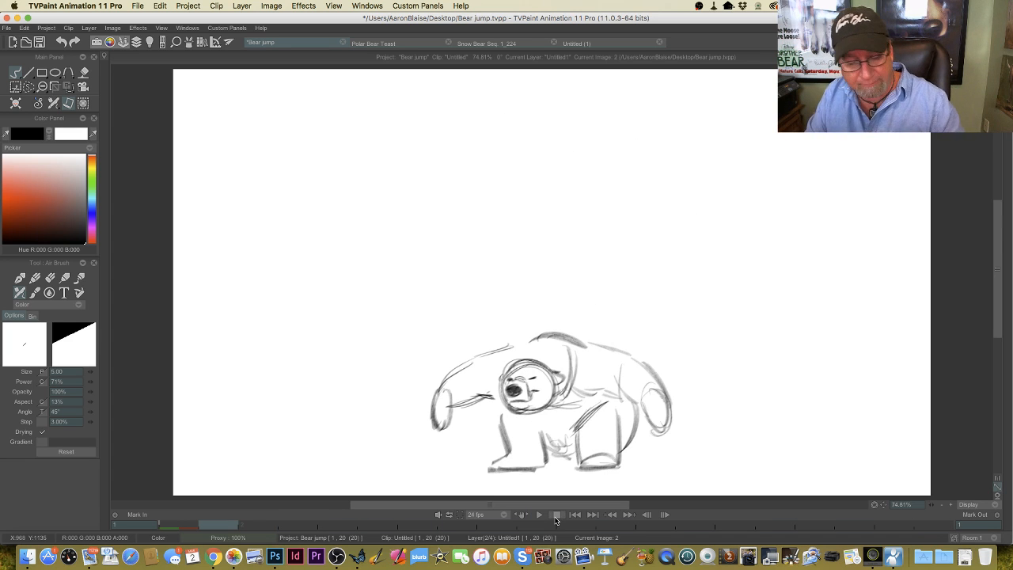
Step: Lower the Untitled1 layer's density to 31% and display the Anim_0 layer at frame 1
{"action": "key", "text": "Tab"}
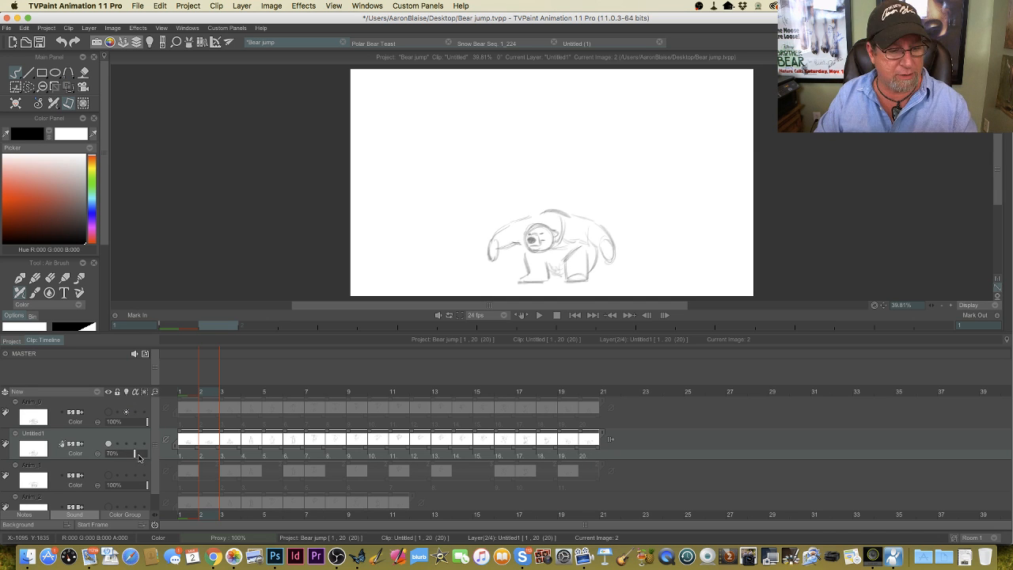
{"action": "mouse_move", "coordinate": [124, 458]}
{"action": "left_mouse_down"}
{"action": "mouse_move", "coordinate": [111, 456]}
{"action": "mouse_move", "coordinate": [143, 462]}
{"action": "mouse_move", "coordinate": [106, 457]}
{"action": "mouse_move", "coordinate": [136, 458]}
{"action": "mouse_move", "coordinate": [116, 458]}
{"action": "left_mouse_up"}
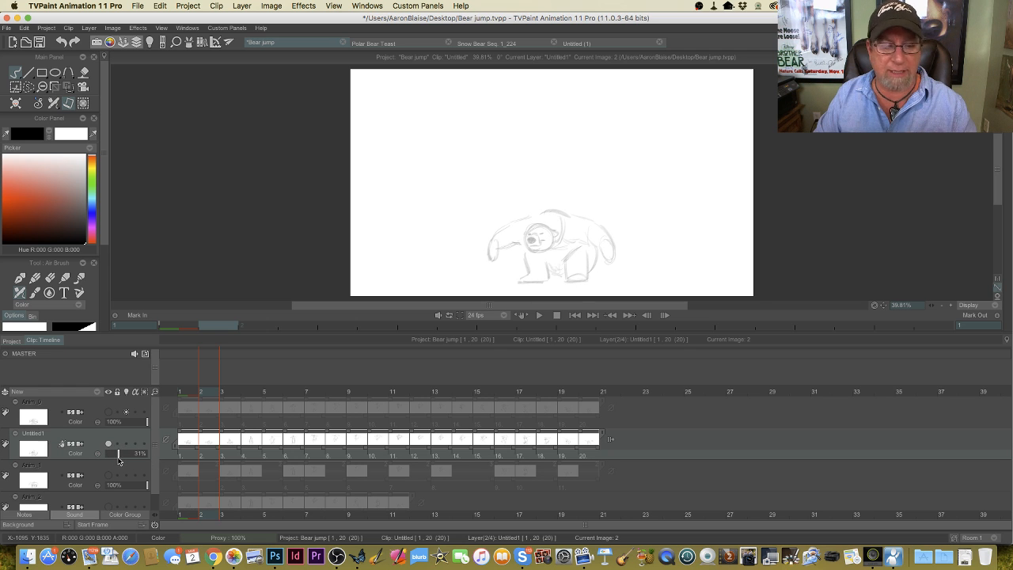
{"action": "left_click", "coordinate": [190, 393]}
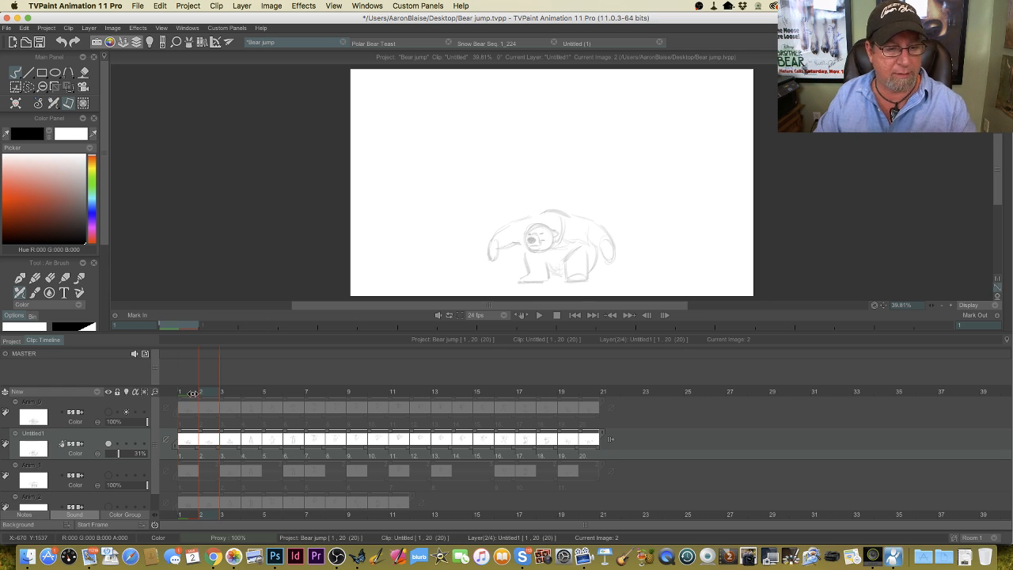
{"action": "left_click", "coordinate": [94, 406]}
{"action": "left_click", "coordinate": [108, 411]}
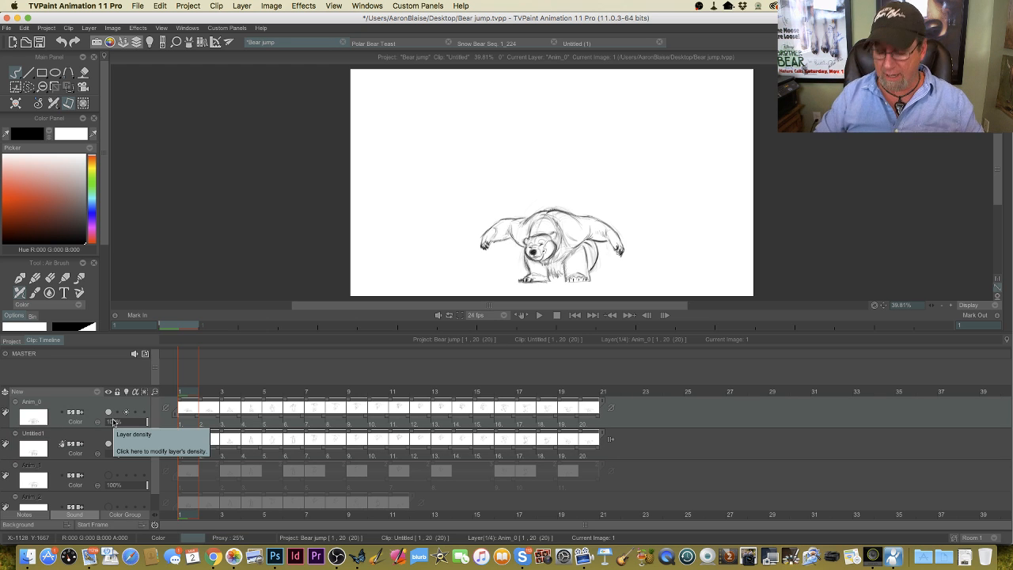
Step: Toggle the Anim_0 layer's visibility at frame 1 to compare the refined drawing with the rough underneath
{"action": "key", "text": "Tab"}
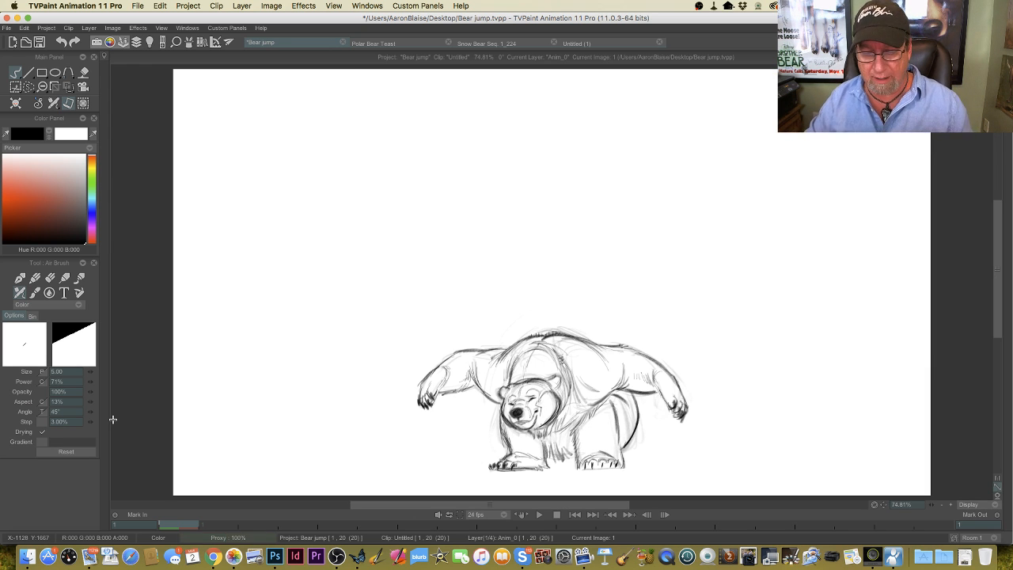
{"action": "key", "text": "Tab"}
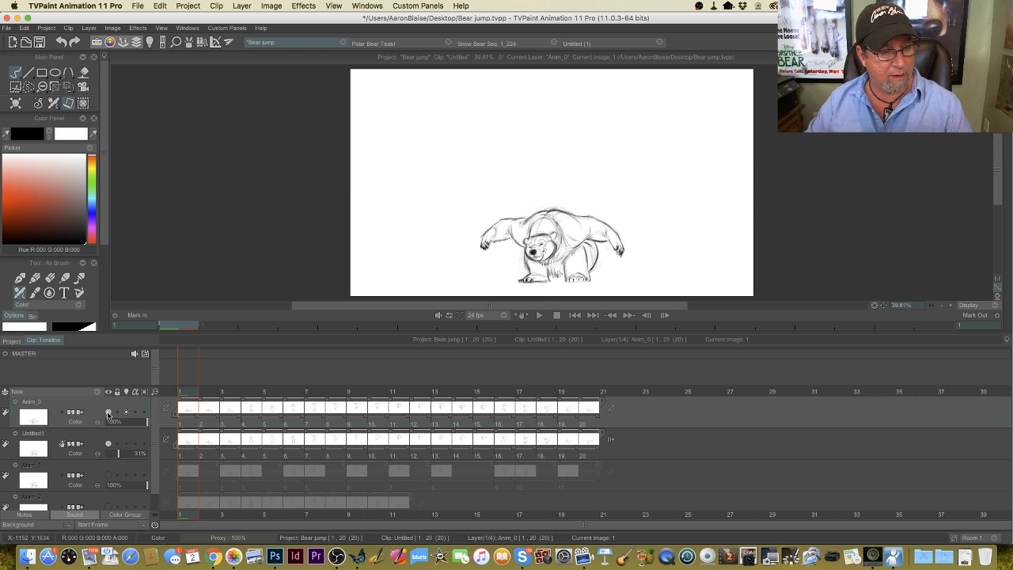
{"action": "left_click", "coordinate": [107, 414]}
{"action": "left_click", "coordinate": [108, 414]}
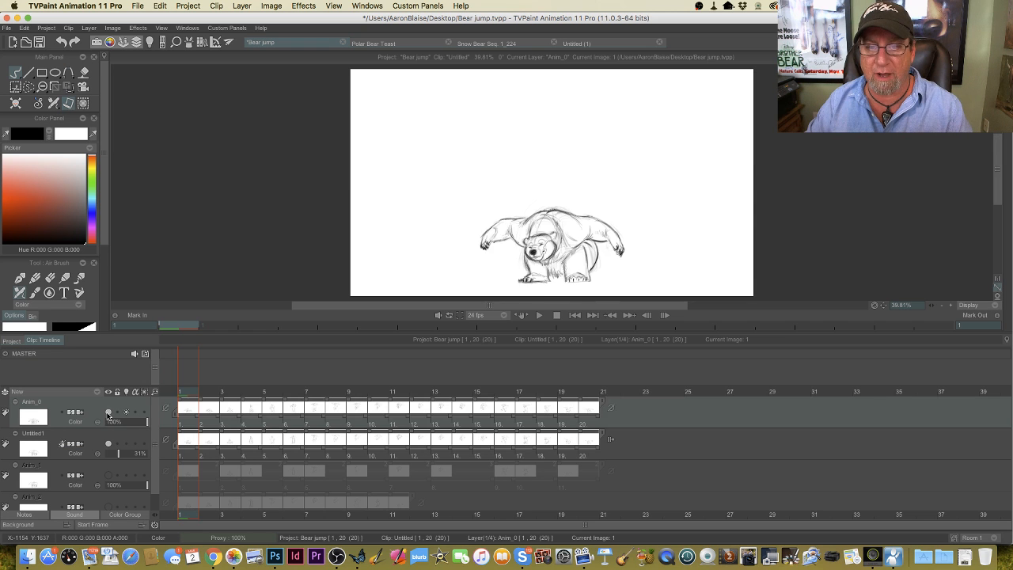
{"action": "left_click", "coordinate": [107, 414]}
{"action": "left_click", "coordinate": [108, 414]}
Step: Advance to frame 2 and turn off the light table for the Anim_0 layer
{"action": "key", "text": "Tab"}
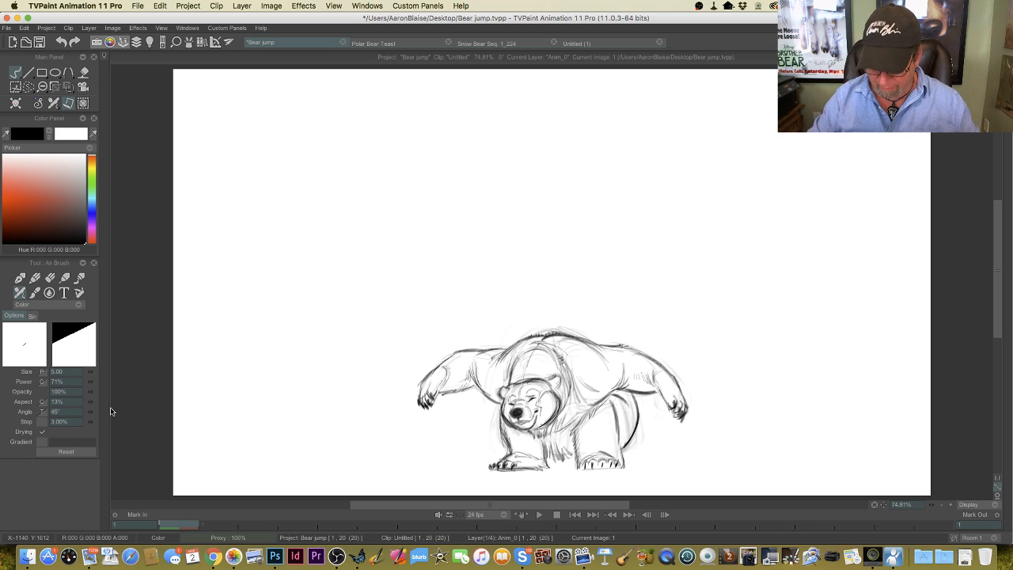
{"action": "key", "text": "Right"}
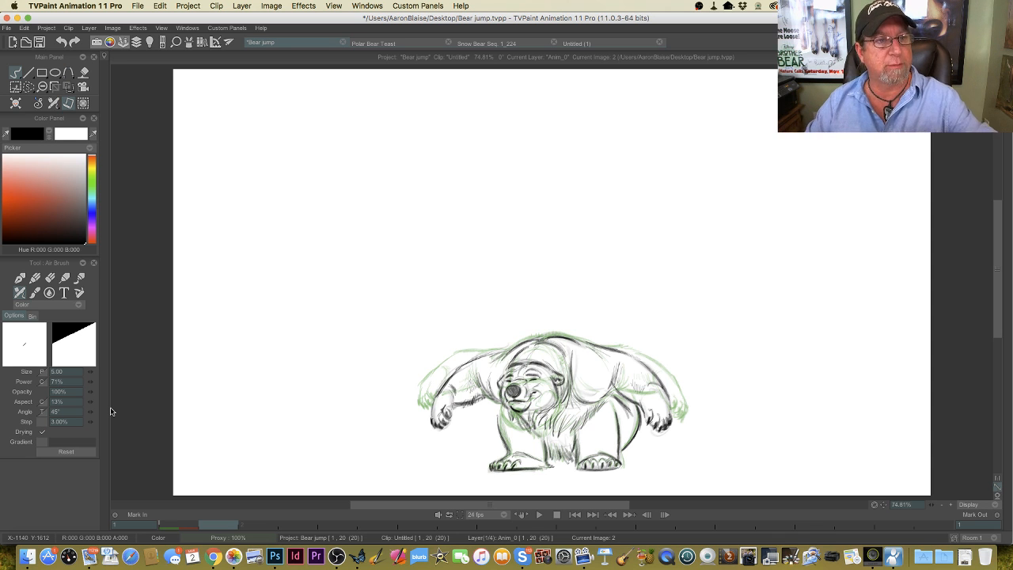
{"action": "key", "text": "Tab"}
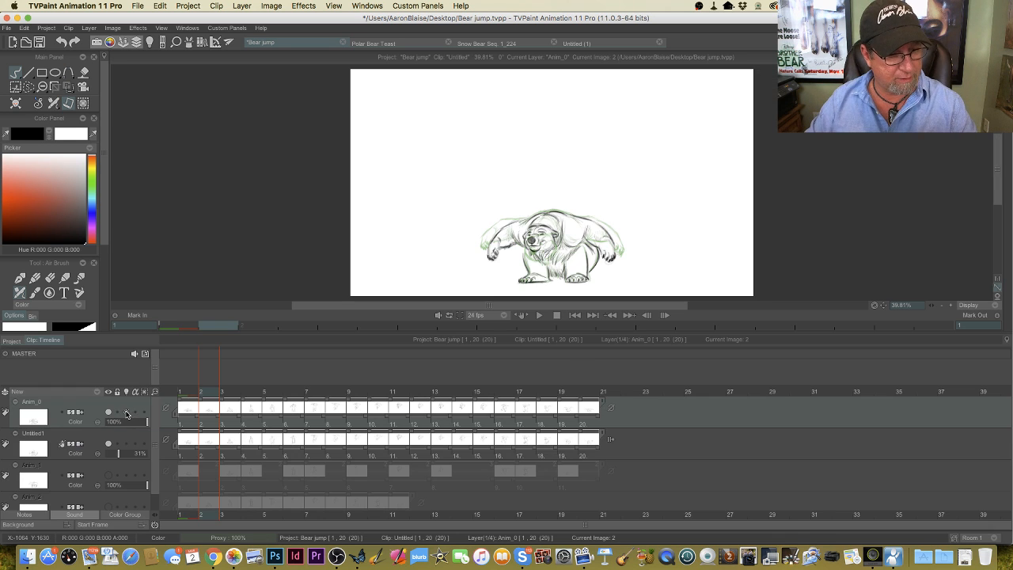
{"action": "left_click", "coordinate": [126, 413]}
Step: Collapse the timeline to enlarge the canvas and step through the Anim_0 drawings from frame 2 to frame 5
{"action": "key", "text": "Tab"}
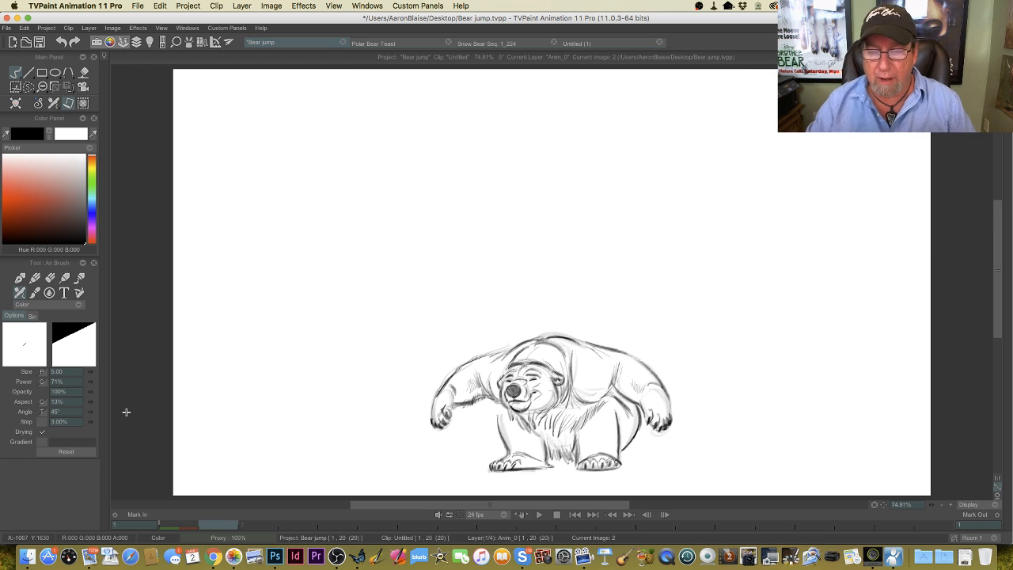
{"action": "key", "text": "Right"}
{"action": "key", "text": "Right"}
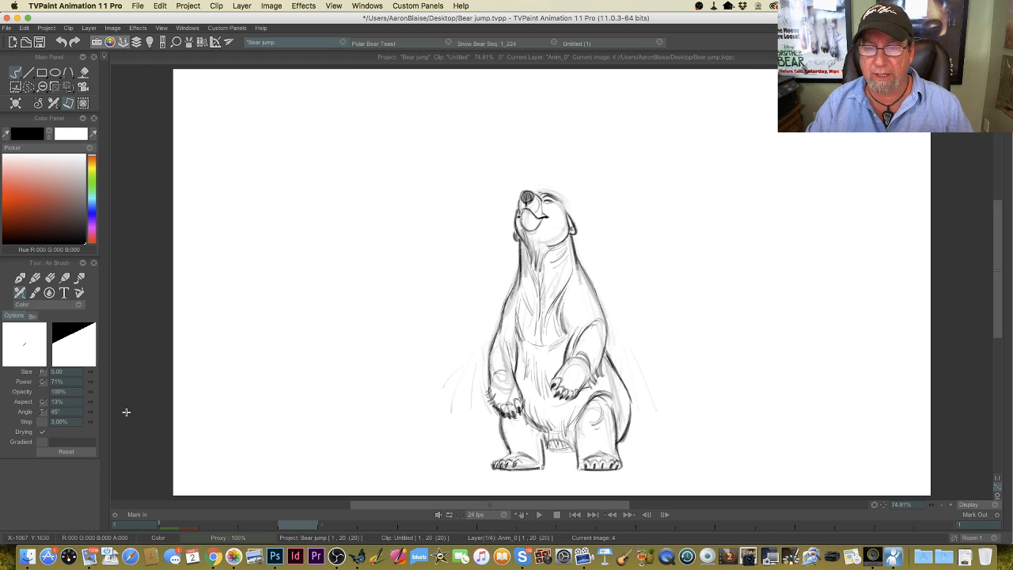
{"action": "key", "text": "Right"}
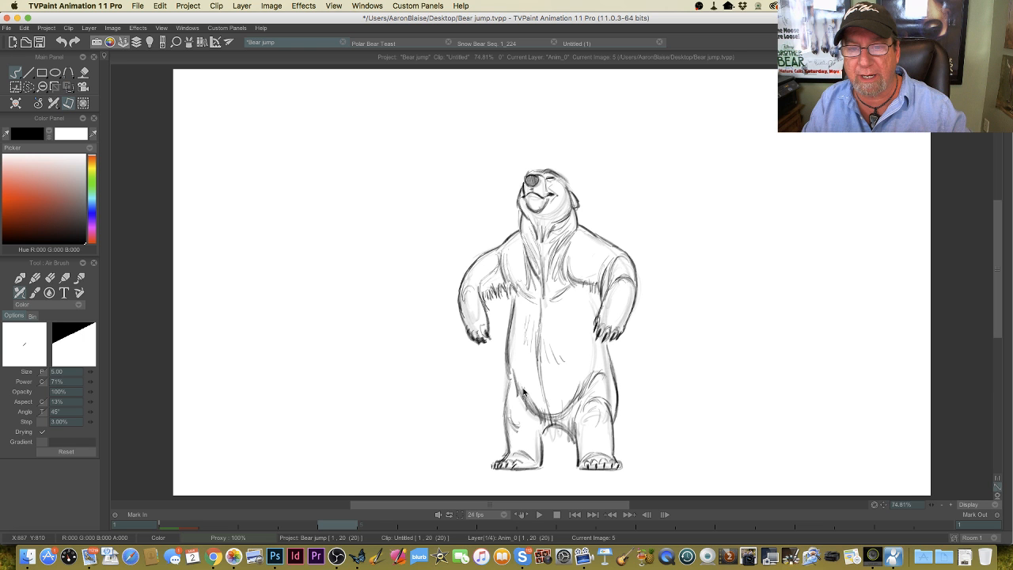
Step: Flip back and forth between frames 5 and 6 to compare the bear's arm and body stretch, ending on frame 6
{"action": "key", "text": "Right"}
{"action": "key", "text": "Left"}
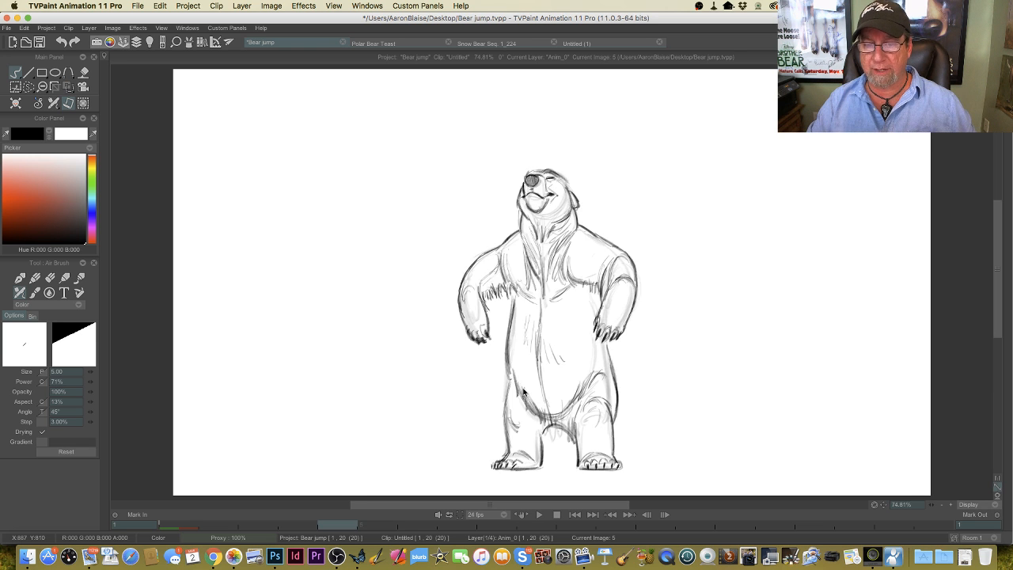
{"action": "key", "text": "Right"}
{"action": "key", "text": "Left"}
{"action": "key", "text": "Right"}
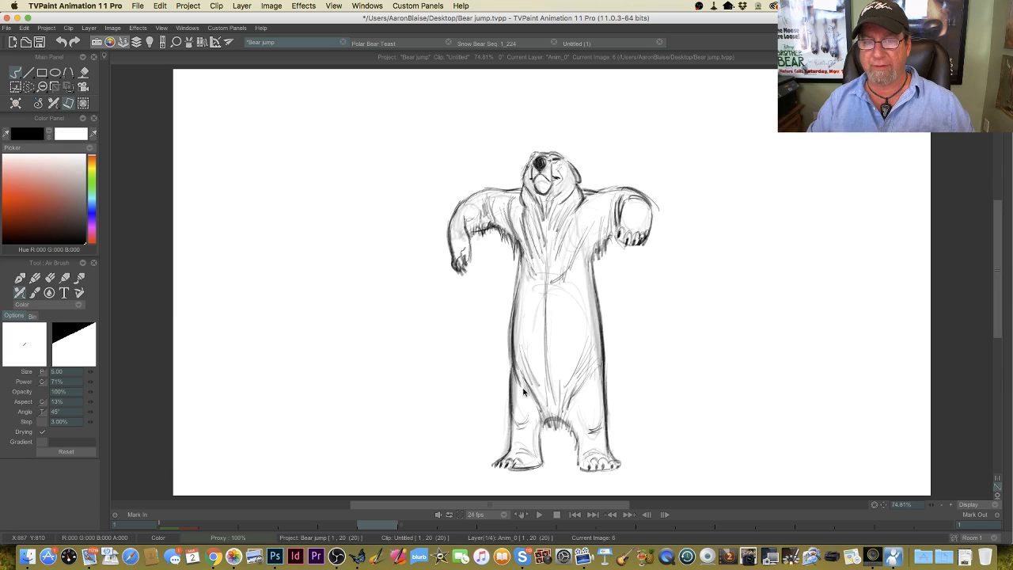
{"action": "key", "text": "Left"}
{"action": "key", "text": "Right"}
{"action": "key", "text": "Left"}
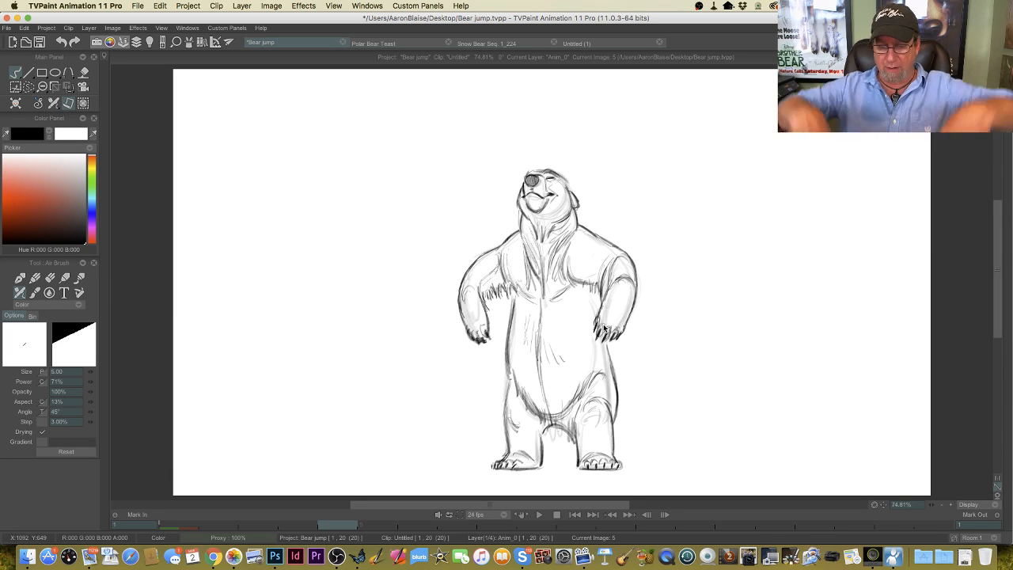
{"action": "key", "text": "Right"}
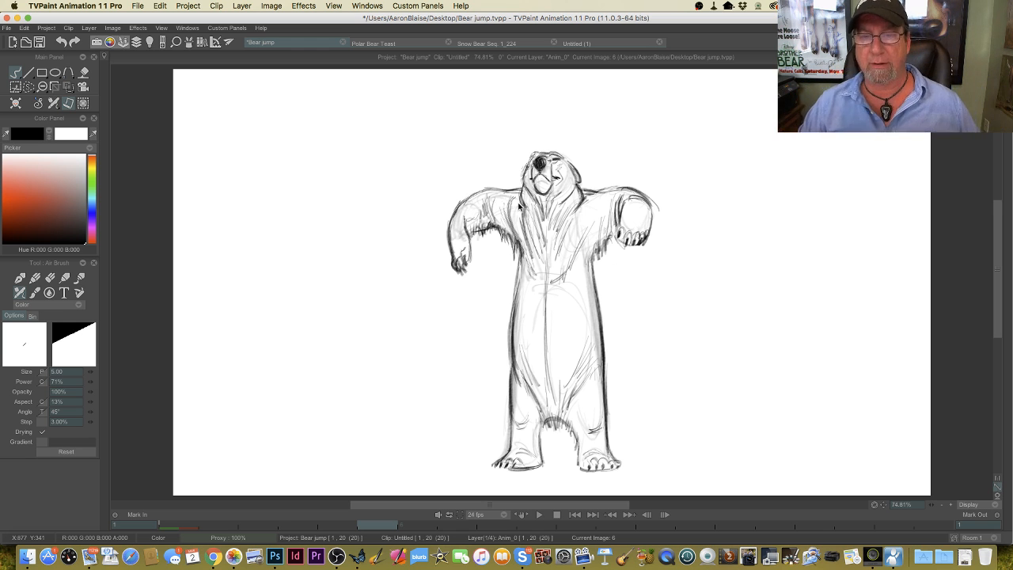
Step: Flip between frames 6 and 7 to examine how the bear's feet leave the ground, ending on frame 7
{"action": "key", "text": "Right"}
{"action": "key", "text": "Left"}
{"action": "key", "text": "Right"}
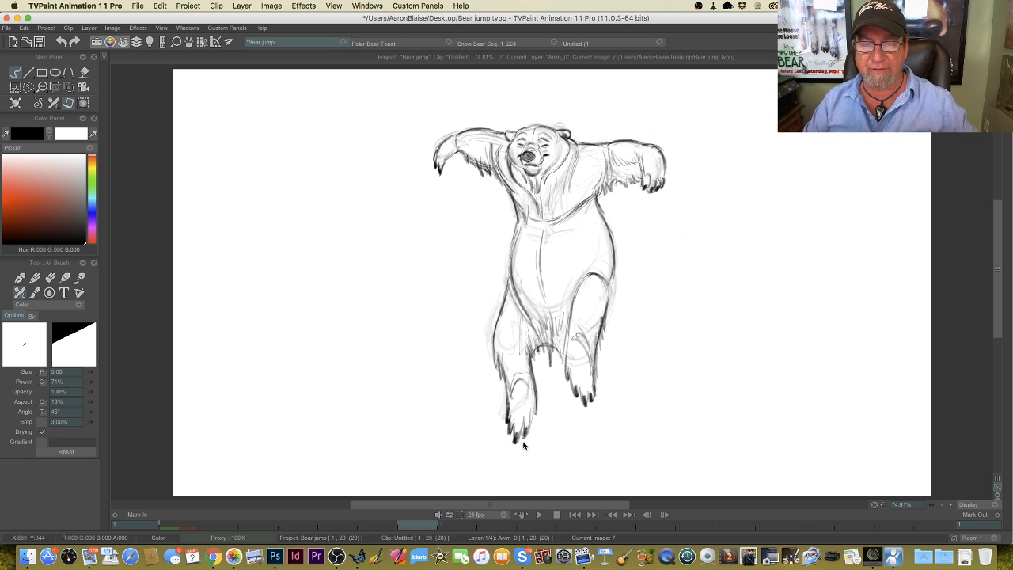
{"action": "key", "text": "Left"}
{"action": "key", "text": "Right"}
Step: Roll repeatedly through frames 6, 7 and 8 to study the takeoff and the legs pulling up
{"action": "key", "text": "Right"}
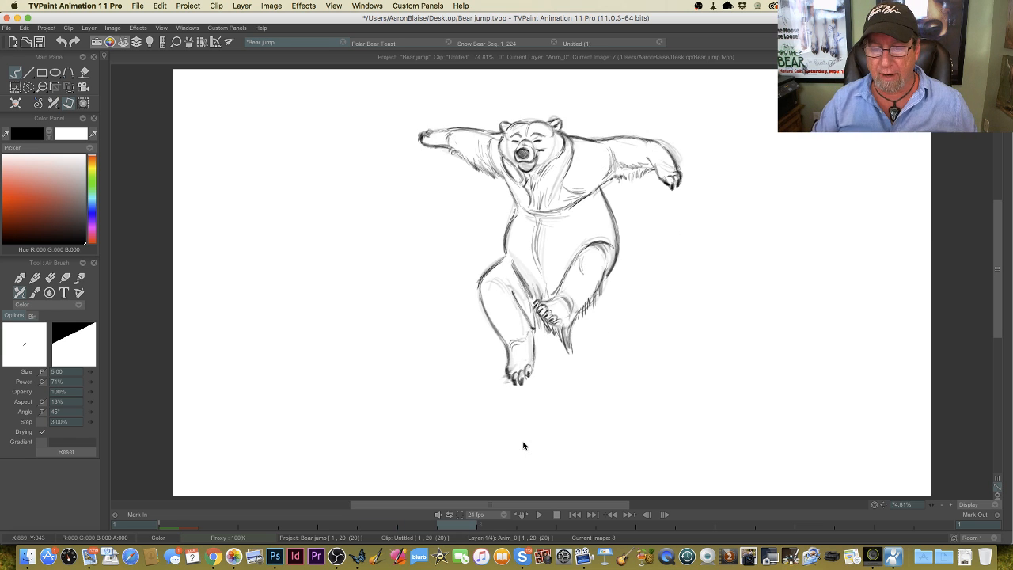
{"action": "key", "text": "Left"}
{"action": "key", "text": "Right"}
{"action": "key", "text": "Left"}
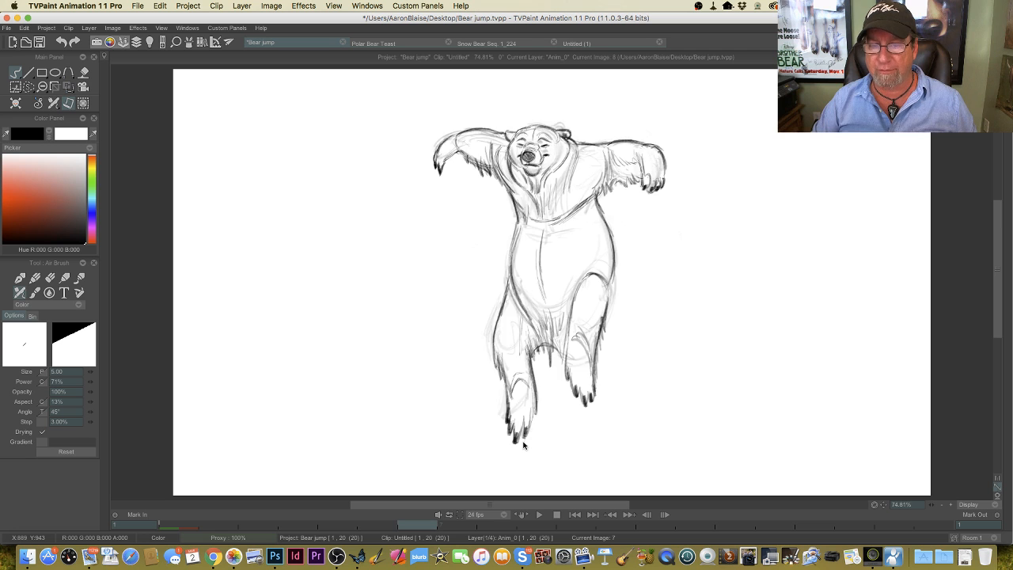
{"action": "key", "text": "Left"}
{"action": "key", "text": "Right"}
{"action": "key", "text": "Right"}
{"action": "key", "text": "Left"}
{"action": "key", "text": "Left"}
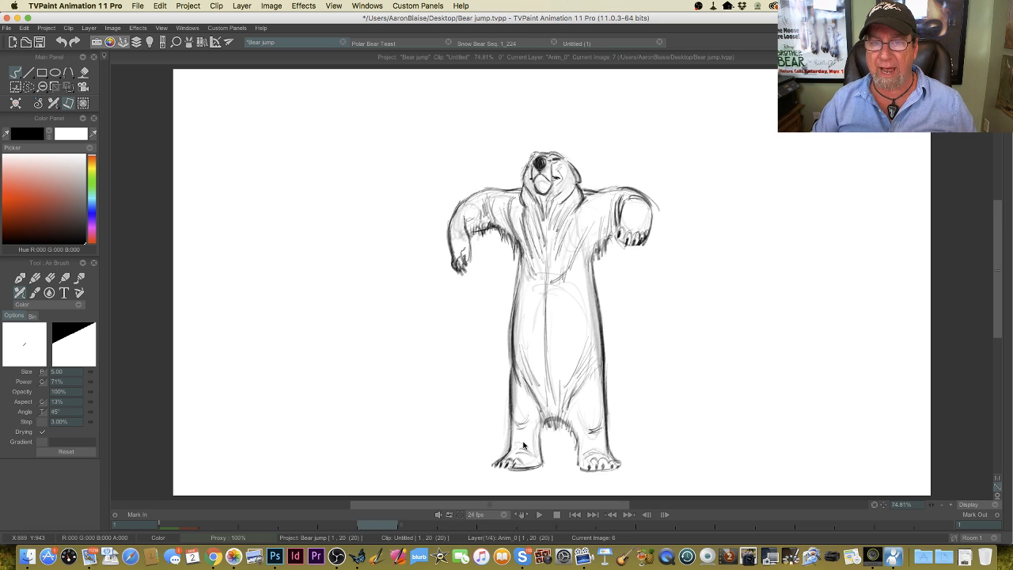
{"action": "key", "text": "Right"}
{"action": "key", "text": "Right"}
{"action": "key", "text": "Left"}
{"action": "key", "text": "Left"}
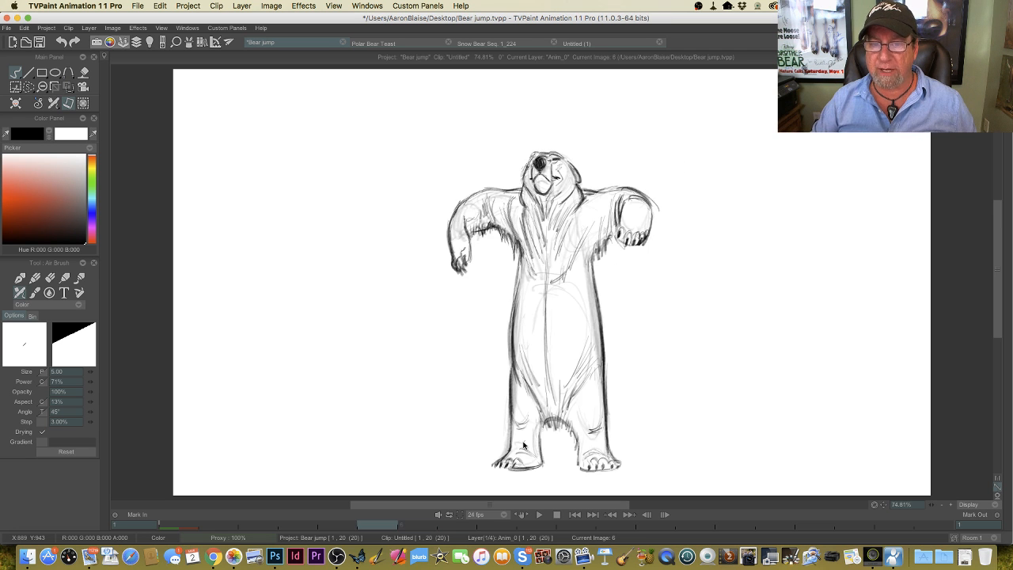
{"action": "key", "text": "Right"}
{"action": "key", "text": "Right"}
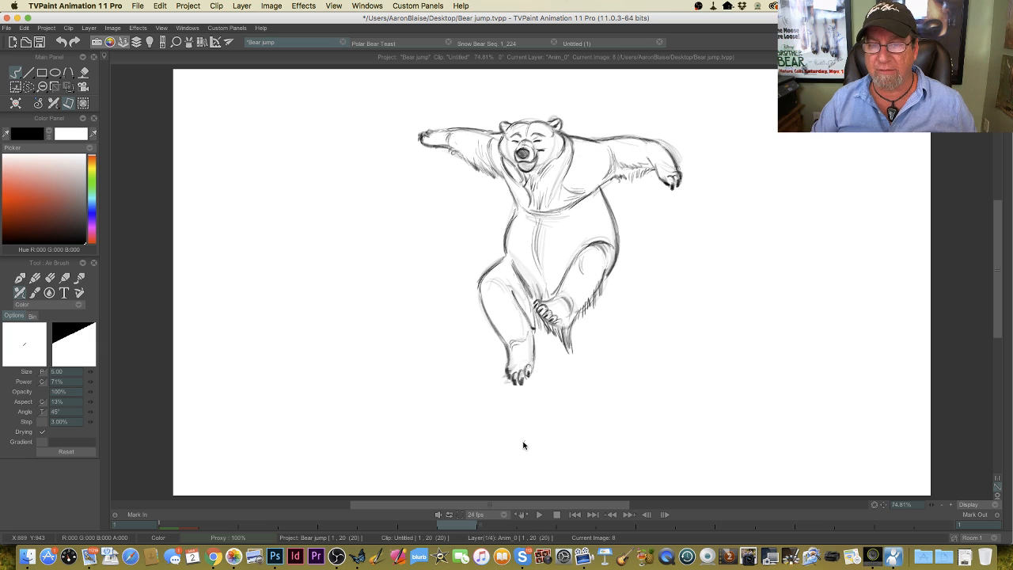
Step: Flip between frames 7 and 9 to check the arms and legs as the bear rises, ending on frame 9
{"action": "key", "text": "Right"}
{"action": "key", "text": "Left"}
{"action": "key", "text": "Left"}
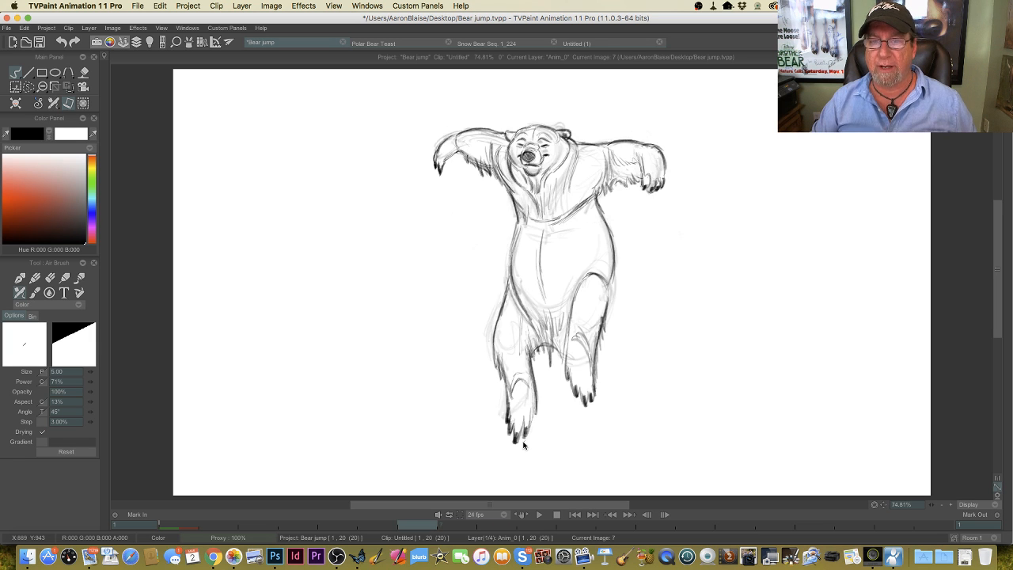
{"action": "key", "text": "Right"}
{"action": "key", "text": "Right"}
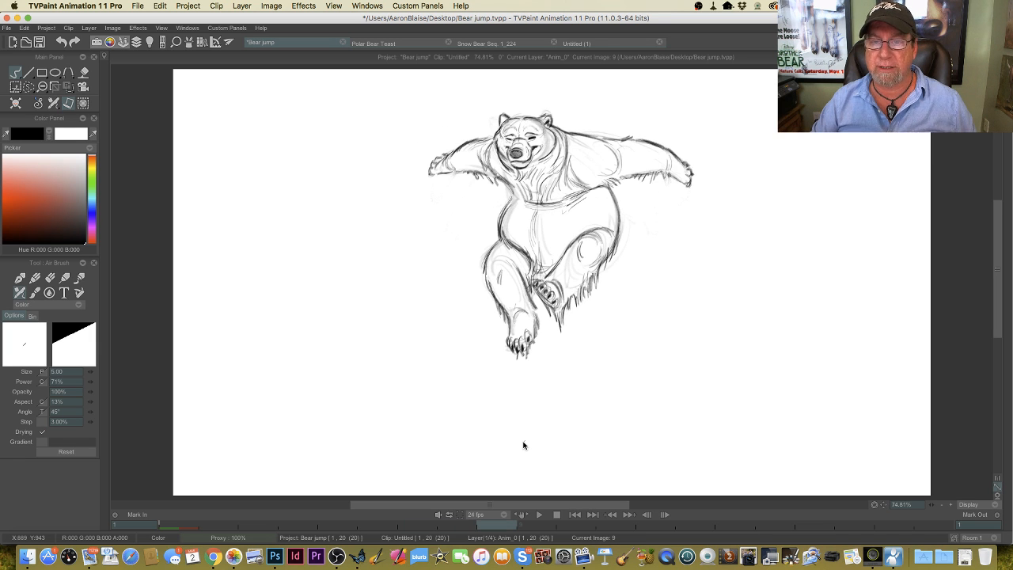
Step: Advance to frame 14, then flip back and forth between frames 10 and 15 to study the airborne drawings, ending on frame 11
{"action": "key", "text": "Right"}
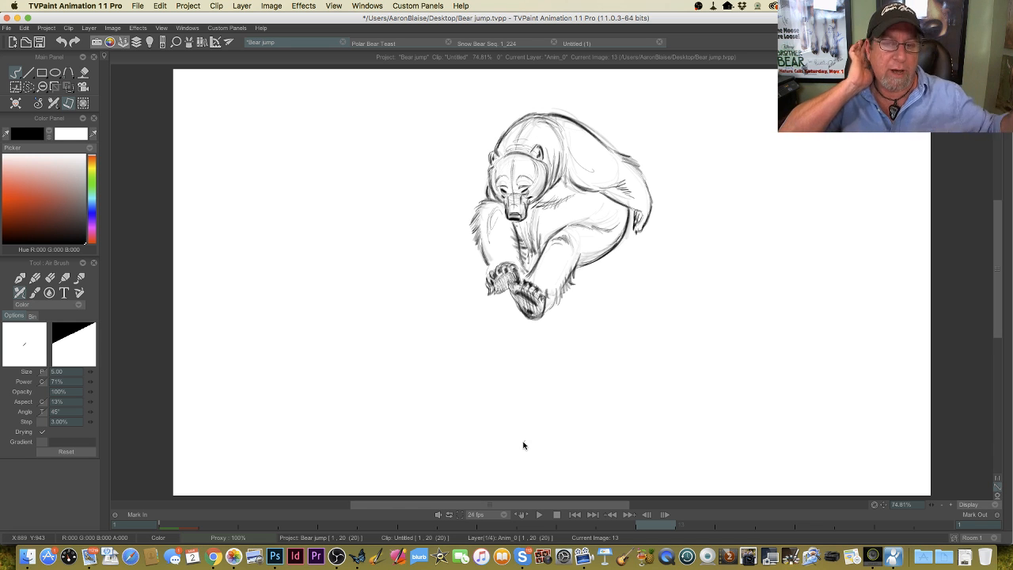
{"action": "key", "text": "Right"}
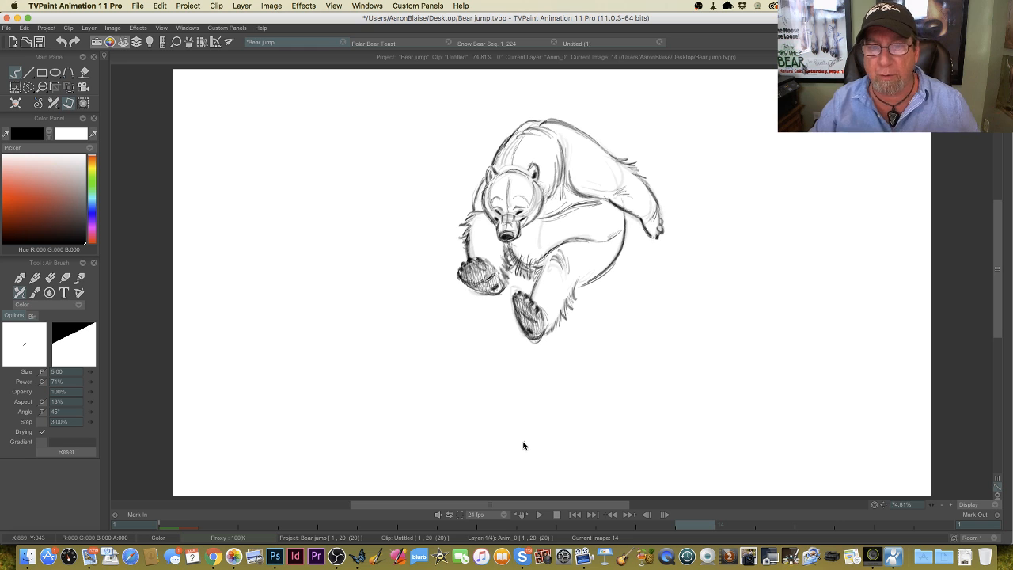
{"action": "key", "text": "Left"}
{"action": "key", "text": "Left"}
{"action": "key", "text": "Left"}
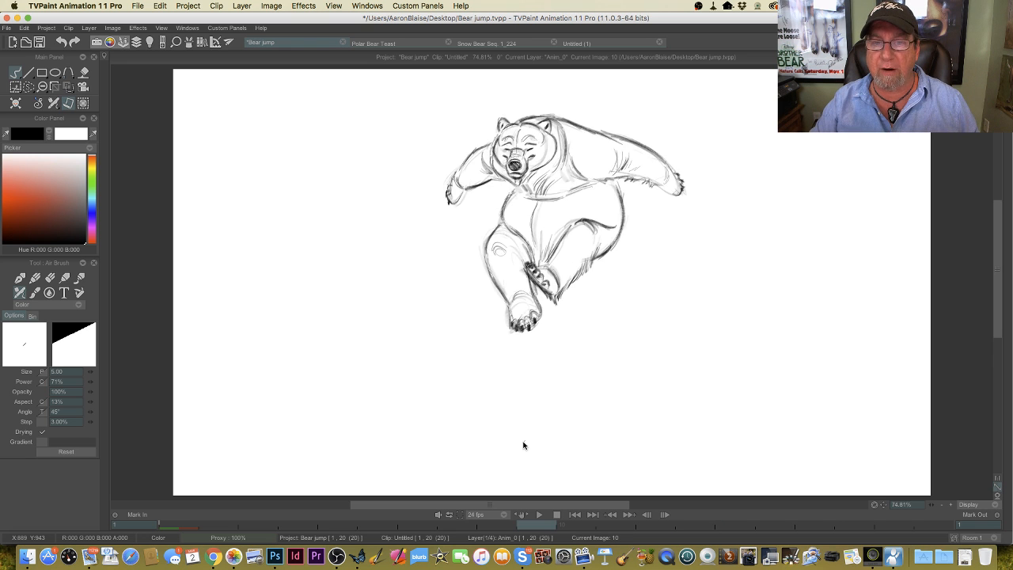
{"action": "key", "text": "Right"}
{"action": "key", "text": "Right"}
{"action": "key", "text": "Right"}
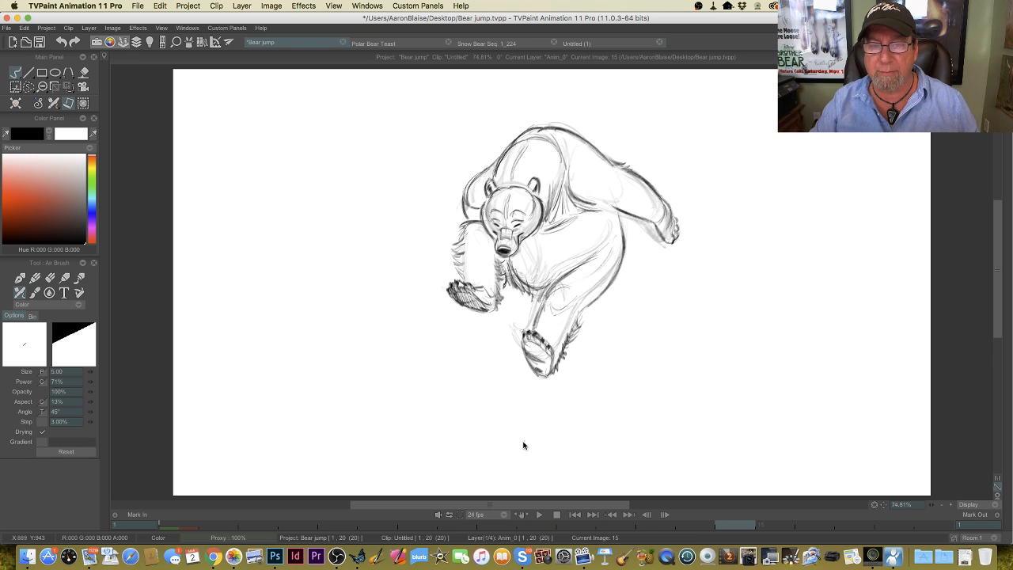
{"action": "key", "text": "Left"}
{"action": "key", "text": "Left"}
{"action": "key", "text": "Left"}
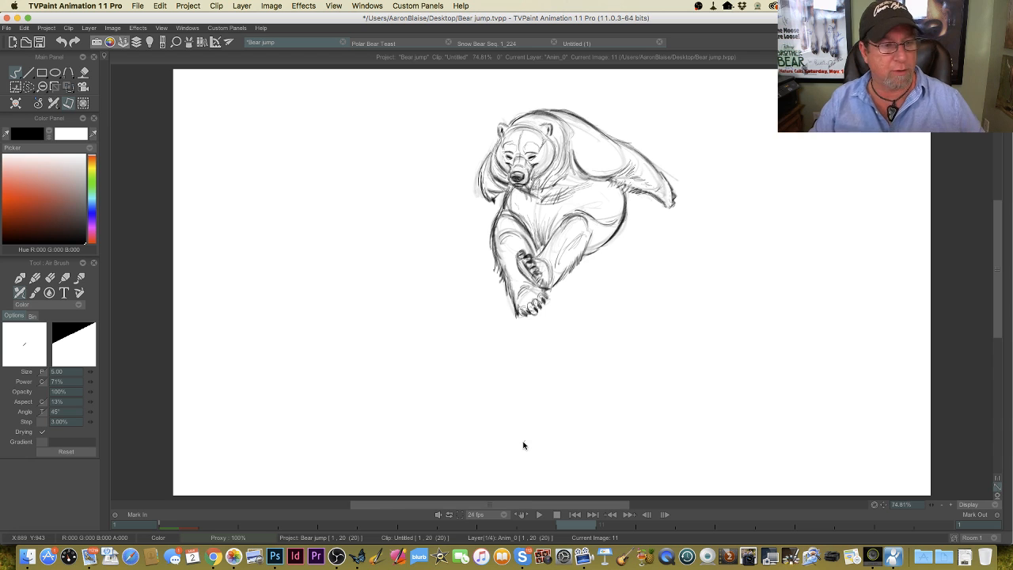
Step: Turn on the light table for the Anim_0 layer and return to the larger canvas view
{"action": "key", "text": "Tab"}
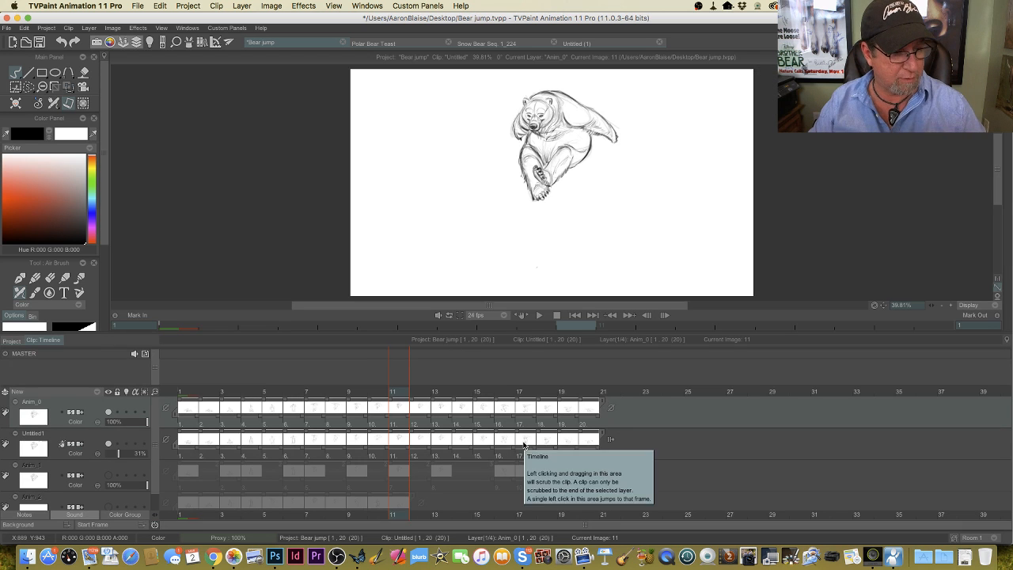
{"action": "left_click", "coordinate": [125, 413]}
{"action": "key", "text": "Tab"}
Step: Compare the onion-skinned drawings between frames 12 and 6, ending on frame 6, and save the project
{"action": "key", "text": "Left"}
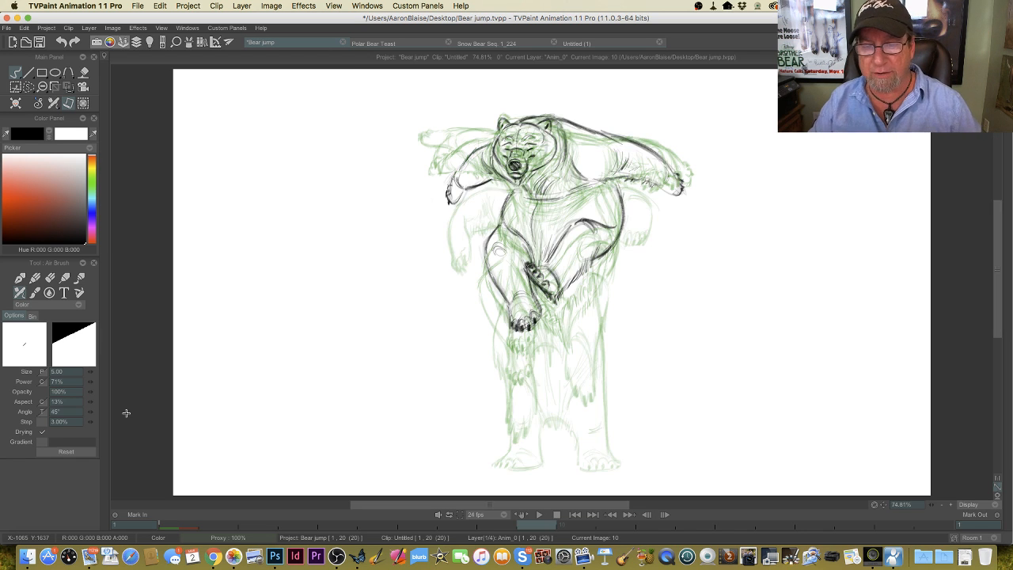
{"action": "key", "text": "Right"}
{"action": "key", "text": "Right"}
{"action": "key", "text": "Left"}
{"action": "key", "text": "Left"}
{"action": "key", "text": "Left"}
{"action": "key", "text": "Left"}
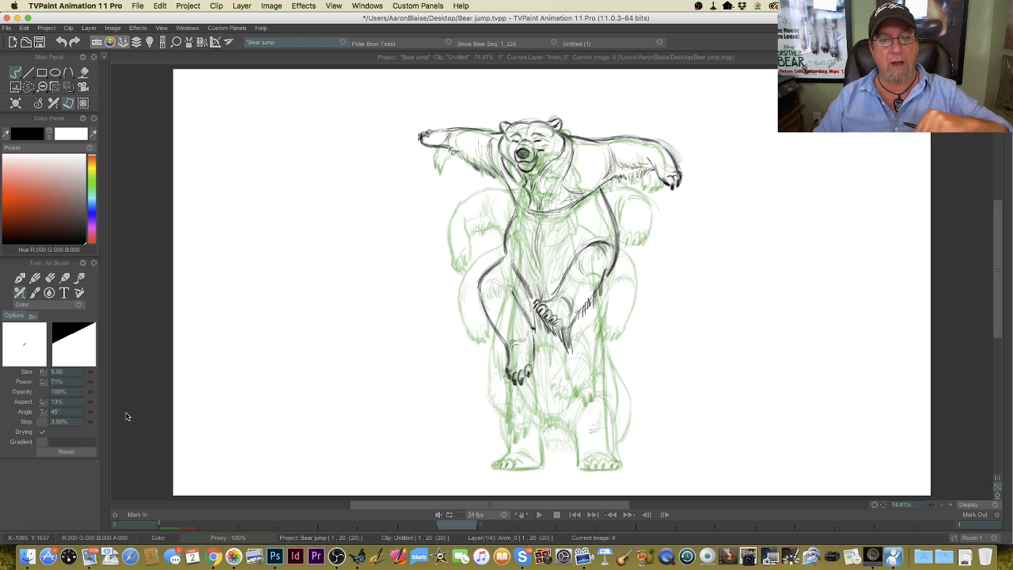
{"action": "key", "text": "Left"}
{"action": "key", "text": "Left"}
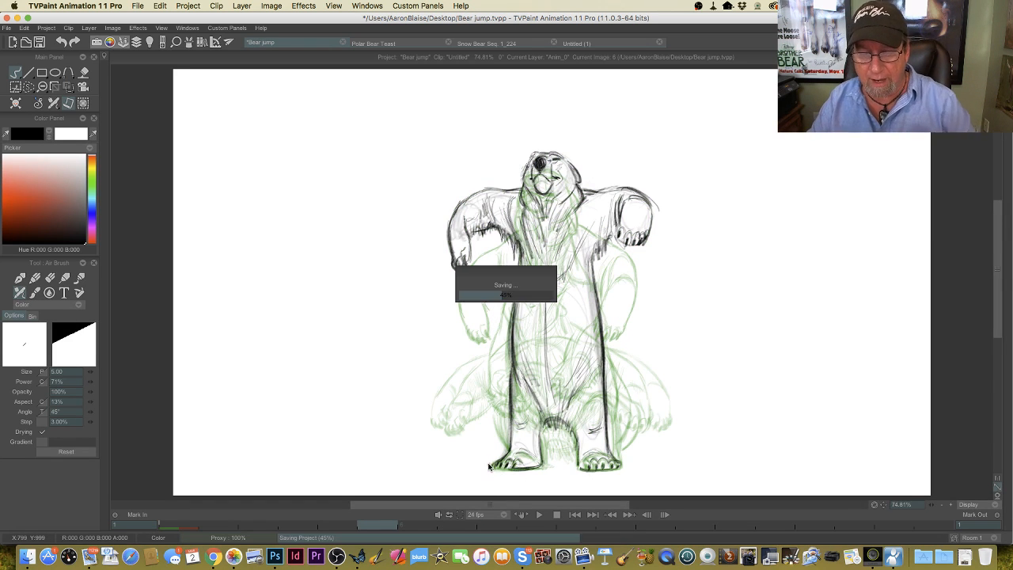
Step: Step forward from frame 6 to frame 17 with the light table on to follow the jump's arcs
{"action": "key", "text": "Right"}
{"action": "key", "text": "Right"}
{"action": "key", "text": "Right"}
{"action": "key", "text": "Right"}
{"action": "key", "text": "Right"}
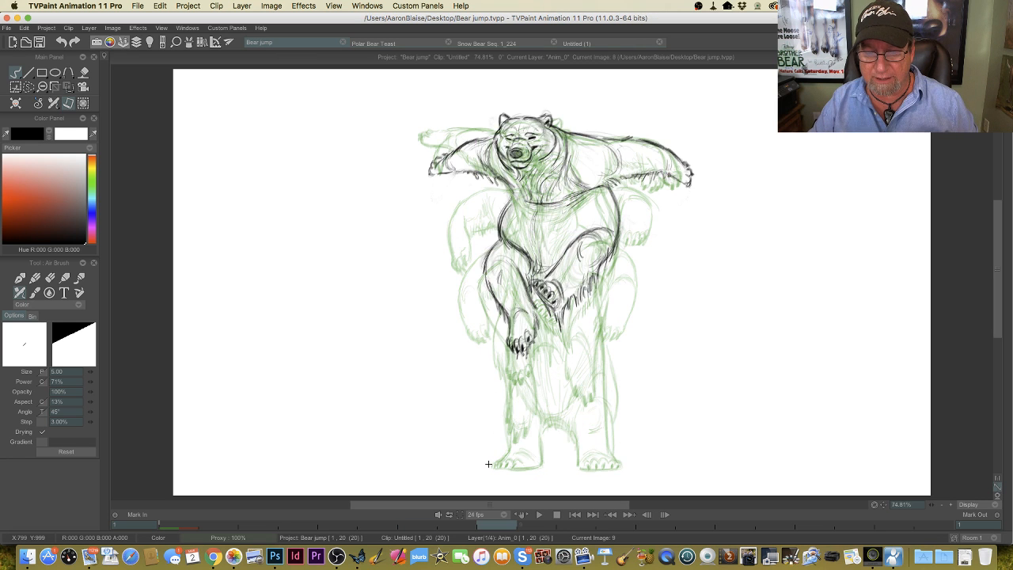
{"action": "key", "text": "Right"}
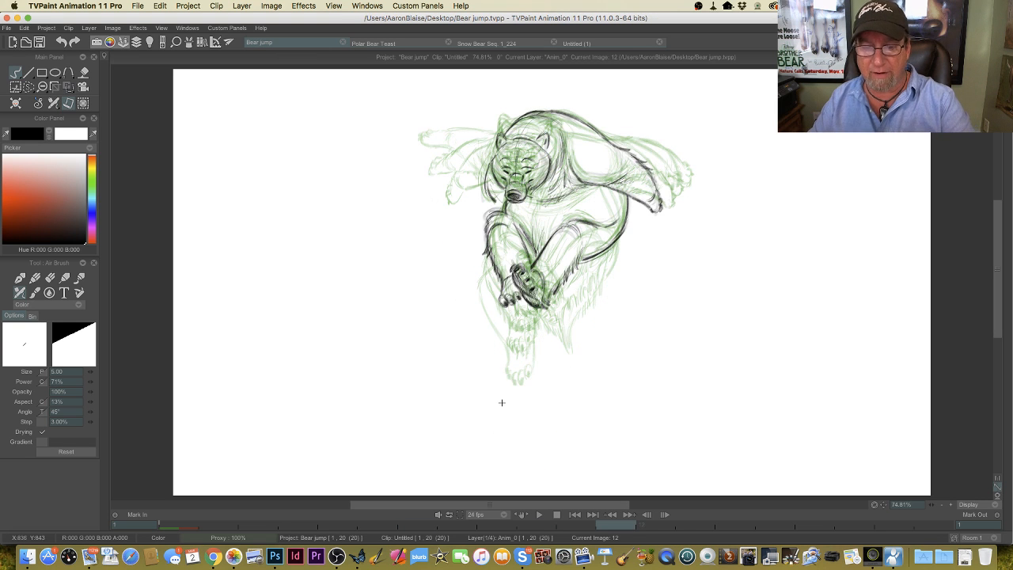
{"action": "key", "text": "Right"}
{"action": "key", "text": "Right"}
{"action": "key", "text": "Right"}
{"action": "key", "text": "Right"}
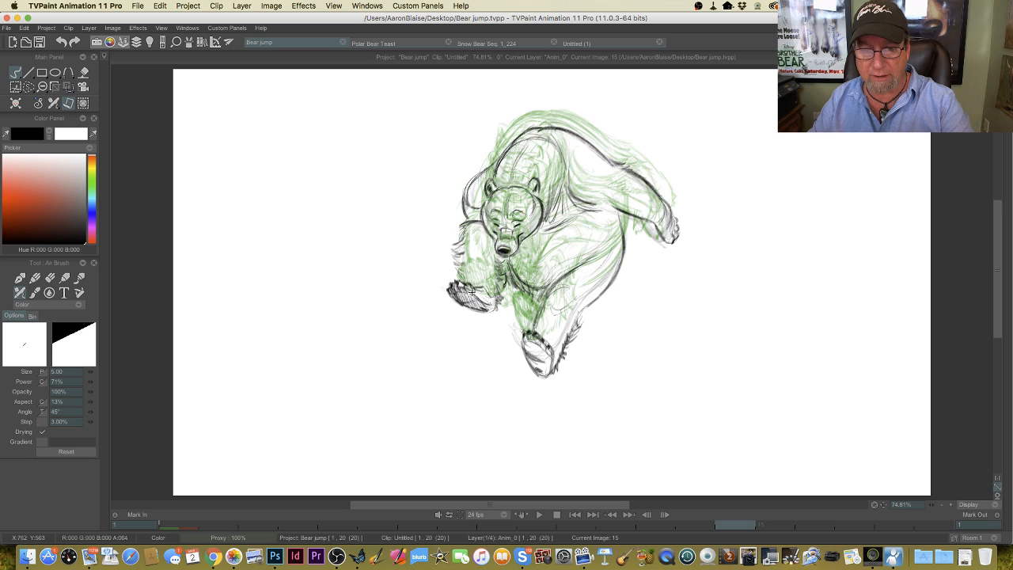
{"action": "key", "text": "Right"}
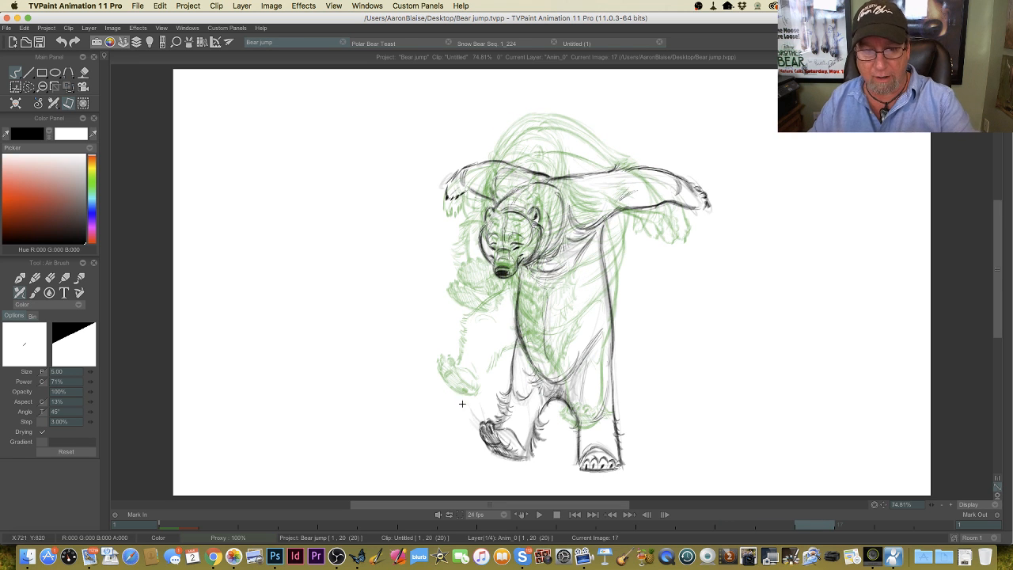
Step: Sketch a curved arc tracing the path of the bear's raised foot on frame 17, and undo it
{"action": "mouse_move", "coordinate": [418, 297]}
{"action": "left_mouse_down"}
{"action": "mouse_move", "coordinate": [435, 390]}
{"action": "mouse_move", "coordinate": [466, 433]}
{"action": "left_mouse_up"}
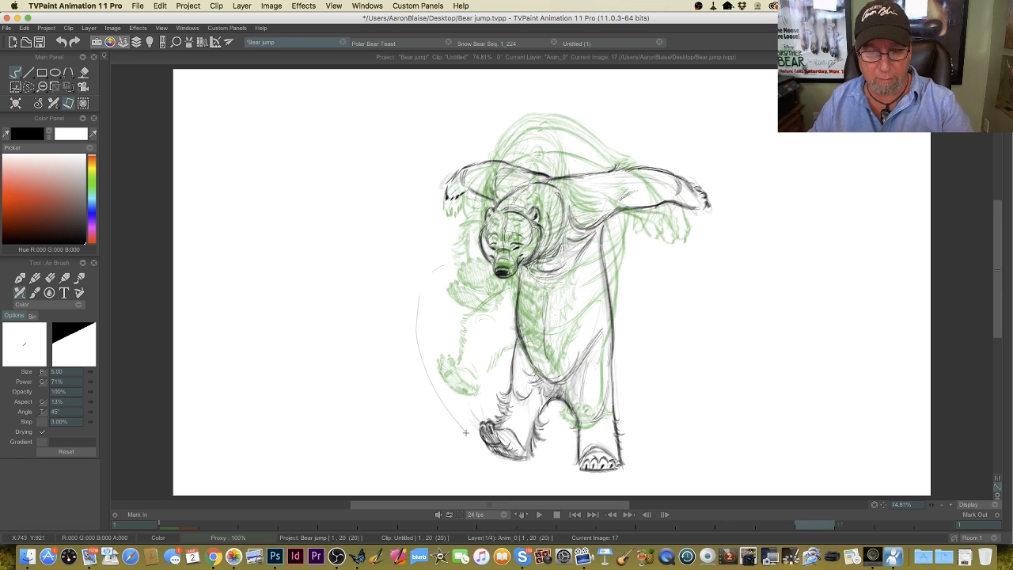
{"action": "key", "text": "ctrl+z"}
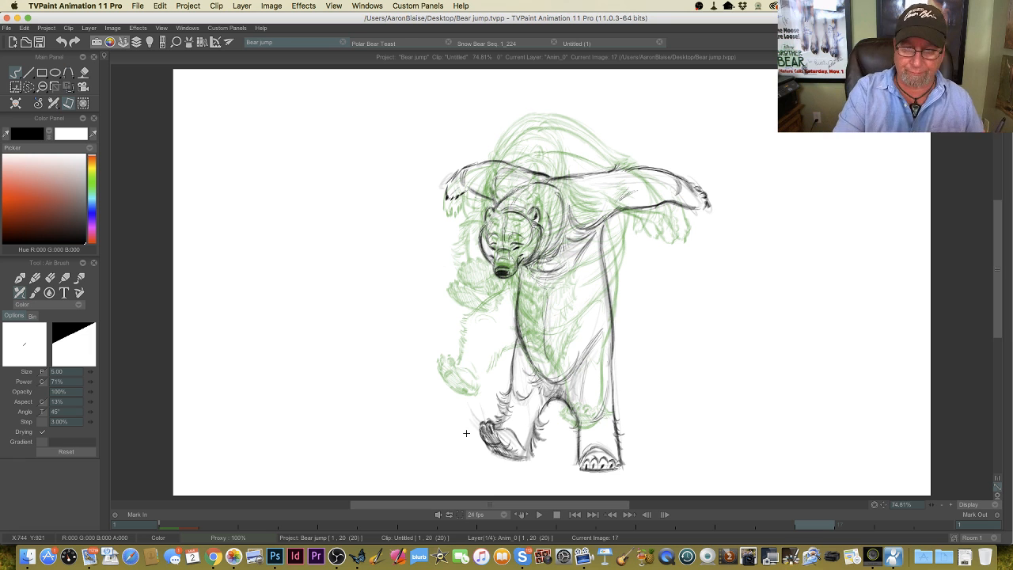
Step: Step back from frame 17 to frame 8 to trace the foot's path in reverse over the onion-skinned drawings
{"action": "key", "text": "Left"}
{"action": "key", "text": "Left"}
{"action": "key", "text": "Left"}
{"action": "key", "text": "Left"}
{"action": "key", "text": "Left"}
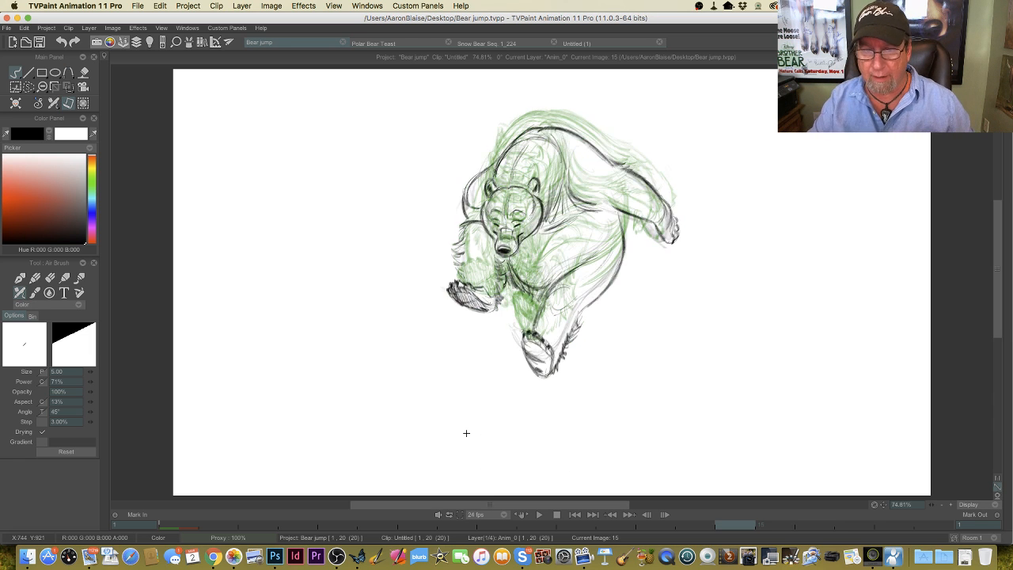
{"action": "key", "text": "Left"}
{"action": "key", "text": "Left"}
{"action": "key", "text": "Left"}
{"action": "key", "text": "Left"}
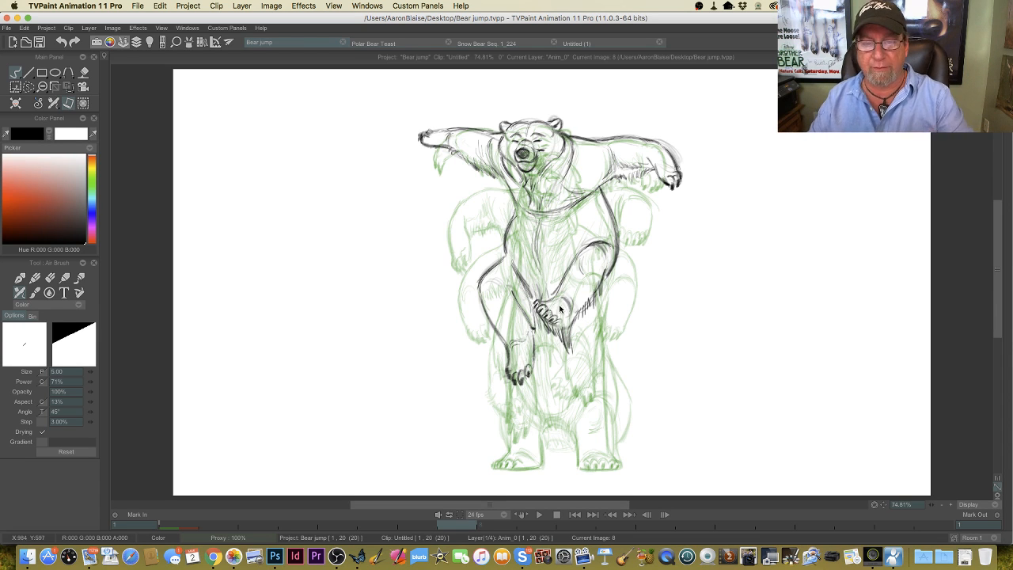
Step: Step forward again from frame 8 to frame 17 to follow the feet down to the landing
{"action": "key", "text": "Right"}
{"action": "key", "text": "Right"}
{"action": "key", "text": "Right"}
{"action": "key", "text": "Right"}
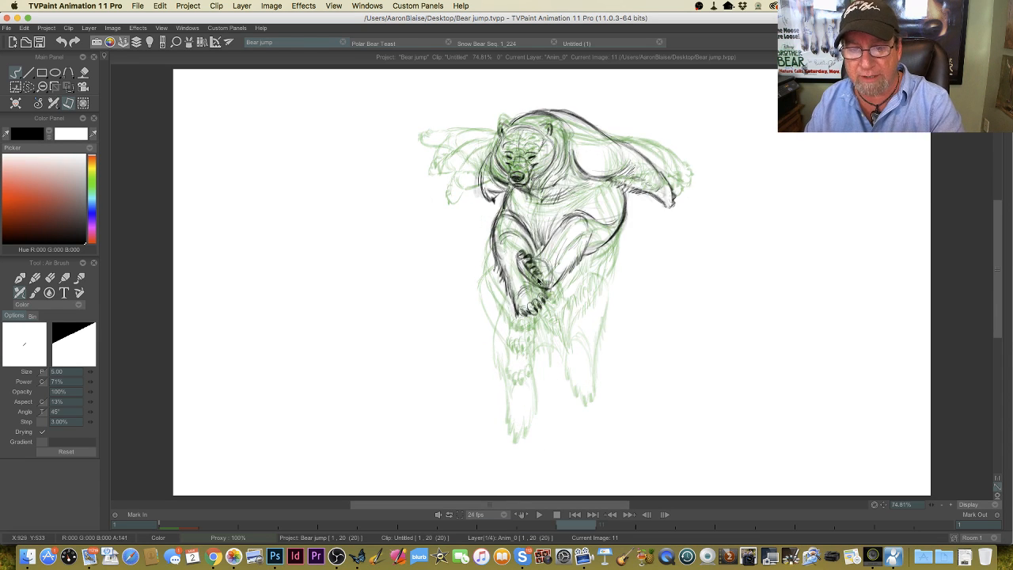
{"action": "key", "text": "Right"}
{"action": "key", "text": "Right"}
{"action": "key", "text": "Right"}
{"action": "key", "text": "Right"}
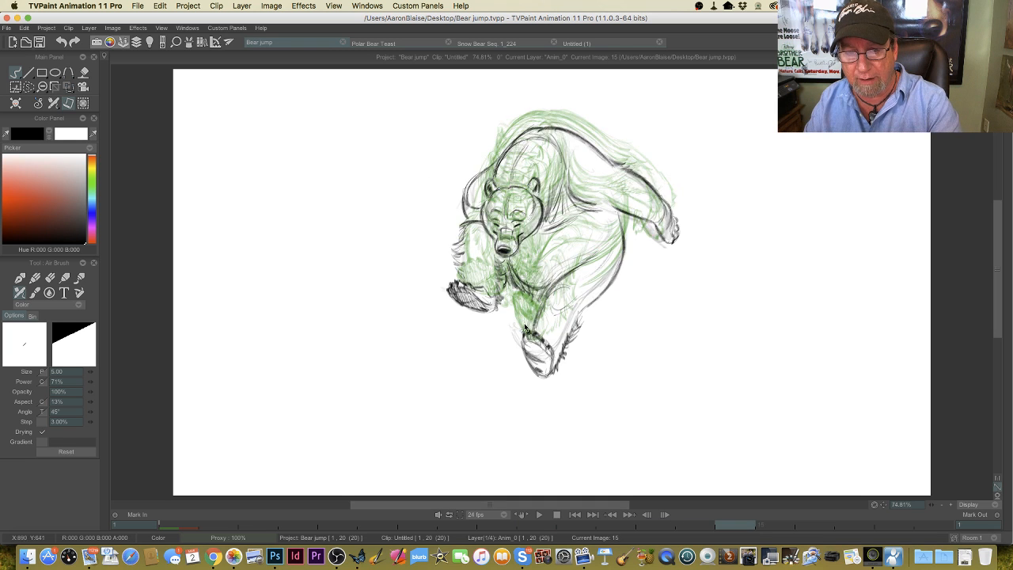
{"action": "key", "text": "Right"}
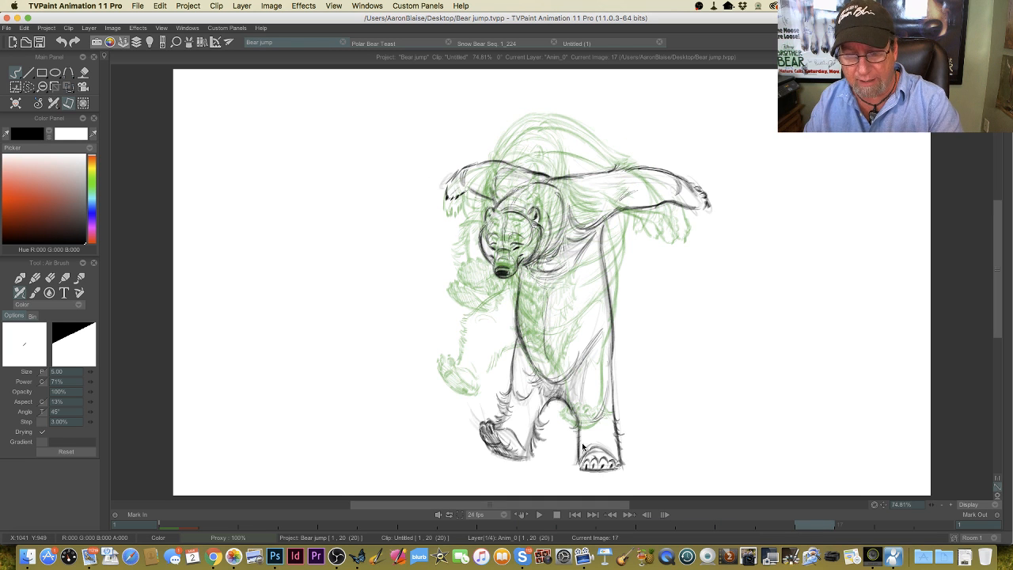
Step: Step back from frame 17 to frame 6 with the light table on to review the jump's arcs in reverse
{"action": "key", "text": "Left"}
{"action": "key", "text": "Left"}
{"action": "key", "text": "Left"}
{"action": "key", "text": "Left"}
{"action": "key", "text": "Left"}
{"action": "key", "text": "Left"}
{"action": "key", "text": "Left"}
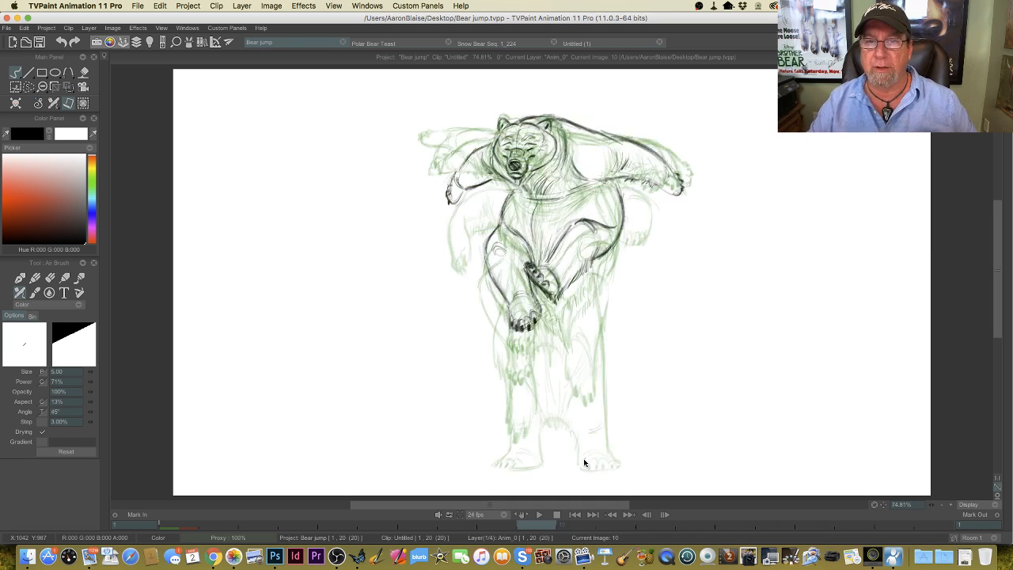
{"action": "key", "text": "Left"}
{"action": "key", "text": "Left"}
{"action": "key", "text": "Left"}
{"action": "key", "text": "Left"}
Step: Step forward from frame 6 to frame 18 to follow the bear's paws through the jump and into the landing
{"action": "key", "text": "Right"}
{"action": "key", "text": "Right"}
{"action": "key", "text": "Right"}
{"action": "key", "text": "Right"}
{"action": "key", "text": "Right"}
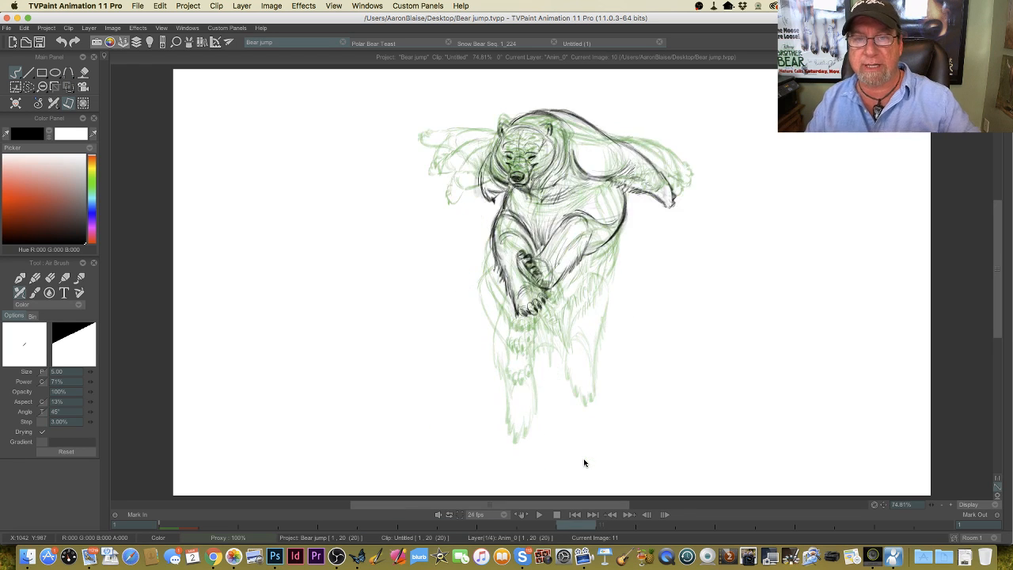
{"action": "key", "text": "Right"}
{"action": "key", "text": "Right"}
{"action": "key", "text": "Right"}
{"action": "key", "text": "Right"}
{"action": "key", "text": "Right"}
{"action": "key", "text": "Right"}
{"action": "key", "text": "Right"}
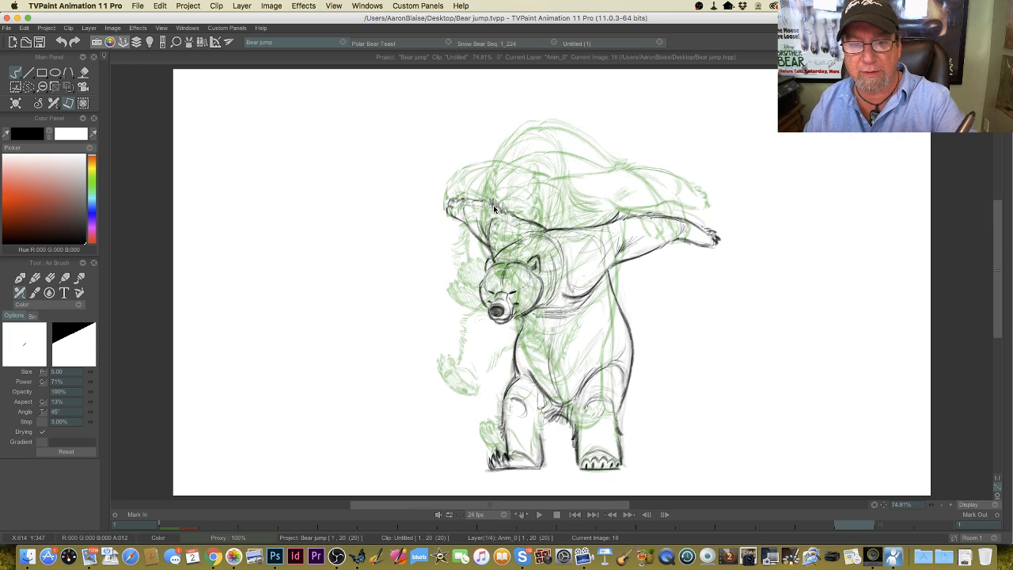
Step: Step back from frame 18 to frame 4 to retrace the bear's motion over the onion-skinned drawings
{"action": "key", "text": "Left"}
{"action": "key", "text": "Left"}
{"action": "key", "text": "Left"}
{"action": "key", "text": "Left"}
{"action": "key", "text": "Left"}
{"action": "key", "text": "Left"}
{"action": "key", "text": "Left"}
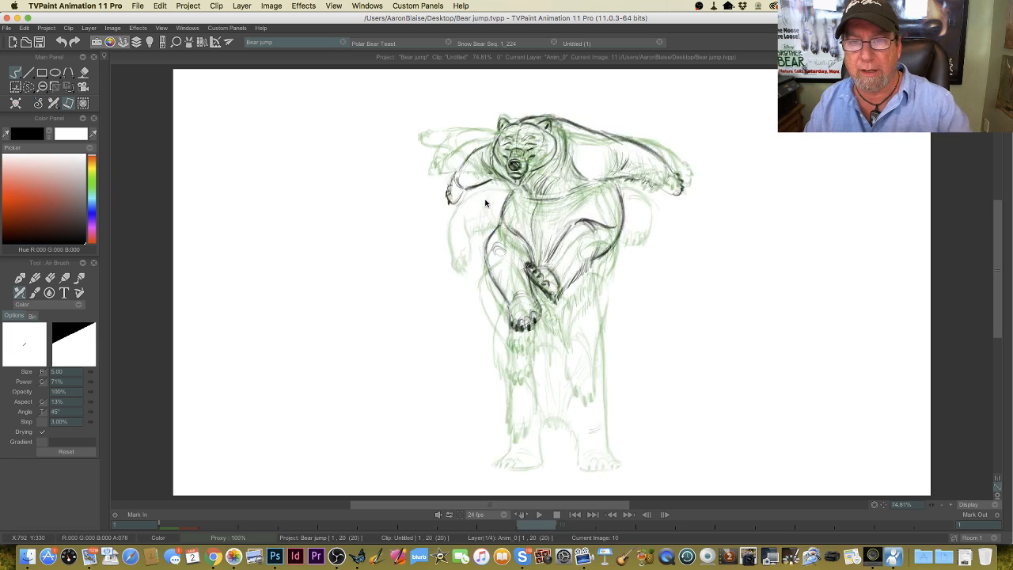
{"action": "key", "text": "Left"}
{"action": "key", "text": "Left"}
{"action": "key", "text": "Left"}
{"action": "key", "text": "Left"}
{"action": "key", "text": "Left"}
{"action": "key", "text": "Left"}
Step: Step forward from frame 4 to frame 16 to examine the spacing from takeoff to descent
{"action": "key", "text": "Right"}
{"action": "key", "text": "Right"}
{"action": "key", "text": "Right"}
{"action": "key", "text": "Right"}
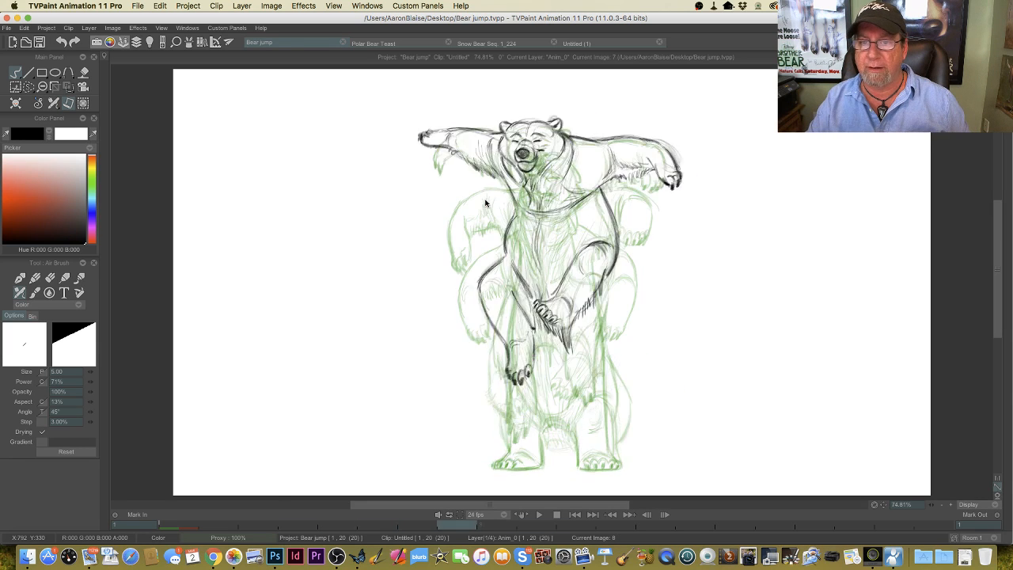
{"action": "key", "text": "Right"}
{"action": "key", "text": "Right"}
{"action": "key", "text": "Right"}
{"action": "key", "text": "Right"}
{"action": "key", "text": "Right"}
{"action": "key", "text": "Right"}
{"action": "key", "text": "Right"}
{"action": "key", "text": "Right"}
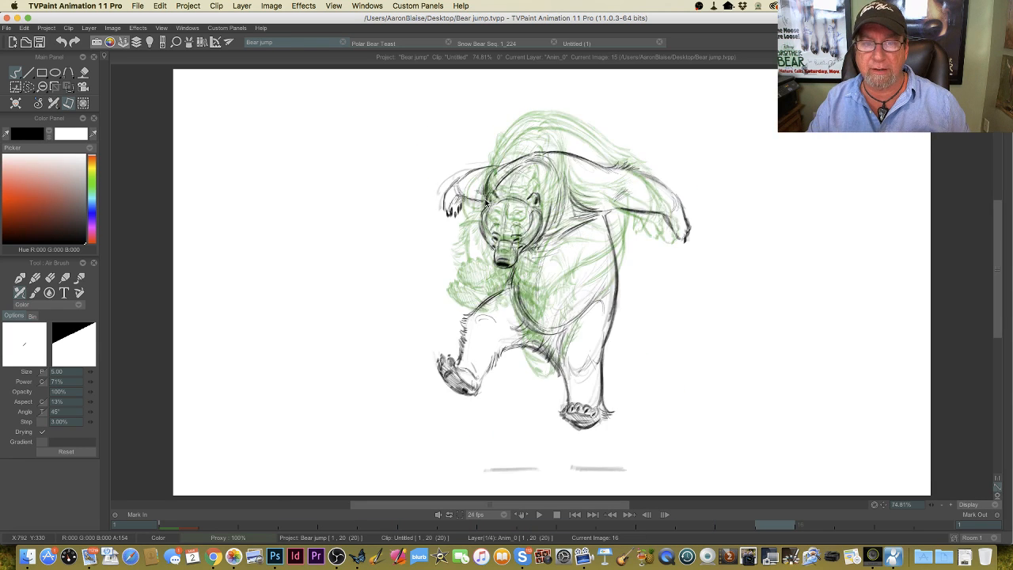
Step: Step back from frame 16 to the first frame to review the spacing of the whole jump in reverse
{"action": "key", "text": "Left"}
{"action": "key", "text": "Left"}
{"action": "key", "text": "Left"}
{"action": "key", "text": "Left"}
{"action": "key", "text": "Left"}
{"action": "key", "text": "Left"}
{"action": "key", "text": "Left"}
{"action": "key", "text": "Left"}
{"action": "key", "text": "Left"}
{"action": "key", "text": "Left"}
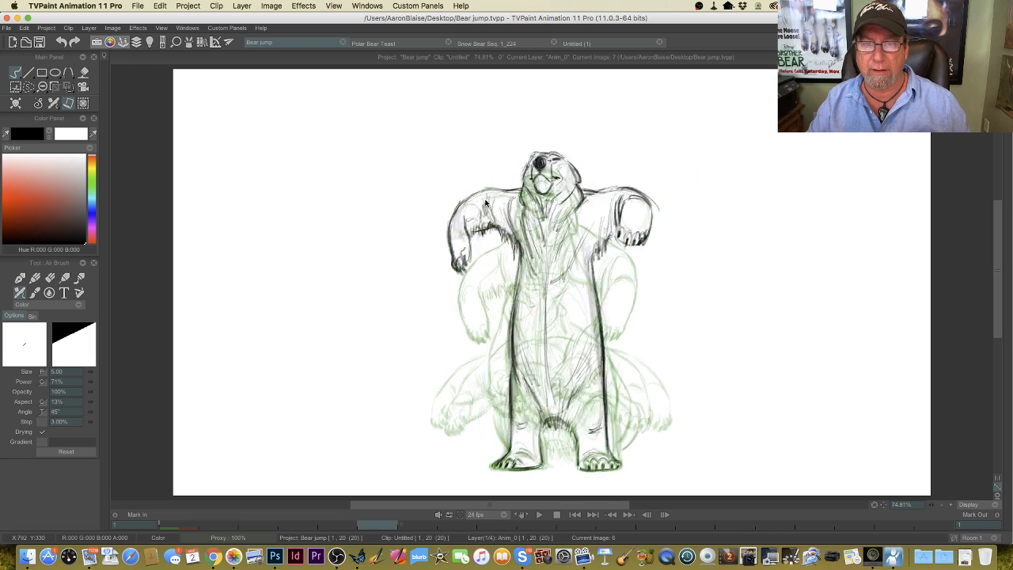
{"action": "key", "text": "Left"}
{"action": "key", "text": "Left"}
{"action": "key", "text": "Left"}
{"action": "key", "text": "Left"}
{"action": "key", "text": "Left"}
Step: Step forward from frame 1 to frame 11 to examine the spacing of the takeoff drawings
{"action": "key", "text": "Right"}
{"action": "key", "text": "Right"}
{"action": "key", "text": "Right"}
{"action": "key", "text": "Right"}
{"action": "key", "text": "Right"}
{"action": "key", "text": "Right"}
{"action": "key", "text": "Right"}
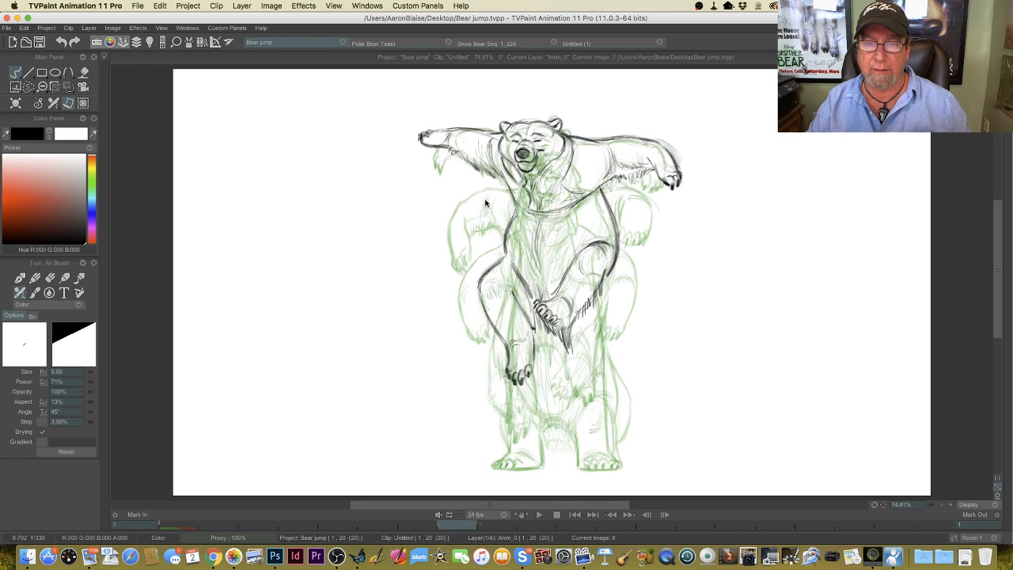
{"action": "key", "text": "Right"}
{"action": "key", "text": "Right"}
{"action": "key", "text": "Right"}
Step: Turn off the light table for the Anim_0 layer
{"action": "key", "text": "Tab"}
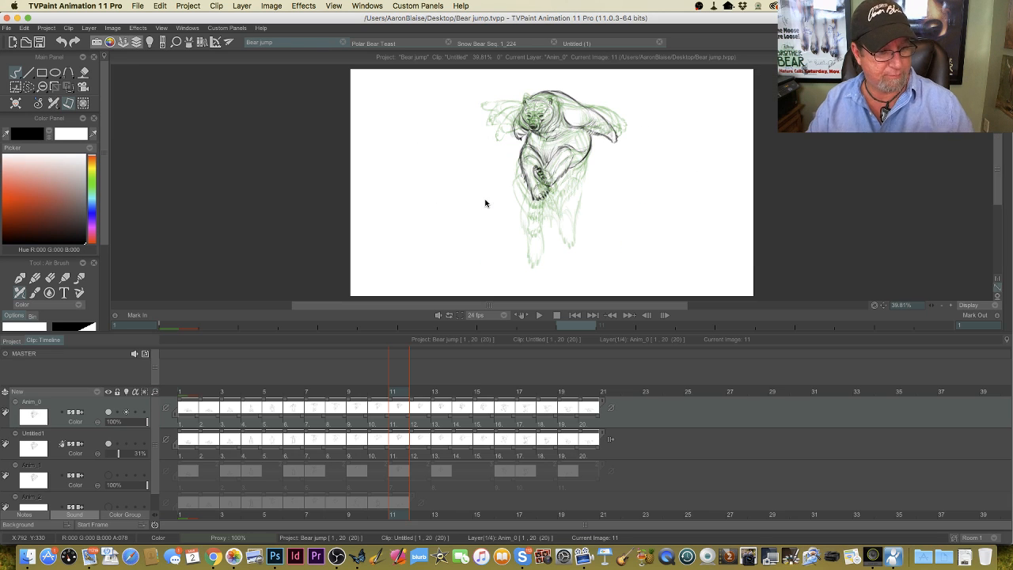
{"action": "left_click", "coordinate": [127, 413]}
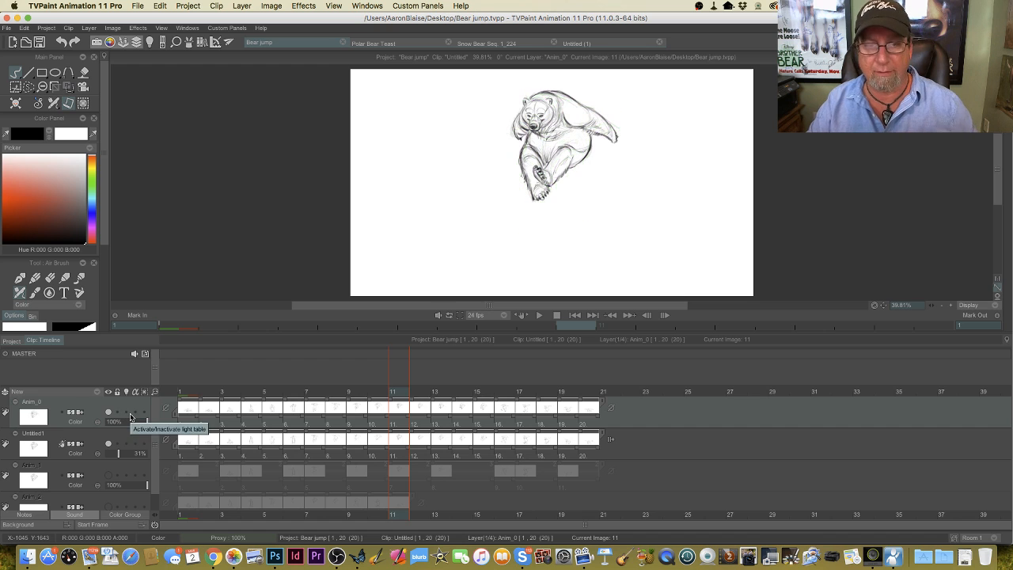
{"action": "key", "text": "Tab"}
Step: Step forward from frame 11 to the landing drawings without the light table to examine the descent
{"action": "key", "text": "Right"}
{"action": "key", "text": "Right"}
{"action": "key", "text": "Right"}
{"action": "key", "text": "Right"}
{"action": "key", "text": "Right"}
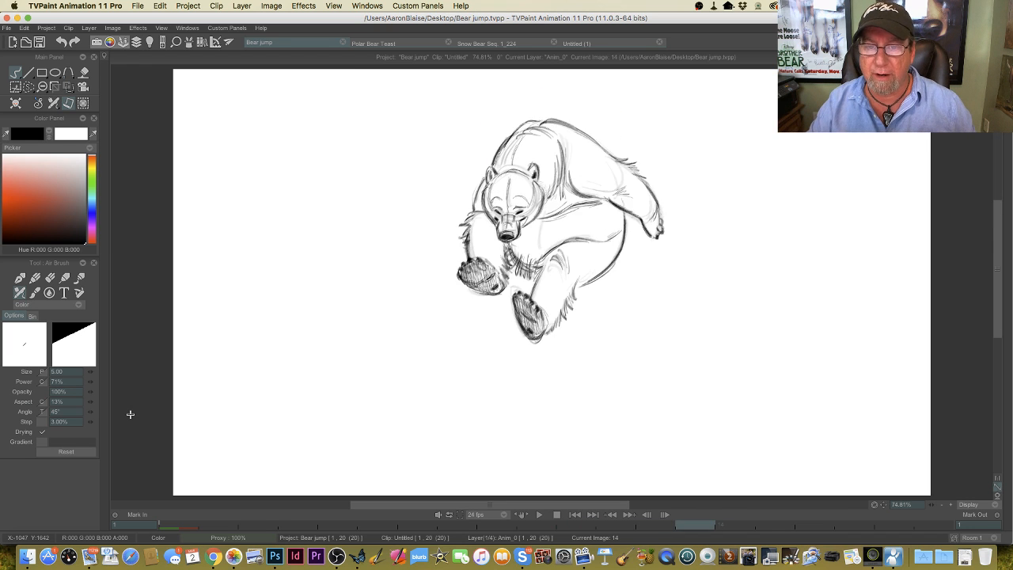
{"action": "key", "text": "Right"}
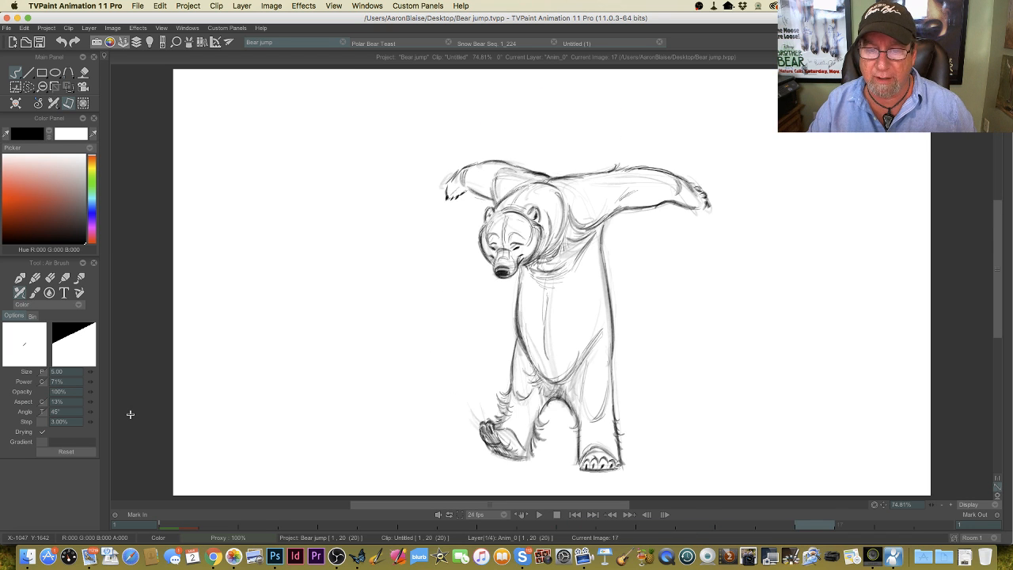
{"action": "key", "text": "Right"}
{"action": "key", "text": "Right"}
Step: Return to frame 17 and add a short stroke beside the knee of the bear's raised leg
{"action": "key", "text": "Left"}
{"action": "key", "text": "Left"}
{"action": "key", "text": "Left"}
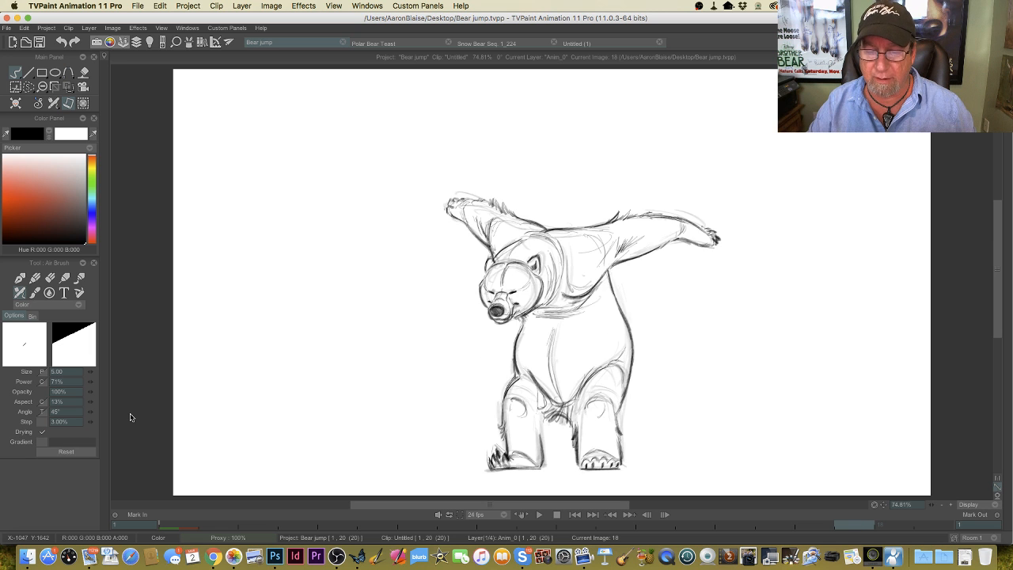
{"action": "key", "text": "Right"}
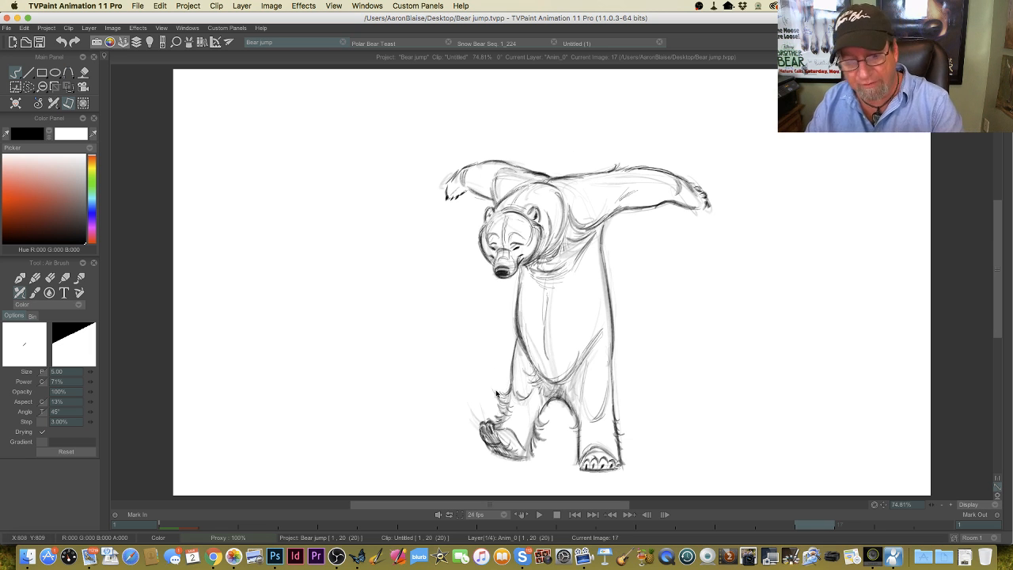
{"action": "left_click_drag", "start_coordinate": [496, 394], "coordinate": [495, 407]}
Step: Flip from frame 16 through frame 21 to examine the foot contact and the squash of the landing
{"action": "key", "text": "Left"}
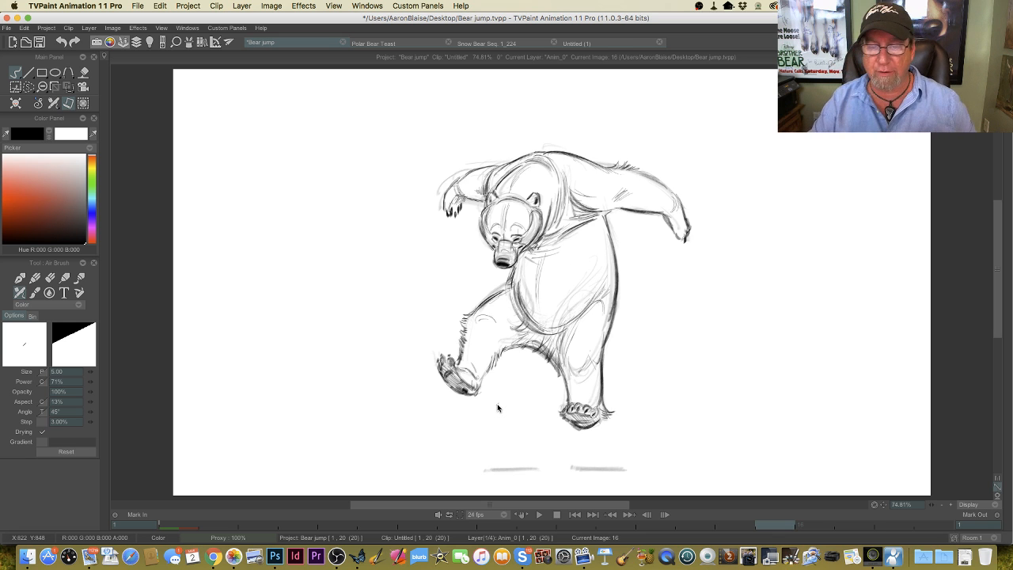
{"action": "key", "text": "Right"}
{"action": "key", "text": "Right"}
{"action": "key", "text": "Right"}
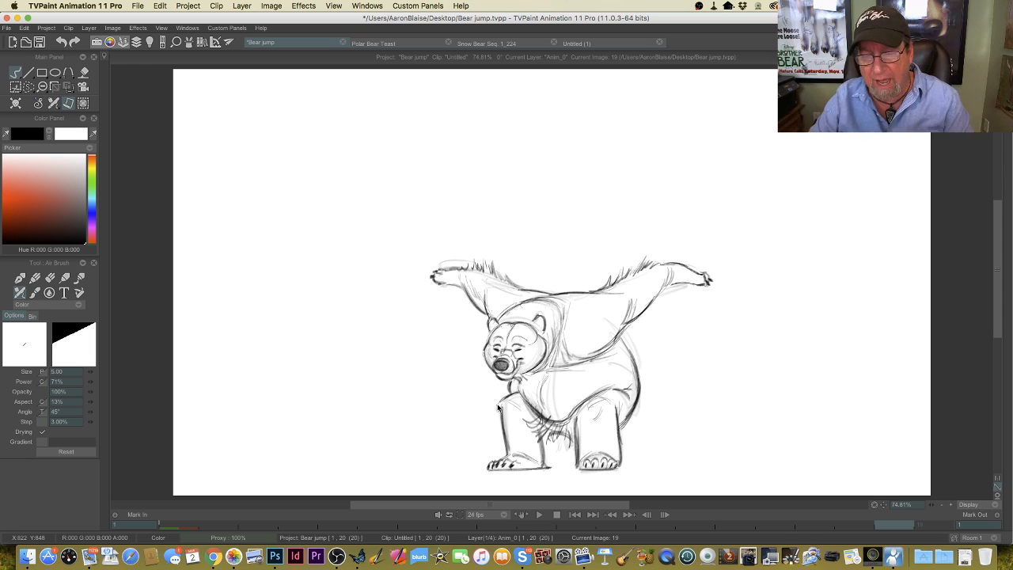
{"action": "key", "text": "Right"}
{"action": "key", "text": "Right"}
{"action": "key", "text": "Left"}
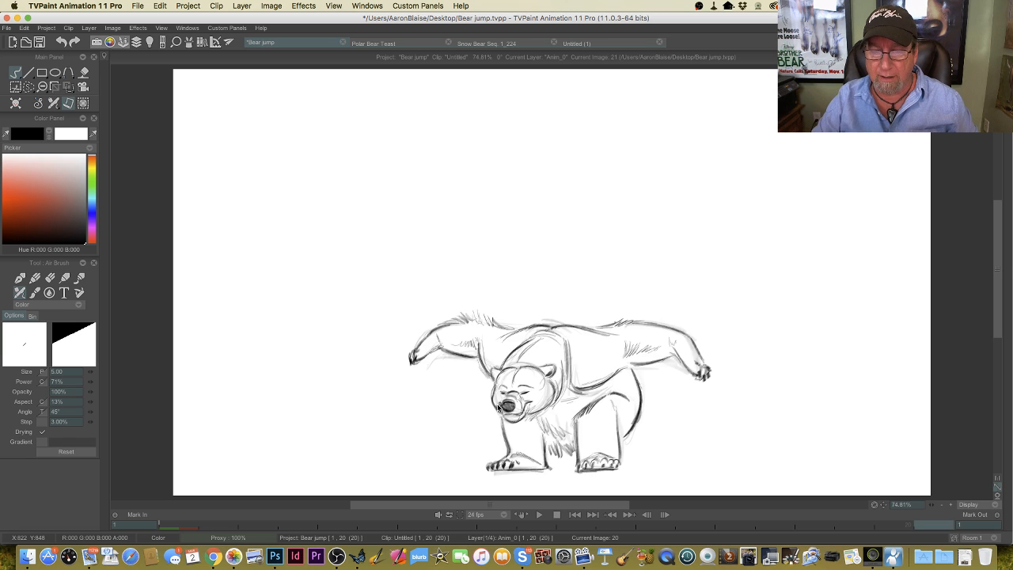
{"action": "key", "text": "Right"}
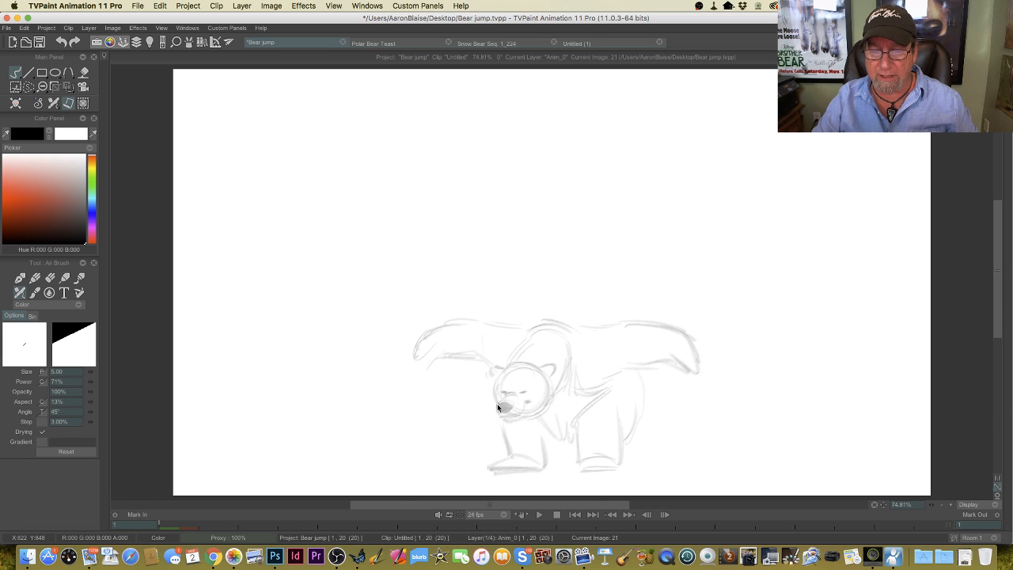
Step: Show the timeline and step back from frame 21 to frame 11 to review the descent in reverse
{"action": "key", "text": "Tab"}
{"action": "key", "text": "Left"}
{"action": "key", "text": "Left"}
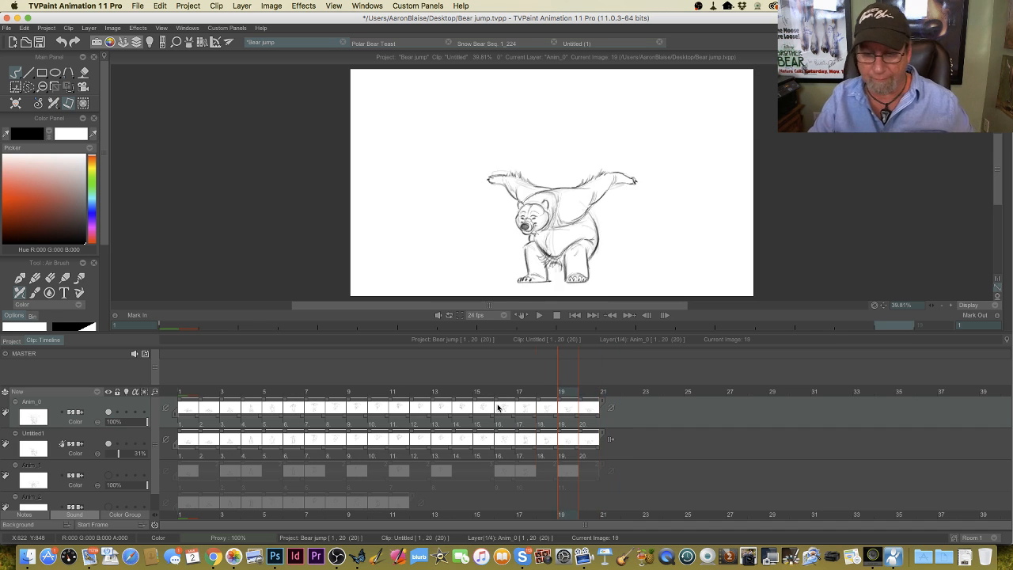
{"action": "key", "text": "Left"}
{"action": "key", "text": "Left"}
{"action": "key", "text": "Left"}
{"action": "key", "text": "Left"}
{"action": "key", "text": "Left"}
{"action": "key", "text": "Left"}
{"action": "key", "text": "Left"}
{"action": "key", "text": "Left"}
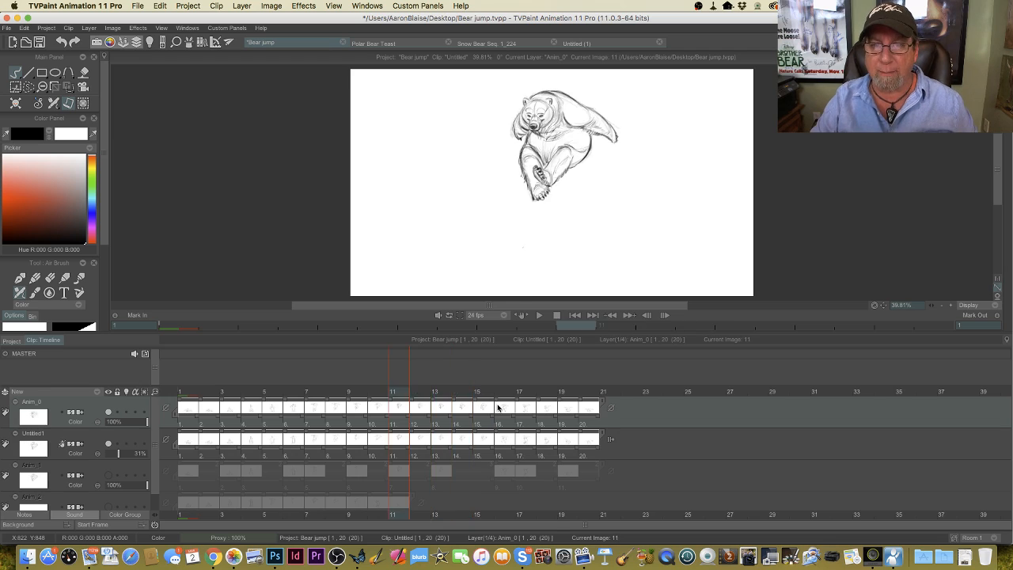
Step: Play the refined bear jump in the enlarged view to check its motion, and stop the playback
{"action": "key", "text": "Tab"}
{"action": "left_click", "coordinate": [539, 513]}
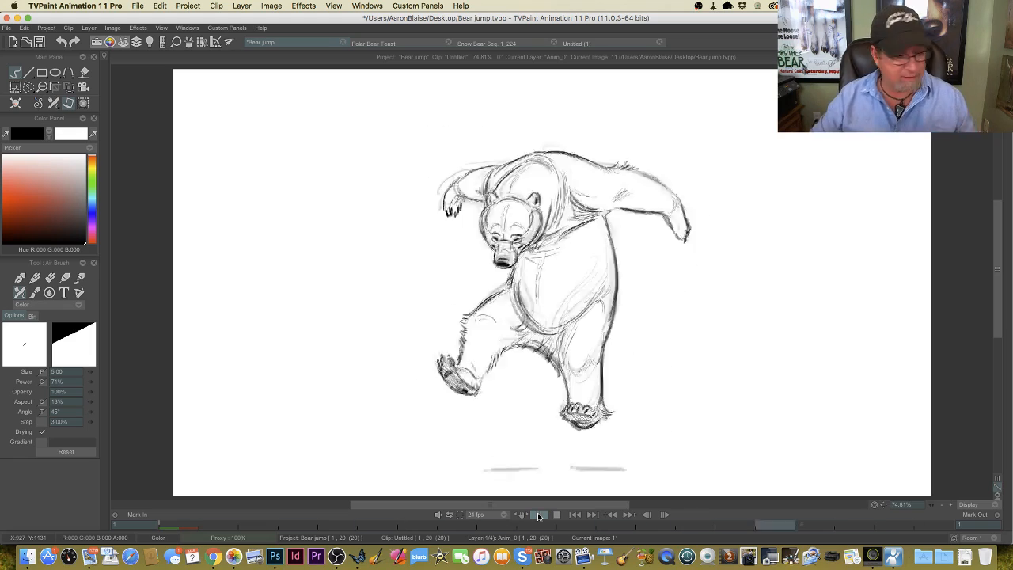
{"action": "left_click", "coordinate": [555, 515]}
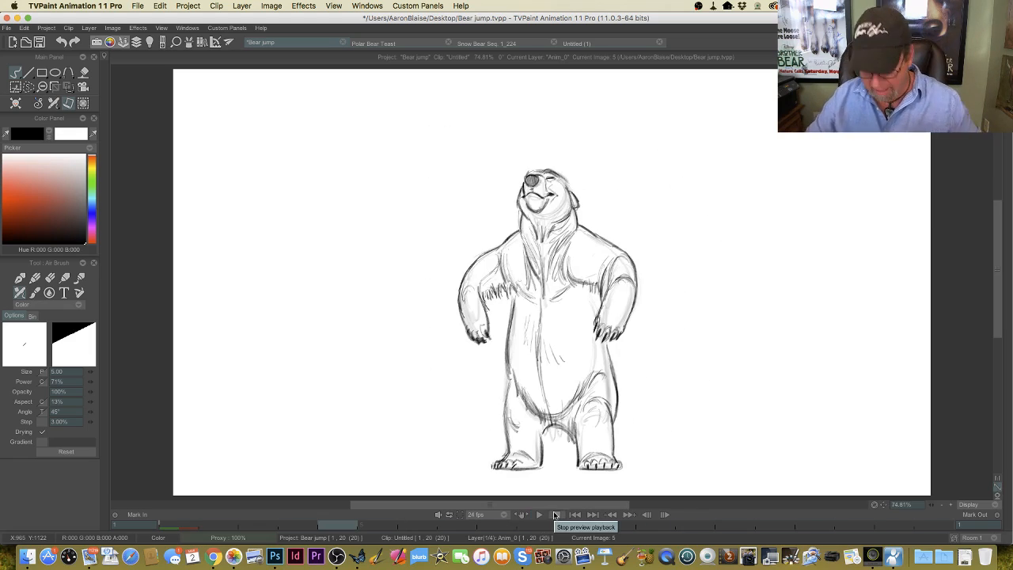
Step: Hide the Anim_0 and Untitled1 layers and show only the rough Anim_2 layer
{"action": "key", "text": "l"}
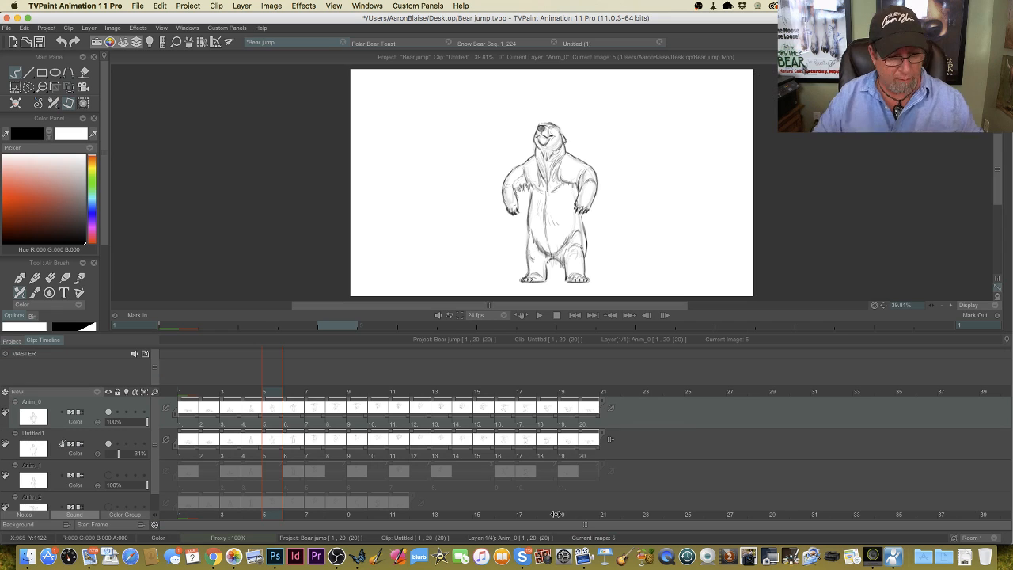
{"action": "left_click", "coordinate": [109, 413]}
{"action": "left_click", "coordinate": [108, 443]}
{"action": "scroll", "coordinate": [154, 522], "scroll_direction": "down", "scroll_amount": 1}
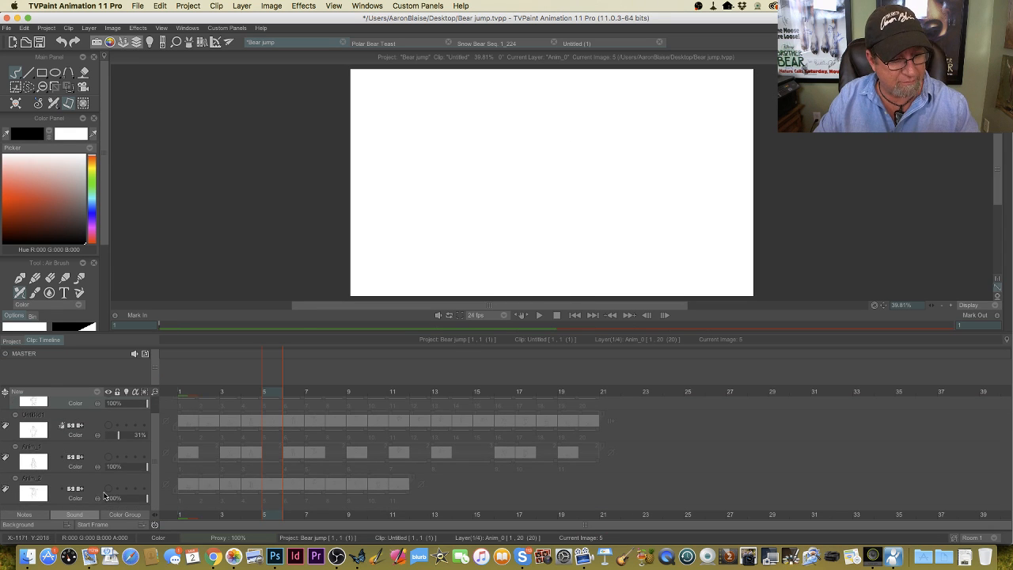
{"action": "left_click", "coordinate": [106, 493]}
Step: Scrub the rough Anim_2 drawings from frame 1 to frame 11 to examine the poses and arcs
{"action": "left_click", "coordinate": [175, 401]}
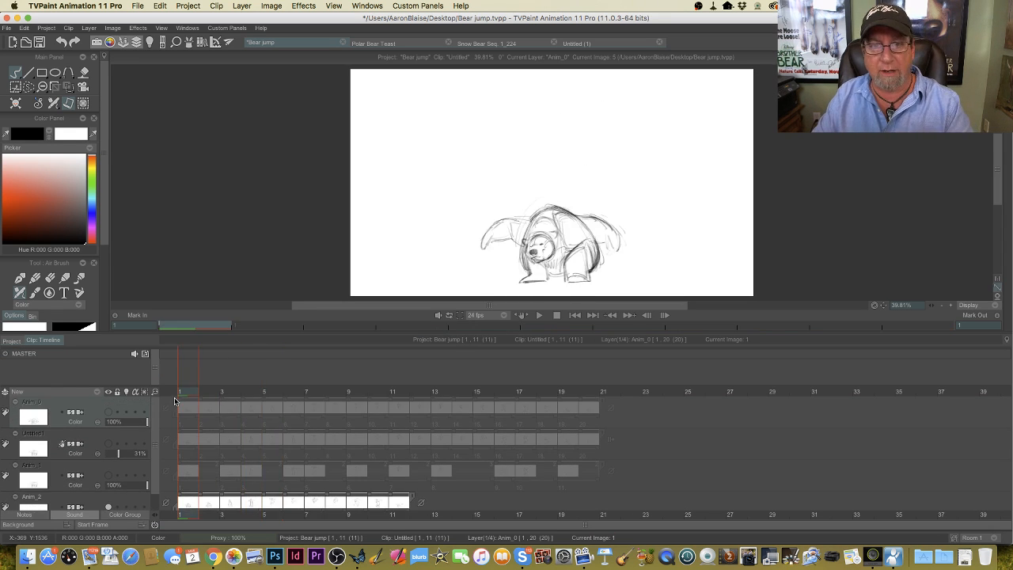
{"action": "mouse_move", "coordinate": [184, 399]}
{"action": "left_mouse_down"}
{"action": "mouse_move", "coordinate": [393, 418]}
{"action": "mouse_move", "coordinate": [216, 411]}
{"action": "mouse_move", "coordinate": [340, 425]}
{"action": "mouse_move", "coordinate": [186, 420]}
{"action": "mouse_move", "coordinate": [312, 436]}
{"action": "mouse_move", "coordinate": [231, 436]}
{"action": "mouse_move", "coordinate": [244, 435]}
{"action": "left_mouse_up"}
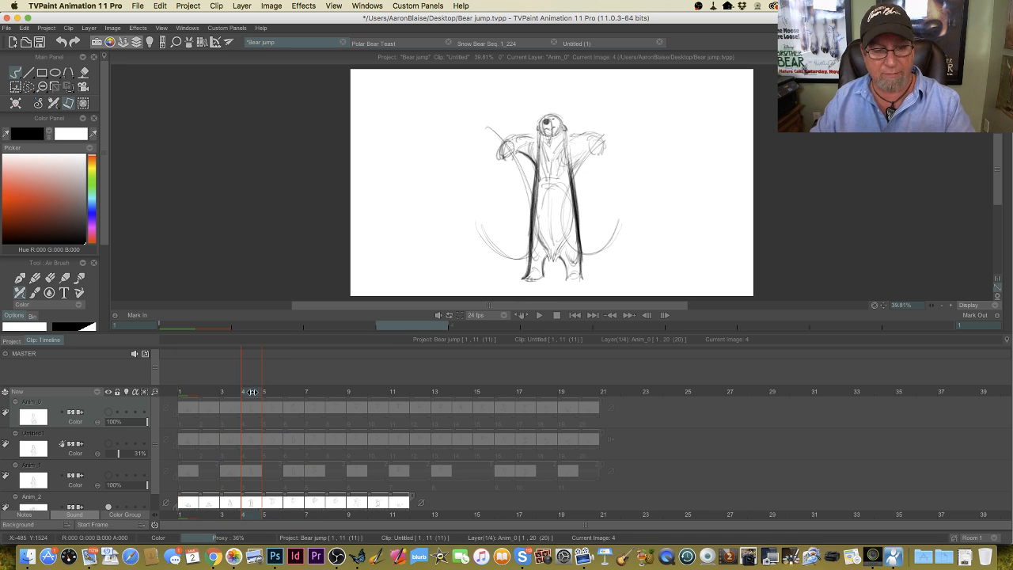
{"action": "mouse_move", "coordinate": [247, 393]}
{"action": "left_mouse_down"}
{"action": "mouse_move", "coordinate": [327, 406]}
{"action": "mouse_move", "coordinate": [350, 393]}
{"action": "mouse_move", "coordinate": [333, 404]}
{"action": "mouse_move", "coordinate": [364, 394]}
{"action": "mouse_move", "coordinate": [396, 400]}
{"action": "mouse_move", "coordinate": [180, 402]}
{"action": "mouse_move", "coordinate": [369, 406]}
{"action": "mouse_move", "coordinate": [186, 411]}
{"action": "mouse_move", "coordinate": [389, 423]}
{"action": "mouse_move", "coordinate": [185, 420]}
{"action": "mouse_move", "coordinate": [398, 433]}
{"action": "left_mouse_up"}
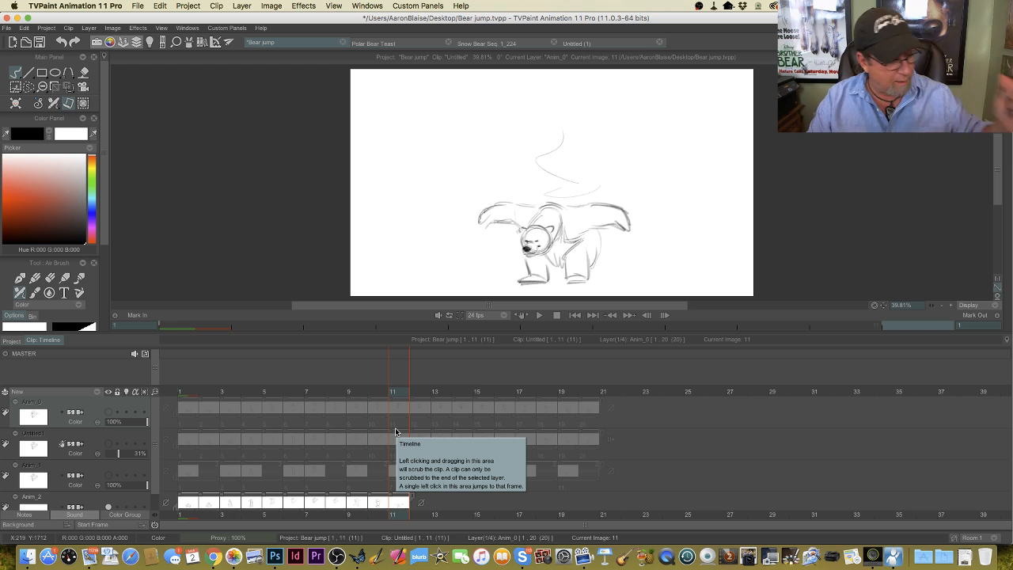
{"action": "key", "text": "Down"}
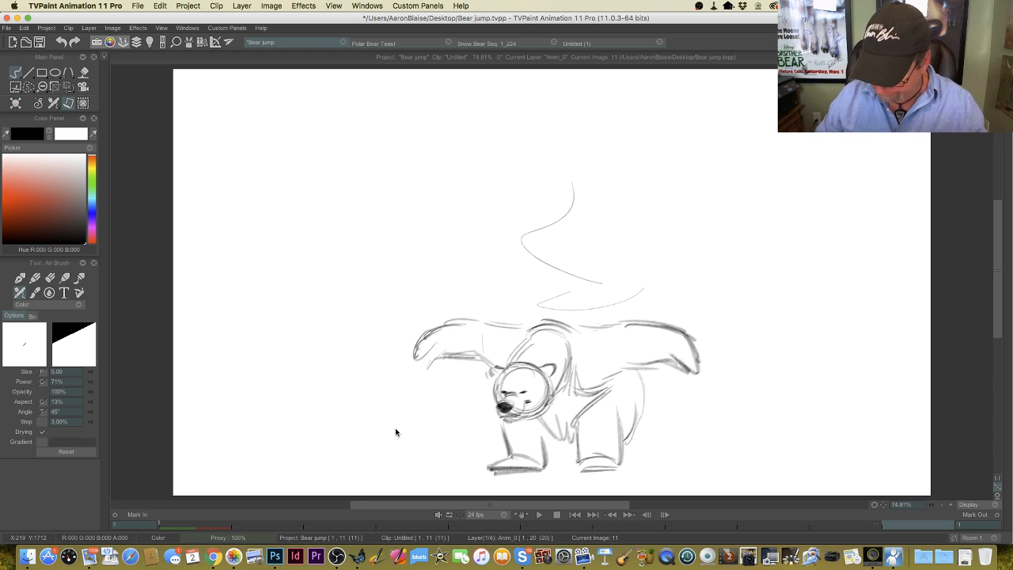
{"action": "key", "text": "Tab"}
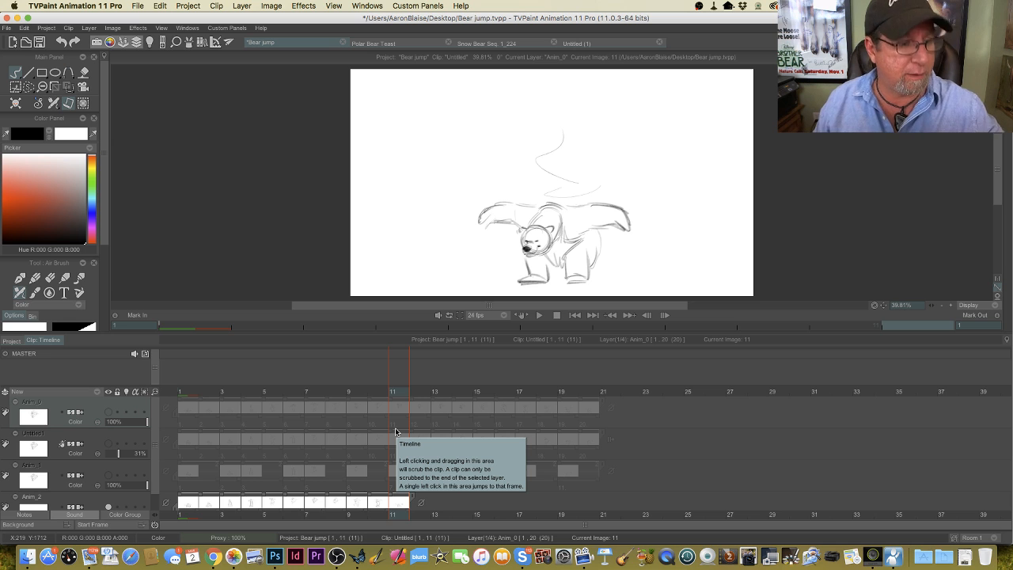
Step: Create a new 1920 x 1080 project at 24 fps
{"action": "left_click", "coordinate": [137, 6]}
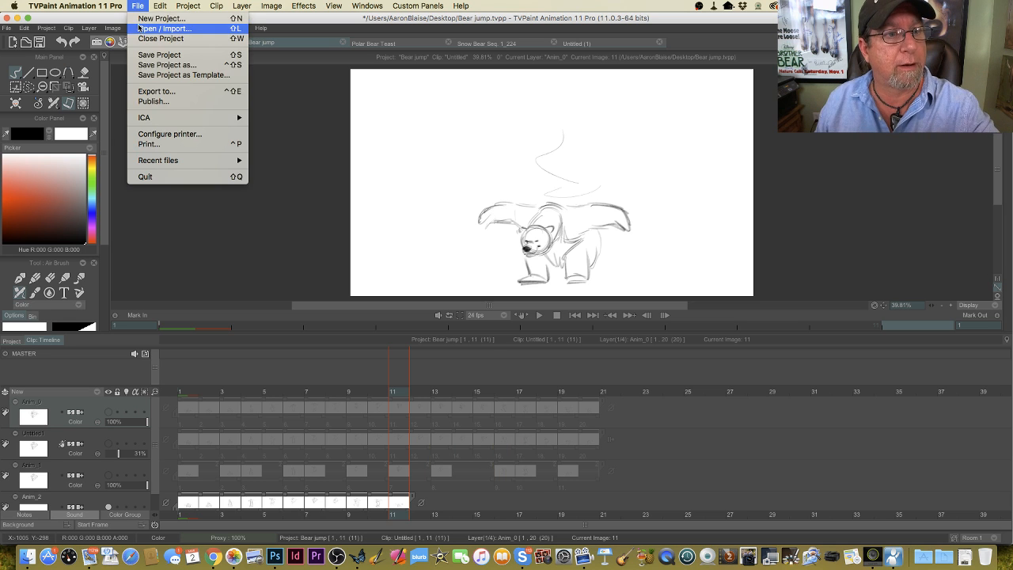
{"action": "left_click", "coordinate": [136, 19]}
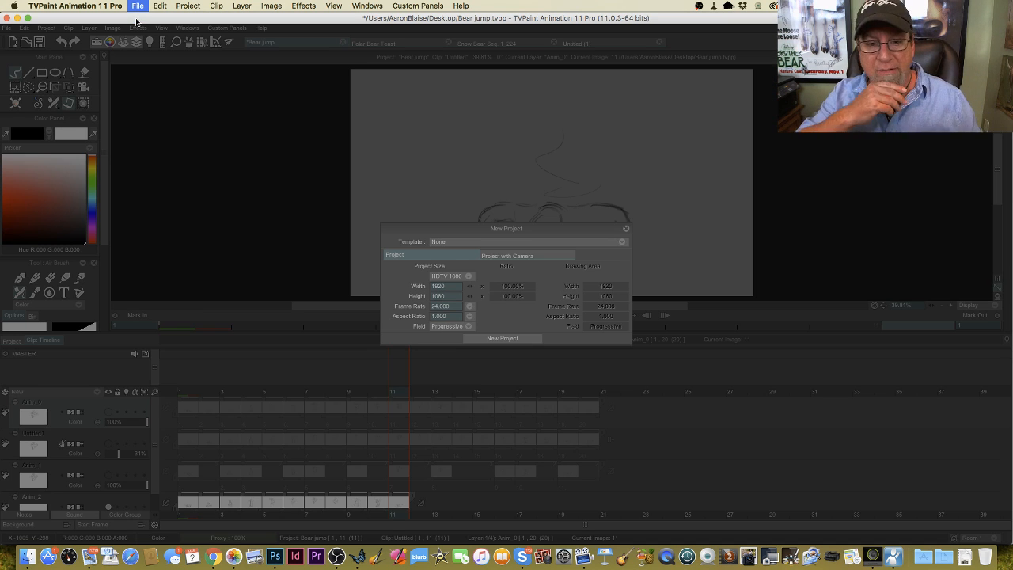
{"action": "left_click", "coordinate": [497, 339]}
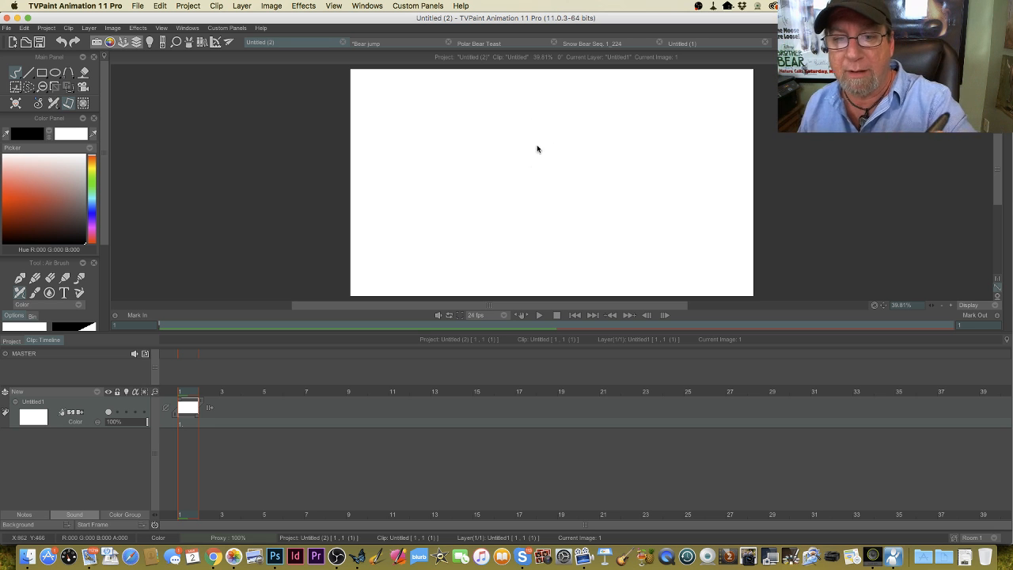
Step: Sketch a tall, narrow oval near the middle of frame 1 and darken its outline in the enlarged view
{"action": "mouse_move", "coordinate": [536, 192]}
{"action": "left_mouse_down"}
{"action": "mouse_move", "coordinate": [549, 158]}
{"action": "mouse_move", "coordinate": [531, 181]}
{"action": "mouse_move", "coordinate": [547, 196]}
{"action": "mouse_move", "coordinate": [550, 157]}
{"action": "mouse_move", "coordinate": [551, 169]}
{"action": "mouse_move", "coordinate": [532, 163]}
{"action": "mouse_move", "coordinate": [544, 186]}
{"action": "mouse_move", "coordinate": [549, 158]}
{"action": "mouse_move", "coordinate": [537, 175]}
{"action": "left_mouse_up"}
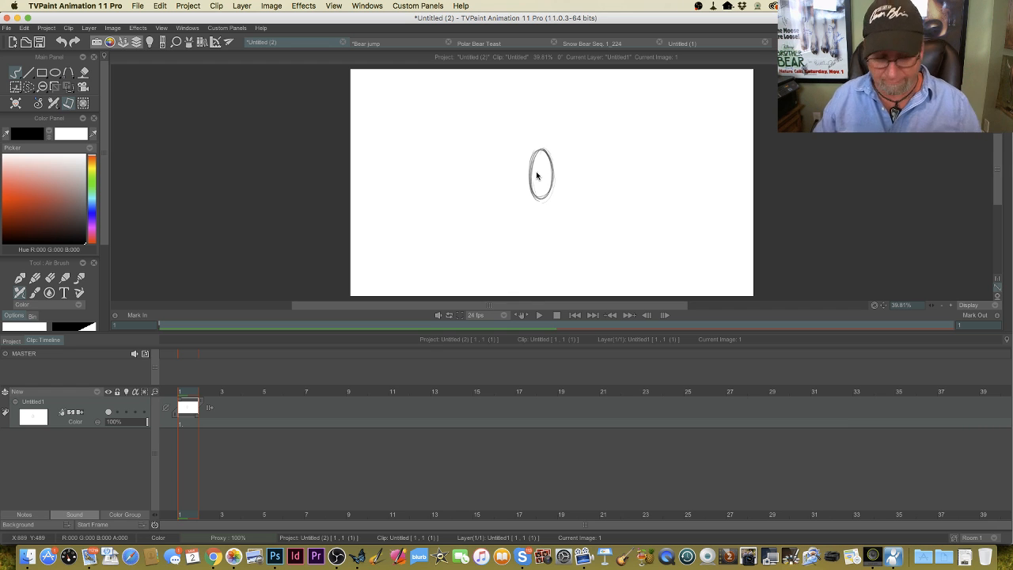
{"action": "key", "text": "Tab"}
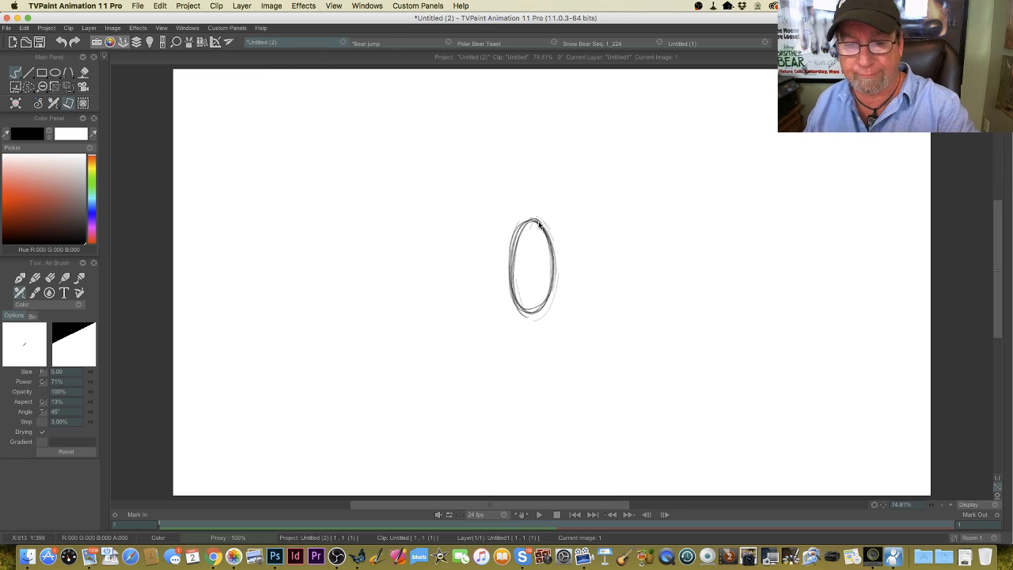
{"action": "mouse_move", "coordinate": [520, 224]}
{"action": "left_mouse_down"}
{"action": "mouse_move", "coordinate": [514, 291]}
{"action": "mouse_move", "coordinate": [523, 310]}
{"action": "mouse_move", "coordinate": [542, 307]}
{"action": "left_mouse_up"}
{"action": "mouse_move", "coordinate": [554, 264]}
{"action": "left_mouse_down"}
{"action": "mouse_move", "coordinate": [535, 219]}
{"action": "mouse_move", "coordinate": [515, 252]}
{"action": "mouse_move", "coordinate": [515, 289]}
{"action": "mouse_move", "coordinate": [514, 242]}
{"action": "mouse_move", "coordinate": [522, 313]}
{"action": "left_mouse_up"}
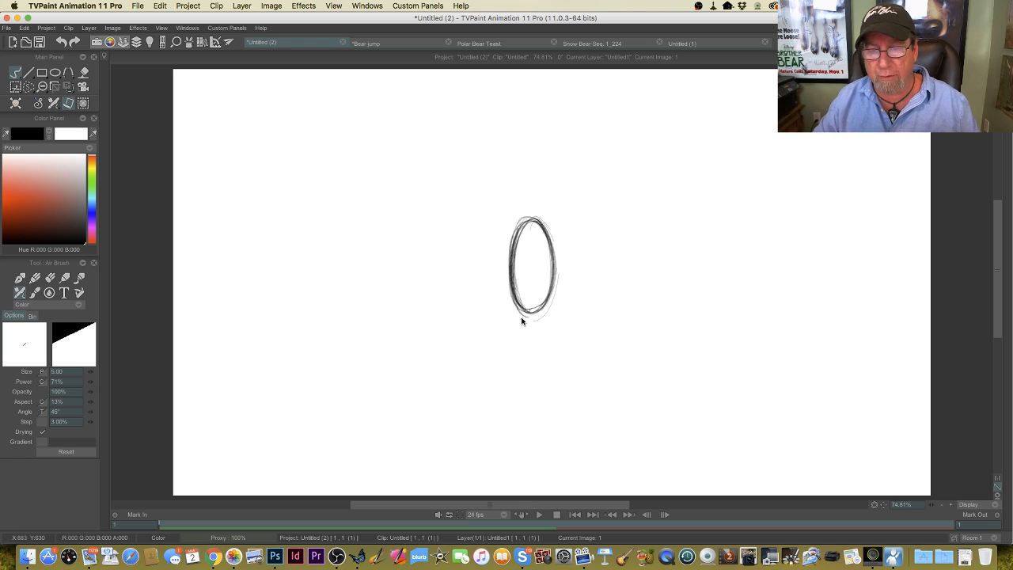
Step: Add a blank drawing at frame 2 and turn on the layer's light table to show the previous drawing
{"action": "key", "text": "Tab"}
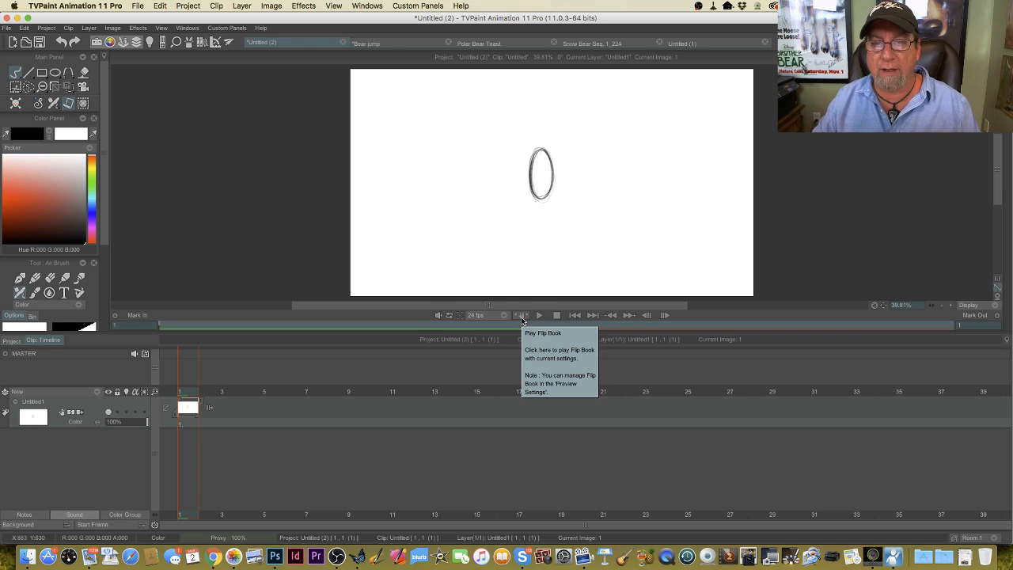
{"action": "key", "text": "Tab"}
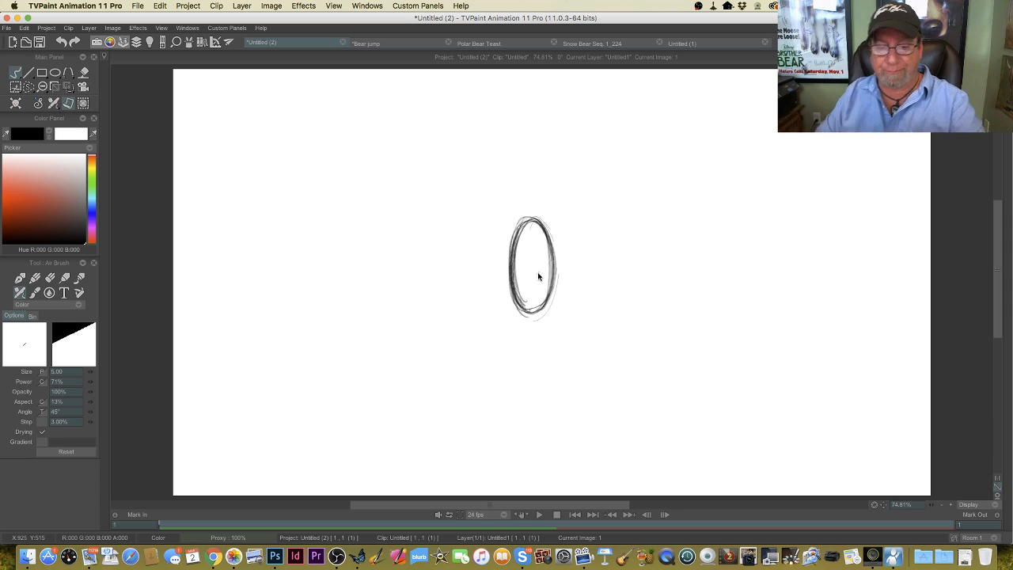
{"action": "key", "text": "Tab"}
{"action": "left_click", "coordinate": [209, 391]}
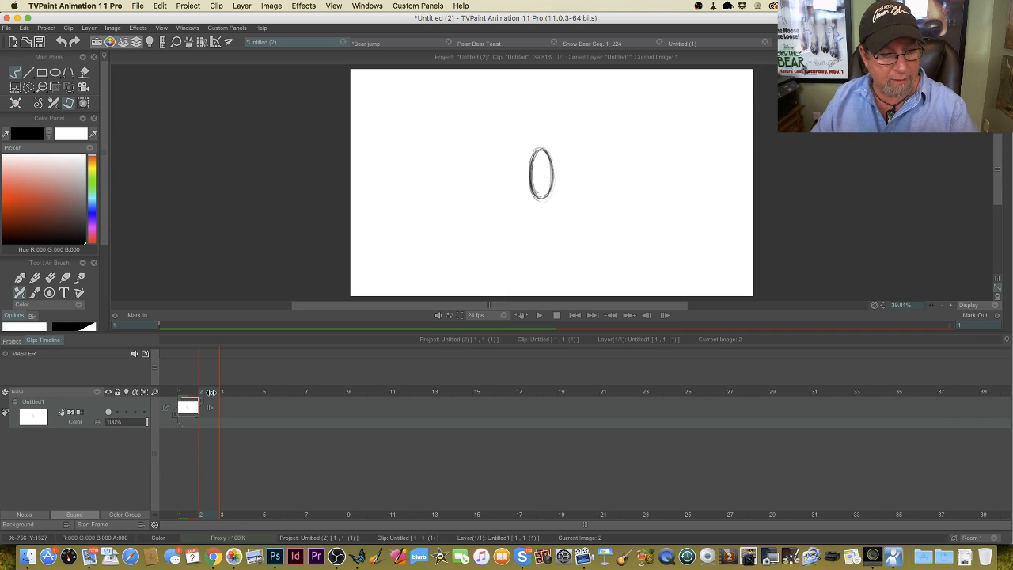
{"action": "left_click", "coordinate": [17, 104]}
{"action": "key", "text": "Tab"}
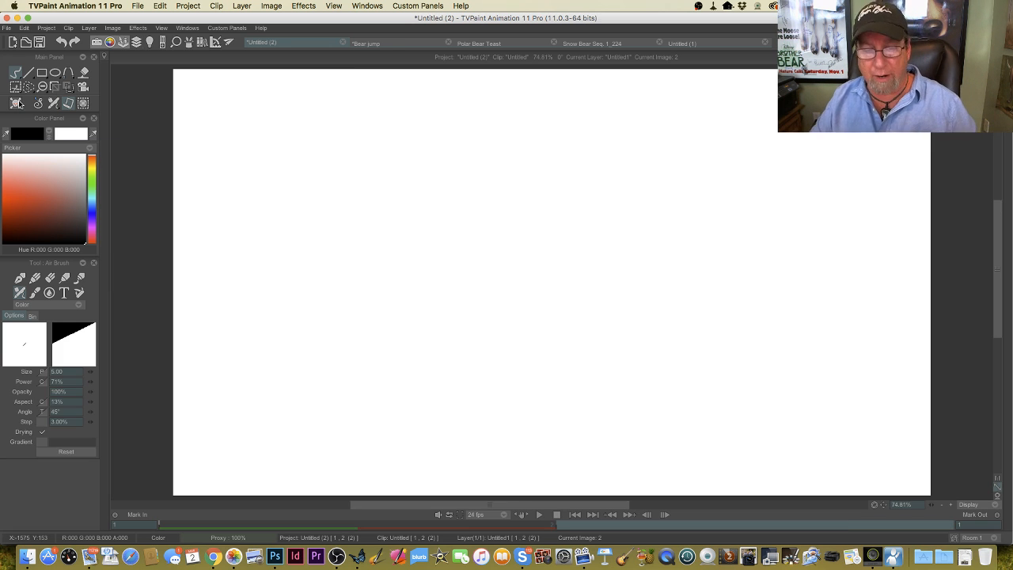
{"action": "key", "text": "Tab"}
{"action": "left_click", "coordinate": [126, 414]}
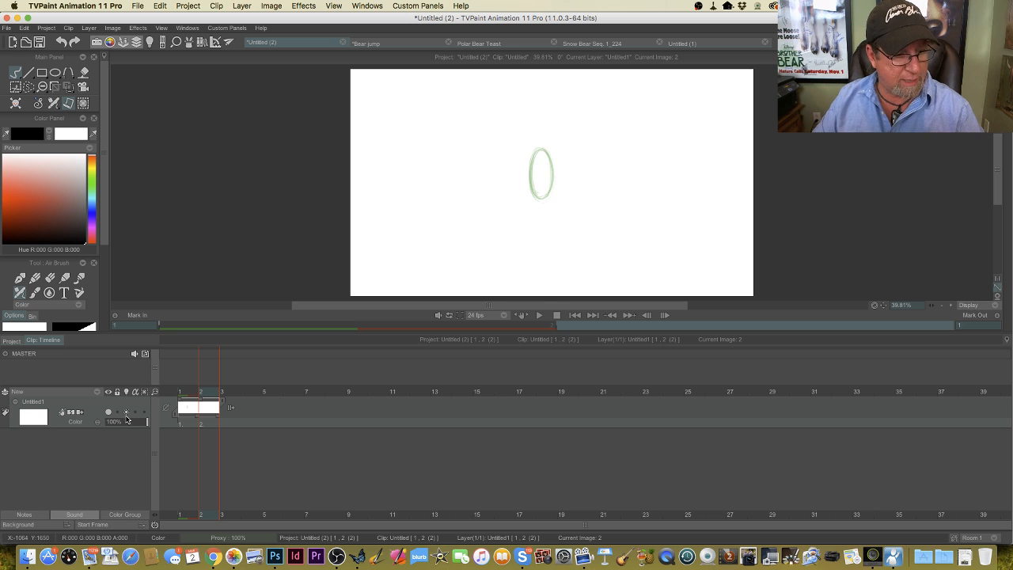
{"action": "key", "text": "Tab"}
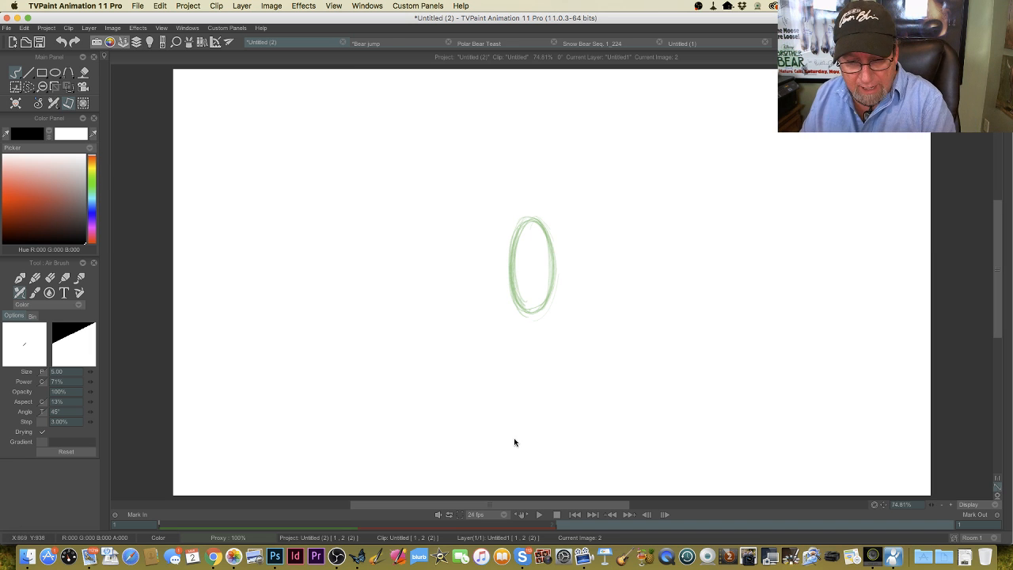
Step: Sketch a wide, flattened dome well below the tall oval on frame 2 and flip between frames 1 and 2 to compare them
{"action": "mouse_move", "coordinate": [541, 444]}
{"action": "left_mouse_down"}
{"action": "mouse_move", "coordinate": [552, 414]}
{"action": "mouse_move", "coordinate": [541, 416]}
{"action": "mouse_move", "coordinate": [581, 441]}
{"action": "mouse_move", "coordinate": [527, 422]}
{"action": "mouse_move", "coordinate": [540, 416]}
{"action": "mouse_move", "coordinate": [485, 431]}
{"action": "mouse_move", "coordinate": [572, 440]}
{"action": "left_mouse_up"}
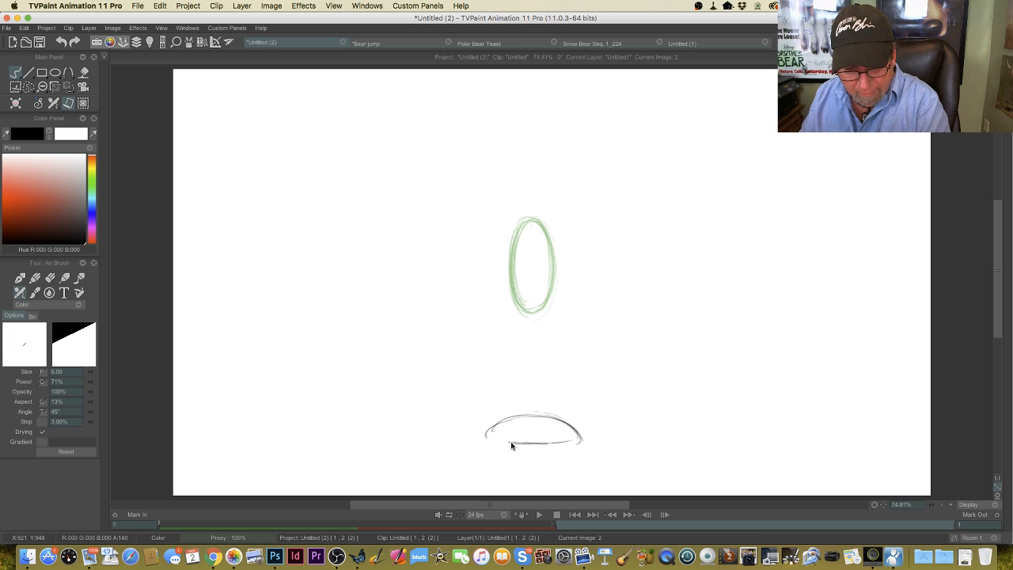
{"action": "mouse_move", "coordinate": [488, 436]}
{"action": "left_mouse_down"}
{"action": "mouse_move", "coordinate": [575, 441]}
{"action": "mouse_move", "coordinate": [487, 435]}
{"action": "mouse_move", "coordinate": [560, 434]}
{"action": "mouse_move", "coordinate": [548, 419]}
{"action": "mouse_move", "coordinate": [577, 441]}
{"action": "mouse_move", "coordinate": [500, 416]}
{"action": "mouse_move", "coordinate": [487, 435]}
{"action": "mouse_move", "coordinate": [573, 438]}
{"action": "mouse_move", "coordinate": [508, 443]}
{"action": "mouse_move", "coordinate": [543, 444]}
{"action": "mouse_move", "coordinate": [490, 433]}
{"action": "mouse_move", "coordinate": [535, 417]}
{"action": "mouse_move", "coordinate": [580, 441]}
{"action": "mouse_move", "coordinate": [502, 425]}
{"action": "mouse_move", "coordinate": [488, 430]}
{"action": "mouse_move", "coordinate": [571, 443]}
{"action": "mouse_move", "coordinate": [497, 440]}
{"action": "left_mouse_up"}
{"action": "key", "text": "Left"}
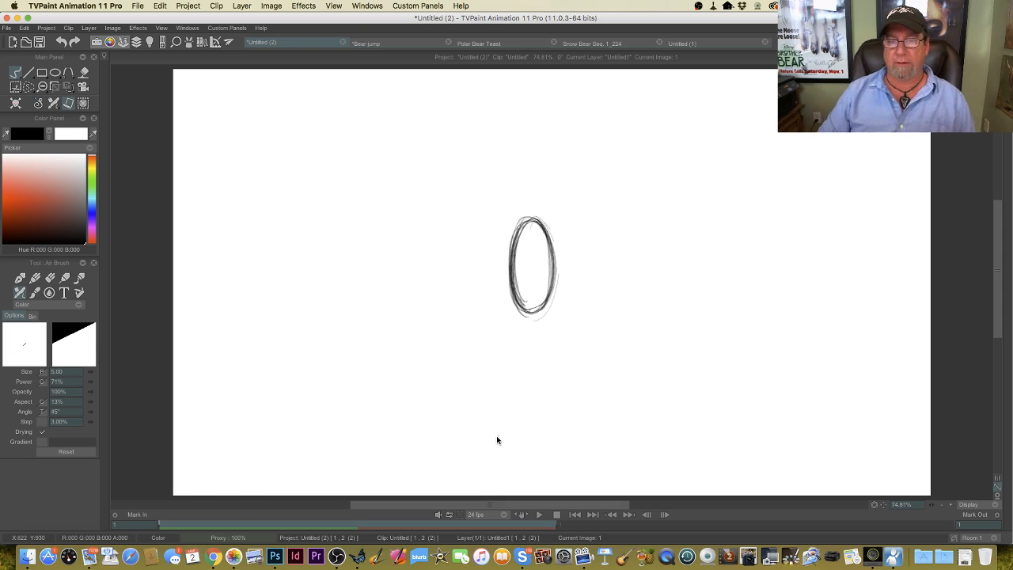
{"action": "key", "text": "Right"}
{"action": "key", "text": "Left"}
{"action": "key", "text": "Right"}
{"action": "key", "text": "Left"}
{"action": "key", "text": "Right"}
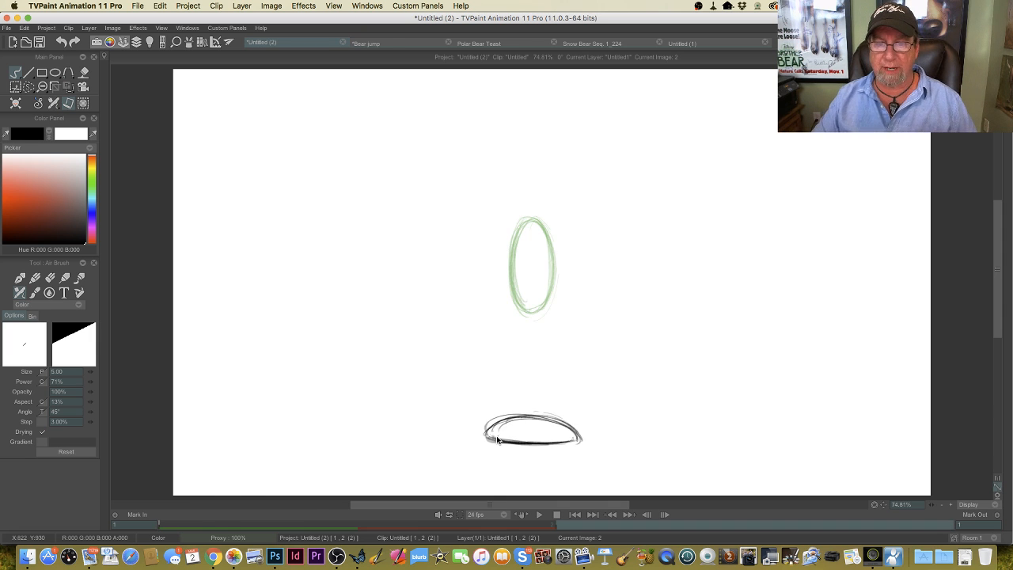
Step: Add a blank drawing at frame 3 and sketch a rounder oval with a dark outline above the tall oval
{"action": "key", "text": "Tab"}
{"action": "left_click", "coordinate": [227, 392]}
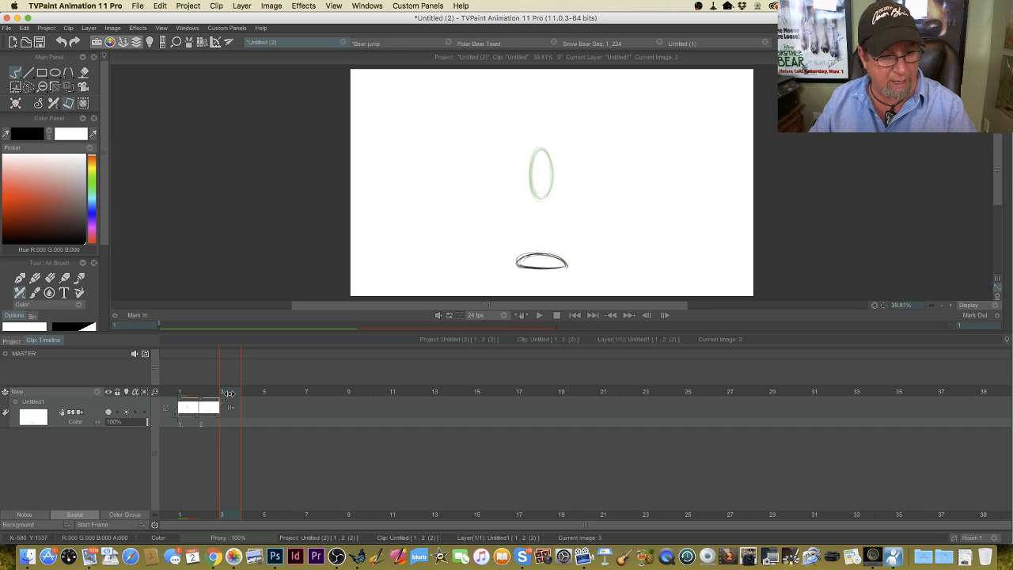
{"action": "left_click", "coordinate": [16, 105]}
{"action": "key", "text": "Tab"}
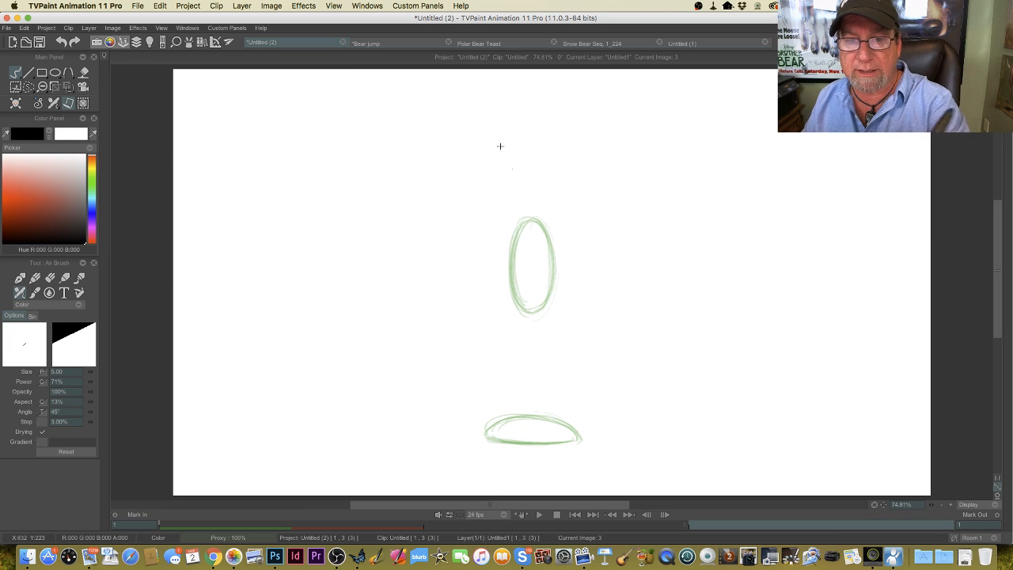
{"action": "mouse_move", "coordinate": [553, 147]}
{"action": "left_mouse_down"}
{"action": "mouse_move", "coordinate": [501, 150]}
{"action": "mouse_move", "coordinate": [539, 173]}
{"action": "mouse_move", "coordinate": [550, 135]}
{"action": "mouse_move", "coordinate": [505, 133]}
{"action": "mouse_move", "coordinate": [513, 172]}
{"action": "mouse_move", "coordinate": [557, 151]}
{"action": "mouse_move", "coordinate": [526, 124]}
{"action": "mouse_move", "coordinate": [498, 155]}
{"action": "mouse_move", "coordinate": [543, 173]}
{"action": "mouse_move", "coordinate": [555, 139]}
{"action": "mouse_move", "coordinate": [524, 122]}
{"action": "mouse_move", "coordinate": [501, 155]}
{"action": "mouse_move", "coordinate": [529, 176]}
{"action": "mouse_move", "coordinate": [532, 132]}
{"action": "mouse_move", "coordinate": [502, 129]}
{"action": "mouse_move", "coordinate": [512, 170]}
{"action": "mouse_move", "coordinate": [499, 141]}
{"action": "mouse_move", "coordinate": [519, 135]}
{"action": "mouse_move", "coordinate": [557, 161]}
{"action": "mouse_move", "coordinate": [554, 137]}
{"action": "mouse_move", "coordinate": [538, 175]}
{"action": "mouse_move", "coordinate": [523, 124]}
{"action": "mouse_move", "coordinate": [545, 123]}
{"action": "mouse_move", "coordinate": [497, 149]}
{"action": "mouse_move", "coordinate": [534, 121]}
{"action": "mouse_move", "coordinate": [563, 151]}
{"action": "mouse_move", "coordinate": [561, 165]}
{"action": "mouse_move", "coordinate": [542, 131]}
{"action": "mouse_move", "coordinate": [552, 160]}
{"action": "mouse_move", "coordinate": [548, 137]}
{"action": "mouse_move", "coordinate": [547, 152]}
{"action": "mouse_move", "coordinate": [537, 134]}
{"action": "mouse_move", "coordinate": [519, 158]}
{"action": "left_mouse_up"}
{"action": "key", "text": "e"}
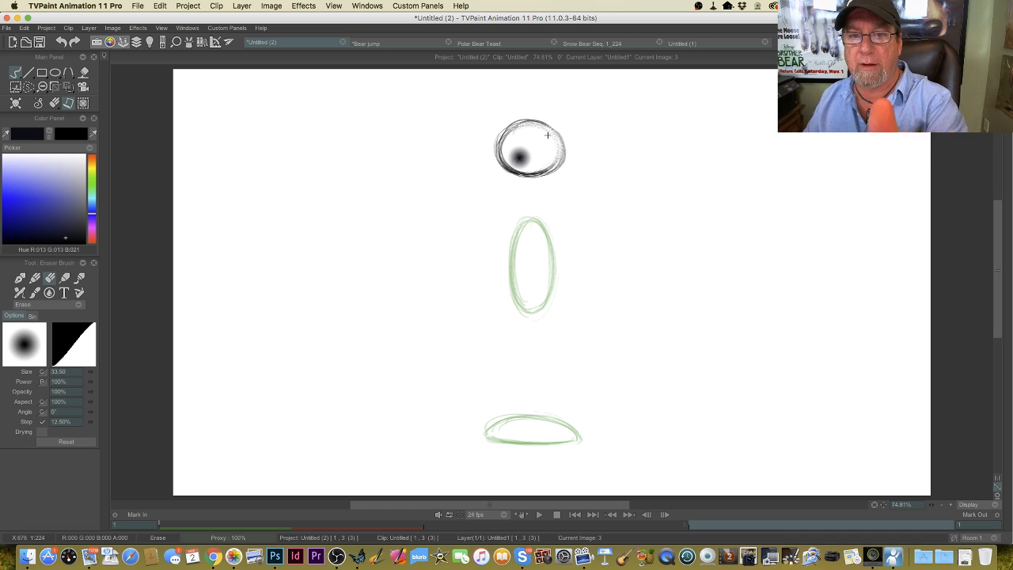
{"action": "key", "text": "b"}
{"action": "mouse_move", "coordinate": [538, 122]}
{"action": "left_mouse_down"}
{"action": "mouse_move", "coordinate": [542, 170]}
{"action": "mouse_move", "coordinate": [562, 148]}
{"action": "mouse_move", "coordinate": [547, 170]}
{"action": "left_mouse_up"}
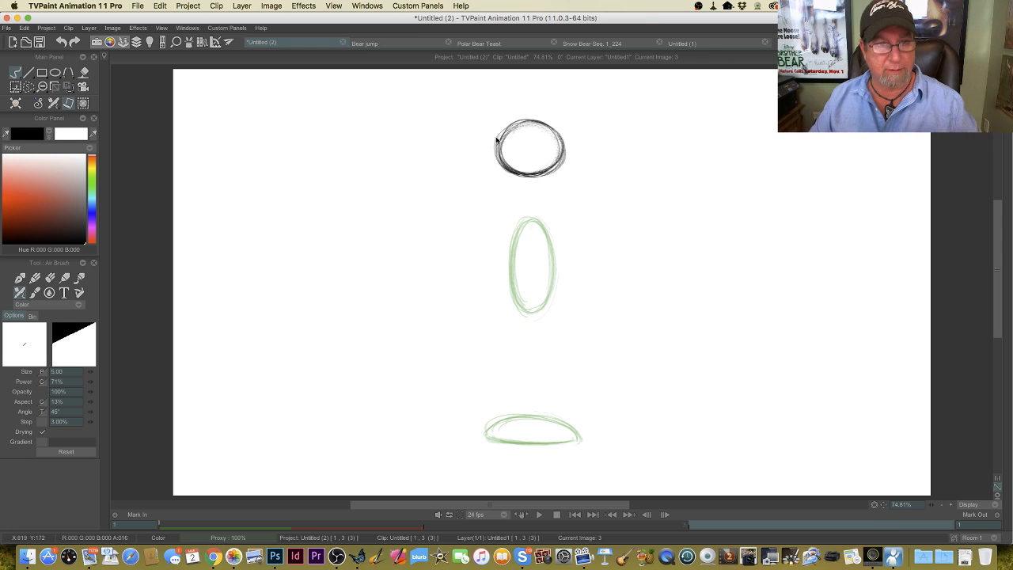
{"action": "left_click", "coordinate": [684, 43]}
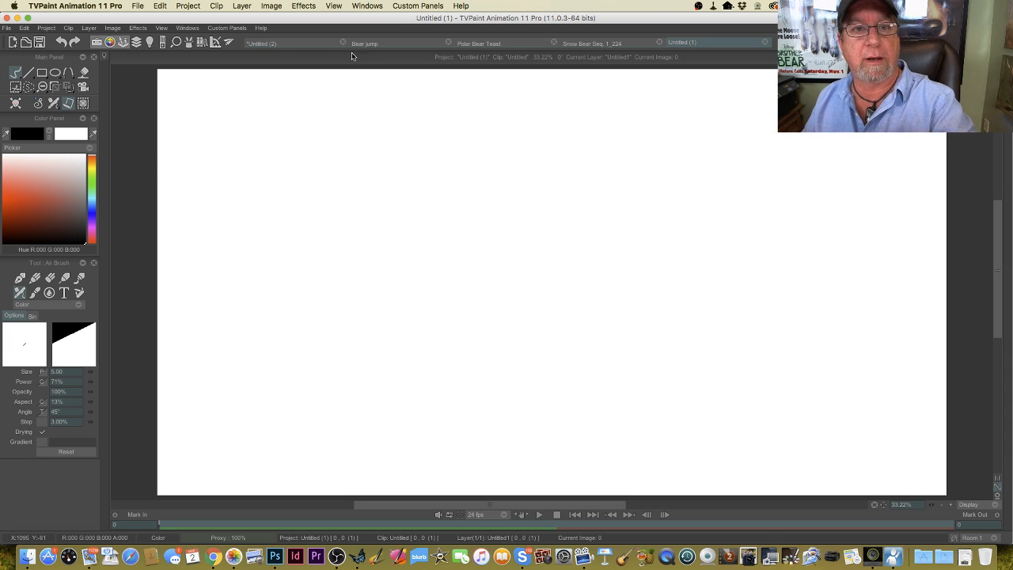
{"action": "left_click", "coordinate": [277, 42]}
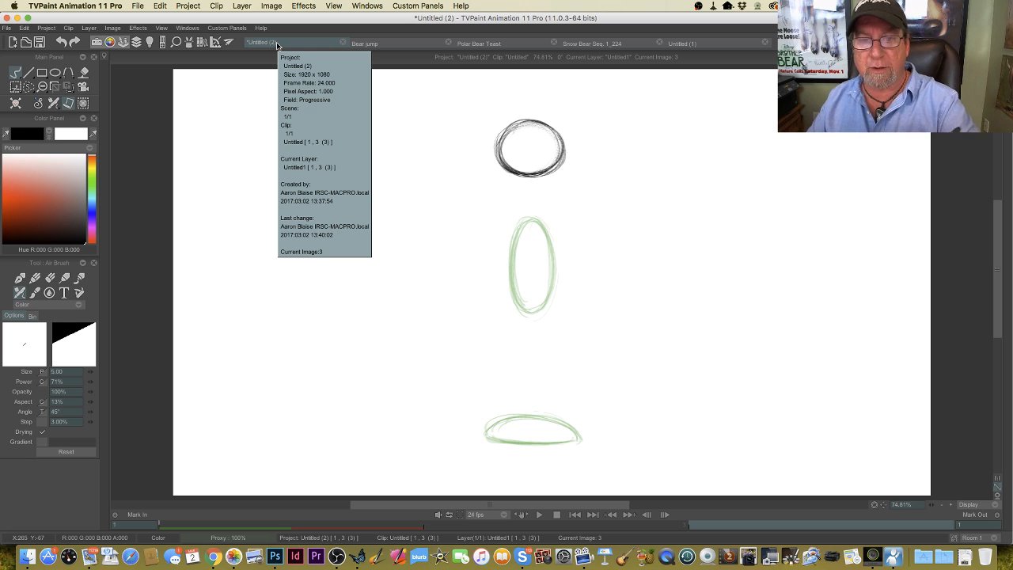
{"action": "left_click", "coordinate": [289, 326]}
{"action": "key", "text": "Tab"}
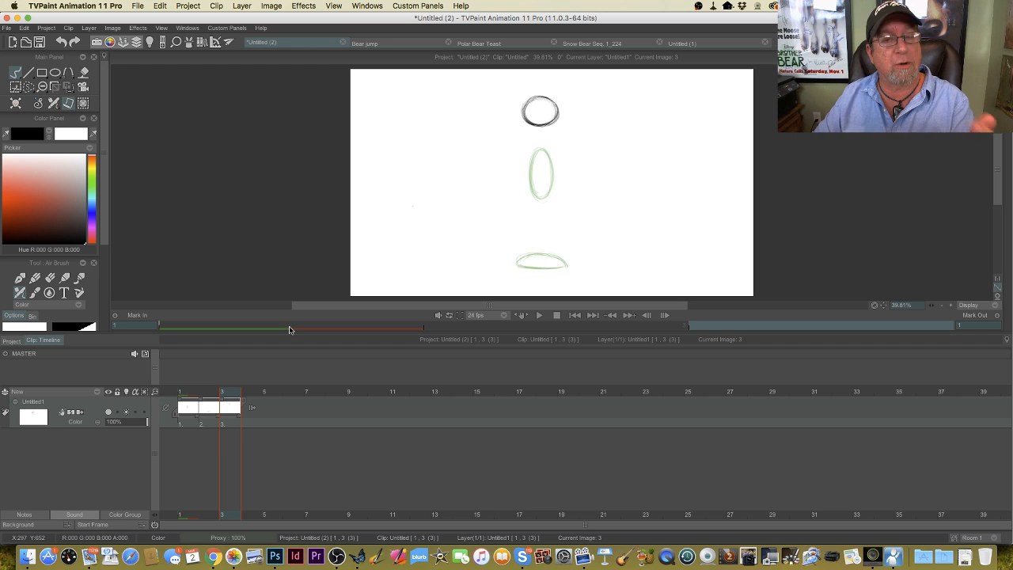
{"action": "key", "text": "Tab"}
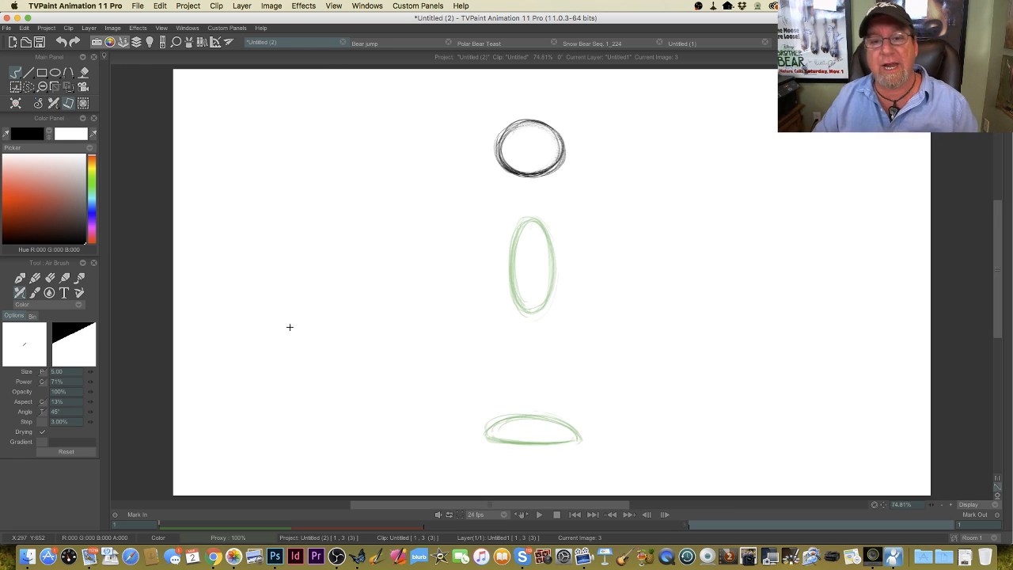
Step: Return to frame 1, play the three-drawing animation and stop it
{"action": "key", "text": "Tab"}
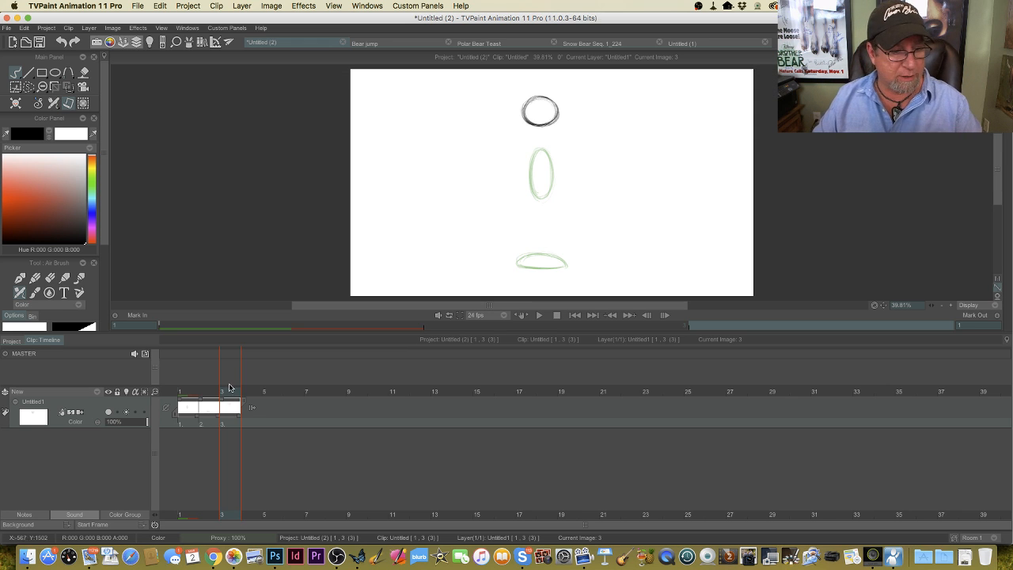
{"action": "left_click", "coordinate": [190, 395]}
{"action": "mouse_move", "coordinate": [188, 395]}
{"action": "left_mouse_down"}
{"action": "mouse_move", "coordinate": [236, 399]}
{"action": "mouse_move", "coordinate": [189, 398]}
{"action": "left_mouse_up"}
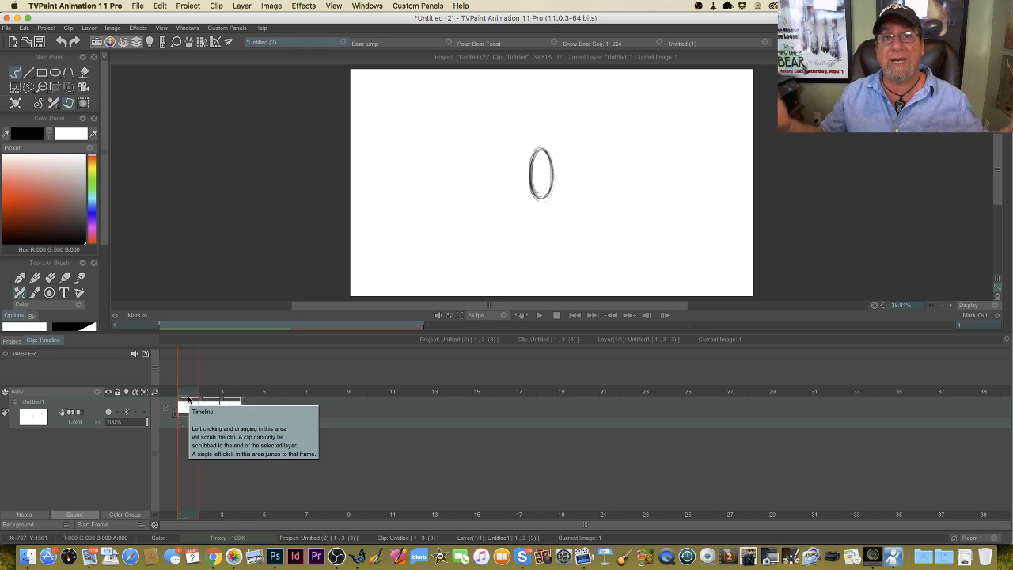
{"action": "left_click", "coordinate": [538, 316]}
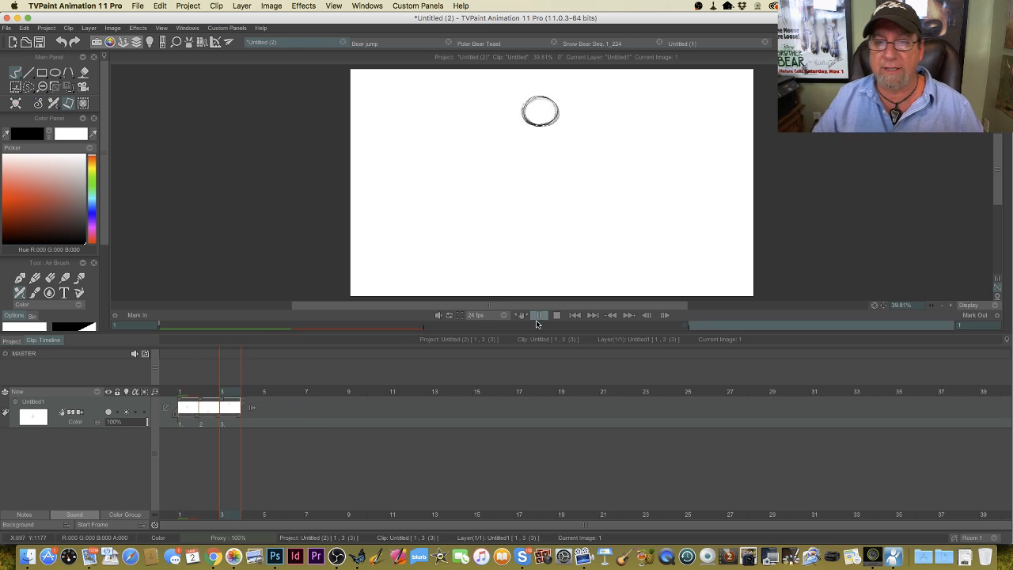
{"action": "left_click", "coordinate": [554, 316]}
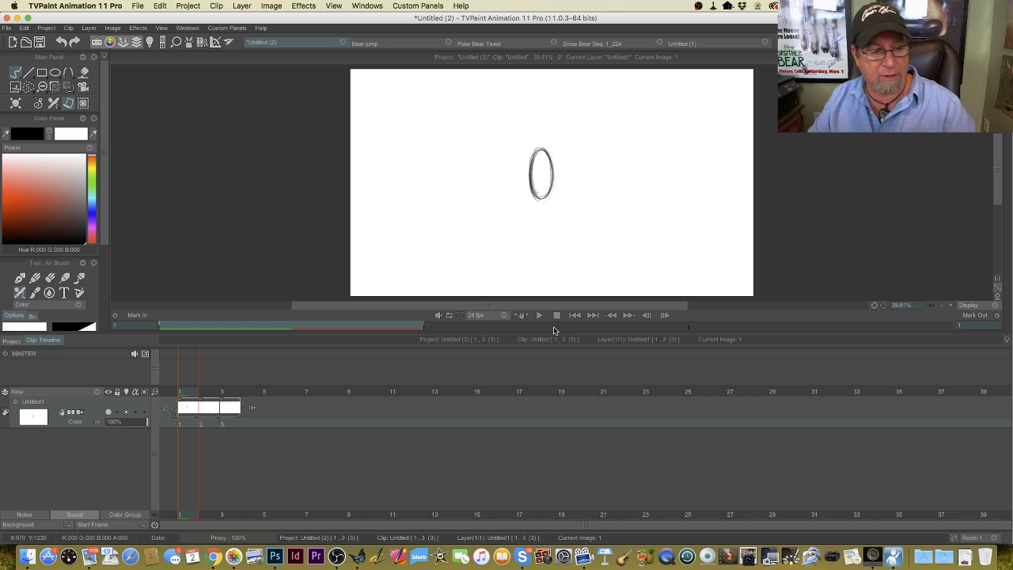
Step: Extend the first drawing's exposure through frame 2, pushing the following drawings back one frame, and go to frame 2
{"action": "left_click_drag", "start_coordinate": [198, 420], "coordinate": [220, 421]}
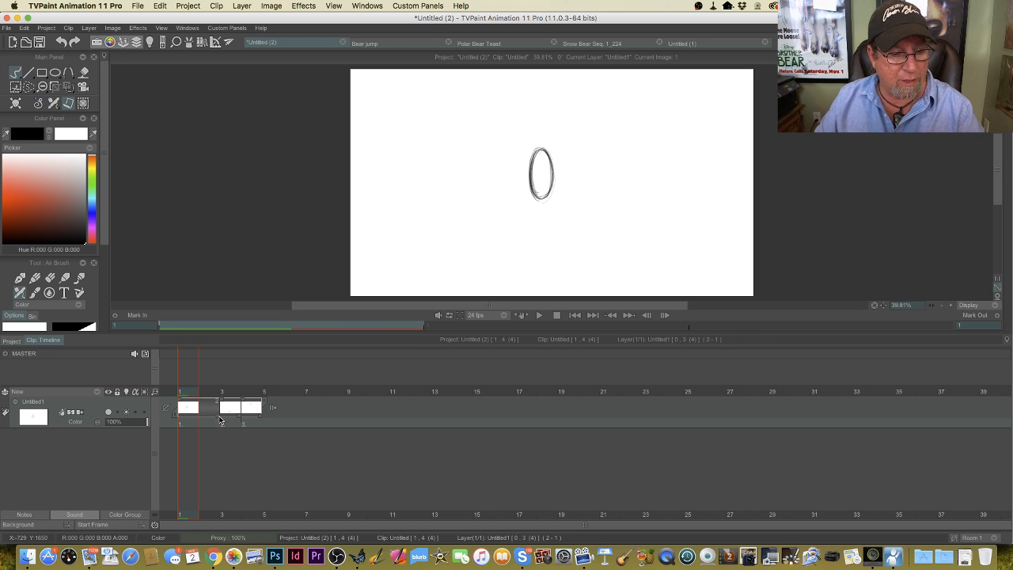
{"action": "left_click", "coordinate": [205, 394]}
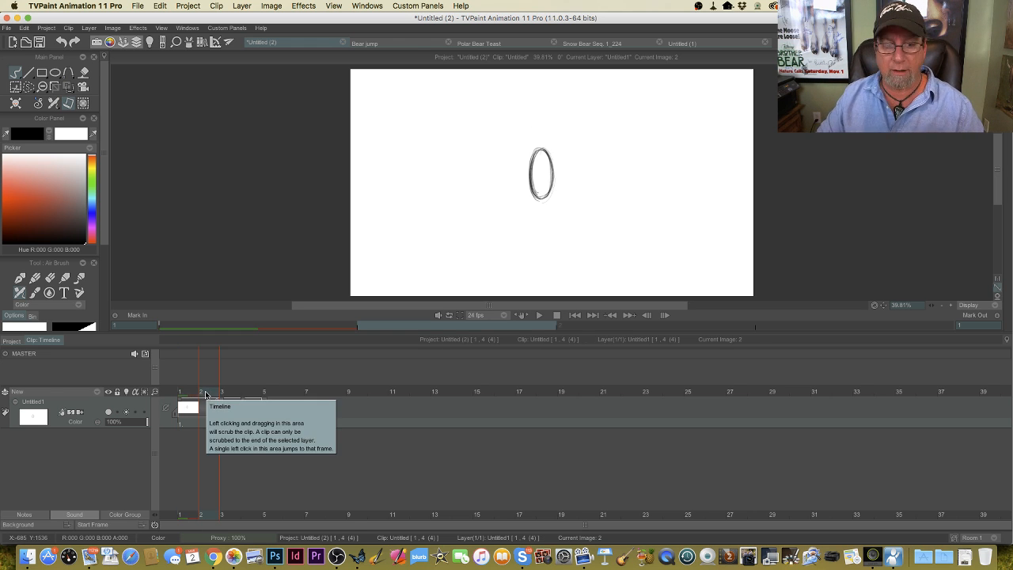
{"action": "key", "text": "Tab"}
{"action": "key", "text": "Tab"}
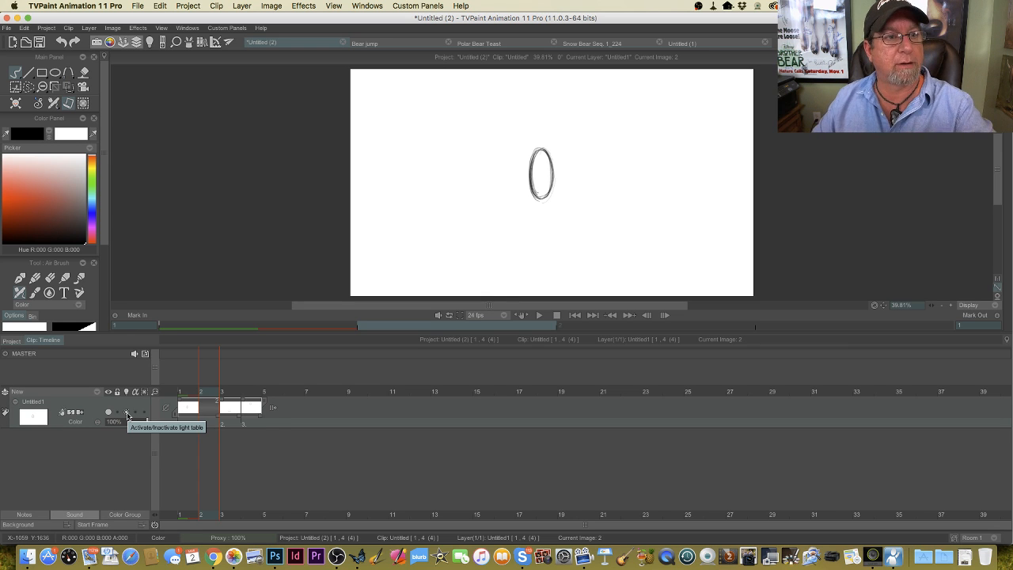
Step: Open the light table settings and enable display of the next drawing (1) alongside the previous ones
{"action": "left_click", "coordinate": [150, 42]}
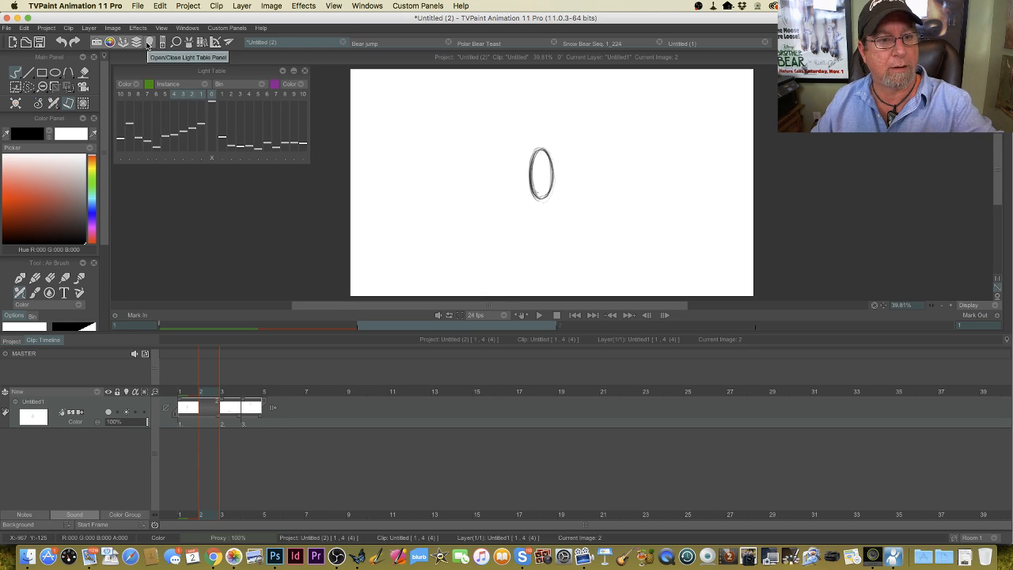
{"action": "left_click", "coordinate": [223, 95]}
{"action": "key", "text": "Tab"}
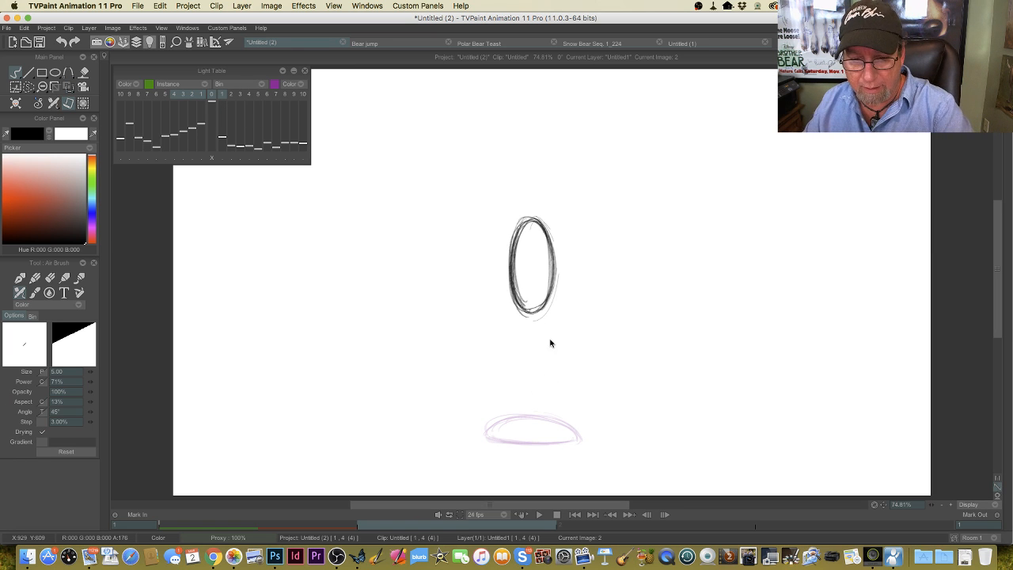
Step: Clear frame 2 to a blank drawing and sketch a tall oval between the first oval and the flattened dome
{"action": "key", "text": "Tab"}
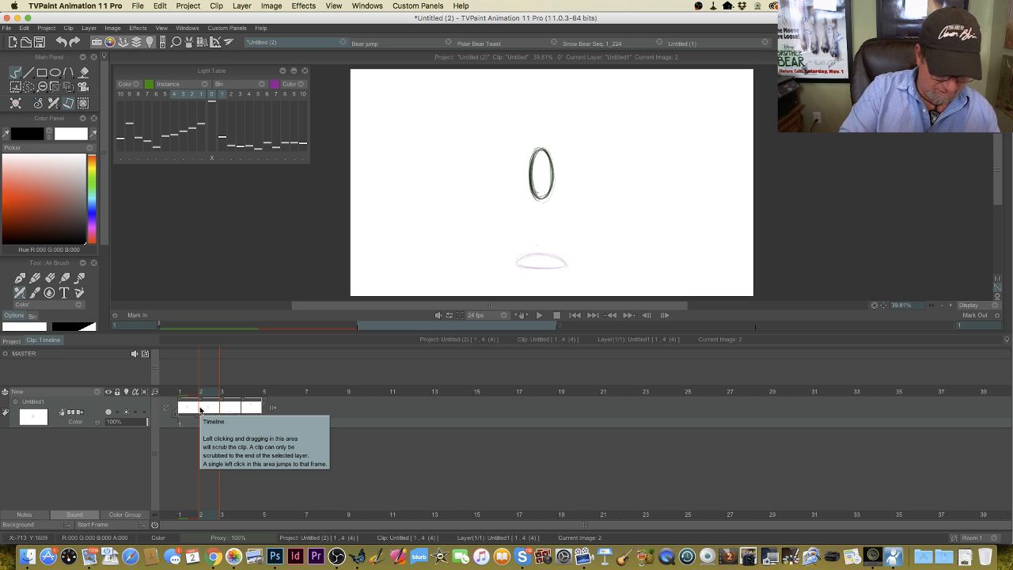
{"action": "left_click", "coordinate": [16, 105]}
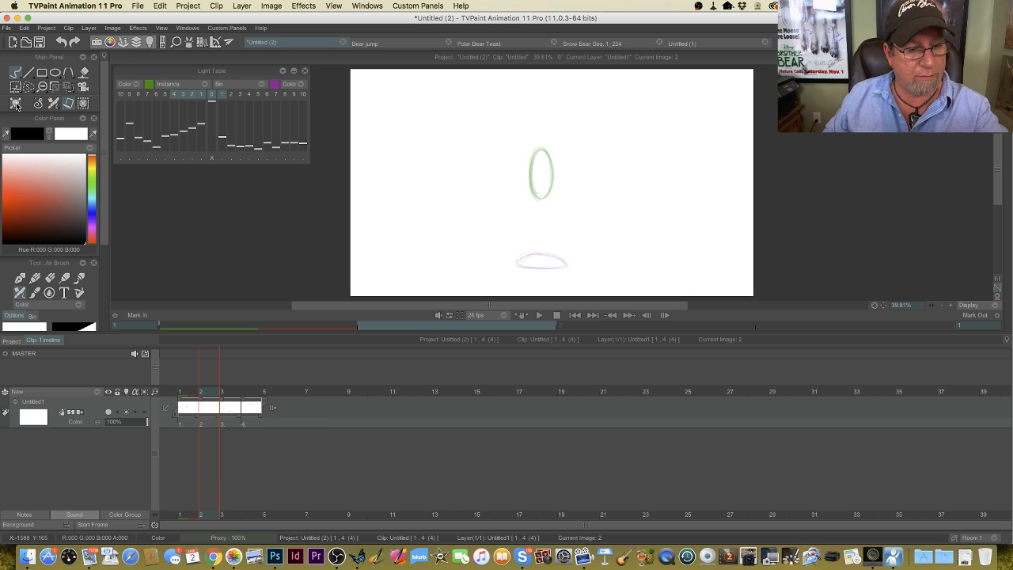
{"action": "key", "text": "Tab"}
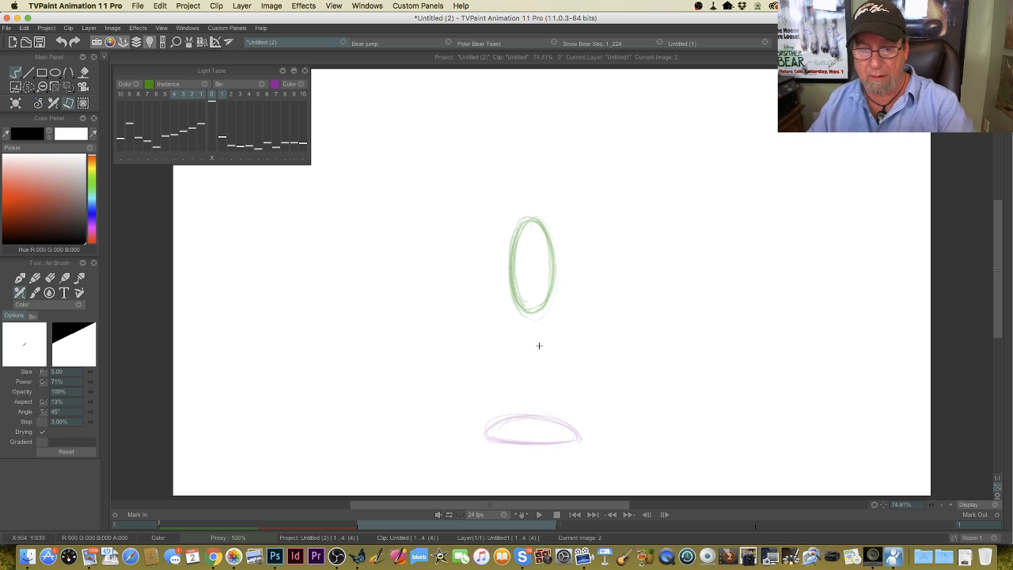
{"action": "mouse_move", "coordinate": [527, 310]}
{"action": "left_mouse_down"}
{"action": "mouse_move", "coordinate": [513, 340]}
{"action": "mouse_move", "coordinate": [517, 391]}
{"action": "mouse_move", "coordinate": [546, 390]}
{"action": "mouse_move", "coordinate": [543, 331]}
{"action": "mouse_move", "coordinate": [525, 315]}
{"action": "mouse_move", "coordinate": [508, 339]}
{"action": "mouse_move", "coordinate": [508, 373]}
{"action": "mouse_move", "coordinate": [526, 408]}
{"action": "mouse_move", "coordinate": [544, 399]}
{"action": "mouse_move", "coordinate": [544, 339]}
{"action": "mouse_move", "coordinate": [516, 319]}
{"action": "mouse_move", "coordinate": [535, 315]}
{"action": "mouse_move", "coordinate": [549, 337]}
{"action": "mouse_move", "coordinate": [523, 343]}
{"action": "mouse_move", "coordinate": [512, 387]}
{"action": "mouse_move", "coordinate": [511, 334]}
{"action": "mouse_move", "coordinate": [509, 367]}
{"action": "mouse_move", "coordinate": [549, 345]}
{"action": "mouse_move", "coordinate": [550, 356]}
{"action": "mouse_move", "coordinate": [538, 324]}
{"action": "mouse_move", "coordinate": [509, 366]}
{"action": "mouse_move", "coordinate": [510, 326]}
{"action": "mouse_move", "coordinate": [508, 379]}
{"action": "mouse_move", "coordinate": [534, 409]}
{"action": "mouse_move", "coordinate": [523, 315]}
{"action": "mouse_move", "coordinate": [505, 353]}
{"action": "mouse_move", "coordinate": [515, 412]}
{"action": "left_mouse_up"}
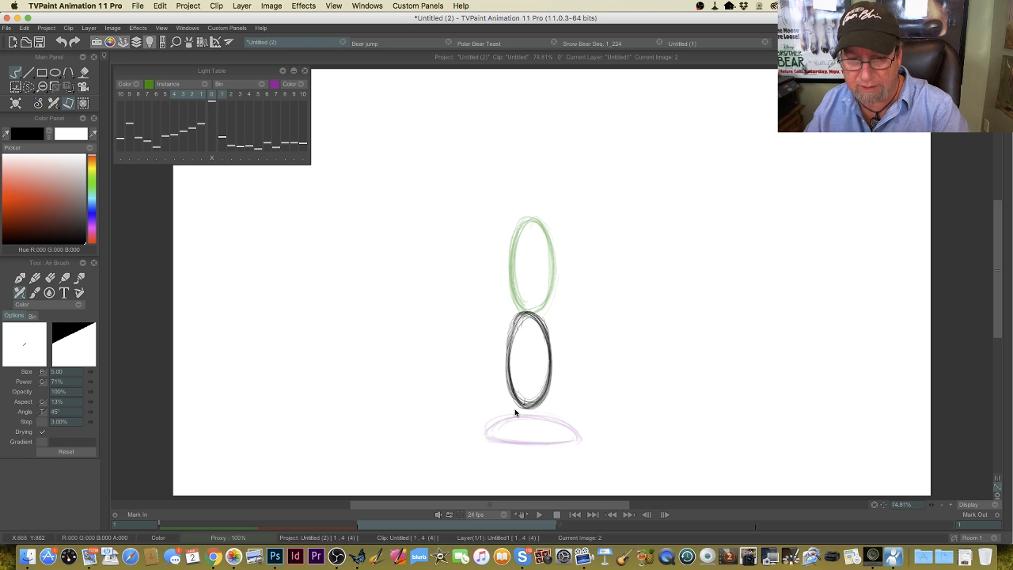
{"action": "key", "text": "Tab"}
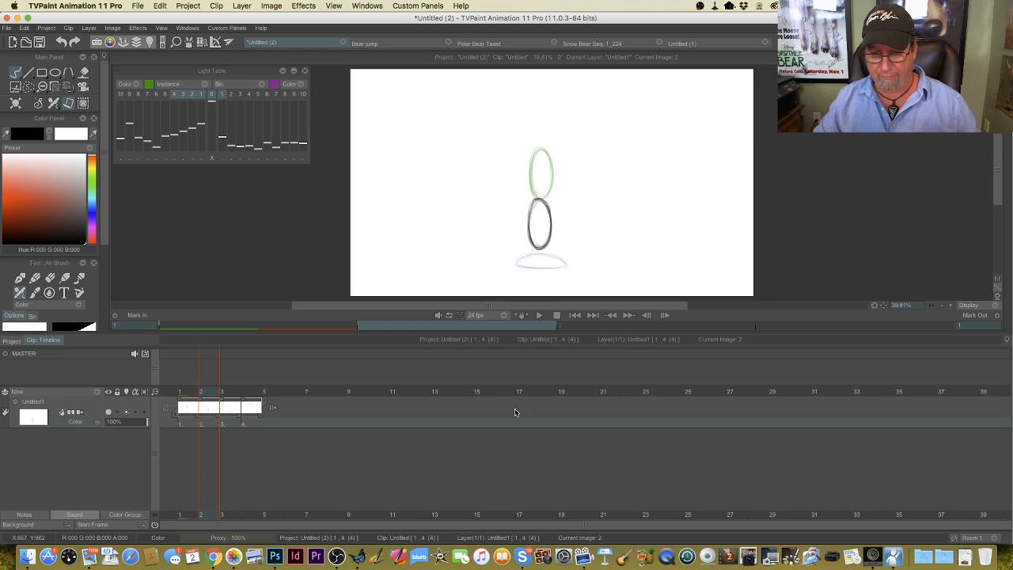
{"action": "key", "text": "Tab"}
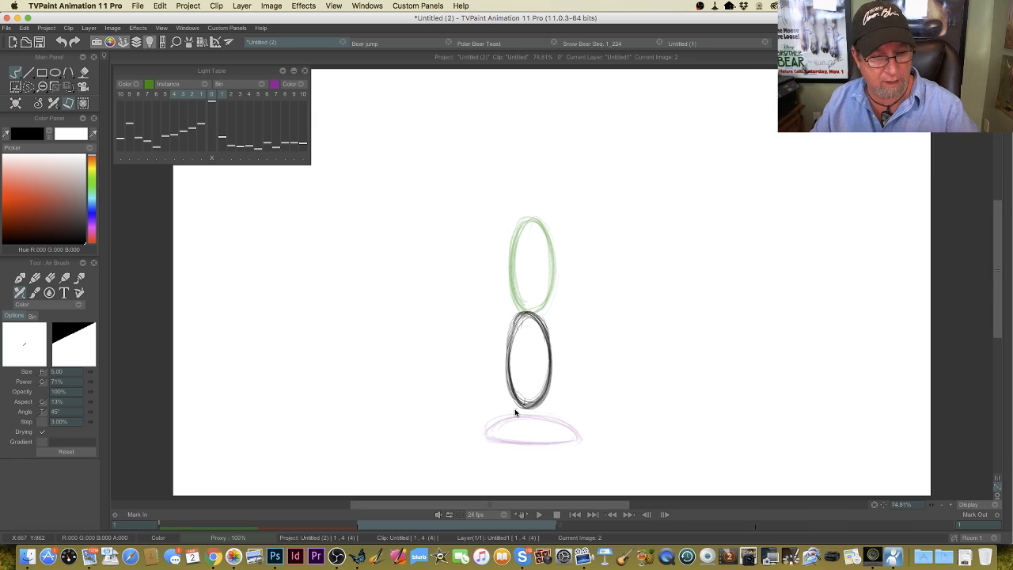
Step: Extend the second drawing by one frame and turn frame 3 into a blank drawing, flipping to the previous frame and back
{"action": "key", "text": "Tab"}
{"action": "left_click_drag", "start_coordinate": [209, 399], "coordinate": [241, 418]}
{"action": "left_click", "coordinate": [232, 396]}
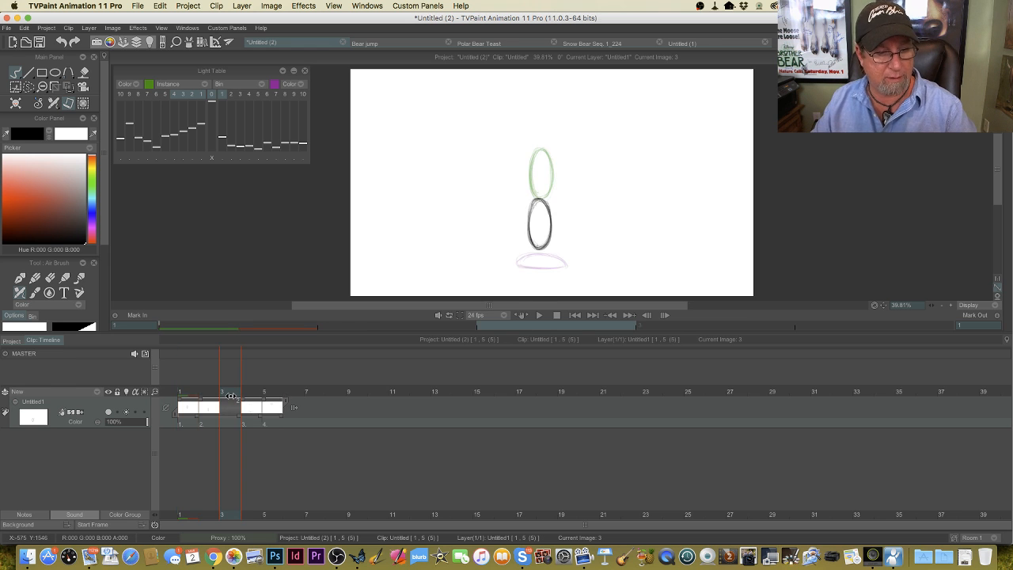
{"action": "key", "text": "Tab"}
{"action": "key", "text": "Tab"}
{"action": "left_click", "coordinate": [15, 104]}
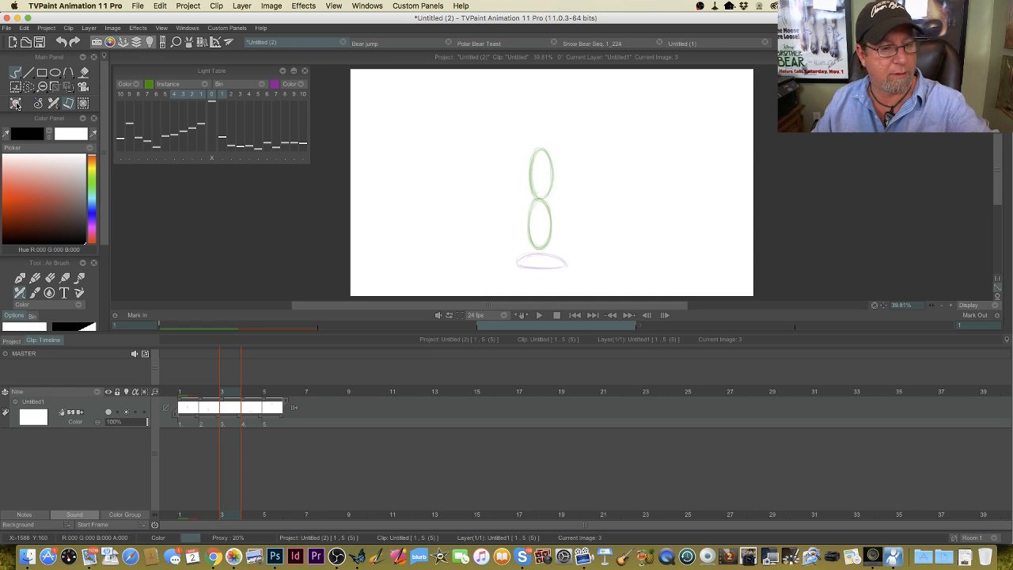
{"action": "key", "text": "Tab"}
{"action": "key", "text": "Left"}
{"action": "key", "text": "Right"}
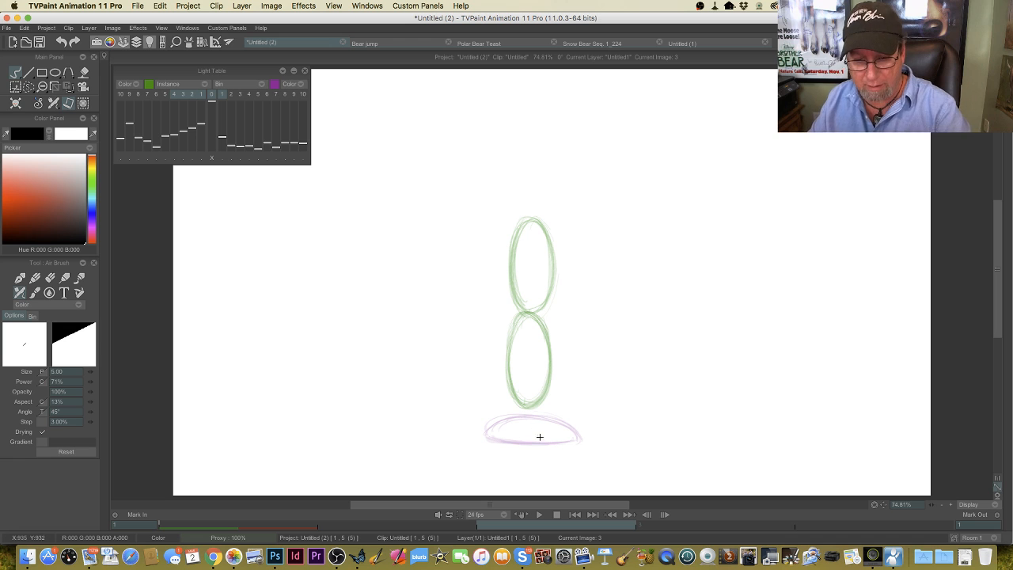
Step: Sketch a round ball on frame 3 between the tall oval and the flattened dome, and flip between frames 2 and 3
{"action": "left_click_drag", "start_coordinate": [519, 439], "coordinate": [545, 432]}
{"action": "mouse_move", "coordinate": [541, 370]}
{"action": "left_mouse_down"}
{"action": "mouse_move", "coordinate": [532, 435]}
{"action": "mouse_move", "coordinate": [560, 414]}
{"action": "mouse_move", "coordinate": [535, 441]}
{"action": "left_mouse_up"}
{"action": "mouse_move", "coordinate": [535, 370]}
{"action": "left_mouse_down"}
{"action": "mouse_move", "coordinate": [557, 394]}
{"action": "mouse_move", "coordinate": [505, 429]}
{"action": "mouse_move", "coordinate": [512, 379]}
{"action": "mouse_move", "coordinate": [560, 404]}
{"action": "mouse_move", "coordinate": [558, 389]}
{"action": "mouse_move", "coordinate": [524, 439]}
{"action": "mouse_move", "coordinate": [556, 407]}
{"action": "mouse_move", "coordinate": [502, 398]}
{"action": "mouse_move", "coordinate": [500, 427]}
{"action": "mouse_move", "coordinate": [524, 389]}
{"action": "mouse_move", "coordinate": [548, 433]}
{"action": "mouse_move", "coordinate": [519, 385]}
{"action": "mouse_move", "coordinate": [528, 355]}
{"action": "mouse_move", "coordinate": [563, 398]}
{"action": "mouse_move", "coordinate": [505, 386]}
{"action": "mouse_move", "coordinate": [511, 422]}
{"action": "mouse_move", "coordinate": [534, 440]}
{"action": "mouse_move", "coordinate": [546, 384]}
{"action": "mouse_move", "coordinate": [509, 430]}
{"action": "mouse_move", "coordinate": [545, 433]}
{"action": "left_mouse_up"}
{"action": "key", "text": "e"}
{"action": "key", "text": "b"}
{"action": "key", "text": "Left"}
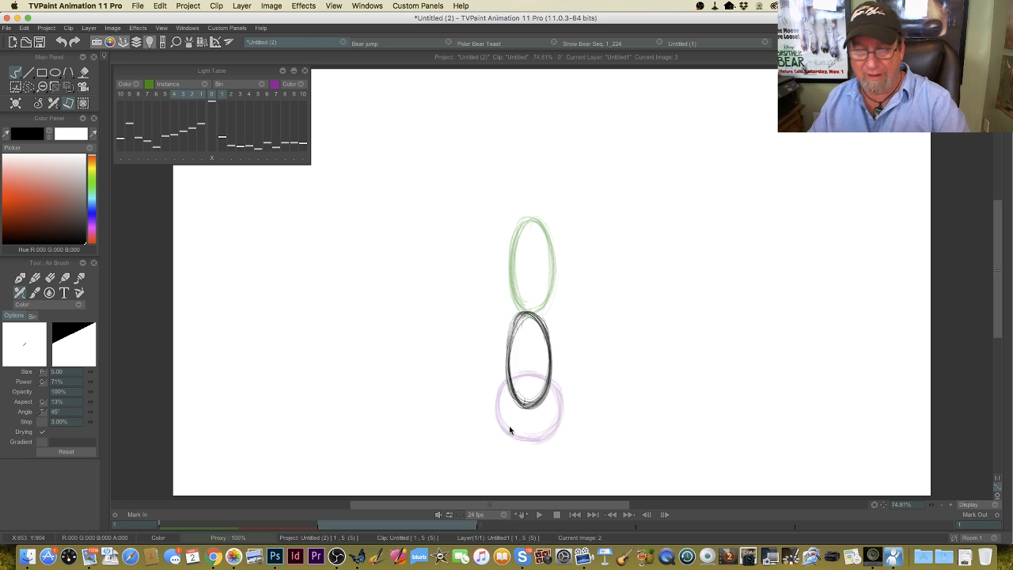
{"action": "key", "text": "Right"}
Step: Extend the flattened dome's exposure through frame 5, moving the last drawing to frame 6, and clear frame 5 to a blank drawing
{"action": "key", "text": "Tab"}
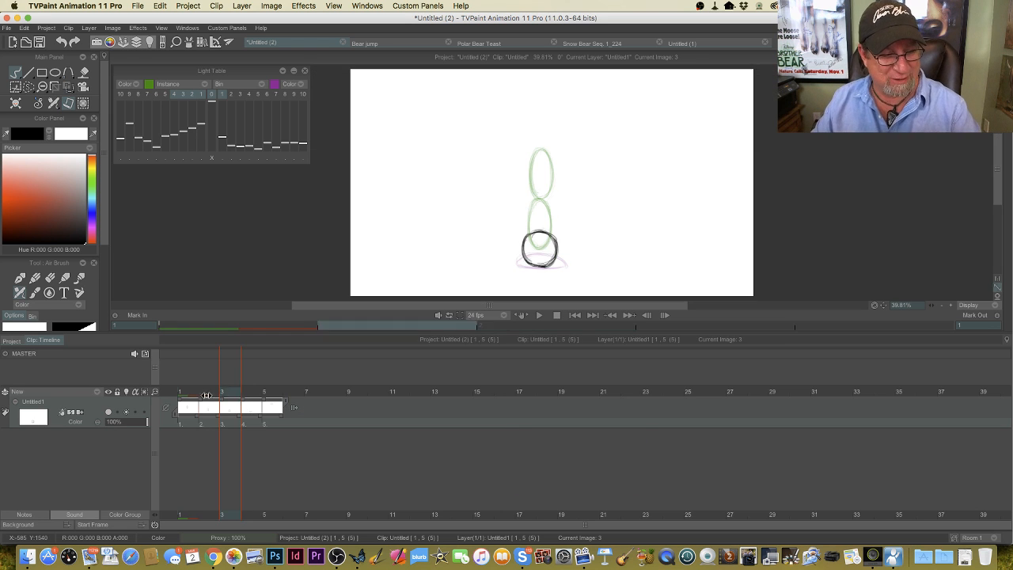
{"action": "mouse_move", "coordinate": [206, 394]}
{"action": "left_mouse_down"}
{"action": "mouse_move", "coordinate": [187, 401]}
{"action": "mouse_move", "coordinate": [236, 403]}
{"action": "mouse_move", "coordinate": [176, 404]}
{"action": "mouse_move", "coordinate": [242, 404]}
{"action": "mouse_move", "coordinate": [174, 404]}
{"action": "mouse_move", "coordinate": [249, 394]}
{"action": "mouse_move", "coordinate": [268, 397]}
{"action": "mouse_move", "coordinate": [226, 400]}
{"action": "mouse_move", "coordinate": [277, 420]}
{"action": "left_mouse_up"}
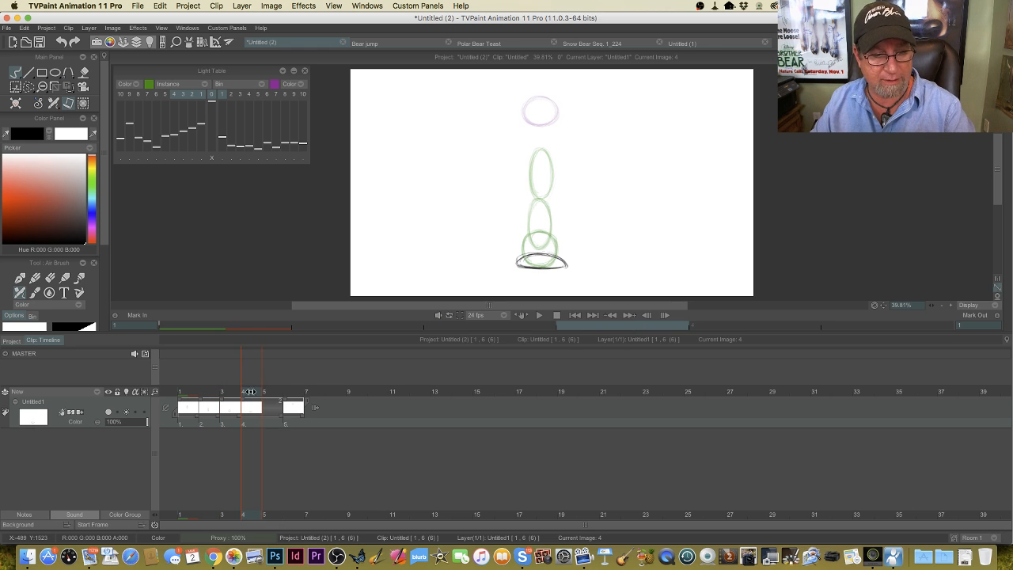
{"action": "left_click", "coordinate": [275, 397]}
{"action": "key", "text": "Tab"}
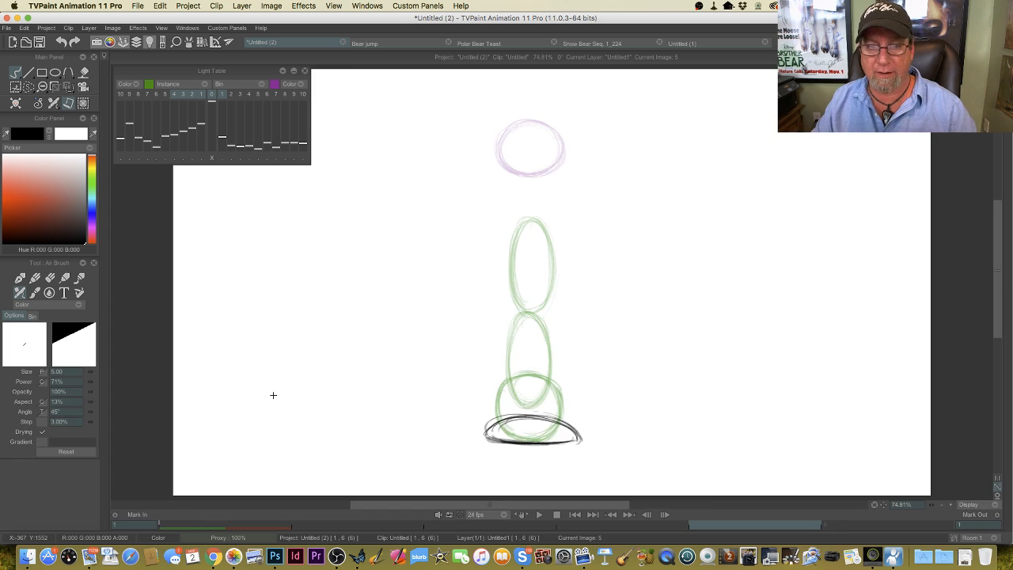
{"action": "key", "text": "Tab"}
{"action": "left_click", "coordinate": [16, 105]}
{"action": "key", "text": "Tab"}
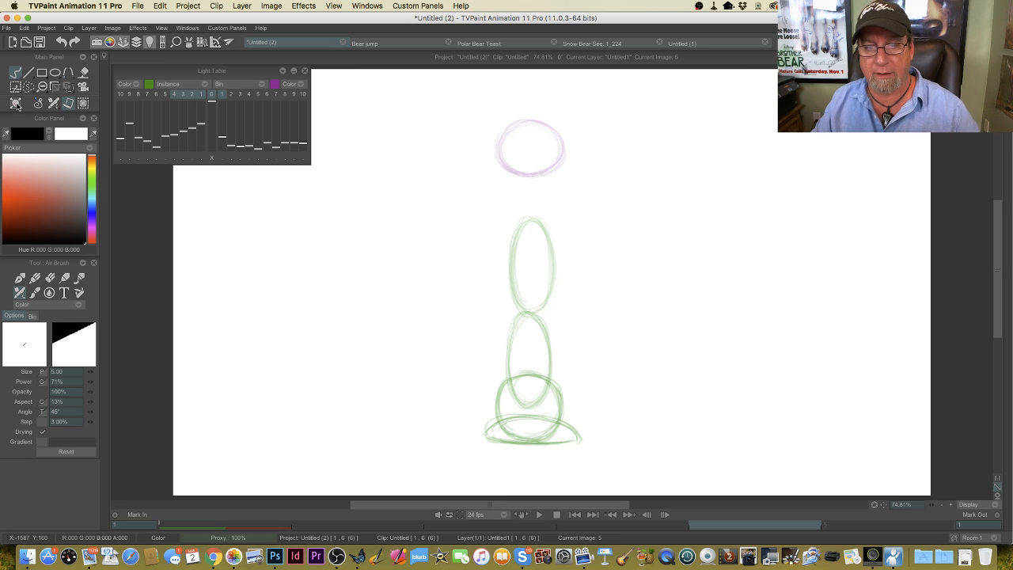
Step: Limit the light table to three previous drawings, lower the opacity of the more distant ones, and compare frames 4 and 5
{"action": "left_click", "coordinate": [173, 94]}
{"action": "left_click", "coordinate": [183, 93]}
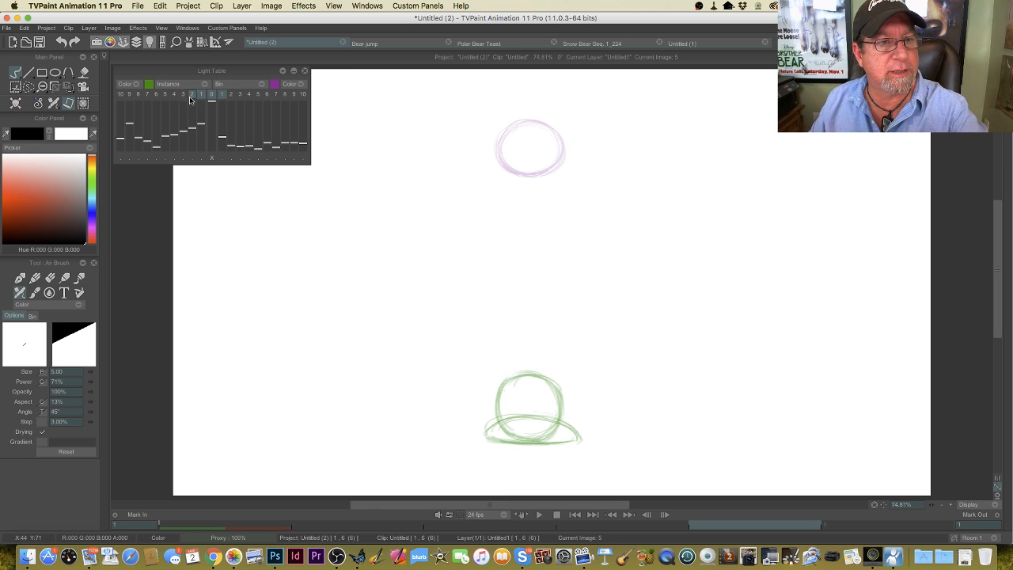
{"action": "left_click", "coordinate": [191, 93]}
{"action": "left_click_drag", "start_coordinate": [190, 129], "coordinate": [173, 141]}
{"action": "left_click", "coordinate": [190, 95]}
{"action": "left_click", "coordinate": [182, 94]}
{"action": "key", "text": "Left"}
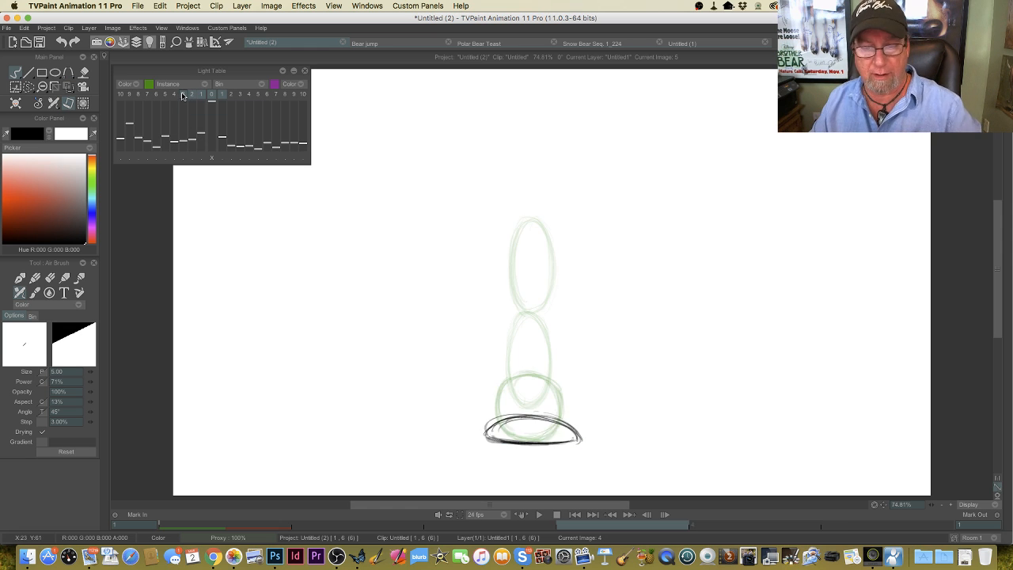
{"action": "key", "text": "Right"}
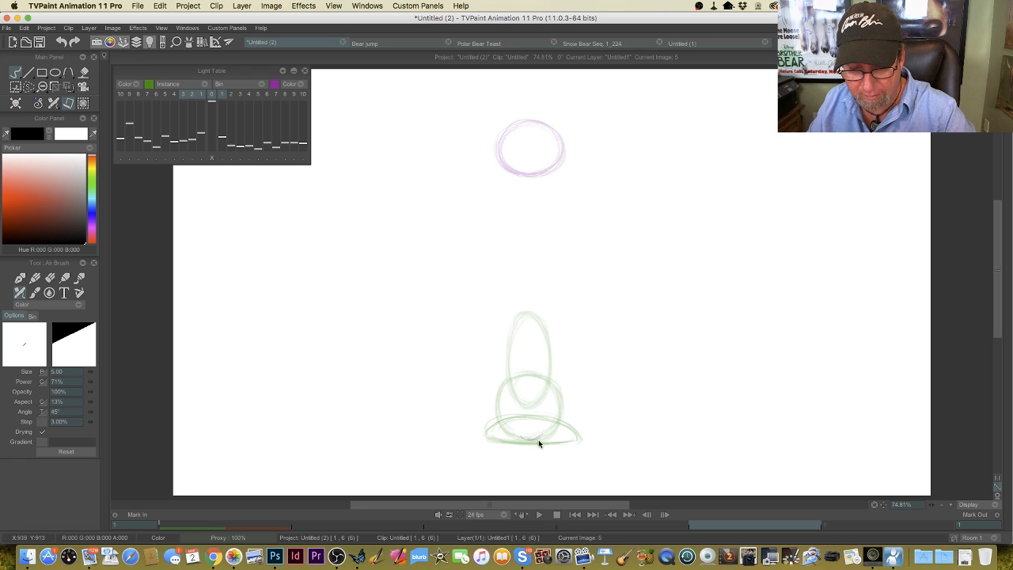
Step: Sketch a tall egg shape with a narrow top rising from the ground on frame 5, and flip it against the flattened dome
{"action": "mouse_move", "coordinate": [519, 437]}
{"action": "left_mouse_down"}
{"action": "mouse_move", "coordinate": [542, 372]}
{"action": "mouse_move", "coordinate": [541, 432]}
{"action": "mouse_move", "coordinate": [532, 359]}
{"action": "mouse_move", "coordinate": [547, 393]}
{"action": "mouse_move", "coordinate": [523, 347]}
{"action": "mouse_move", "coordinate": [508, 402]}
{"action": "mouse_move", "coordinate": [520, 348]}
{"action": "mouse_move", "coordinate": [505, 418]}
{"action": "mouse_move", "coordinate": [510, 379]}
{"action": "mouse_move", "coordinate": [533, 389]}
{"action": "mouse_move", "coordinate": [527, 342]}
{"action": "mouse_move", "coordinate": [521, 348]}
{"action": "mouse_move", "coordinate": [542, 363]}
{"action": "mouse_move", "coordinate": [529, 345]}
{"action": "mouse_move", "coordinate": [548, 426]}
{"action": "mouse_move", "coordinate": [545, 379]}
{"action": "mouse_move", "coordinate": [548, 417]}
{"action": "mouse_move", "coordinate": [532, 442]}
{"action": "mouse_move", "coordinate": [546, 432]}
{"action": "mouse_move", "coordinate": [504, 427]}
{"action": "mouse_move", "coordinate": [524, 342]}
{"action": "mouse_move", "coordinate": [543, 433]}
{"action": "mouse_move", "coordinate": [554, 404]}
{"action": "mouse_move", "coordinate": [565, 425]}
{"action": "mouse_move", "coordinate": [542, 386]}
{"action": "mouse_move", "coordinate": [555, 397]}
{"action": "mouse_move", "coordinate": [529, 385]}
{"action": "mouse_move", "coordinate": [501, 396]}
{"action": "mouse_move", "coordinate": [499, 434]}
{"action": "left_mouse_up"}
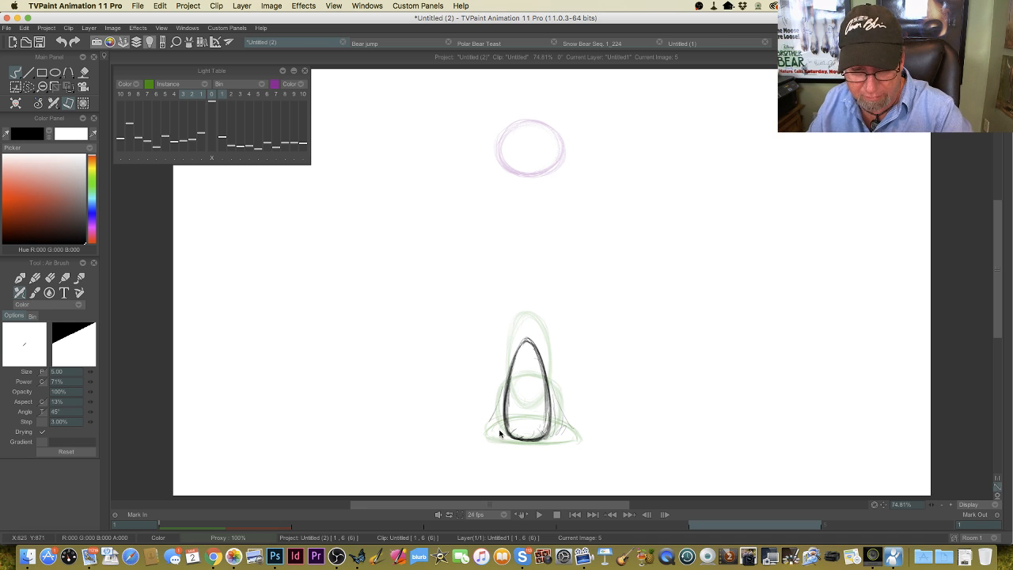
{"action": "key", "text": "Left"}
{"action": "key", "text": "Right"}
{"action": "key", "text": "Left"}
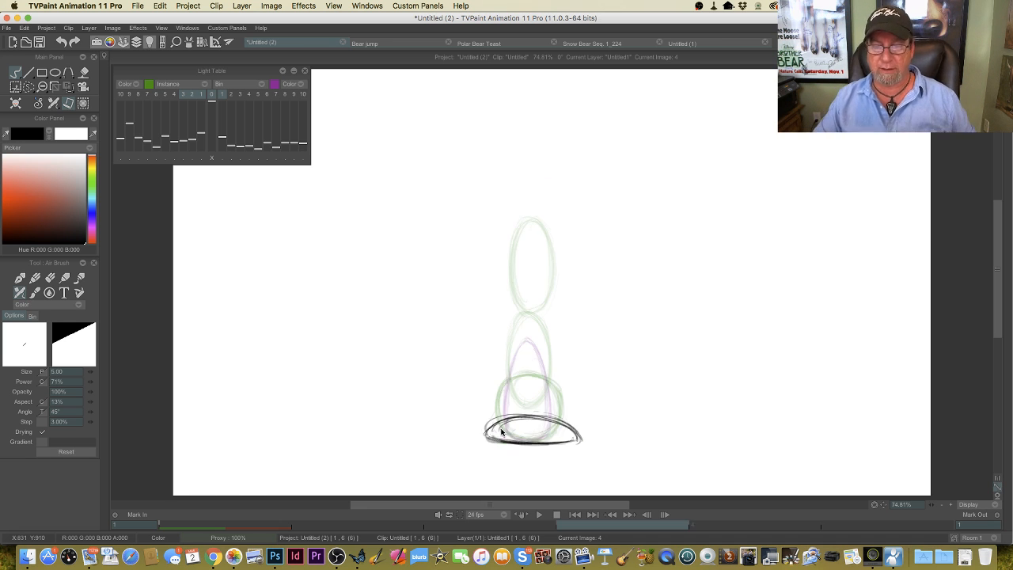
{"action": "key", "text": "Right"}
{"action": "key", "text": "Left"}
{"action": "key", "text": "Right"}
{"action": "key", "text": "Left"}
{"action": "key", "text": "Right"}
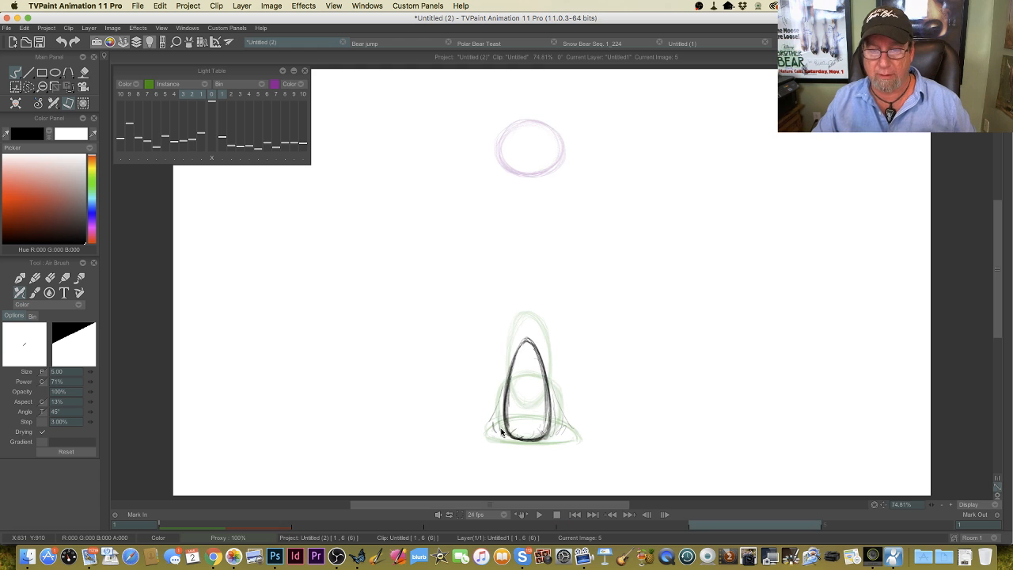
Step: Extend the fifth drawing's exposure through frame 9, moving the last drawing to frame 10, and clear frame 6 to a blank drawing
{"action": "key", "text": "Up"}
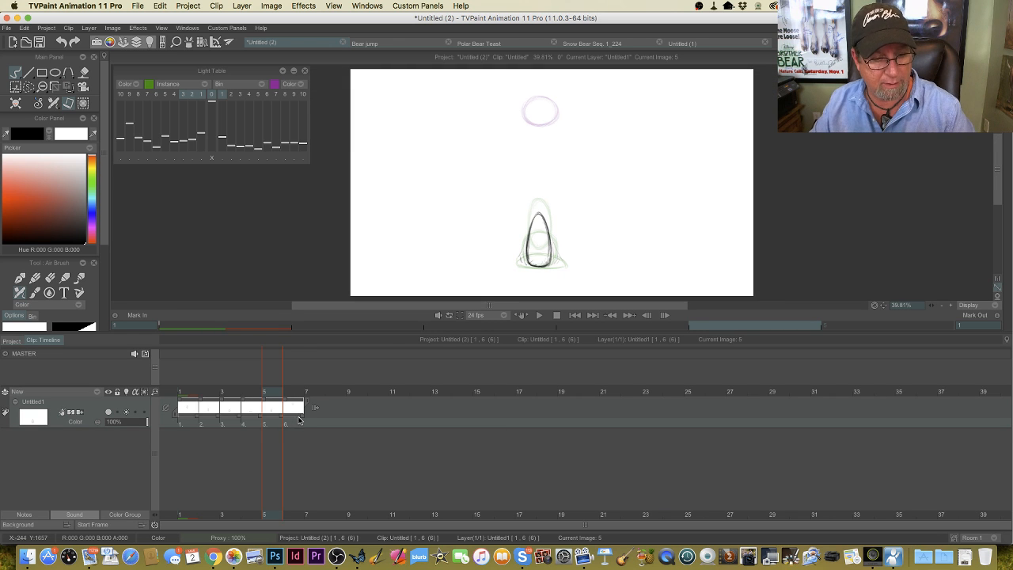
{"action": "left_click_drag", "start_coordinate": [283, 420], "coordinate": [373, 422]}
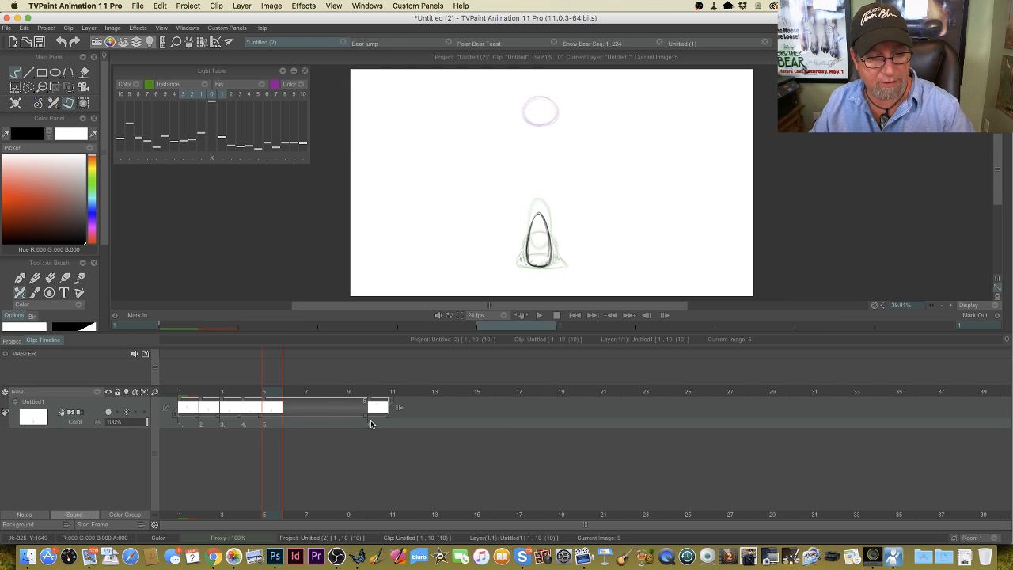
{"action": "left_click", "coordinate": [293, 395]}
{"action": "left_click", "coordinate": [14, 104]}
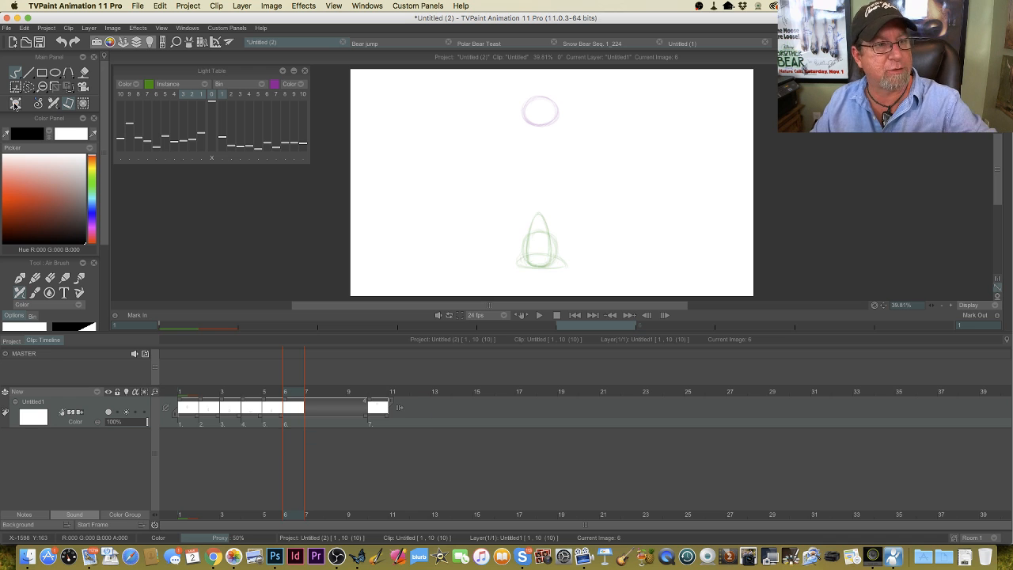
{"action": "key", "text": "Up"}
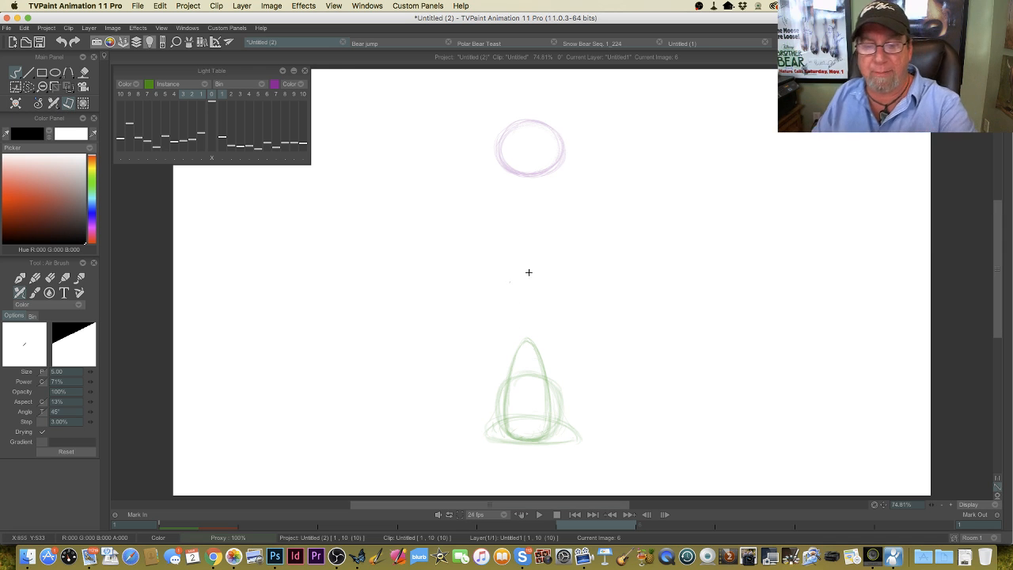
Step: Sketch a tall narrow oval on frame 6 directly above the egg shape, and flip between frames 5 and 6
{"action": "mouse_move", "coordinate": [535, 265]}
{"action": "left_mouse_down"}
{"action": "mouse_move", "coordinate": [538, 315]}
{"action": "mouse_move", "coordinate": [525, 256]}
{"action": "mouse_move", "coordinate": [514, 333]}
{"action": "mouse_move", "coordinate": [529, 333]}
{"action": "mouse_move", "coordinate": [537, 259]}
{"action": "mouse_move", "coordinate": [518, 261]}
{"action": "mouse_move", "coordinate": [507, 317]}
{"action": "mouse_move", "coordinate": [530, 260]}
{"action": "mouse_move", "coordinate": [544, 333]}
{"action": "mouse_move", "coordinate": [515, 329]}
{"action": "mouse_move", "coordinate": [542, 301]}
{"action": "mouse_move", "coordinate": [509, 285]}
{"action": "mouse_move", "coordinate": [511, 328]}
{"action": "mouse_move", "coordinate": [532, 250]}
{"action": "mouse_move", "coordinate": [508, 328]}
{"action": "left_mouse_up"}
{"action": "key", "text": "Left"}
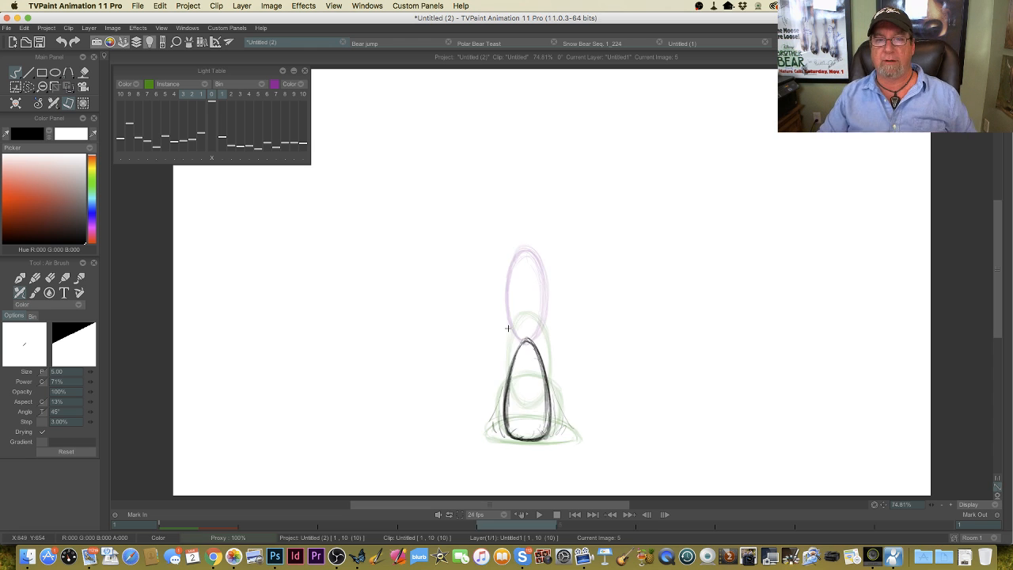
{"action": "key", "text": "Right"}
{"action": "key", "text": "Left"}
{"action": "key", "text": "Right"}
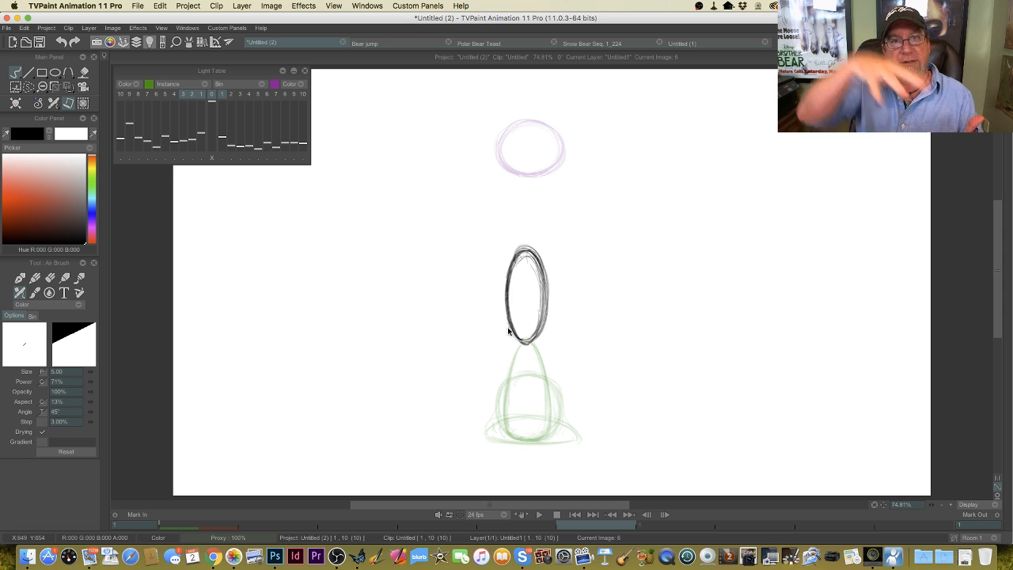
Step: Clear frame 7 to a blank drawing and sketch a tall oval between frame 6's oval and the topmost round one
{"action": "key", "text": "Tab"}
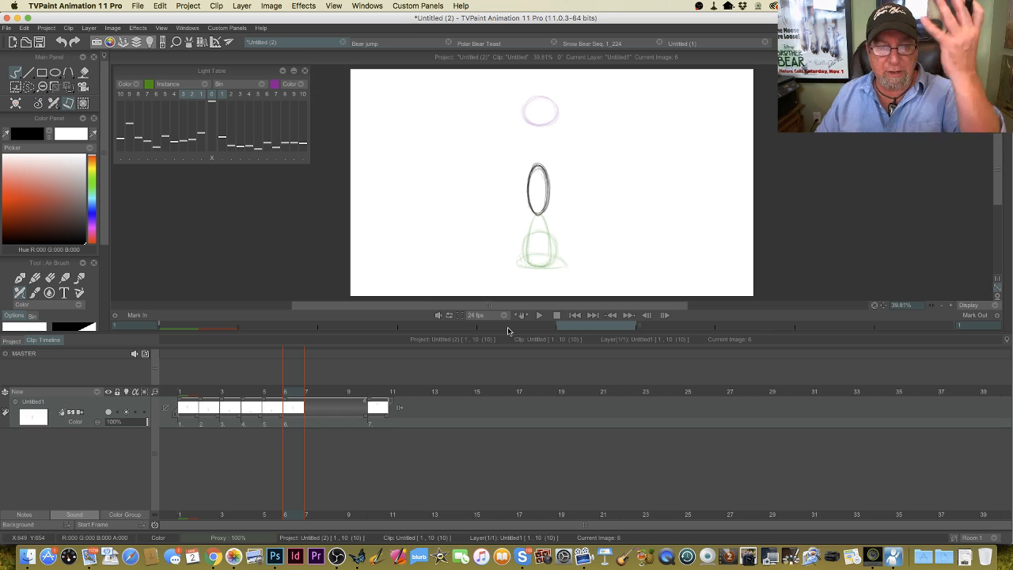
{"action": "left_click", "coordinate": [317, 392]}
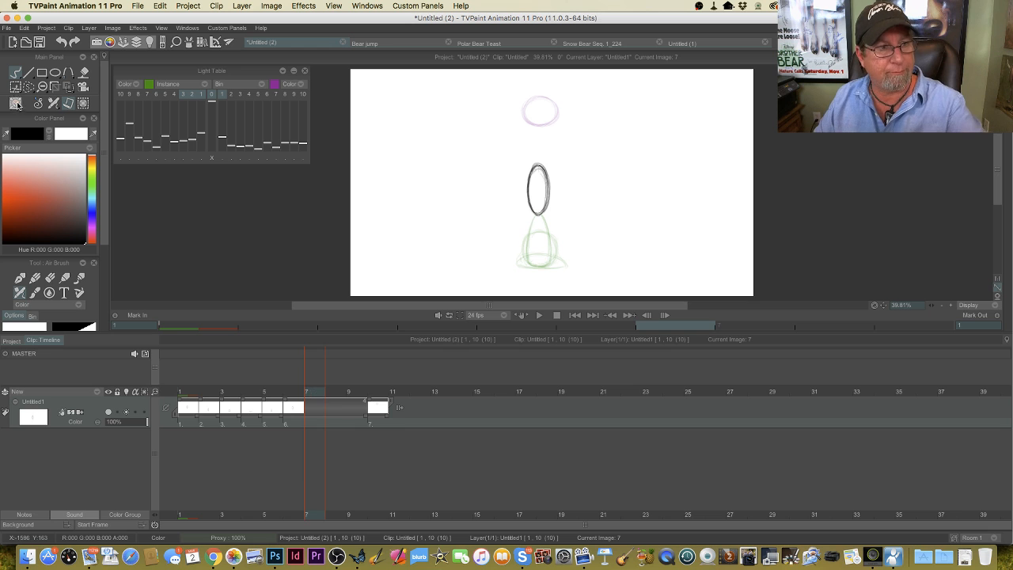
{"action": "key", "text": "BackSpace"}
{"action": "key", "text": "Tab"}
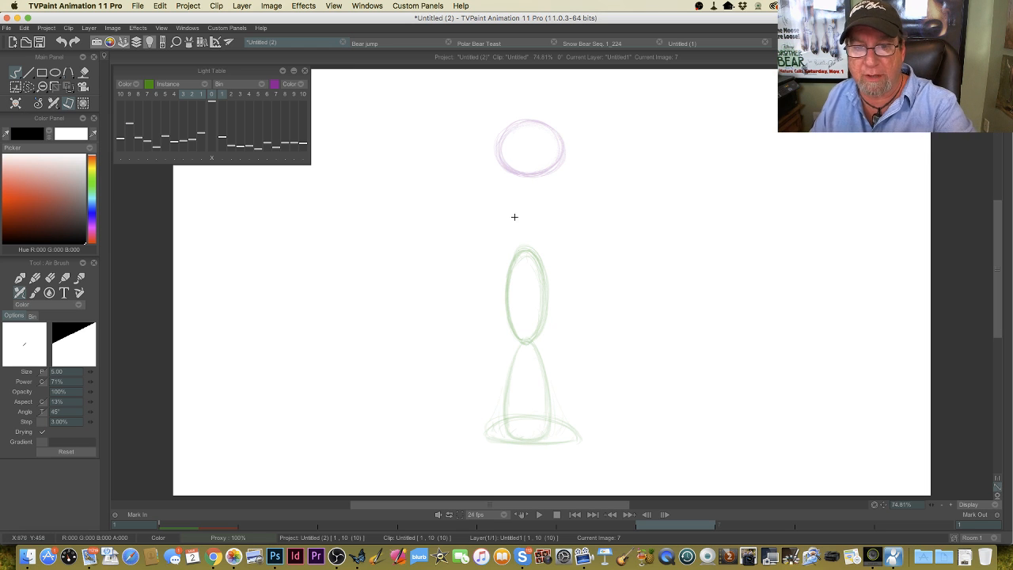
{"action": "mouse_move", "coordinate": [534, 205]}
{"action": "left_mouse_down"}
{"action": "mouse_move", "coordinate": [511, 252]}
{"action": "mouse_move", "coordinate": [514, 229]}
{"action": "mouse_move", "coordinate": [534, 224]}
{"action": "mouse_move", "coordinate": [538, 187]}
{"action": "mouse_move", "coordinate": [546, 210]}
{"action": "mouse_move", "coordinate": [531, 191]}
{"action": "mouse_move", "coordinate": [512, 229]}
{"action": "mouse_move", "coordinate": [510, 203]}
{"action": "mouse_move", "coordinate": [514, 244]}
{"action": "mouse_move", "coordinate": [527, 184]}
{"action": "mouse_move", "coordinate": [546, 199]}
{"action": "mouse_move", "coordinate": [519, 193]}
{"action": "mouse_move", "coordinate": [505, 216]}
{"action": "mouse_move", "coordinate": [513, 191]}
{"action": "mouse_move", "coordinate": [517, 249]}
{"action": "mouse_move", "coordinate": [544, 228]}
{"action": "mouse_move", "coordinate": [542, 193]}
{"action": "mouse_move", "coordinate": [513, 191]}
{"action": "mouse_move", "coordinate": [545, 214]}
{"action": "mouse_move", "coordinate": [518, 258]}
{"action": "mouse_move", "coordinate": [511, 196]}
{"action": "mouse_move", "coordinate": [515, 239]}
{"action": "mouse_move", "coordinate": [540, 249]}
{"action": "mouse_move", "coordinate": [515, 259]}
{"action": "mouse_move", "coordinate": [540, 205]}
{"action": "mouse_move", "coordinate": [530, 179]}
{"action": "mouse_move", "coordinate": [515, 238]}
{"action": "left_mouse_up"}
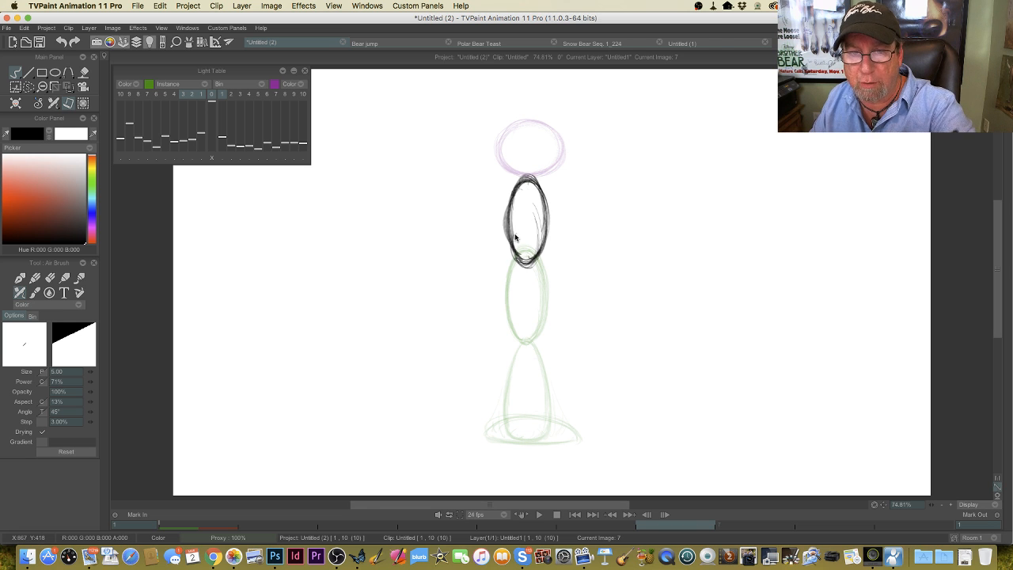
{"action": "key", "text": "Left"}
{"action": "key", "text": "Right"}
Step: Go to frame 8 and save the project to the Desktop as "Bouncing bal"
{"action": "key", "text": "space"}
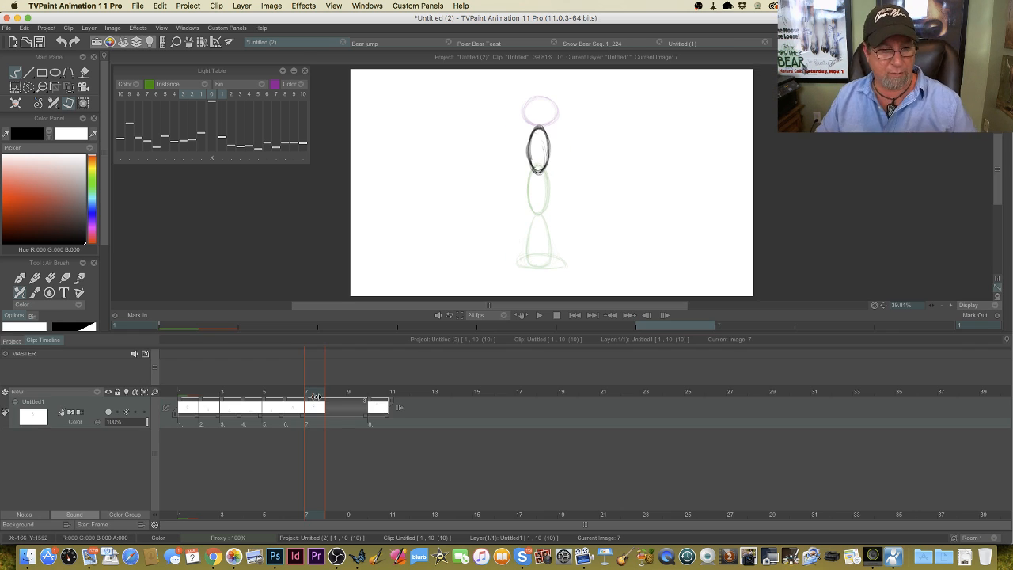
{"action": "key", "text": "Right"}
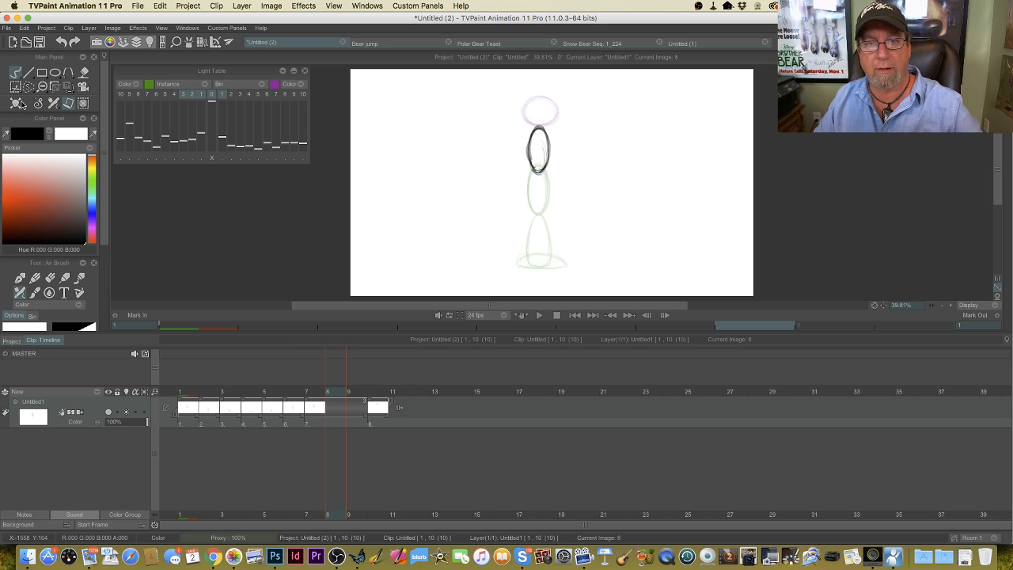
{"action": "key", "text": "super+s"}
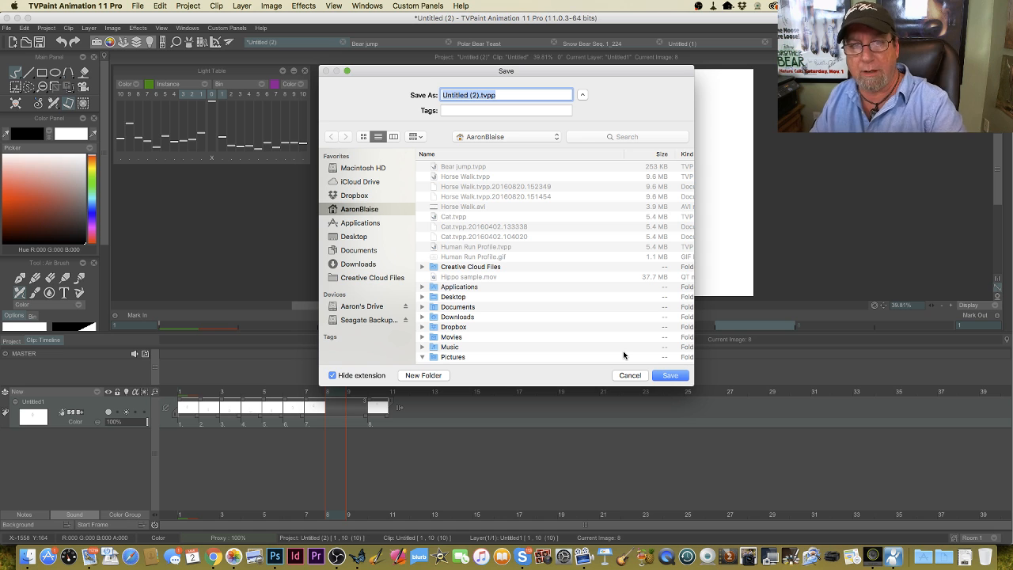
{"action": "type", "text": "Bou"}
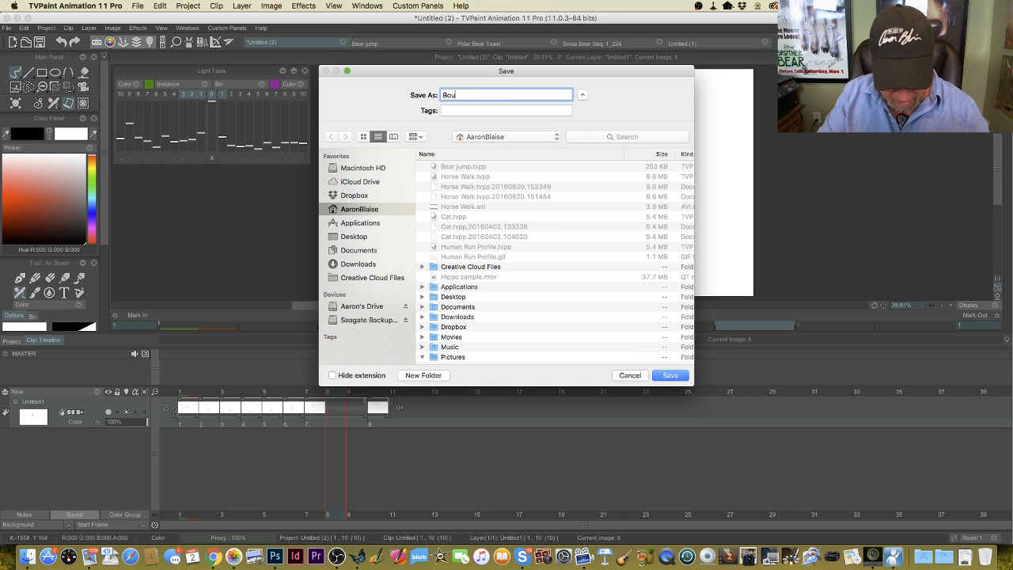
{"action": "type", "text": "ncing bal"}
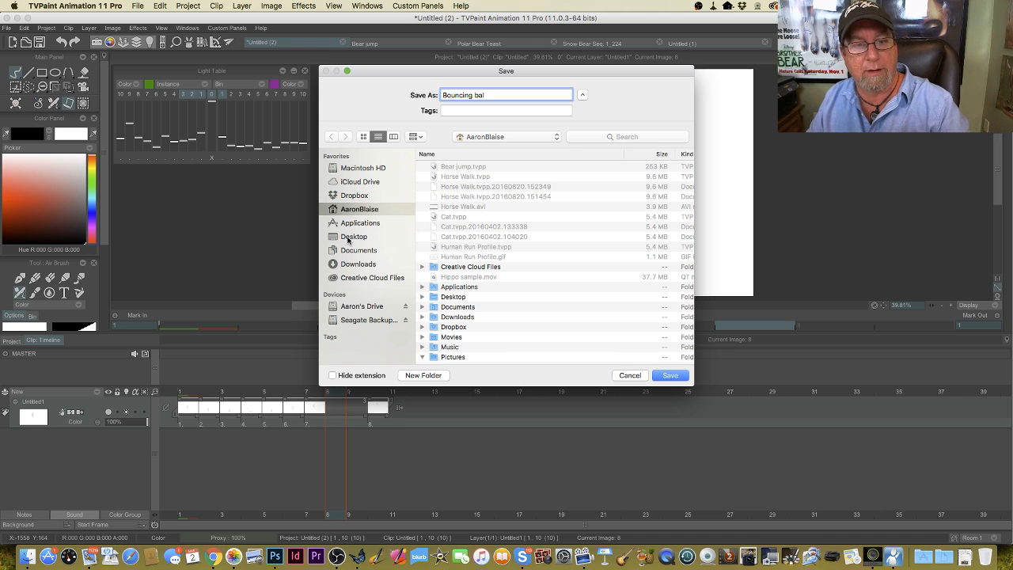
{"action": "left_click", "coordinate": [348, 237]}
{"action": "left_click", "coordinate": [667, 376]}
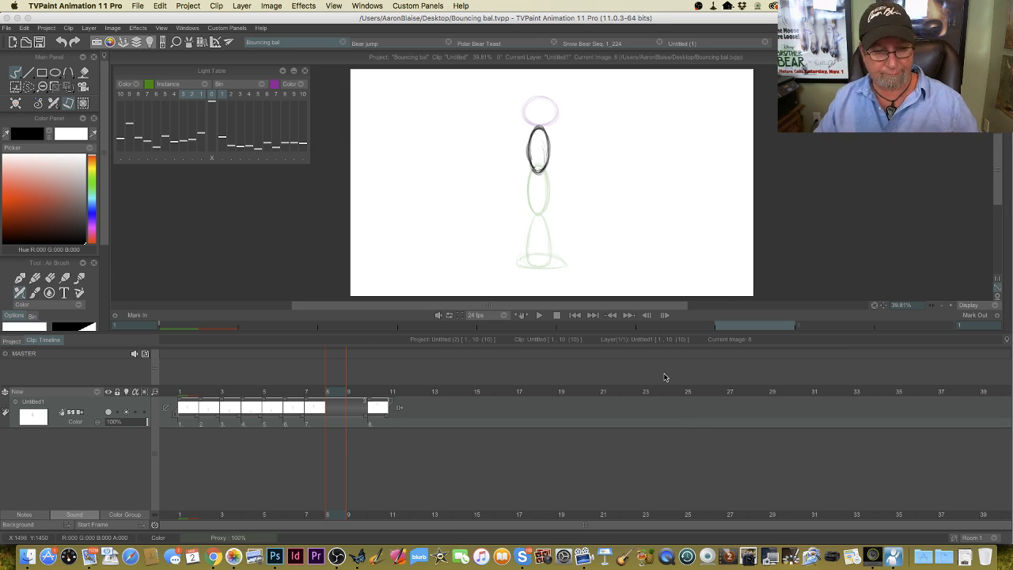
Step: Clear frame 8 to a blank drawing and flip between frames 7 and 8
{"action": "left_click", "coordinate": [17, 108]}
{"action": "key", "text": "Tab"}
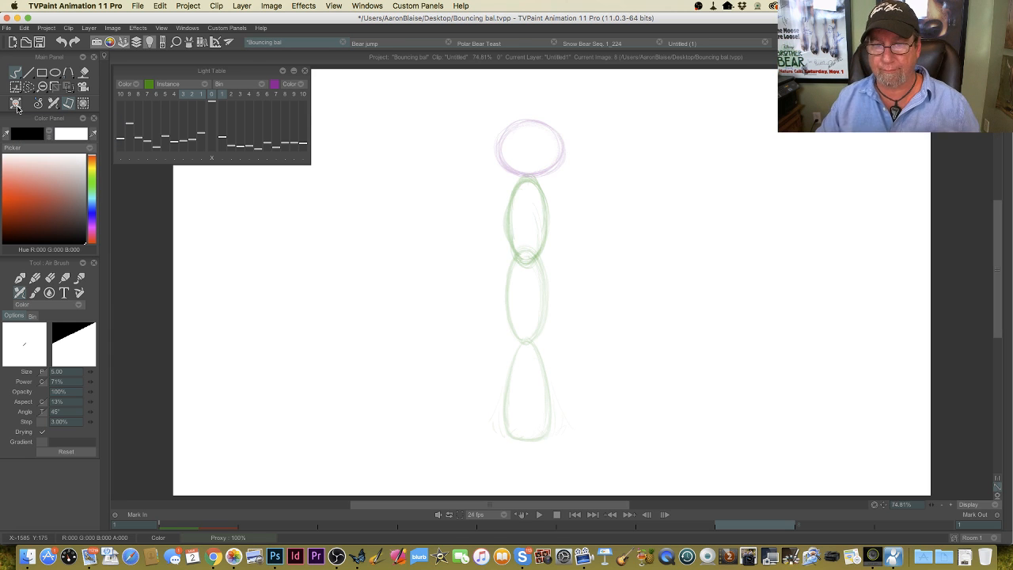
{"action": "key", "text": "Left"}
{"action": "key", "text": "Right"}
{"action": "key", "text": "Left"}
{"action": "key", "text": "Right"}
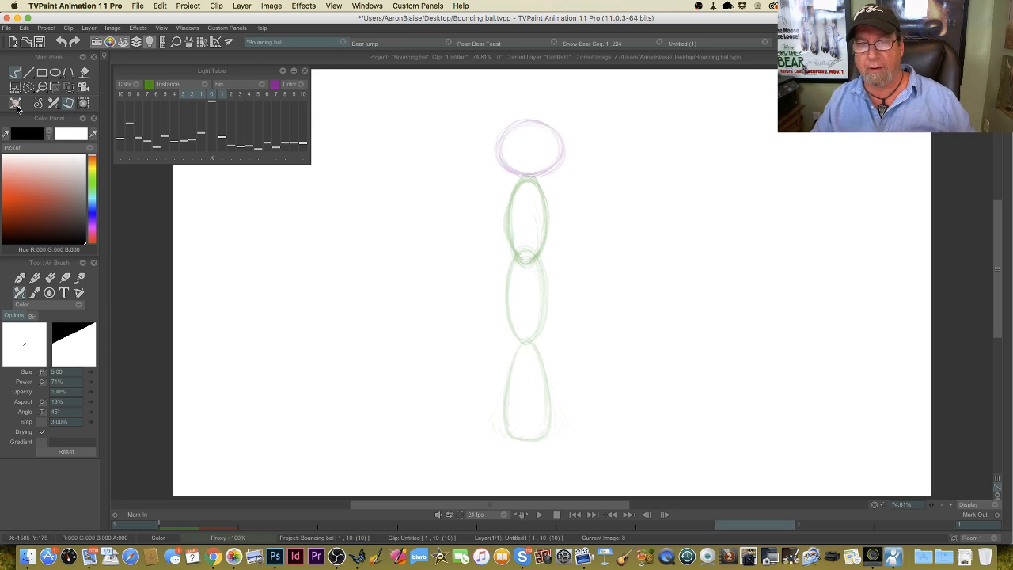
Step: Flip back and forth through frames 4 to 8 to examine the spacing of the rebound drawings
{"action": "key", "text": "Left"}
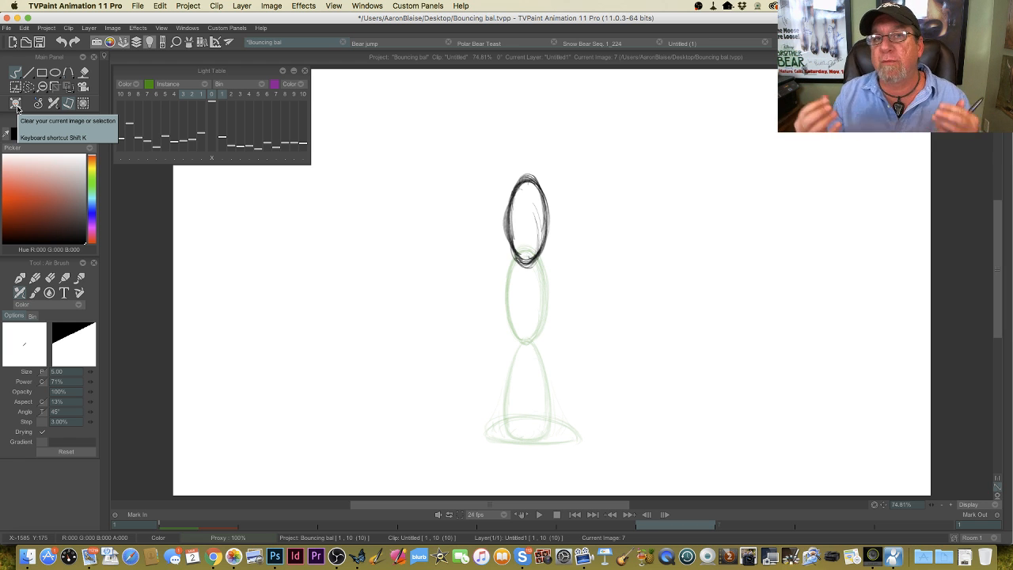
{"action": "key", "text": "Left"}
{"action": "key", "text": "Right"}
{"action": "key", "text": "Right"}
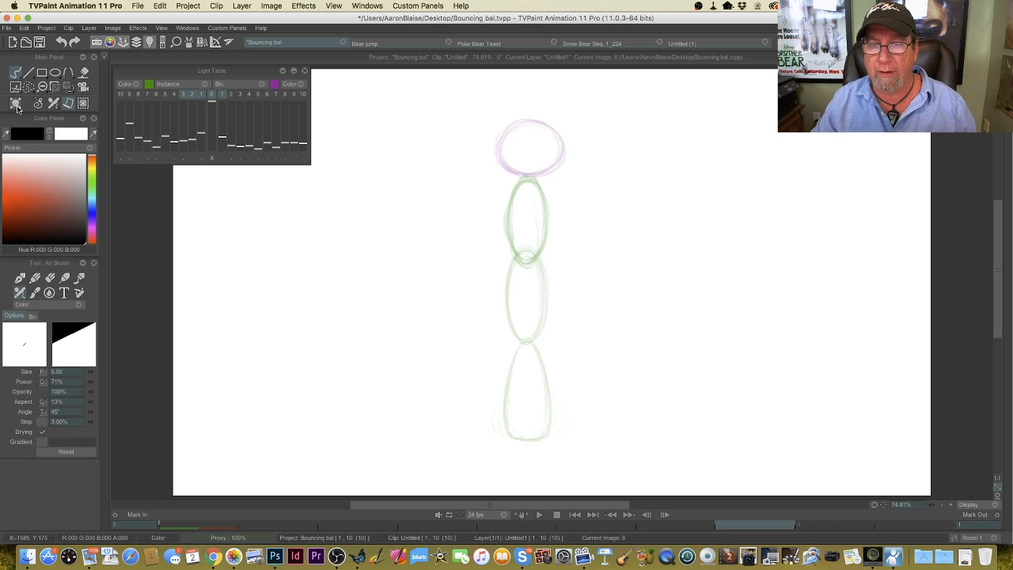
{"action": "key", "text": "Left"}
{"action": "key", "text": "Left"}
{"action": "key", "text": "Left"}
{"action": "key", "text": "Left"}
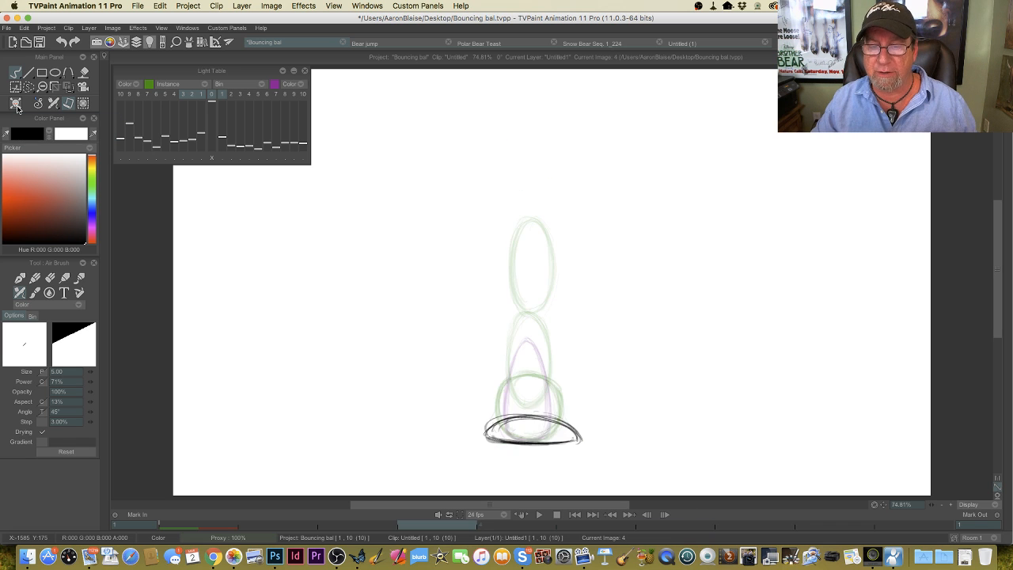
{"action": "key", "text": "Right"}
{"action": "key", "text": "Right"}
{"action": "key", "text": "Right"}
{"action": "key", "text": "Right"}
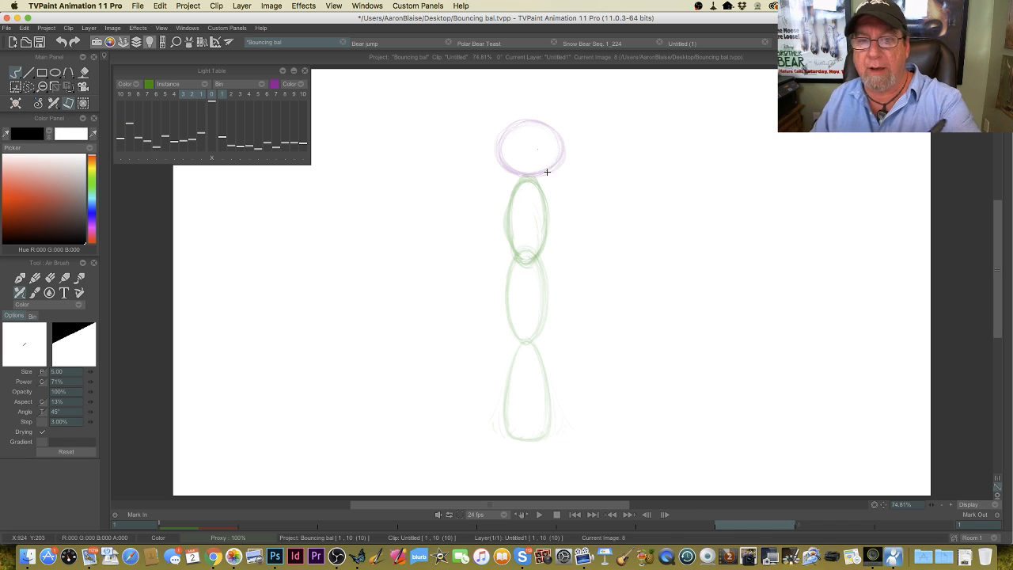
Step: Sketch a rounder oval on frame 8 overlapping the bottom of the topmost oval, and turn frame 9 into a blank drawing
{"action": "mouse_move", "coordinate": [512, 155]}
{"action": "left_mouse_down"}
{"action": "mouse_move", "coordinate": [509, 197]}
{"action": "mouse_move", "coordinate": [541, 203]}
{"action": "mouse_move", "coordinate": [546, 161]}
{"action": "mouse_move", "coordinate": [516, 149]}
{"action": "mouse_move", "coordinate": [507, 190]}
{"action": "mouse_move", "coordinate": [523, 215]}
{"action": "mouse_move", "coordinate": [549, 207]}
{"action": "mouse_move", "coordinate": [552, 172]}
{"action": "mouse_move", "coordinate": [535, 147]}
{"action": "mouse_move", "coordinate": [509, 158]}
{"action": "mouse_move", "coordinate": [513, 150]}
{"action": "mouse_move", "coordinate": [510, 212]}
{"action": "mouse_move", "coordinate": [505, 202]}
{"action": "mouse_move", "coordinate": [533, 157]}
{"action": "mouse_move", "coordinate": [551, 175]}
{"action": "mouse_move", "coordinate": [519, 160]}
{"action": "mouse_move", "coordinate": [544, 153]}
{"action": "mouse_move", "coordinate": [507, 152]}
{"action": "mouse_move", "coordinate": [528, 198]}
{"action": "left_mouse_up"}
{"action": "key", "text": "Tab"}
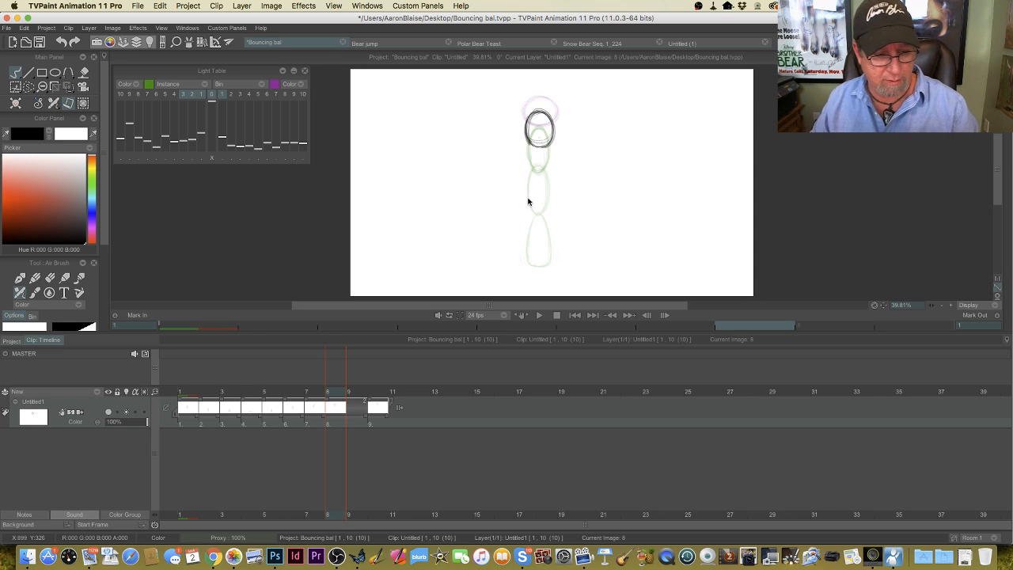
{"action": "left_click", "coordinate": [354, 393]}
{"action": "key", "text": "Tab"}
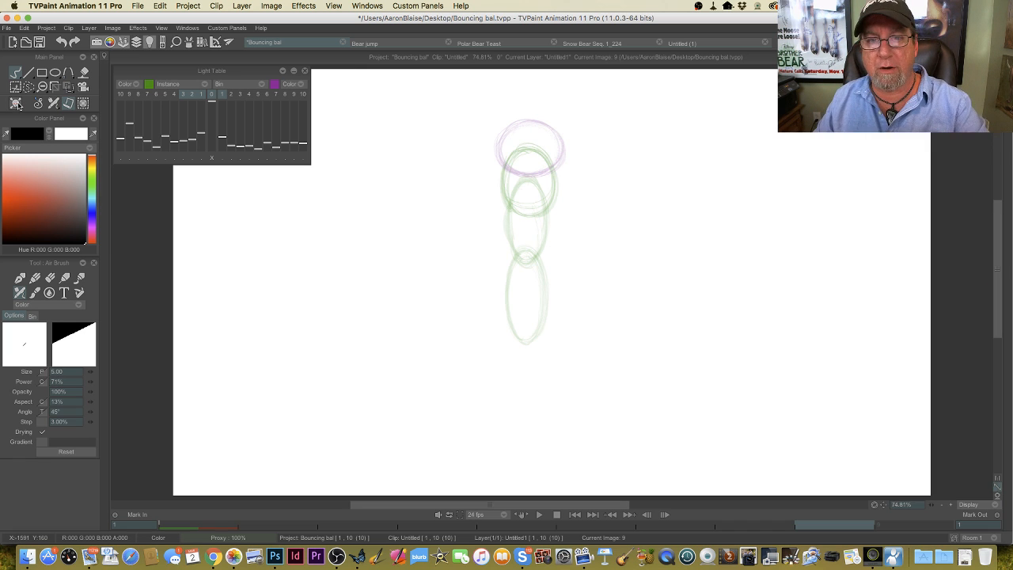
Step: Sketch a round ball on frame 9 between the two topmost drawings, and move the last drawing to frame 11 to free frame 10
{"action": "mouse_move", "coordinate": [518, 173]}
{"action": "left_mouse_down"}
{"action": "mouse_move", "coordinate": [558, 171]}
{"action": "mouse_move", "coordinate": [542, 135]}
{"action": "mouse_move", "coordinate": [501, 147]}
{"action": "mouse_move", "coordinate": [507, 182]}
{"action": "mouse_move", "coordinate": [546, 188]}
{"action": "mouse_move", "coordinate": [558, 159]}
{"action": "left_mouse_up"}
{"action": "mouse_move", "coordinate": [509, 140]}
{"action": "left_mouse_down"}
{"action": "mouse_move", "coordinate": [505, 171]}
{"action": "mouse_move", "coordinate": [522, 188]}
{"action": "mouse_move", "coordinate": [554, 174]}
{"action": "mouse_move", "coordinate": [554, 153]}
{"action": "mouse_move", "coordinate": [502, 169]}
{"action": "left_mouse_up"}
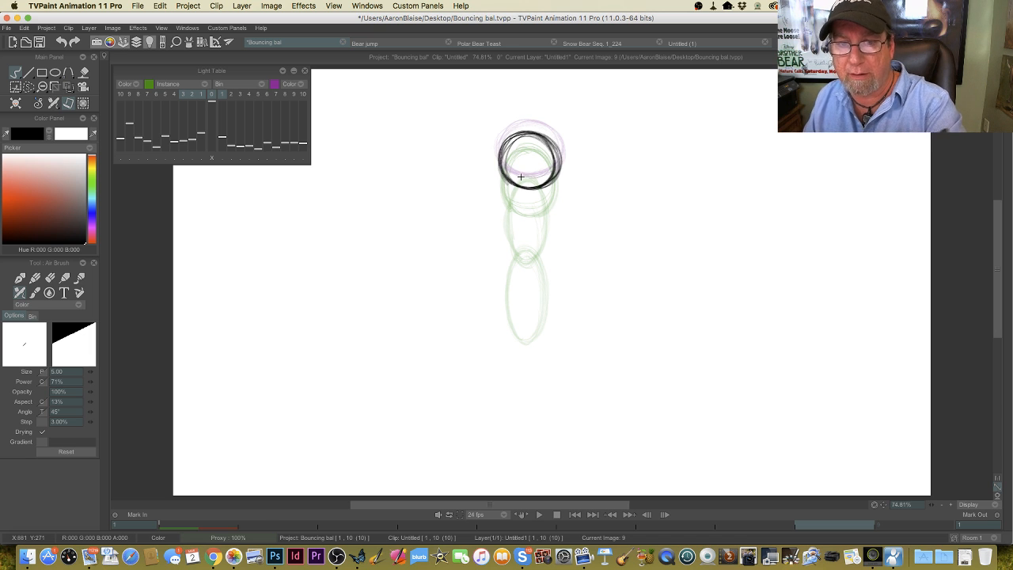
{"action": "key", "text": "Tab"}
{"action": "left_click_drag", "start_coordinate": [352, 399], "coordinate": [373, 402]}
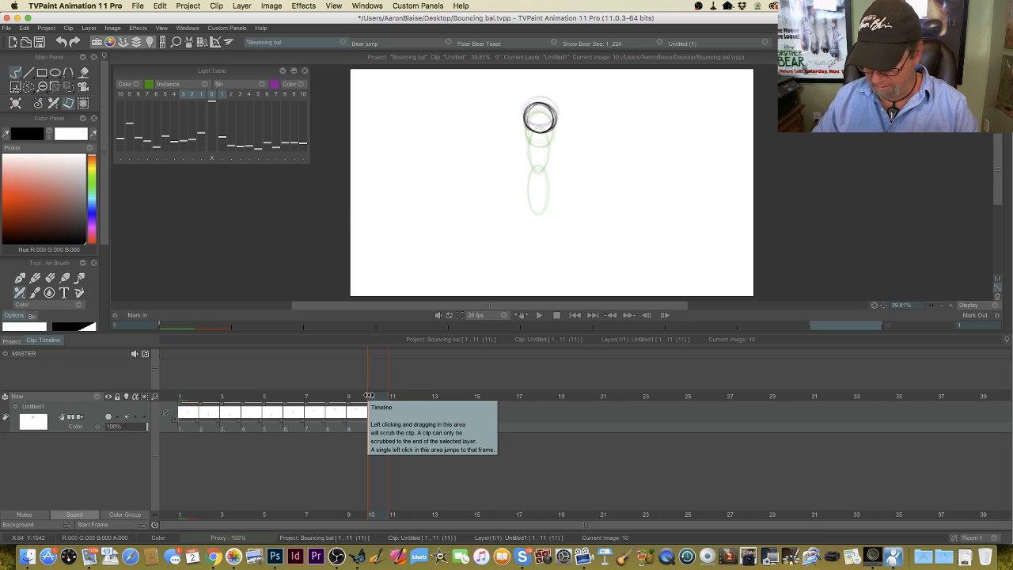
{"action": "key", "text": "Tab"}
{"action": "key", "text": "Tab"}
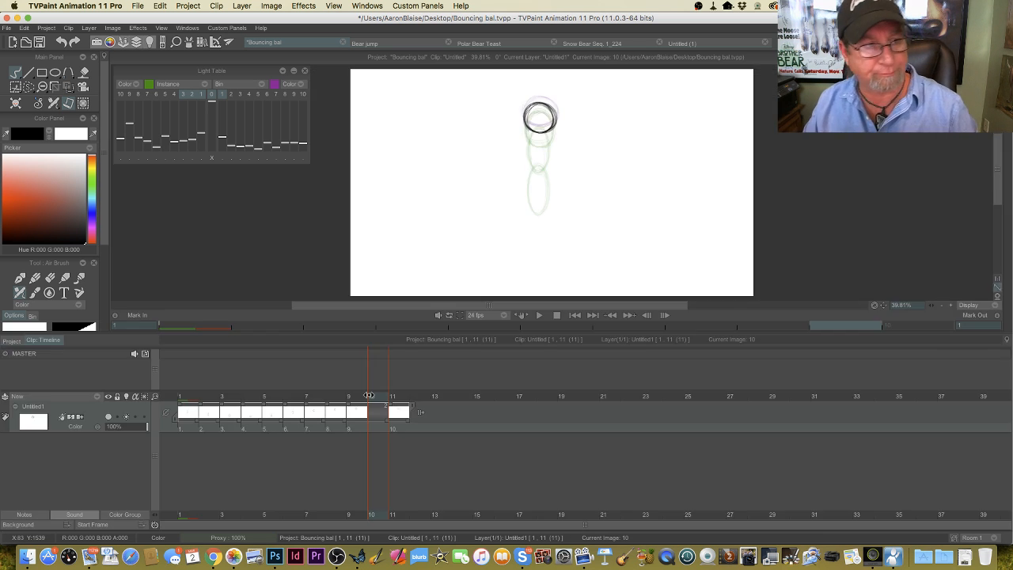
Step: Turn frame 10 into a blank drawing and sketch a ball slightly higher, between the frame 9 ball and the topmost drawing
{"action": "left_click", "coordinate": [16, 105]}
{"action": "key", "text": "Tab"}
{"action": "mouse_move", "coordinate": [532, 132]}
{"action": "left_mouse_down"}
{"action": "mouse_move", "coordinate": [544, 129]}
{"action": "mouse_move", "coordinate": [508, 130]}
{"action": "mouse_move", "coordinate": [560, 155]}
{"action": "mouse_move", "coordinate": [558, 175]}
{"action": "mouse_move", "coordinate": [529, 181]}
{"action": "left_mouse_up"}
{"action": "mouse_move", "coordinate": [513, 129]}
{"action": "left_mouse_down"}
{"action": "mouse_move", "coordinate": [505, 174]}
{"action": "mouse_move", "coordinate": [528, 184]}
{"action": "mouse_move", "coordinate": [507, 139]}
{"action": "mouse_move", "coordinate": [557, 141]}
{"action": "mouse_move", "coordinate": [511, 128]}
{"action": "mouse_move", "coordinate": [506, 172]}
{"action": "mouse_move", "coordinate": [548, 179]}
{"action": "mouse_move", "coordinate": [535, 179]}
{"action": "left_mouse_up"}
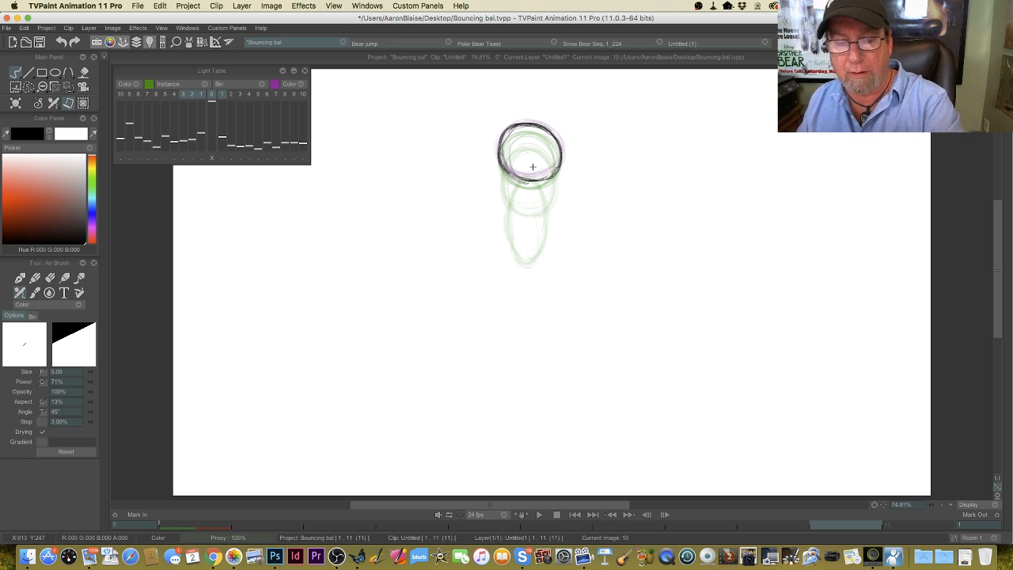
Step: Copy the stretched ball drawing from frame 1 and paste it into frame 12 after the topmost ball
{"action": "key", "text": "Tab"}
{"action": "left_click", "coordinate": [188, 396]}
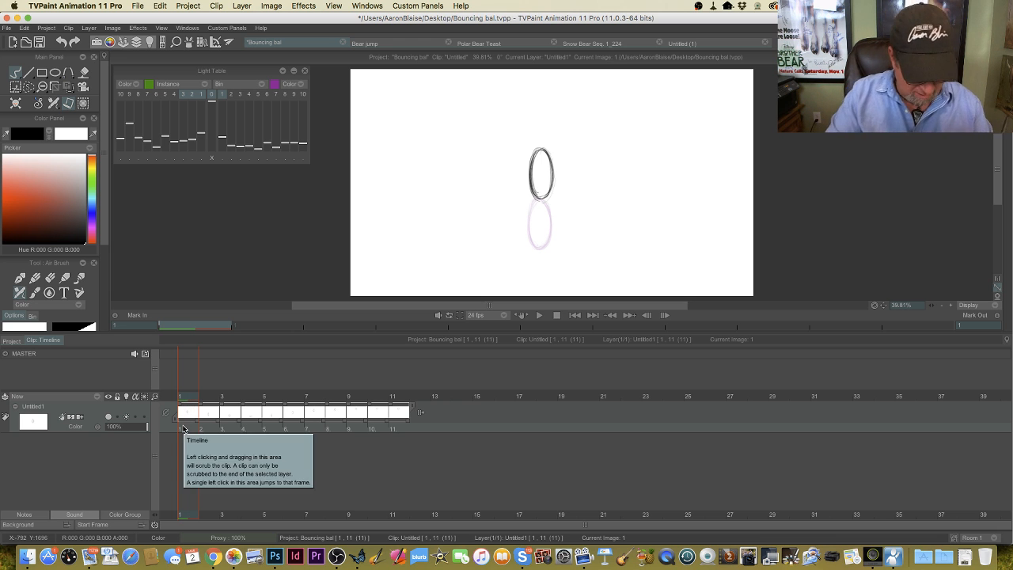
{"action": "left_click", "coordinate": [183, 428]}
{"action": "left_click", "coordinate": [419, 396]}
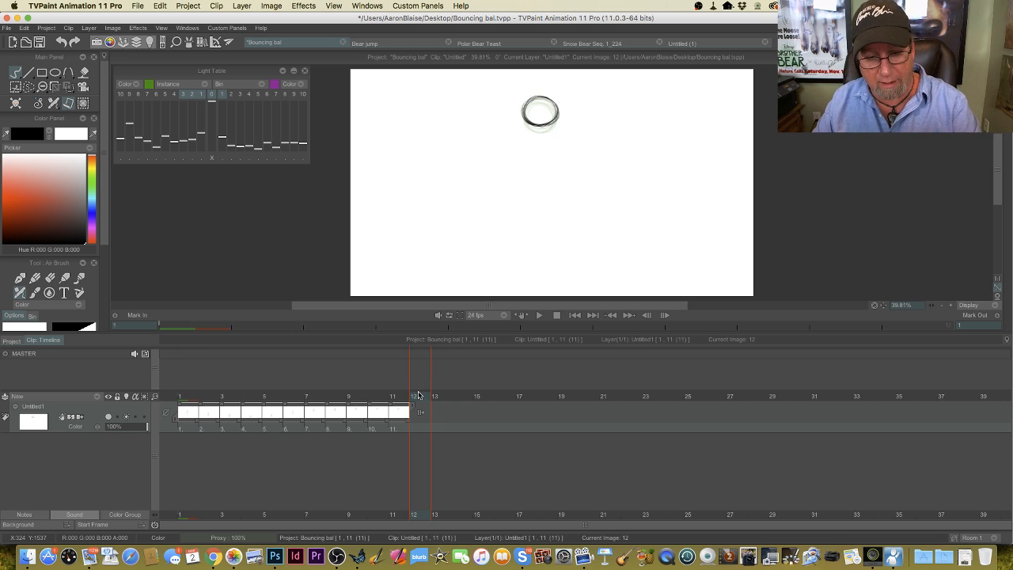
{"action": "key", "text": "super+v"}
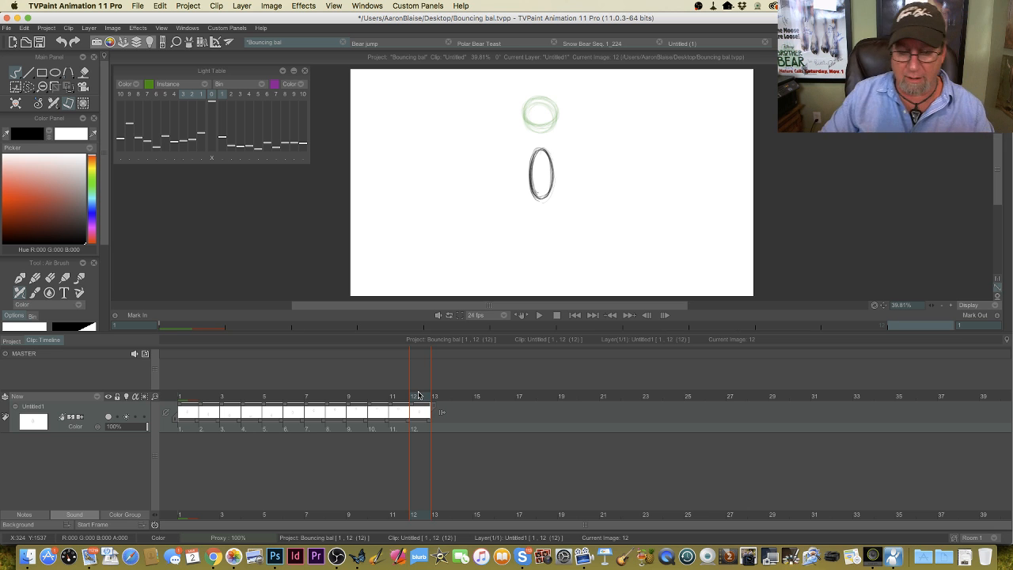
Step: Move the pasted stretched ball drawing to frame 15, leaving frames 12 to 14 open for in-betweens
{"action": "left_click_drag", "start_coordinate": [408, 424], "coordinate": [421, 413]}
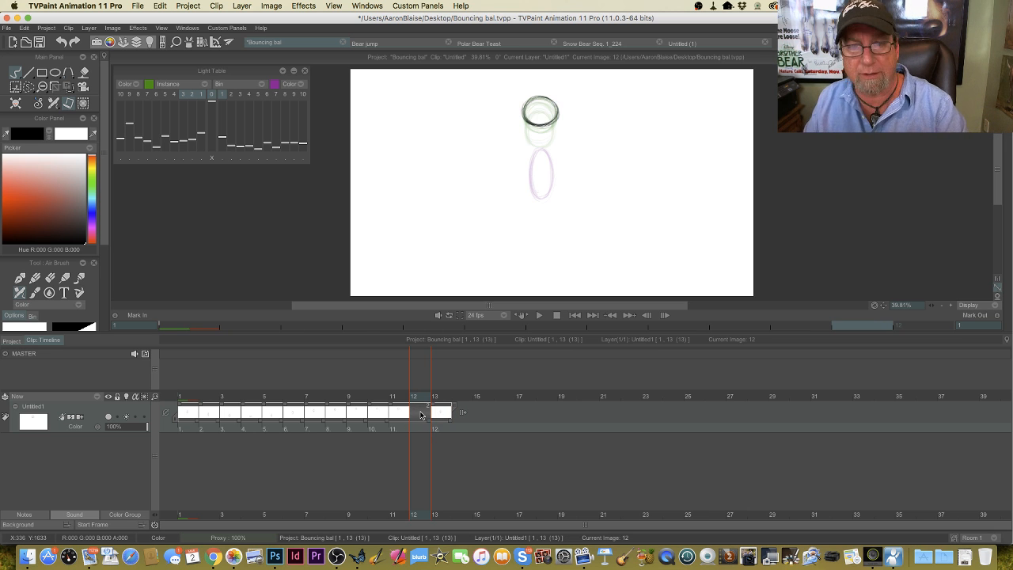
{"action": "left_click_drag", "start_coordinate": [419, 398], "coordinate": [416, 421]}
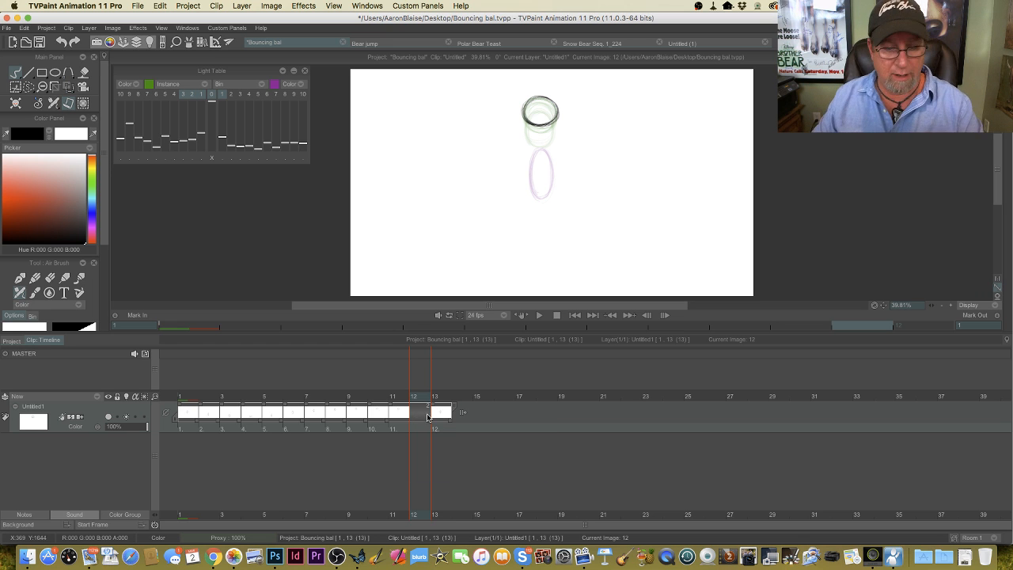
{"action": "left_click_drag", "start_coordinate": [432, 425], "coordinate": [463, 426]}
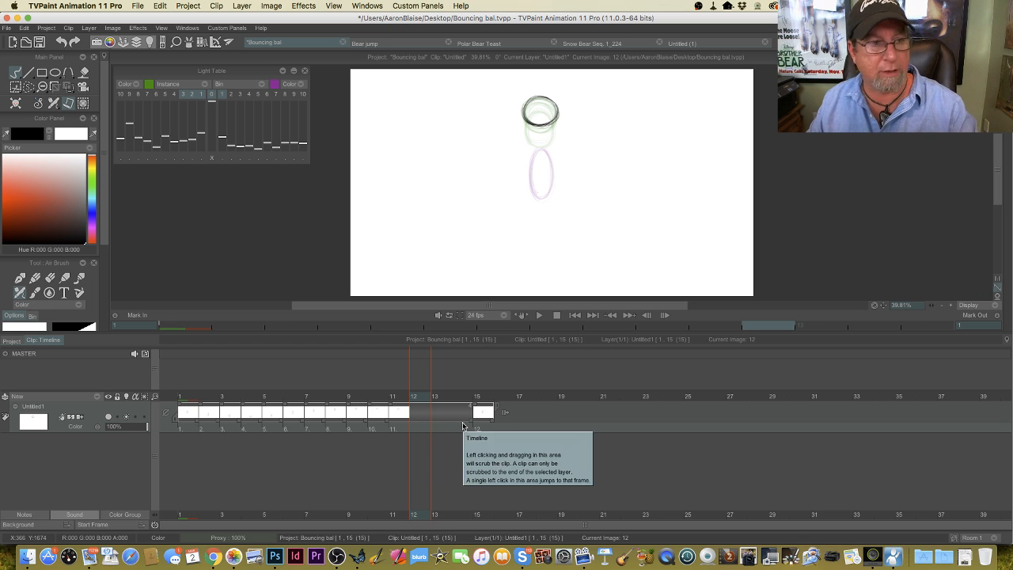
Step: Turn frame 12 into a blank drawing and sketch a round ball slightly lower than the topmost ball
{"action": "left_click", "coordinate": [15, 104]}
{"action": "key", "text": "Tab"}
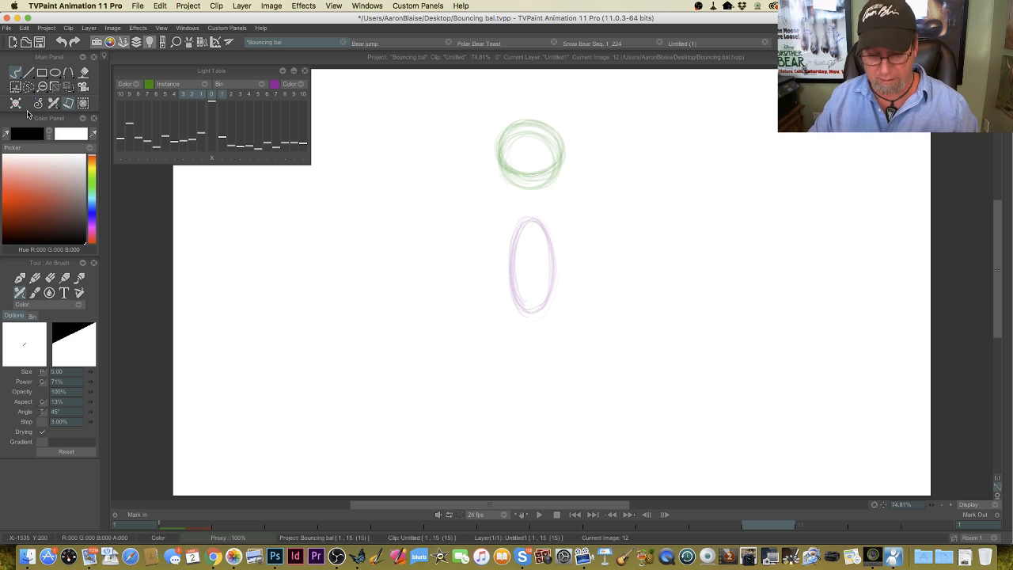
{"action": "key", "text": "Tab"}
{"action": "key", "text": "Tab"}
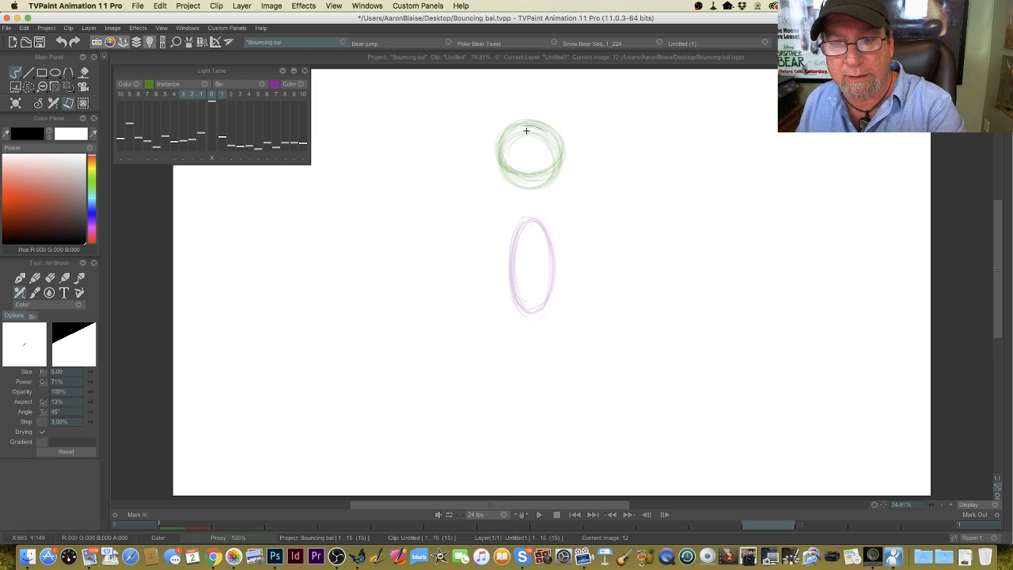
{"action": "mouse_move", "coordinate": [520, 126]}
{"action": "left_mouse_down"}
{"action": "mouse_move", "coordinate": [549, 138]}
{"action": "mouse_move", "coordinate": [528, 174]}
{"action": "mouse_move", "coordinate": [538, 183]}
{"action": "mouse_move", "coordinate": [520, 129]}
{"action": "mouse_move", "coordinate": [505, 162]}
{"action": "mouse_move", "coordinate": [499, 150]}
{"action": "mouse_move", "coordinate": [505, 141]}
{"action": "mouse_move", "coordinate": [507, 169]}
{"action": "mouse_move", "coordinate": [534, 187]}
{"action": "left_mouse_up"}
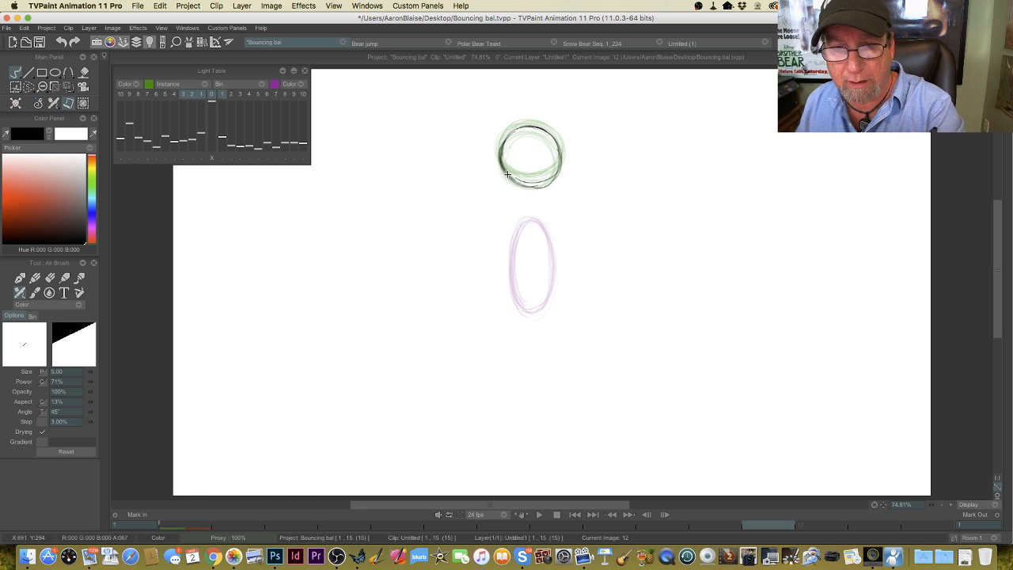
{"action": "mouse_move", "coordinate": [505, 143]}
{"action": "left_mouse_down"}
{"action": "mouse_move", "coordinate": [563, 154]}
{"action": "mouse_move", "coordinate": [545, 147]}
{"action": "mouse_move", "coordinate": [513, 172]}
{"action": "mouse_move", "coordinate": [541, 137]}
{"action": "mouse_move", "coordinate": [509, 136]}
{"action": "mouse_move", "coordinate": [510, 174]}
{"action": "left_mouse_up"}
Step: Turn frame 13 into a blank drawing and sketch a falling ball overlapping the lower half of the frame 12 ball
{"action": "key", "text": "Tab"}
{"action": "left_click", "coordinate": [440, 397]}
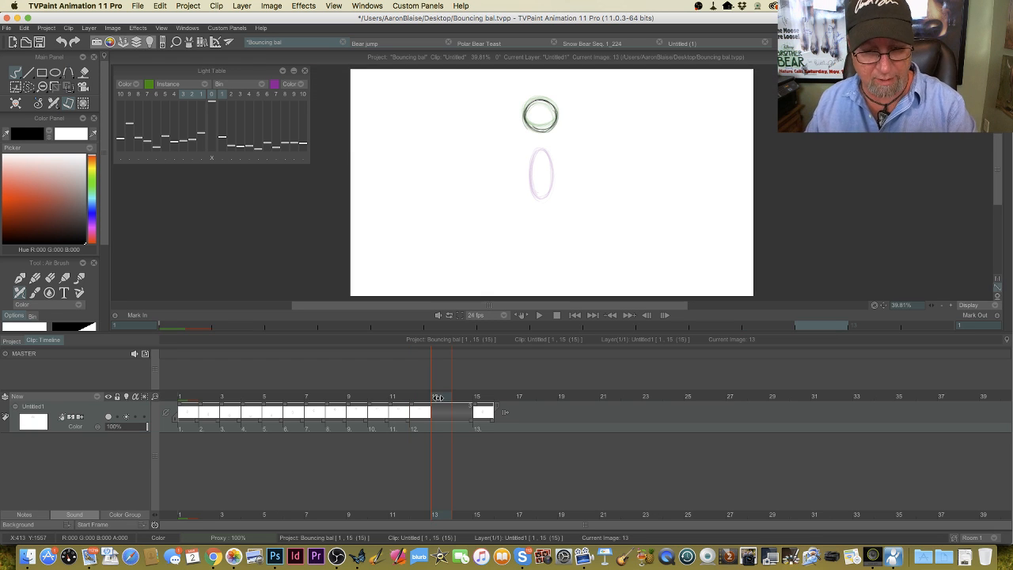
{"action": "left_click", "coordinate": [15, 104]}
{"action": "key", "text": "Tab"}
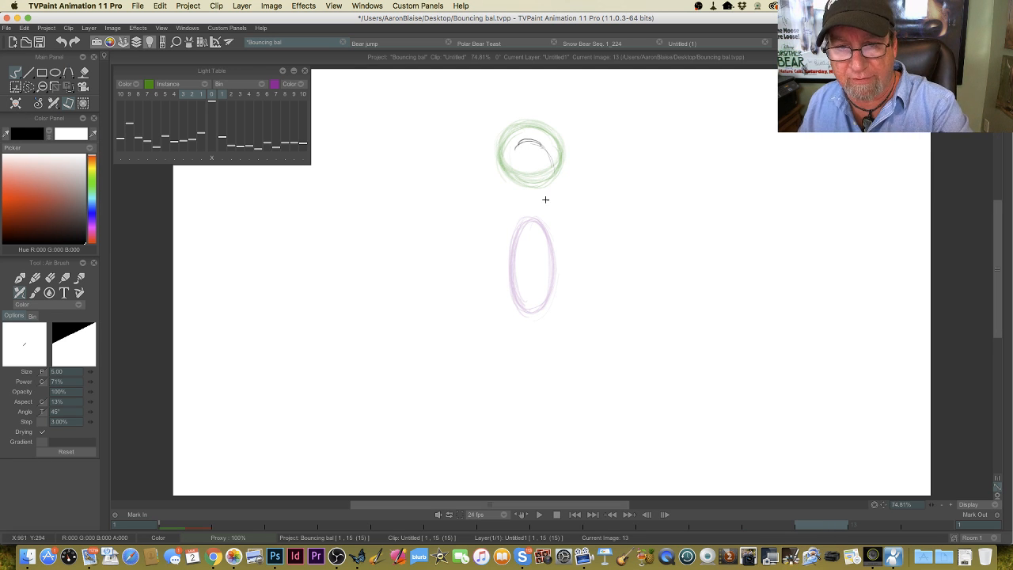
{"action": "mouse_move", "coordinate": [545, 200]}
{"action": "left_mouse_down"}
{"action": "mouse_move", "coordinate": [538, 151]}
{"action": "mouse_move", "coordinate": [527, 204]}
{"action": "mouse_move", "coordinate": [560, 180]}
{"action": "mouse_move", "coordinate": [528, 145]}
{"action": "mouse_move", "coordinate": [502, 178]}
{"action": "mouse_move", "coordinate": [527, 211]}
{"action": "mouse_move", "coordinate": [555, 186]}
{"action": "mouse_move", "coordinate": [537, 147]}
{"action": "mouse_move", "coordinate": [511, 150]}
{"action": "mouse_move", "coordinate": [500, 194]}
{"action": "mouse_move", "coordinate": [550, 202]}
{"action": "mouse_move", "coordinate": [554, 169]}
{"action": "mouse_move", "coordinate": [509, 154]}
{"action": "mouse_move", "coordinate": [516, 146]}
{"action": "mouse_move", "coordinate": [505, 170]}
{"action": "mouse_move", "coordinate": [514, 205]}
{"action": "mouse_move", "coordinate": [500, 187]}
{"action": "mouse_move", "coordinate": [558, 199]}
{"action": "mouse_move", "coordinate": [525, 153]}
{"action": "mouse_move", "coordinate": [529, 142]}
{"action": "mouse_move", "coordinate": [509, 145]}
{"action": "mouse_move", "coordinate": [509, 181]}
{"action": "mouse_move", "coordinate": [530, 214]}
{"action": "left_mouse_up"}
Step: Sketch an in-between on a blank frame 14 between the frame 13 ball and the stretched oval, and play back the bounce
{"action": "key", "text": "Tab"}
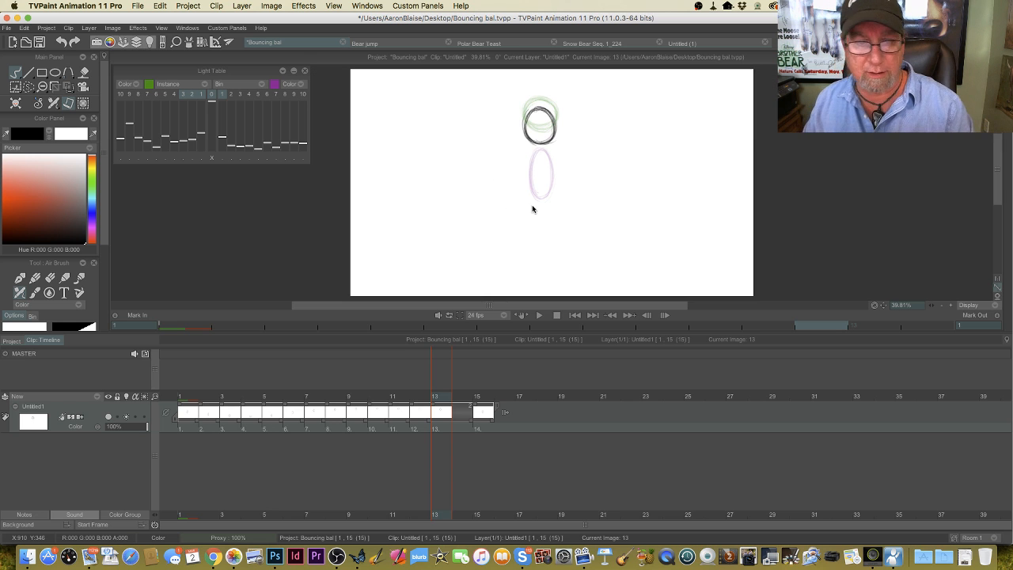
{"action": "left_click", "coordinate": [459, 397]}
{"action": "left_click", "coordinate": [16, 104]}
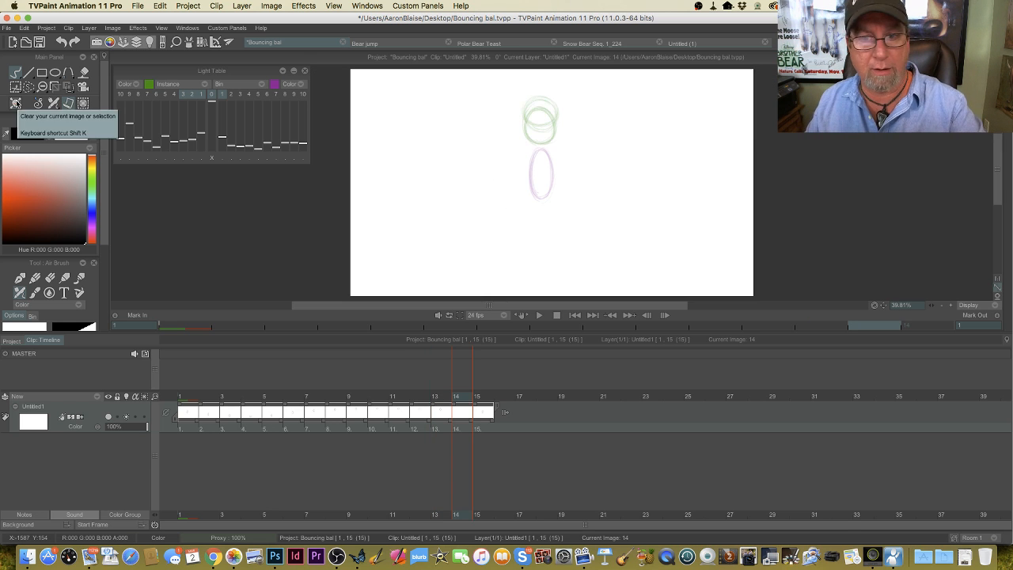
{"action": "key", "text": "Tab"}
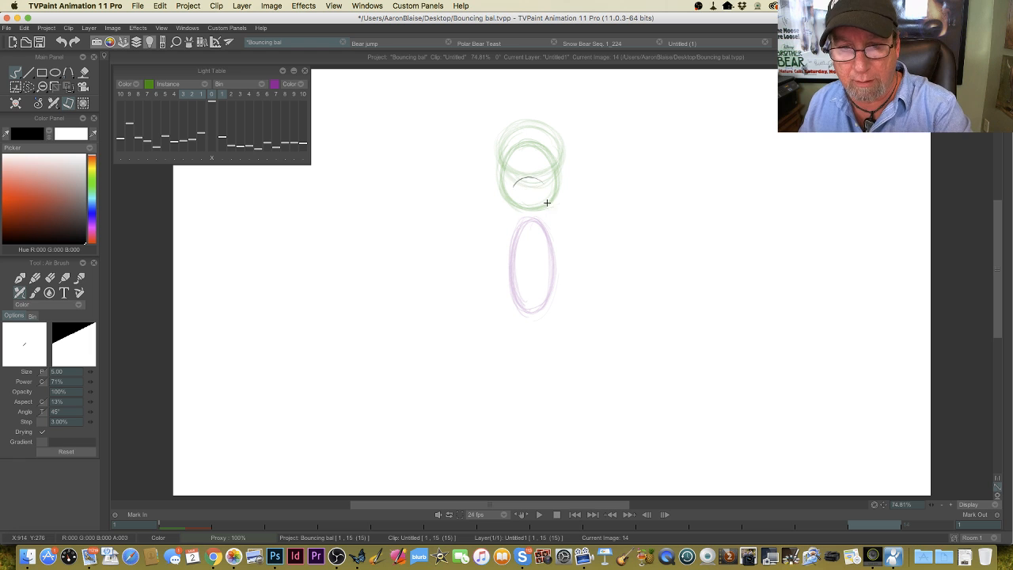
{"action": "mouse_move", "coordinate": [534, 268]}
{"action": "left_mouse_down"}
{"action": "mouse_move", "coordinate": [548, 207]}
{"action": "mouse_move", "coordinate": [515, 189]}
{"action": "mouse_move", "coordinate": [516, 250]}
{"action": "mouse_move", "coordinate": [514, 189]}
{"action": "mouse_move", "coordinate": [509, 222]}
{"action": "mouse_move", "coordinate": [542, 254]}
{"action": "mouse_move", "coordinate": [540, 183]}
{"action": "mouse_move", "coordinate": [536, 229]}
{"action": "mouse_move", "coordinate": [553, 225]}
{"action": "mouse_move", "coordinate": [542, 185]}
{"action": "mouse_move", "coordinate": [531, 254]}
{"action": "mouse_move", "coordinate": [531, 178]}
{"action": "mouse_move", "coordinate": [553, 201]}
{"action": "mouse_move", "coordinate": [538, 187]}
{"action": "mouse_move", "coordinate": [509, 190]}
{"action": "mouse_move", "coordinate": [518, 253]}
{"action": "mouse_move", "coordinate": [550, 227]}
{"action": "mouse_move", "coordinate": [529, 189]}
{"action": "left_mouse_up"}
{"action": "left_click", "coordinate": [537, 515]}
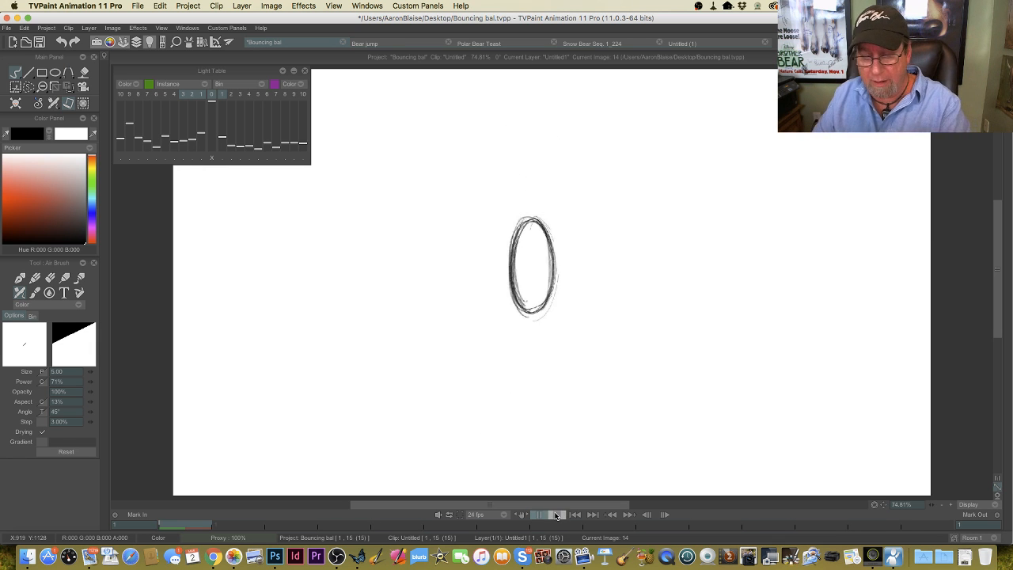
{"action": "left_click", "coordinate": [557, 515]}
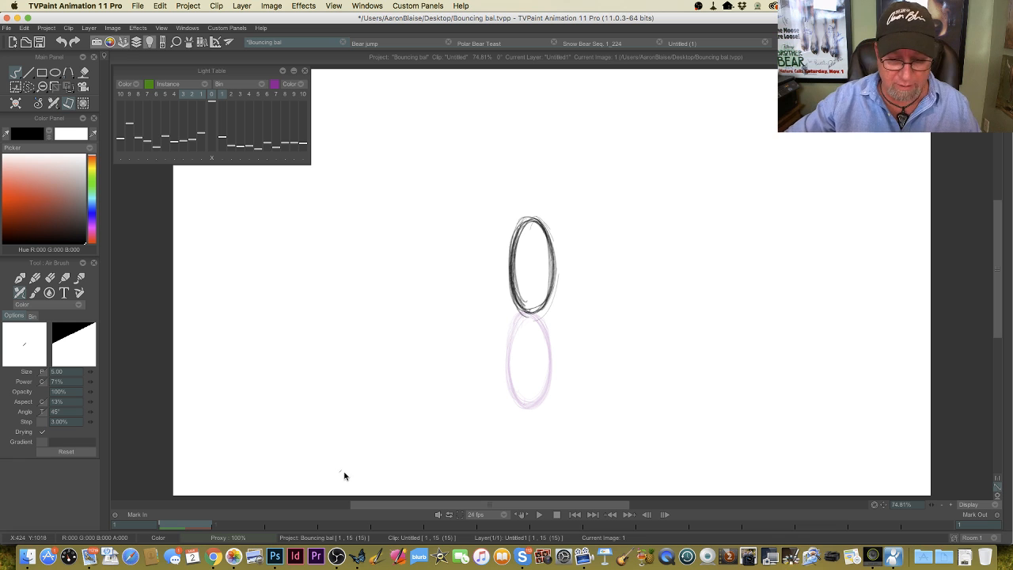
Step: Switch to the Bear jump project, show its timeline and close the light table
{"action": "left_click", "coordinate": [400, 44]}
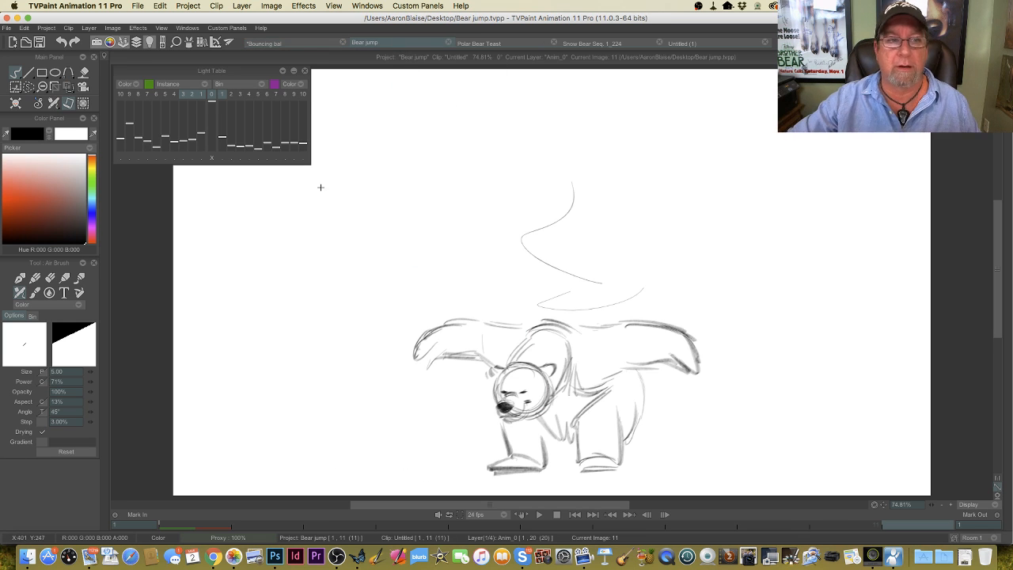
{"action": "key", "text": "Tab"}
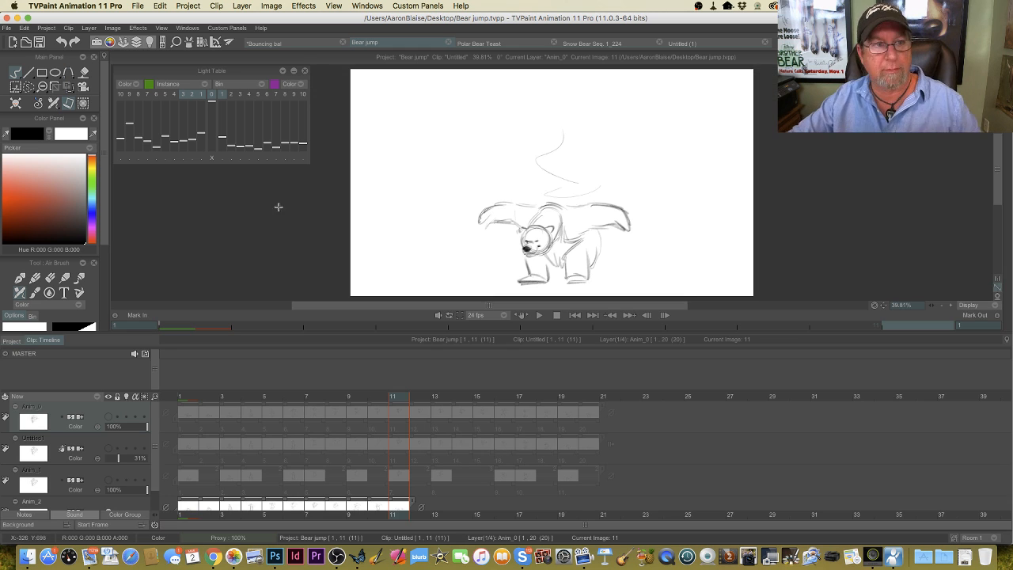
{"action": "left_click", "coordinate": [306, 70]}
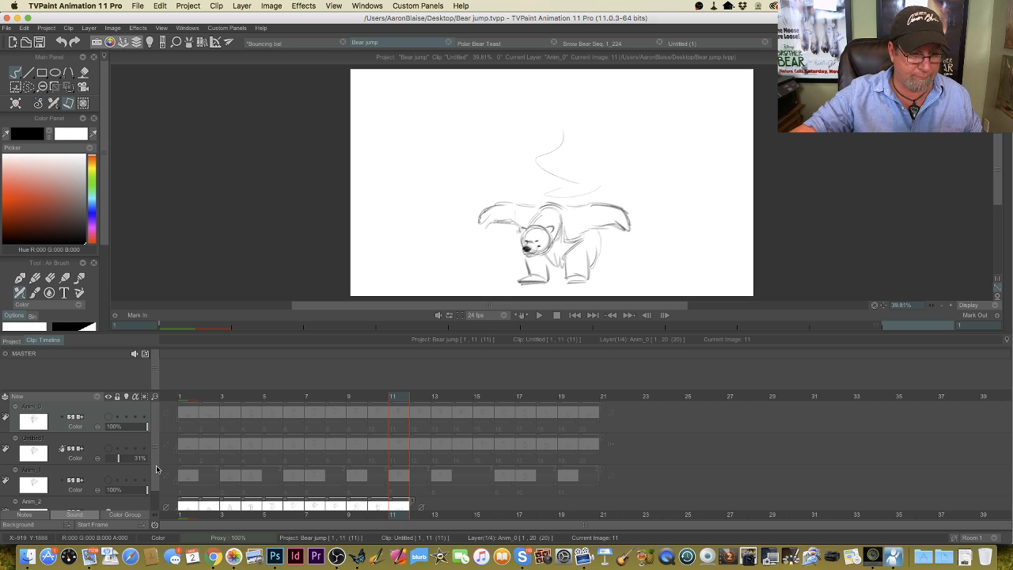
Step: Hide the rough bear layer Anim_2 and show the cleaned-up layer Anim_0 instead
{"action": "scroll", "coordinate": [156, 469], "scroll_direction": "down", "scroll_amount": 1}
{"action": "left_click", "coordinate": [108, 492]}
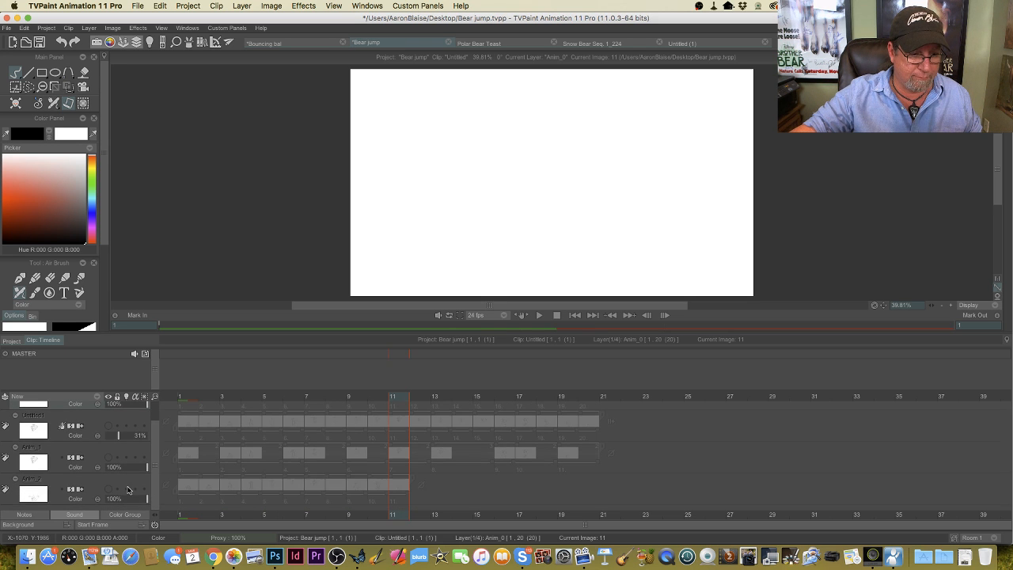
{"action": "scroll", "coordinate": [155, 443], "scroll_direction": "up", "scroll_amount": 1}
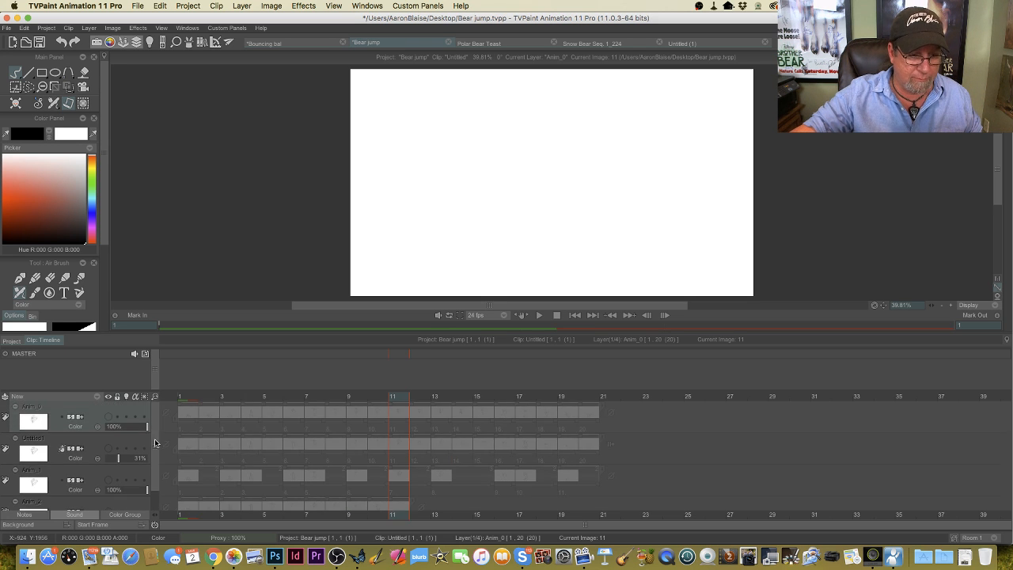
{"action": "left_click", "coordinate": [108, 420]}
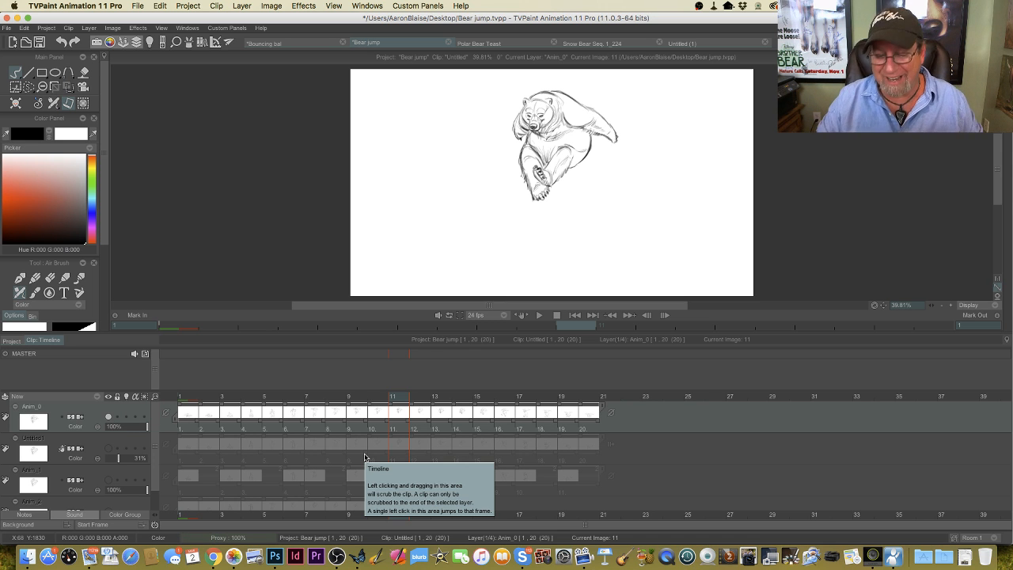
{"action": "key", "text": "Tab"}
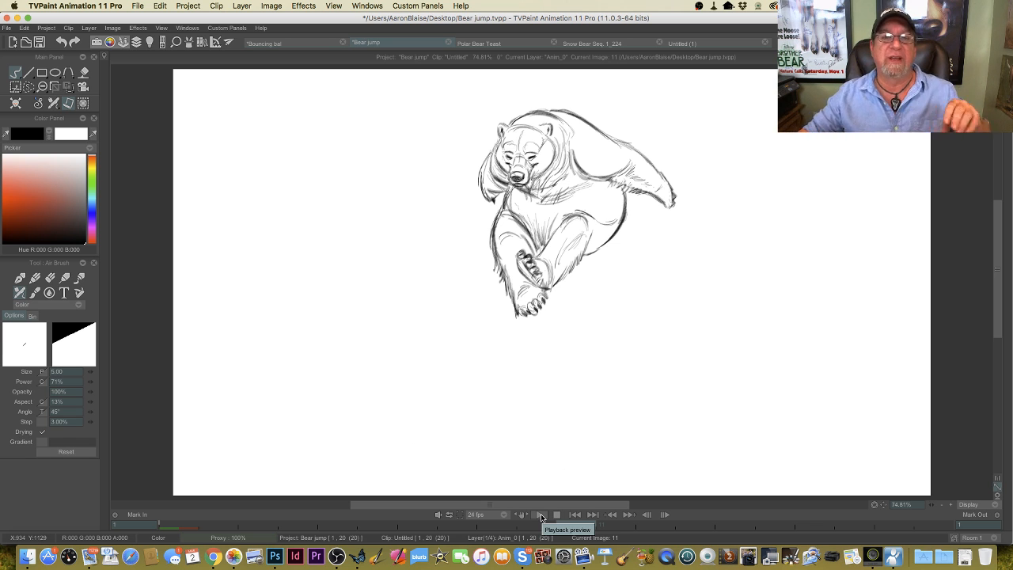
Step: Play the Bouncing bal animation, stop it, and play the Bear jump animation to compare their squash, stretch and spacing
{"action": "left_click", "coordinate": [265, 44]}
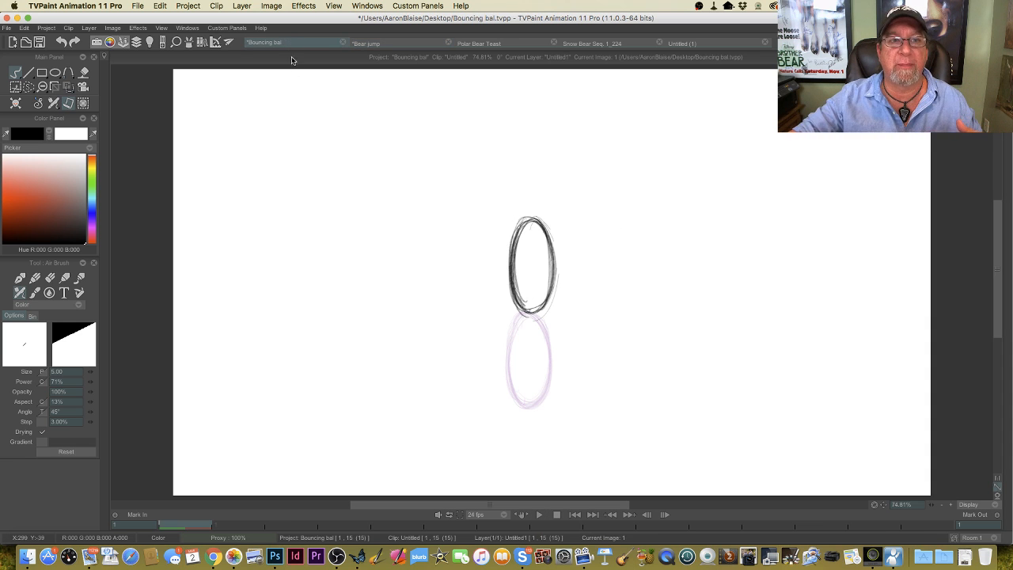
{"action": "left_click", "coordinate": [536, 515]}
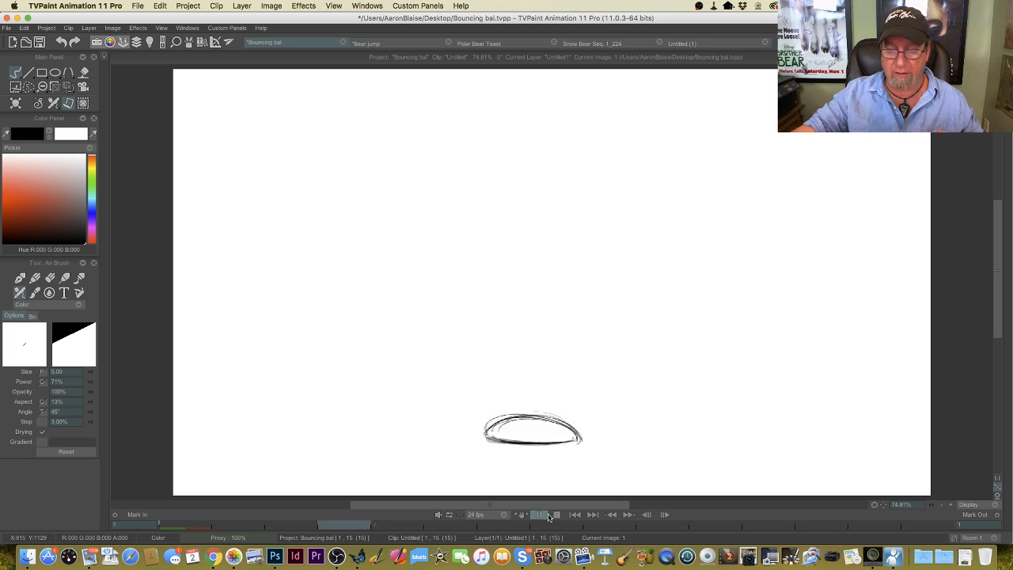
{"action": "left_click", "coordinate": [557, 515]}
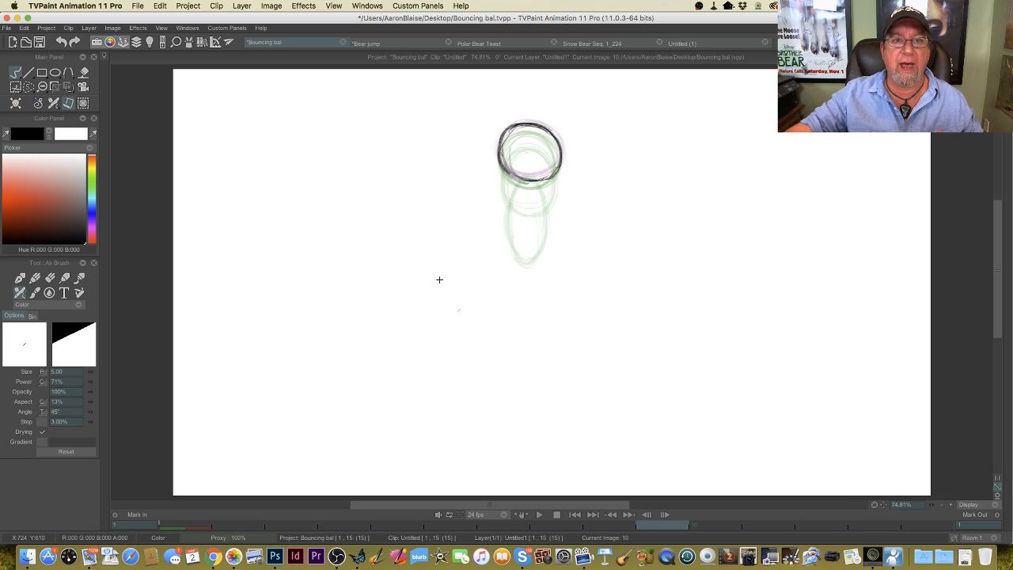
{"action": "left_click", "coordinate": [388, 45]}
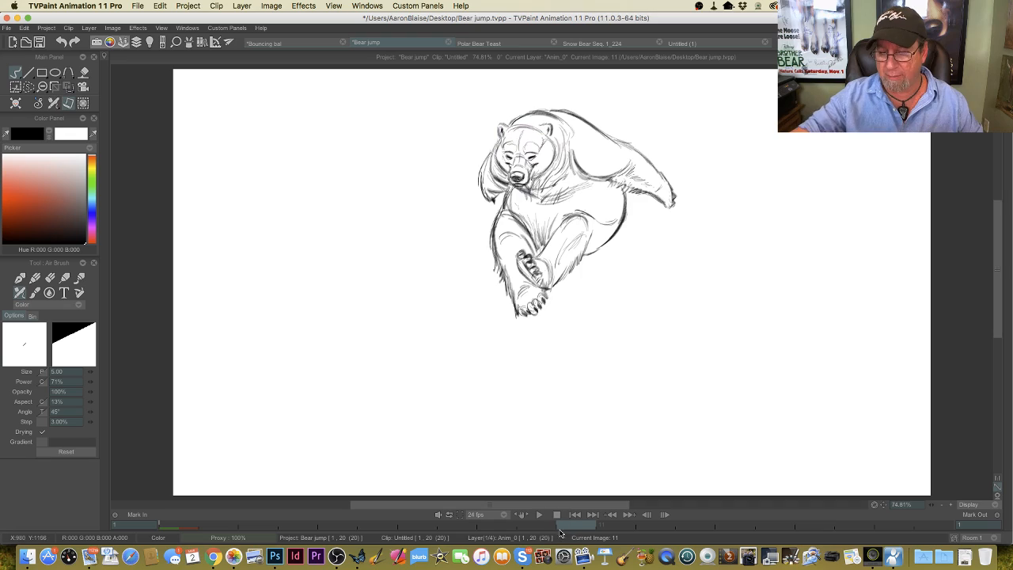
{"action": "left_click", "coordinate": [543, 515]}
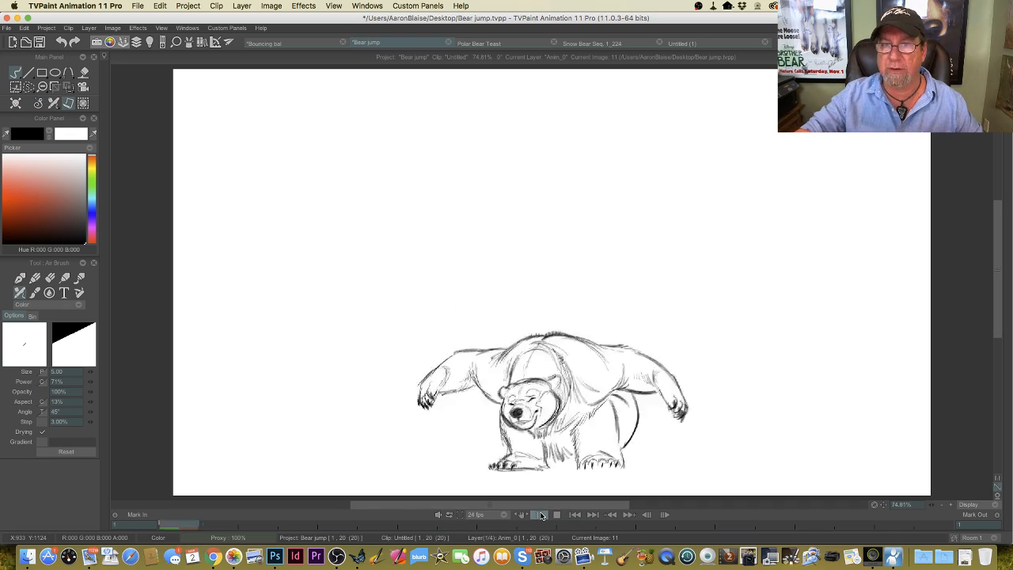